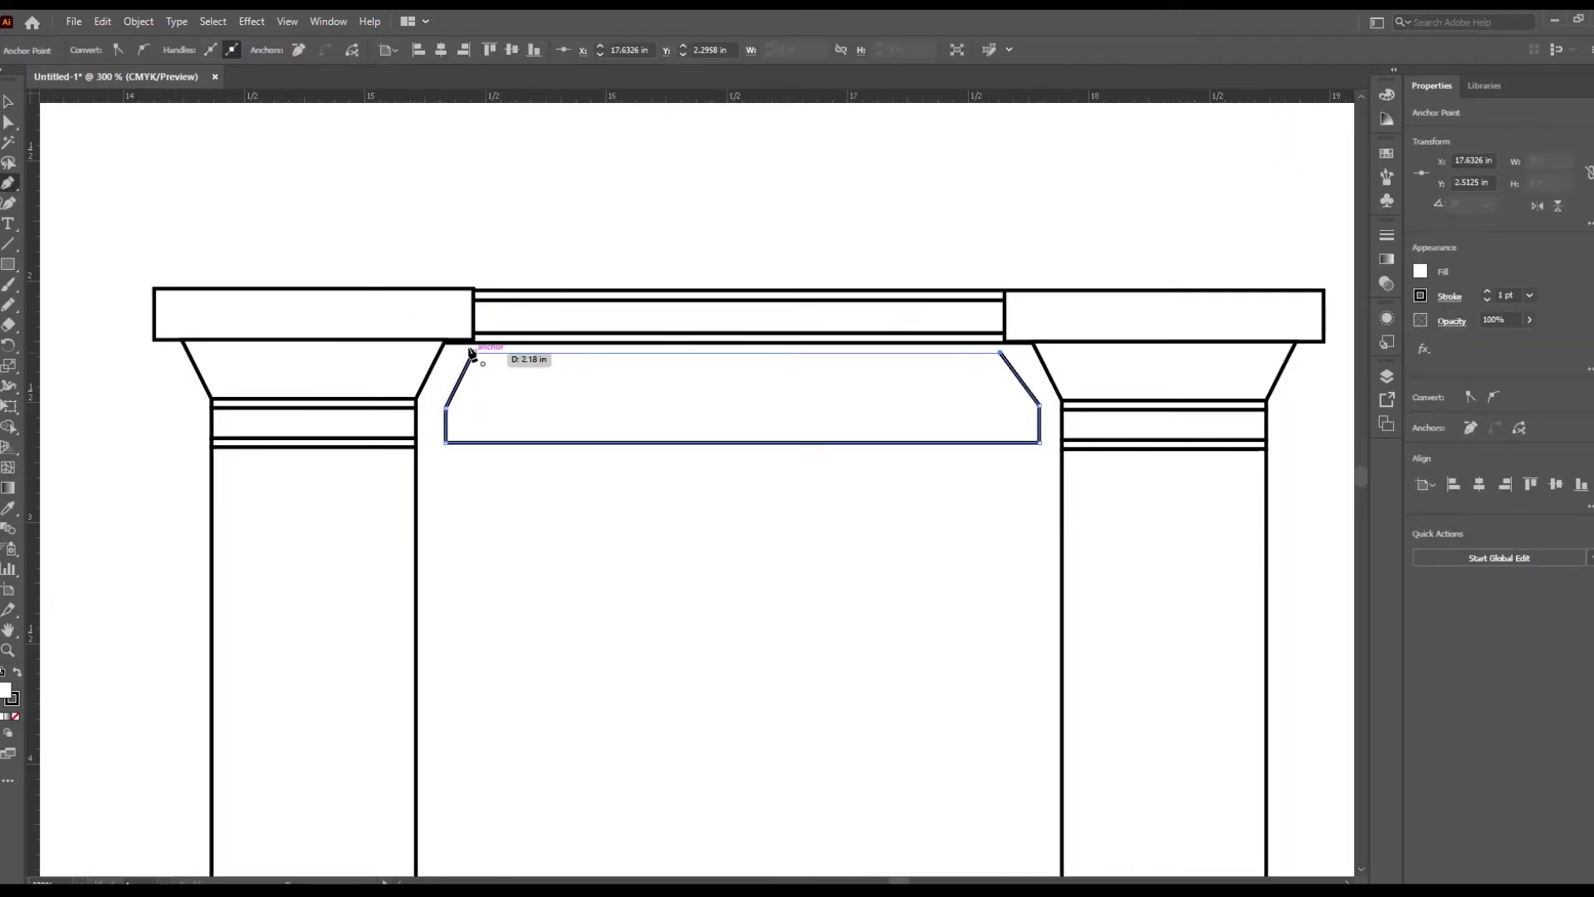
Step: Close the chamfered panel outline and draw a horizontal dividing line across it
{"action": "left_click", "coordinate": [471, 352]}
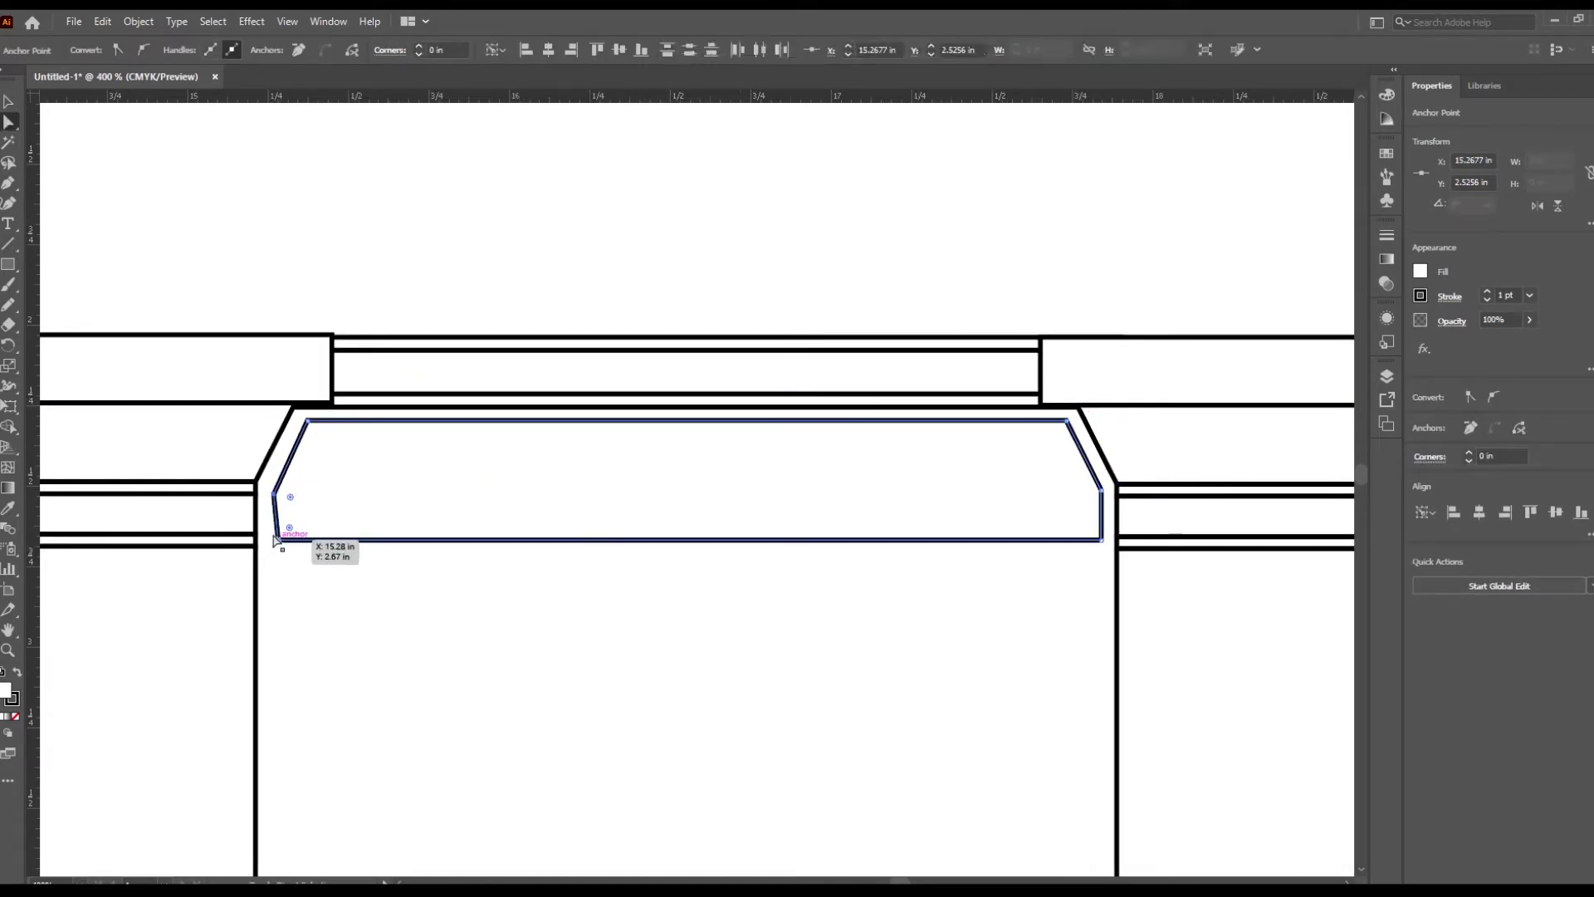
{"action": "left_click", "coordinate": [340, 250]}
{"action": "left_click", "coordinate": [1097, 491]}
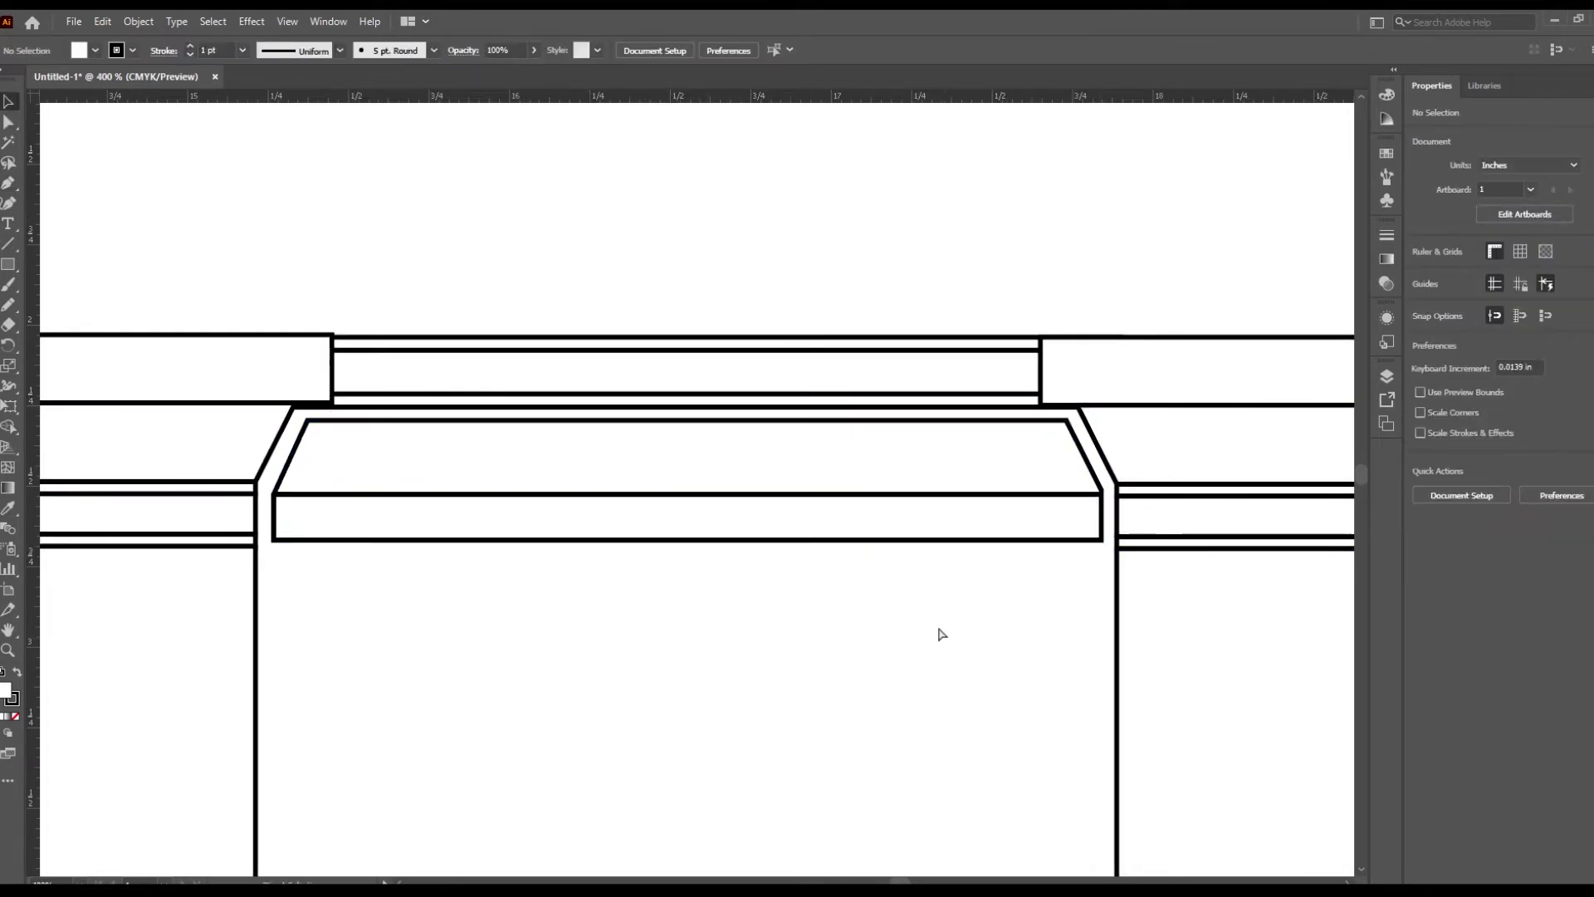
{"action": "key", "text": "ctrl+equal"}
Step: Move the small circle into the lower band and draw a freehand curl trailing from it
{"action": "scroll", "coordinate": [596, 623], "scroll_direction": "left", "scroll_amount": 10}
{"action": "scroll", "coordinate": [594, 619], "scroll_direction": "down", "scroll_amount": 5}
{"action": "scroll", "coordinate": [594, 619], "scroll_direction": "left", "scroll_amount": 3}
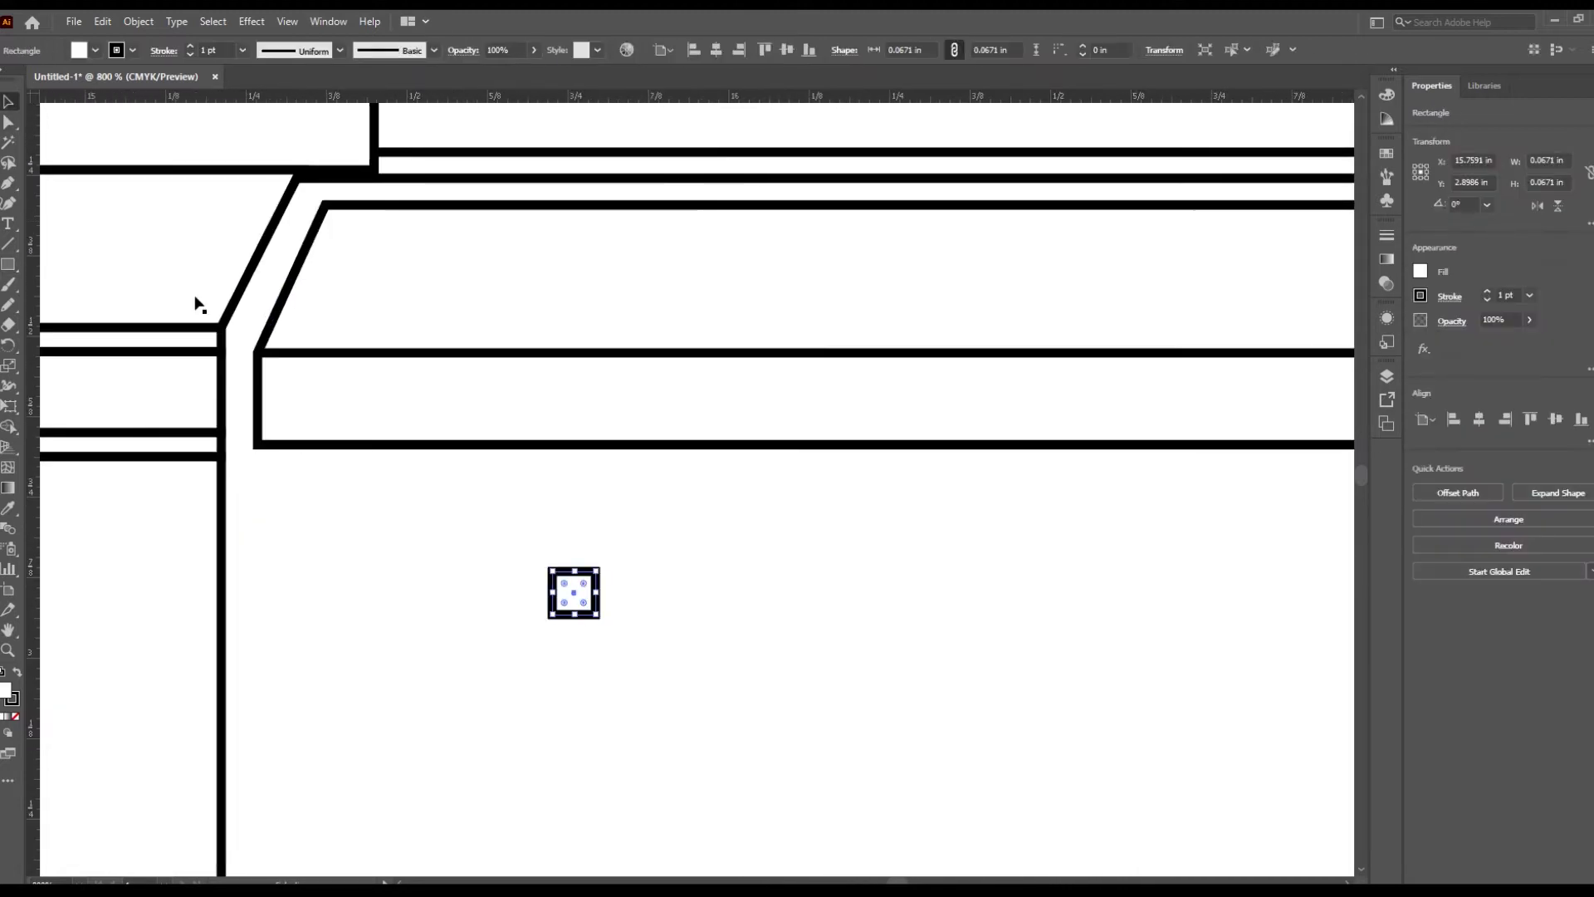
{"action": "left_click_drag", "start_coordinate": [459, 583], "coordinate": [323, 400]}
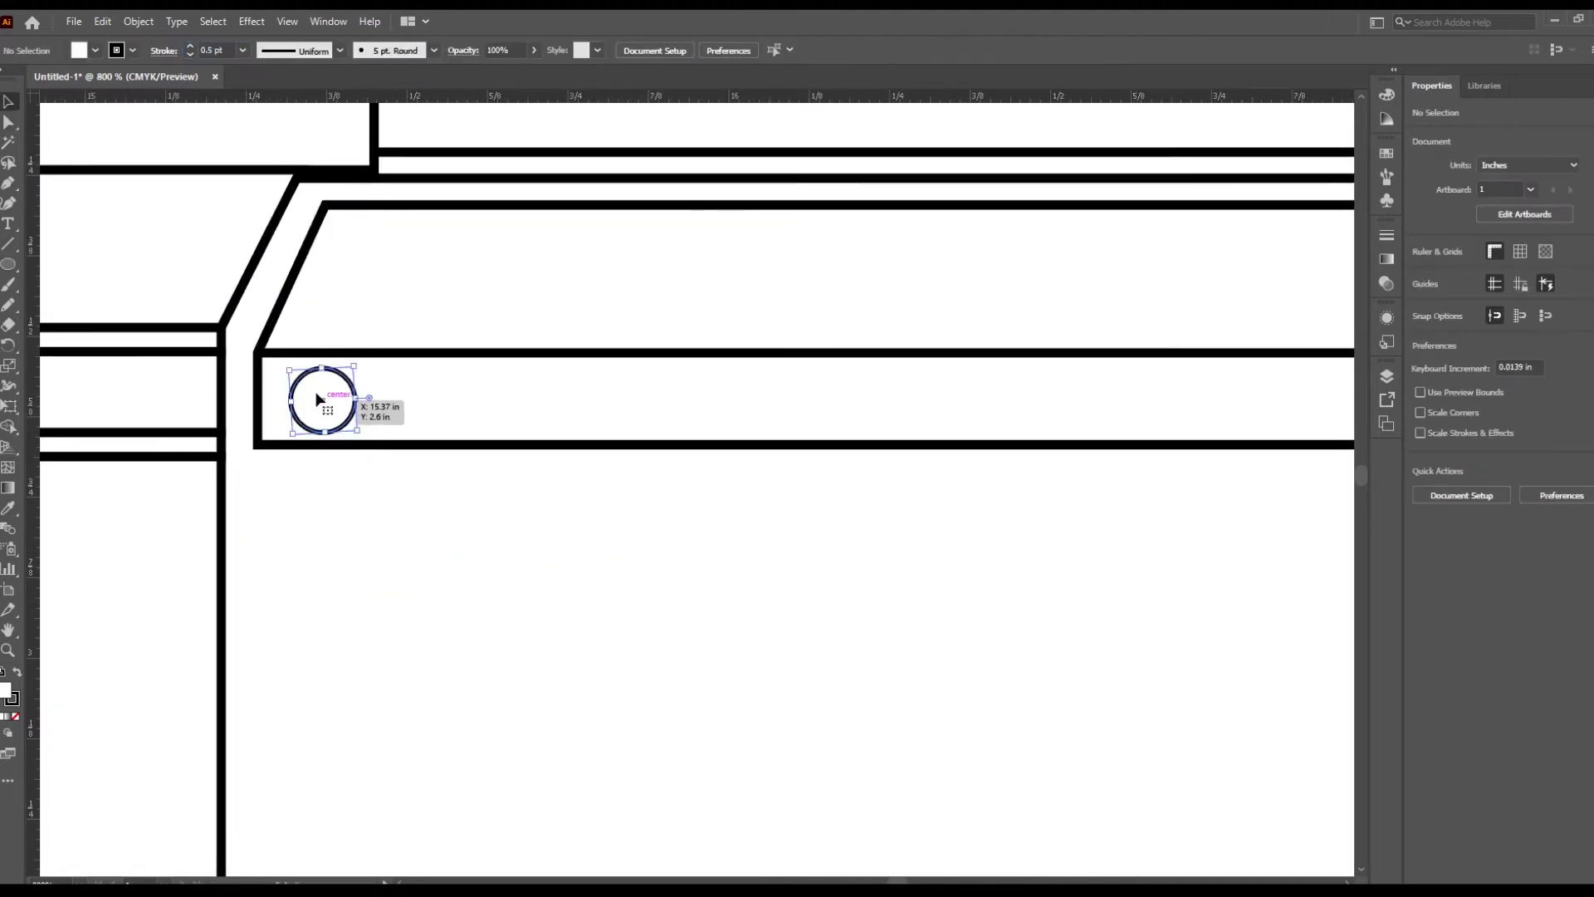
{"action": "key", "text": "ctrl+shift+a"}
{"action": "key", "text": "n"}
{"action": "key", "text": "ctrl+equal"}
{"action": "left_click_drag", "start_coordinate": [541, 452], "coordinate": [523, 435]}
{"action": "key", "text": "v"}
{"action": "key", "text": "ctrl+minus"}
{"action": "key", "text": "ctrl+minus"}
{"action": "key", "text": "ctrl+minus"}
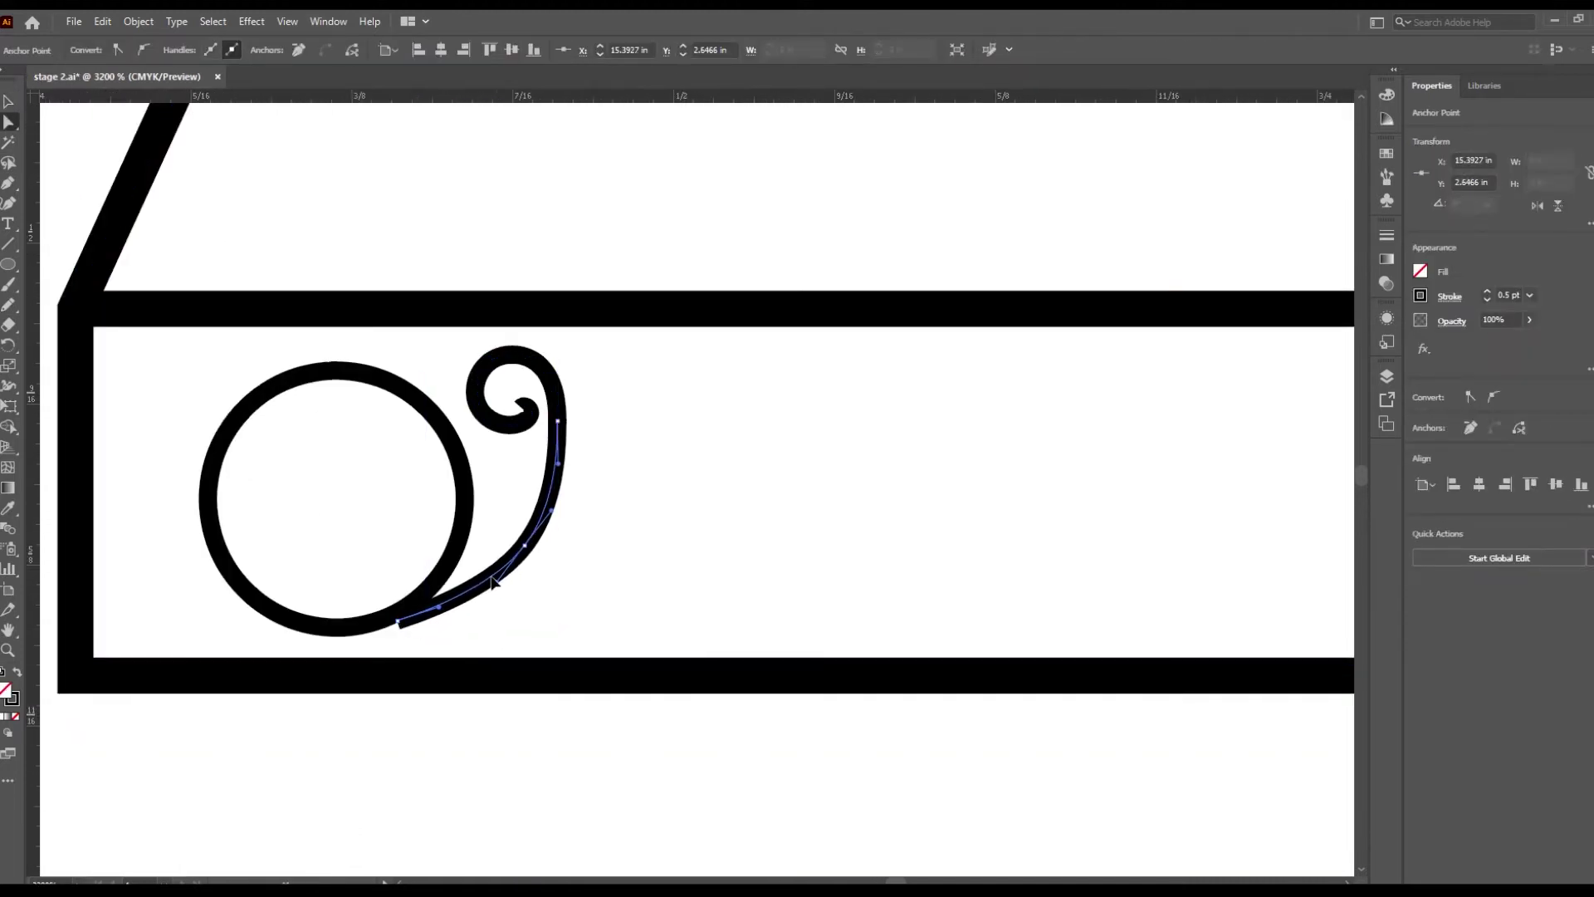
Step: Copy the circle-and-curl ornament right and repeat it along the band
{"action": "left_click", "coordinate": [527, 412]}
{"action": "scroll", "coordinate": [333, 681], "scroll_direction": "up", "scroll_amount": 5}
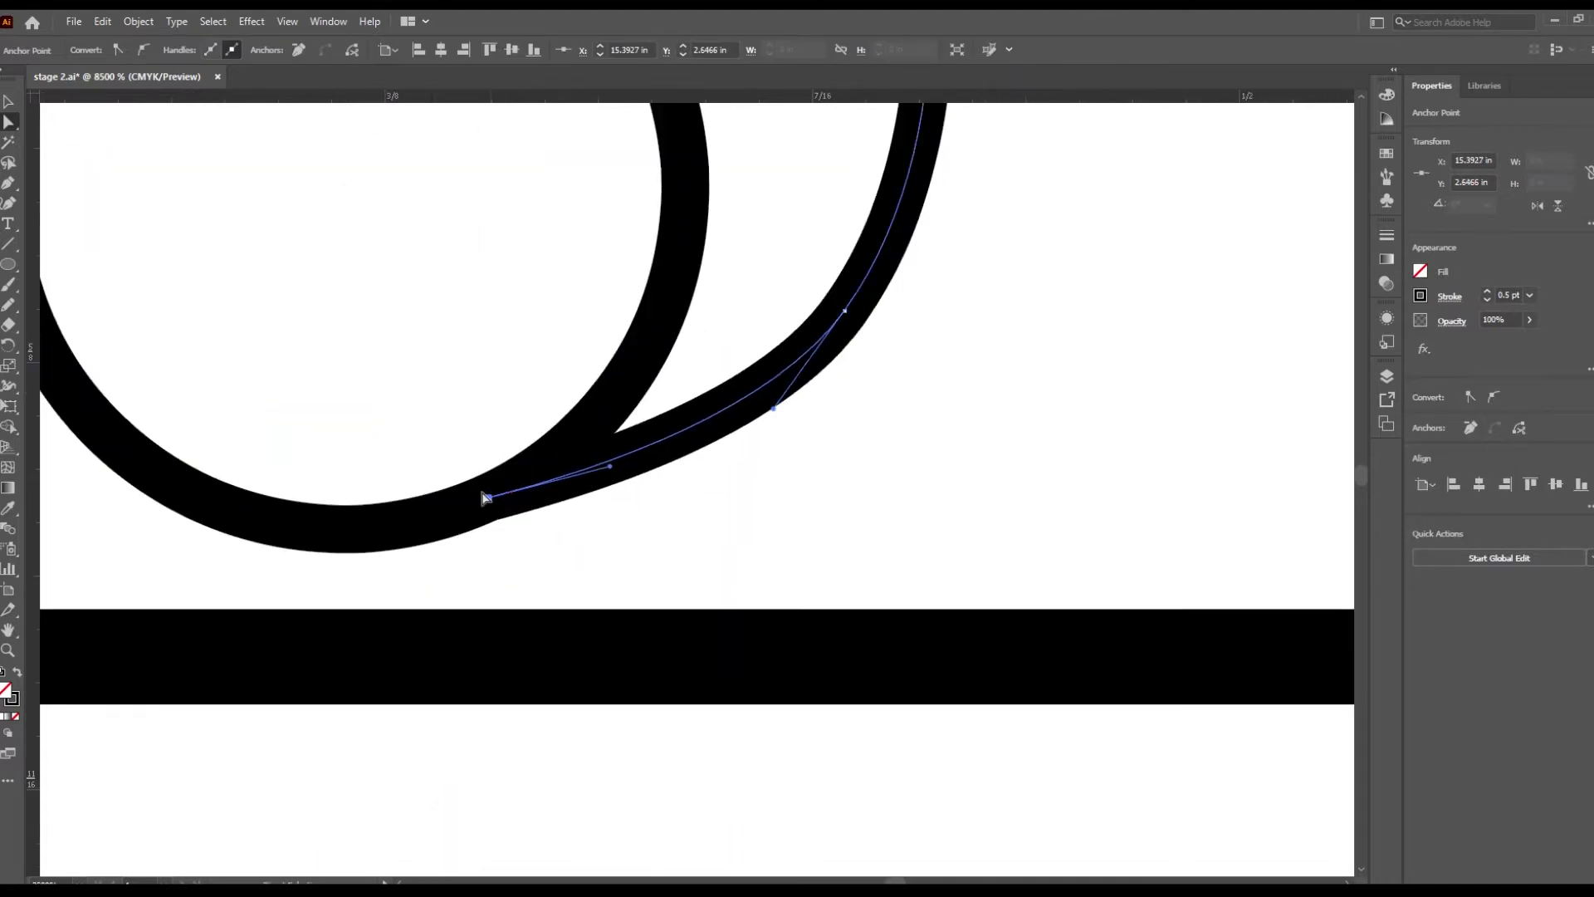
{"action": "scroll", "coordinate": [623, 456], "scroll_direction": "down", "scroll_amount": 2}
{"action": "scroll", "coordinate": [765, 409], "scroll_direction": "down", "scroll_amount": 1}
{"action": "scroll", "coordinate": [835, 327], "scroll_direction": "down", "scroll_amount": 2}
{"action": "left_click", "coordinate": [729, 429]}
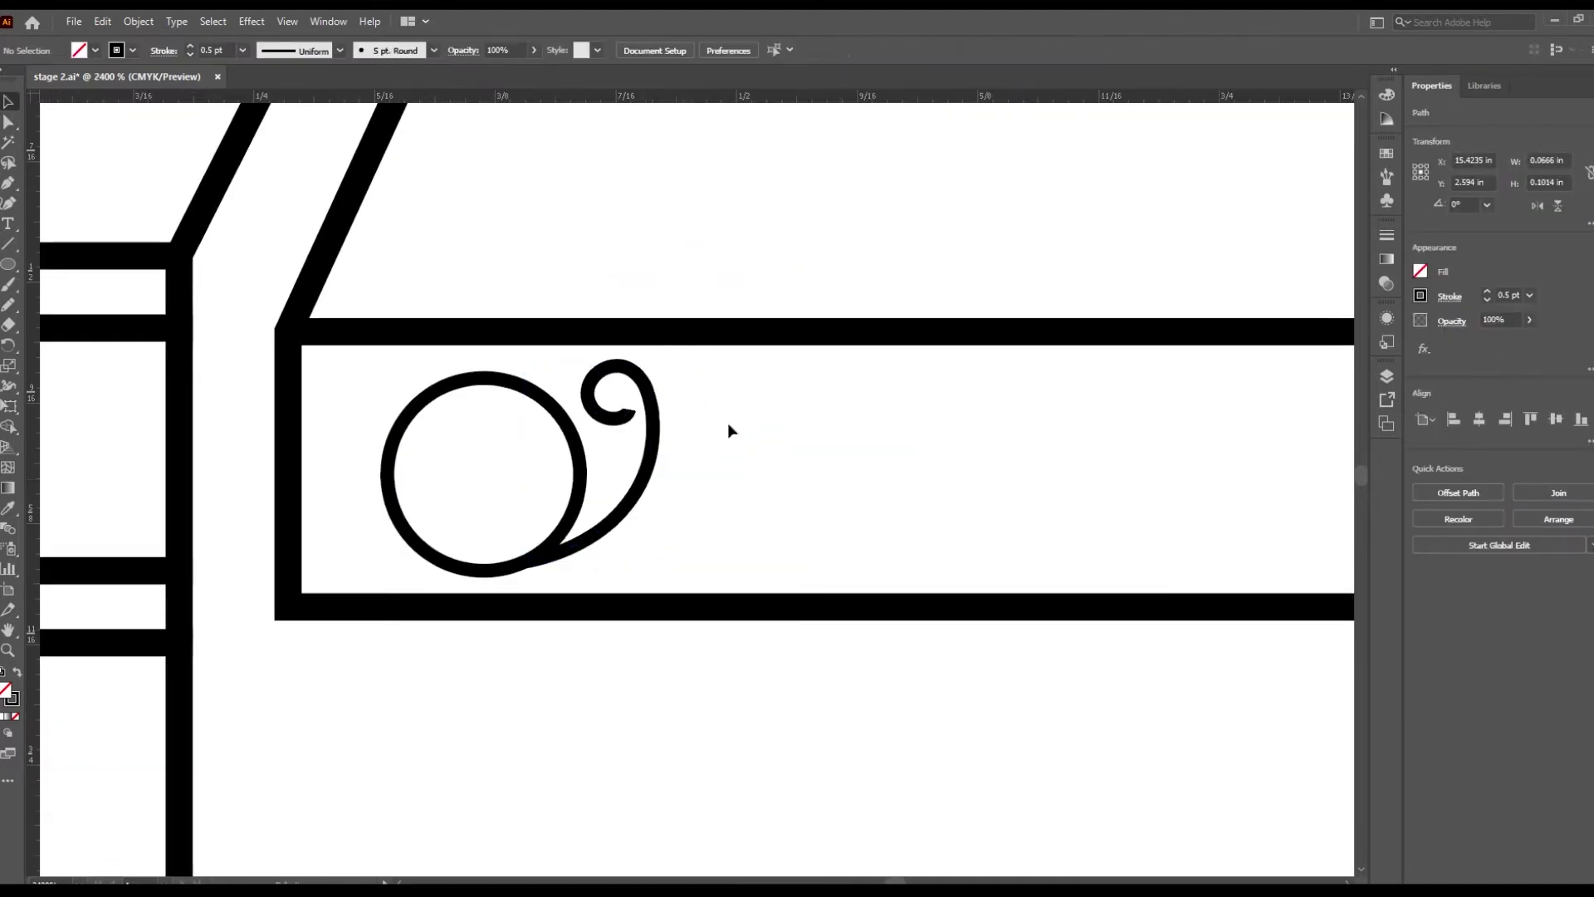
{"action": "left_click_drag", "start_coordinate": [528, 509], "coordinate": [780, 500]}
{"action": "key", "text": "ctrl+d"}
{"action": "scroll", "coordinate": [548, 448], "scroll_direction": "down", "scroll_amount": 5}
{"action": "key", "text": "ctrl+d"}
{"action": "key", "text": "ctrl+d"}
{"action": "key", "text": "ctrl+d"}
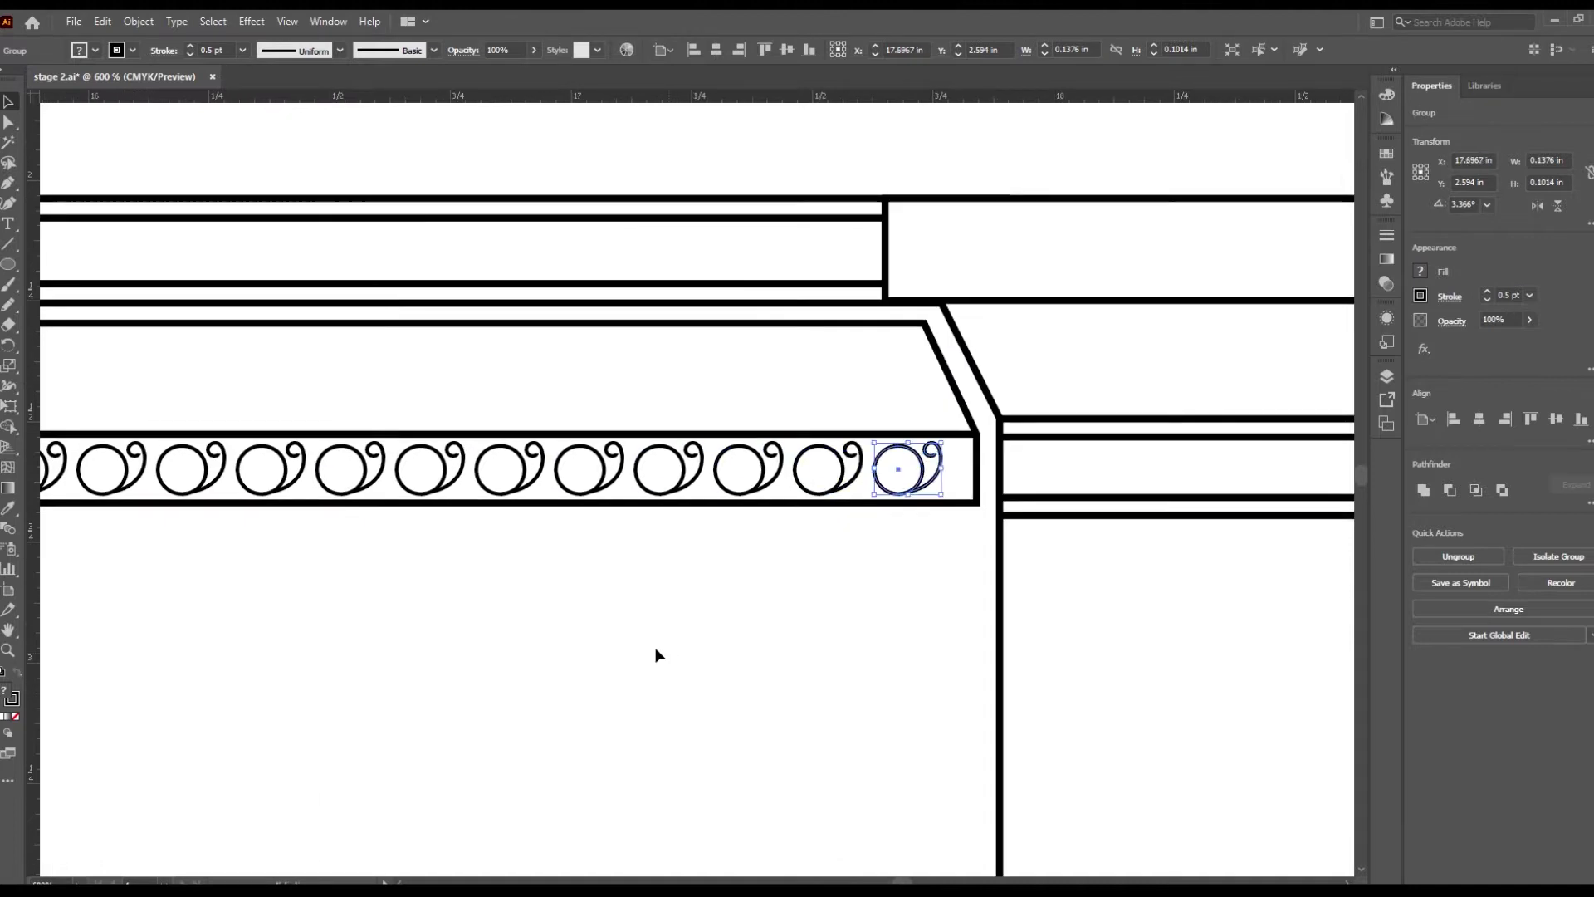
{"action": "left_click", "coordinate": [659, 654]}
{"action": "scroll", "coordinate": [672, 619], "scroll_direction": "up", "scroll_amount": 4}
{"action": "left_click_drag", "start_coordinate": [673, 619], "coordinate": [583, 563]}
{"action": "scroll", "coordinate": [583, 563], "scroll_direction": "down", "scroll_amount": 3}
Step: Draw a closed inner trapezoid outline inside the panel's sloped top
{"action": "scroll", "coordinate": [587, 488], "scroll_direction": "up", "scroll_amount": 3}
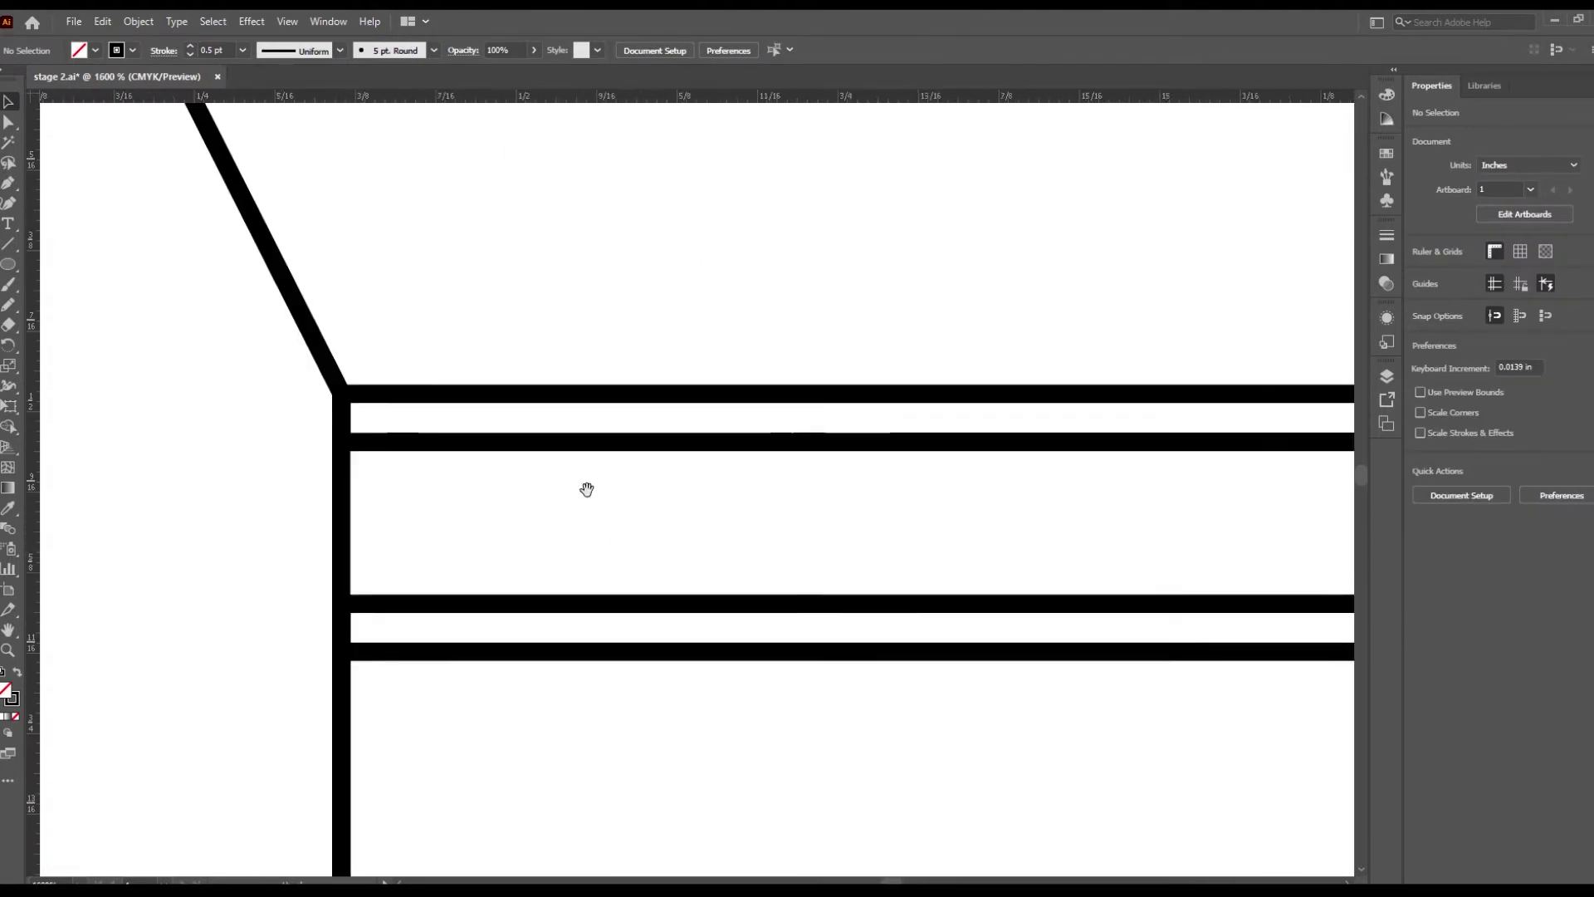
{"action": "left_click", "coordinate": [153, 552]}
{"action": "left_click_drag", "start_coordinate": [153, 552], "coordinate": [404, 424]}
{"action": "scroll", "coordinate": [404, 424], "scroll_direction": "down", "scroll_amount": 2}
{"action": "left_click", "coordinate": [797, 533]}
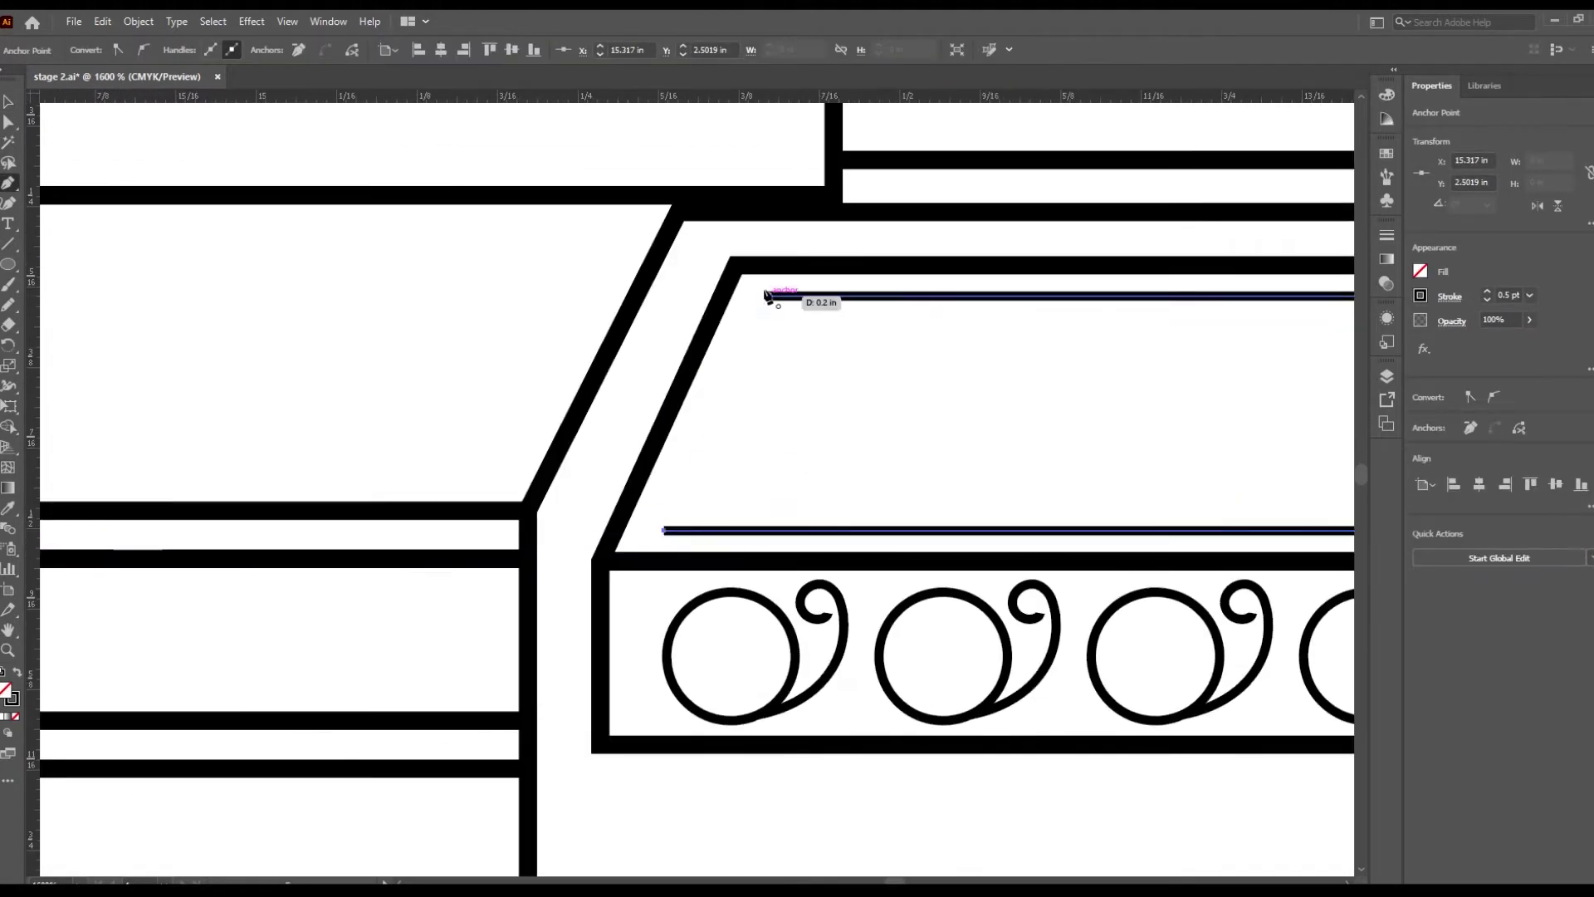
{"action": "scroll", "coordinate": [750, 584], "scroll_direction": "down", "scroll_amount": 3}
{"action": "left_click", "coordinate": [864, 622]}
{"action": "scroll", "coordinate": [313, 167], "scroll_direction": "left", "scroll_amount": 3}
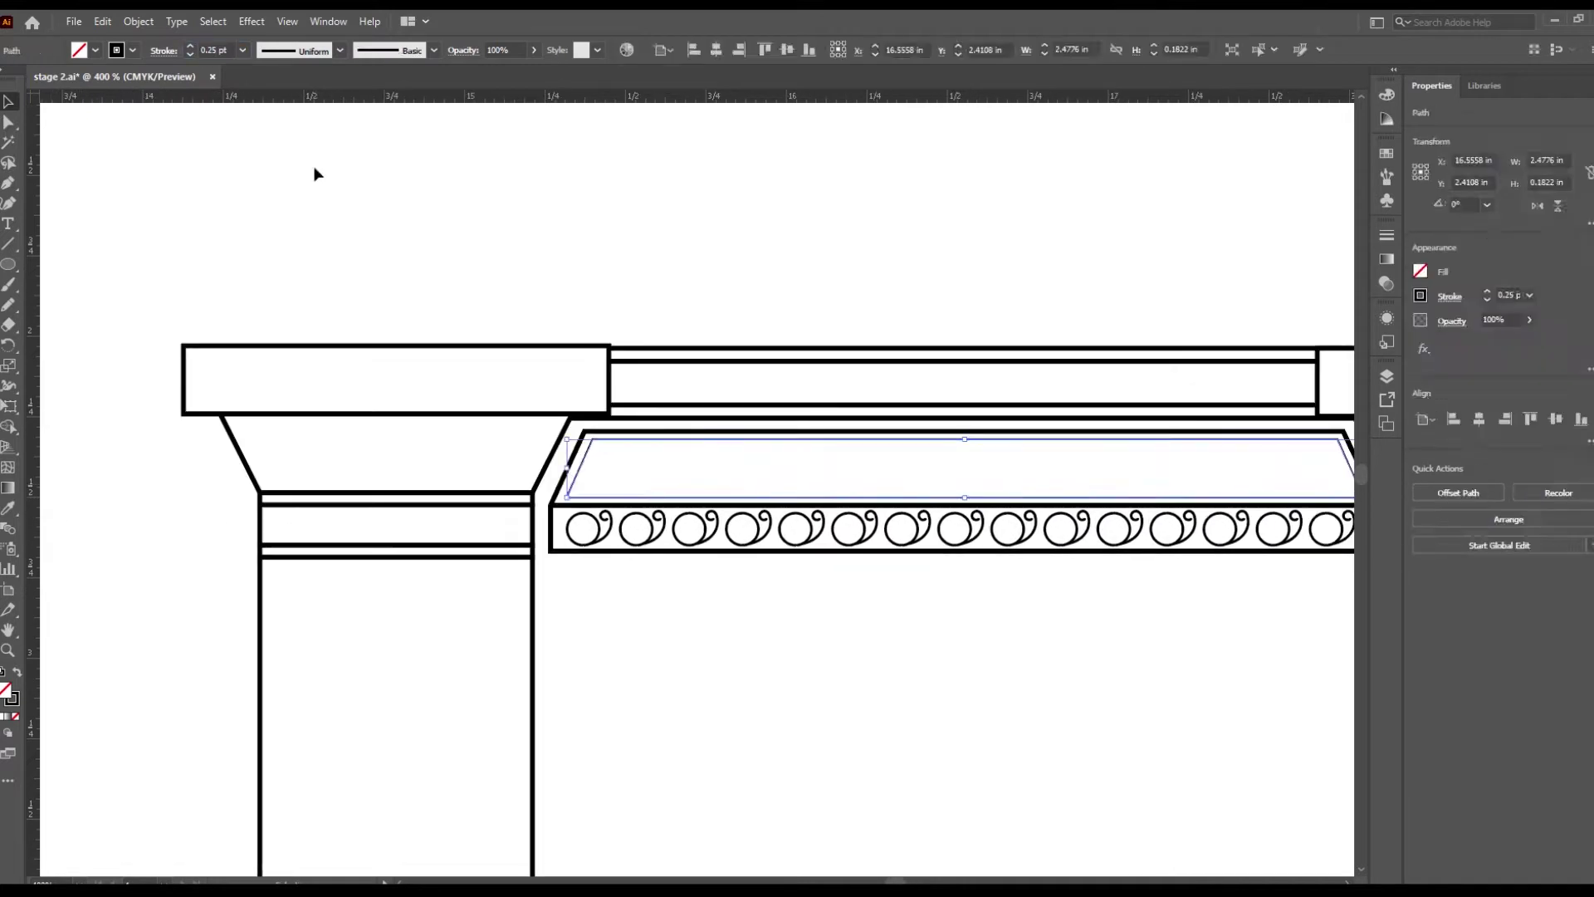
{"action": "scroll", "coordinate": [491, 584], "scroll_direction": "up", "scroll_amount": 3}
Step: Copy the diagonal stripe repeatedly along the top edge to the far corner
{"action": "key", "text": "v"}
{"action": "scroll", "coordinate": [390, 334], "scroll_direction": "up", "scroll_amount": 3}
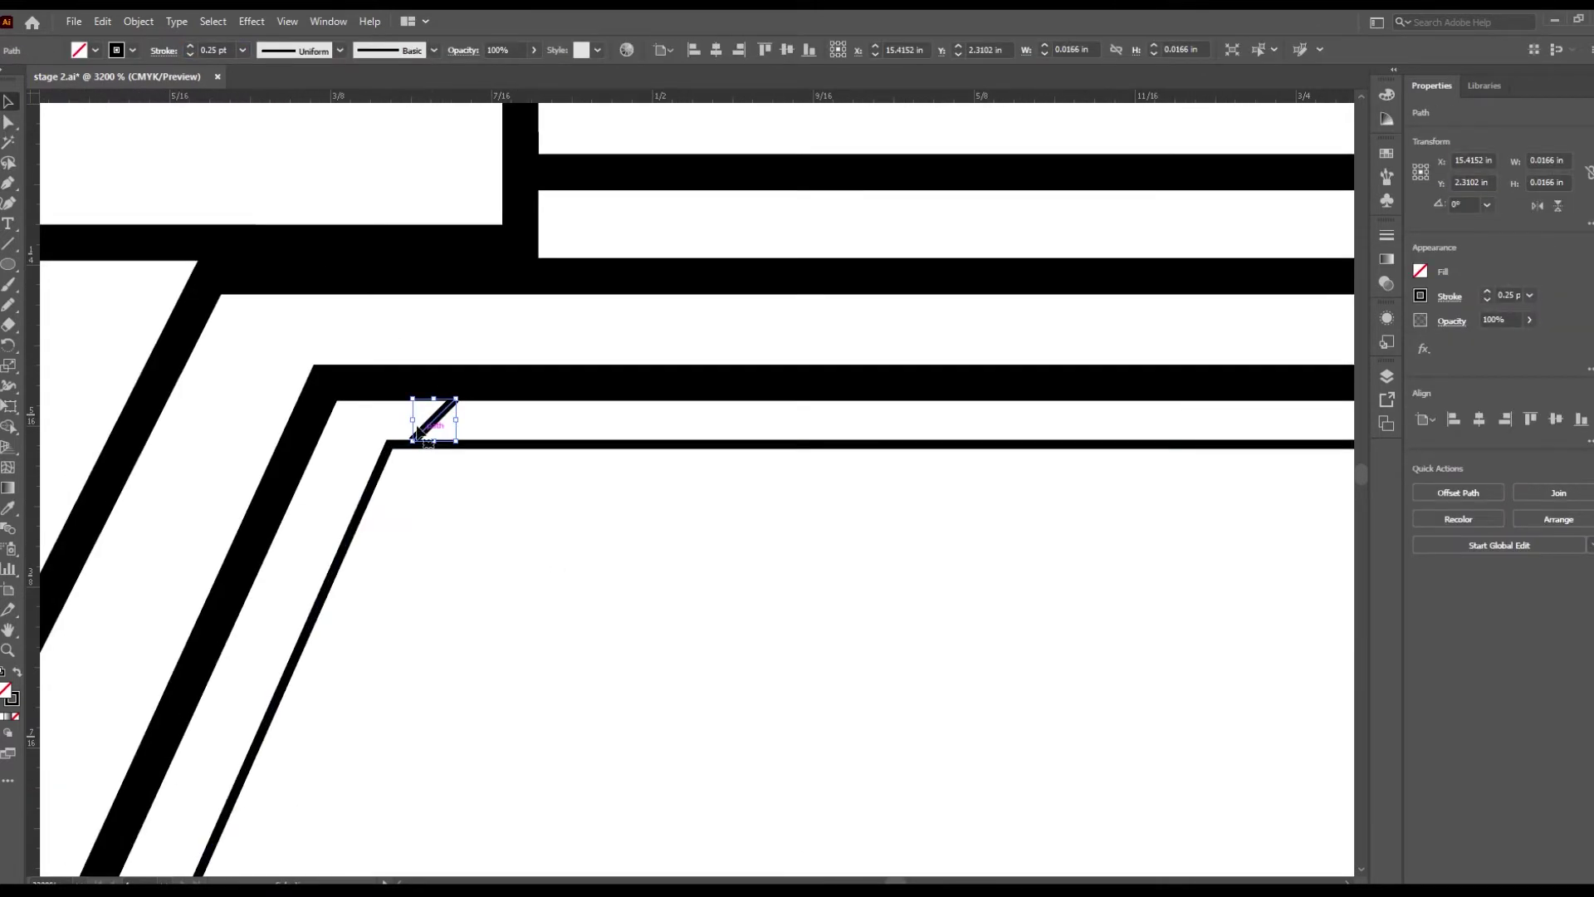
{"action": "scroll", "coordinate": [418, 432], "scroll_direction": "down", "scroll_amount": 3}
{"action": "left_click_drag", "start_coordinate": [622, 540], "coordinate": [825, 505]}
{"action": "key", "text": "ctrl+d"}
{"action": "key", "text": "ctrl+d"}
{"action": "key", "text": "ctrl+d"}
{"action": "scroll", "coordinate": [825, 505], "scroll_direction": "down", "scroll_amount": 2}
{"action": "scroll", "coordinate": [476, 668], "scroll_direction": "up", "scroll_amount": 3}
{"action": "key", "text": "ctrl+d"}
{"action": "key", "text": "ctrl+d"}
{"action": "key", "text": "ctrl+d"}
{"action": "scroll", "coordinate": [665, 644], "scroll_direction": "down", "scroll_amount": 2}
{"action": "scroll", "coordinate": [455, 594], "scroll_direction": "down", "scroll_amount": 2}
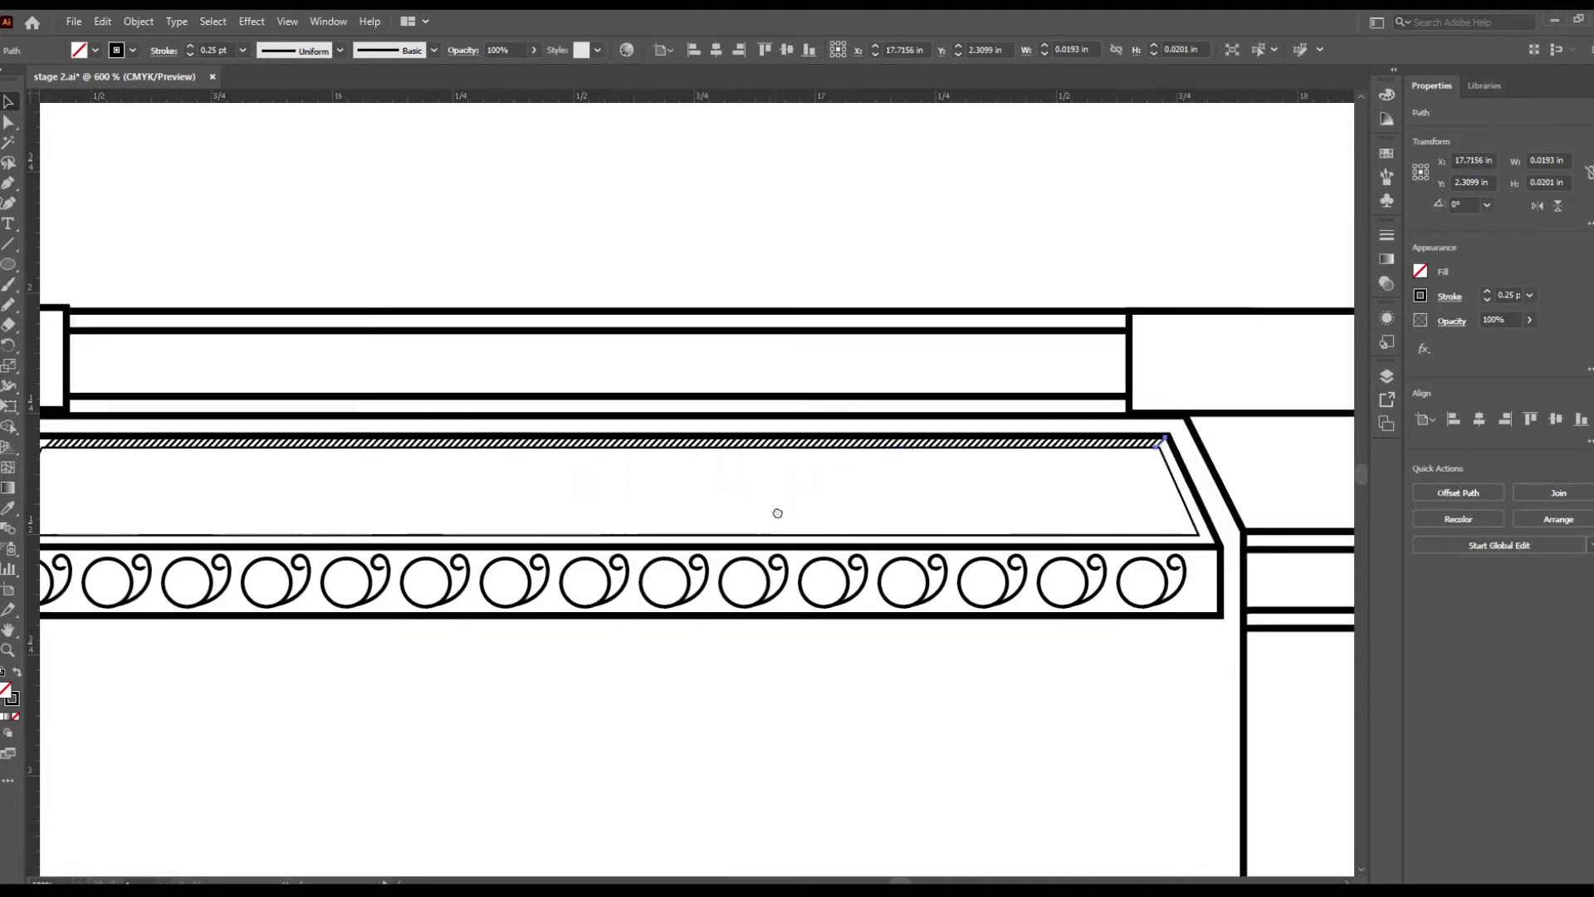
Step: Adjust the last stripe's end point and continue stripes down the sloped side
{"action": "key", "text": "a"}
{"action": "scroll", "coordinate": [777, 513], "scroll_direction": "up", "scroll_amount": 5}
{"action": "left_click_drag", "start_coordinate": [638, 492], "coordinate": [635, 465]}
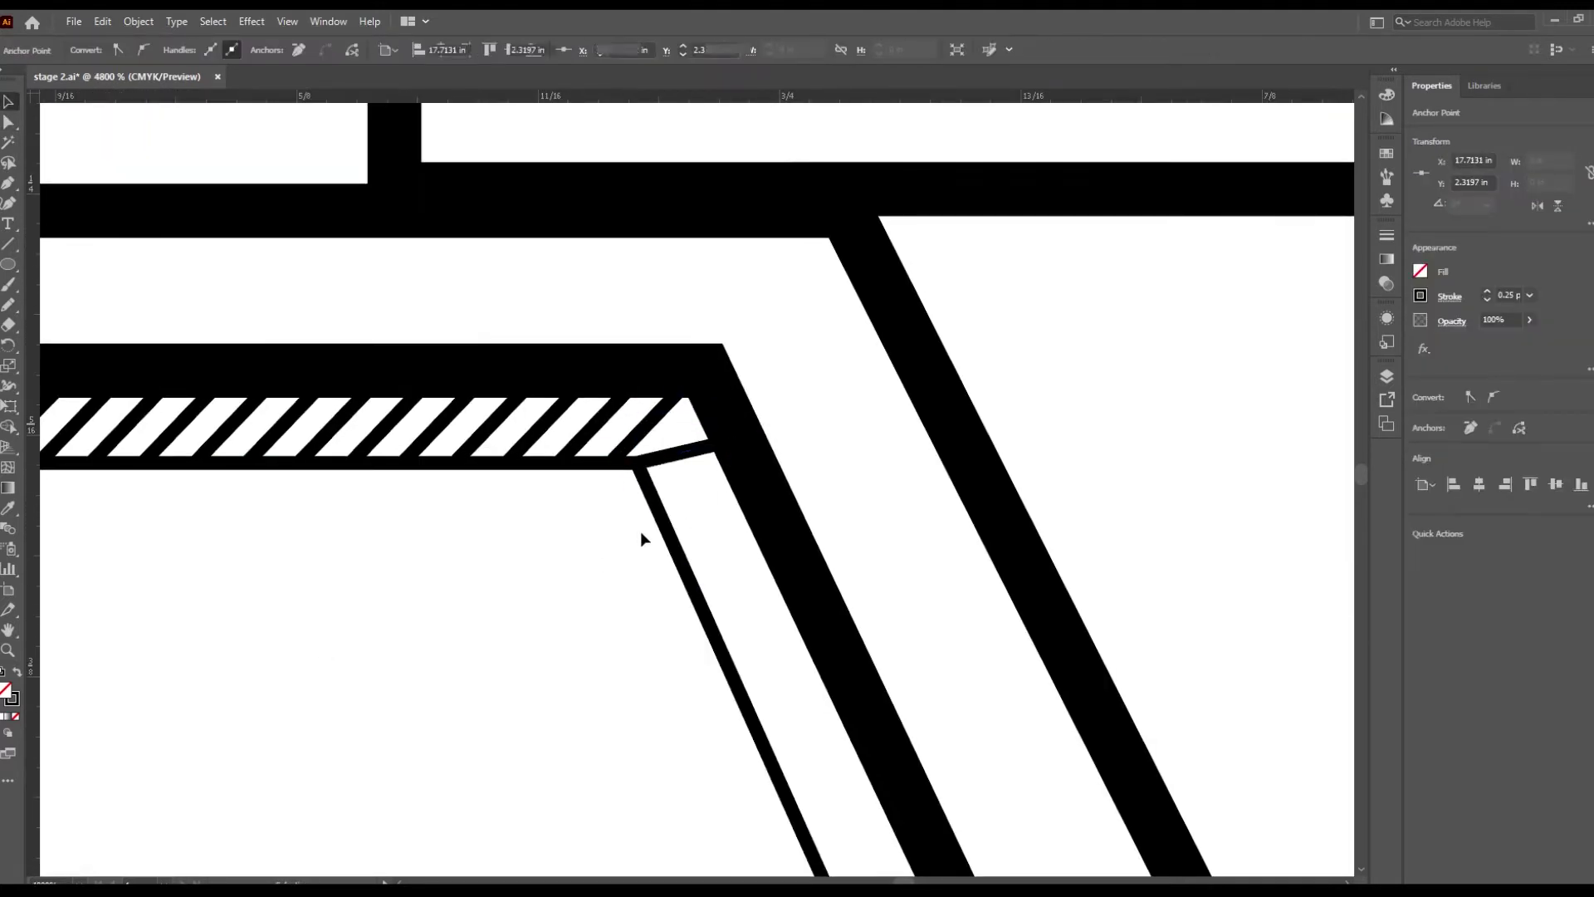
{"action": "scroll", "coordinate": [703, 480], "scroll_direction": "up", "scroll_amount": 3}
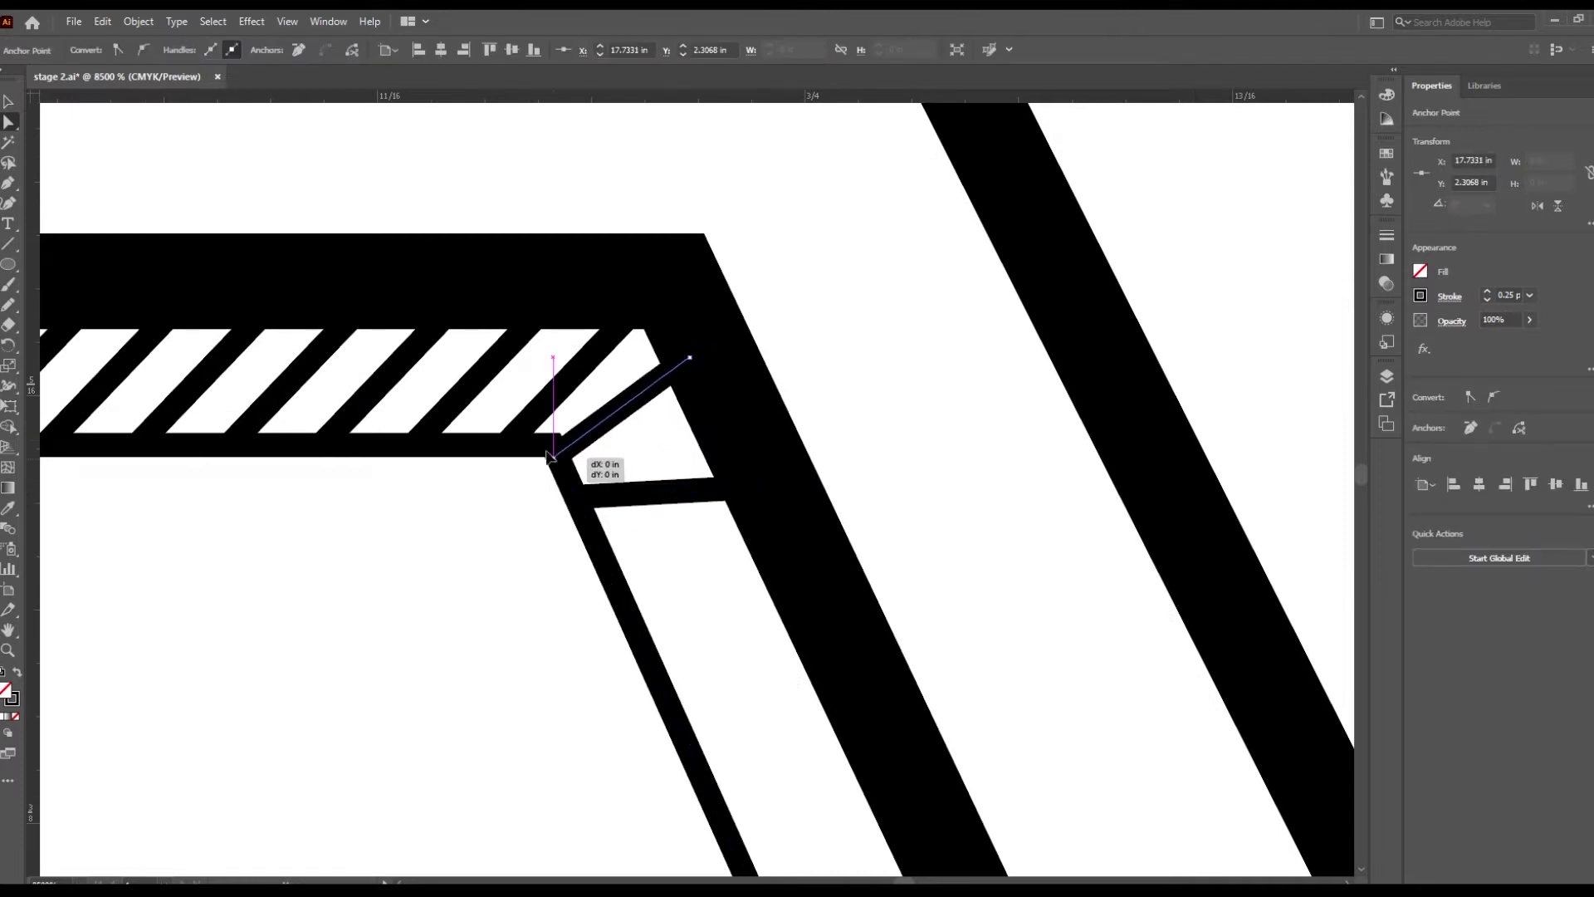
{"action": "key", "text": "ctrl+d"}
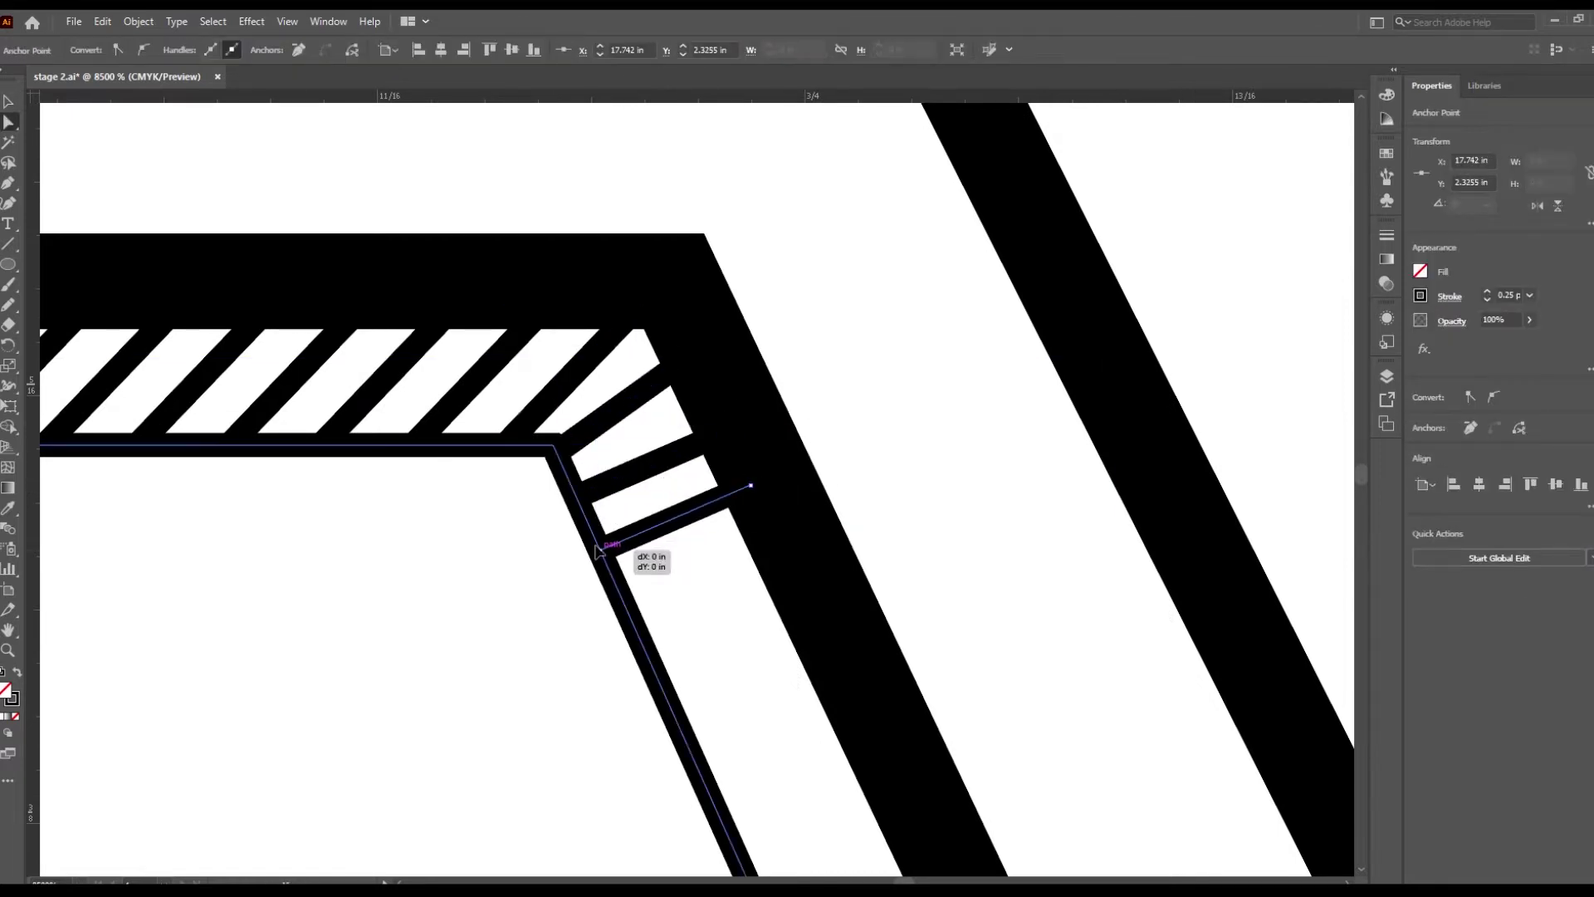
{"action": "key", "text": "ctrl+d"}
{"action": "key", "text": "ctrl+0"}
{"action": "scroll", "coordinate": [564, 614], "scroll_direction": "up", "scroll_amount": 5}
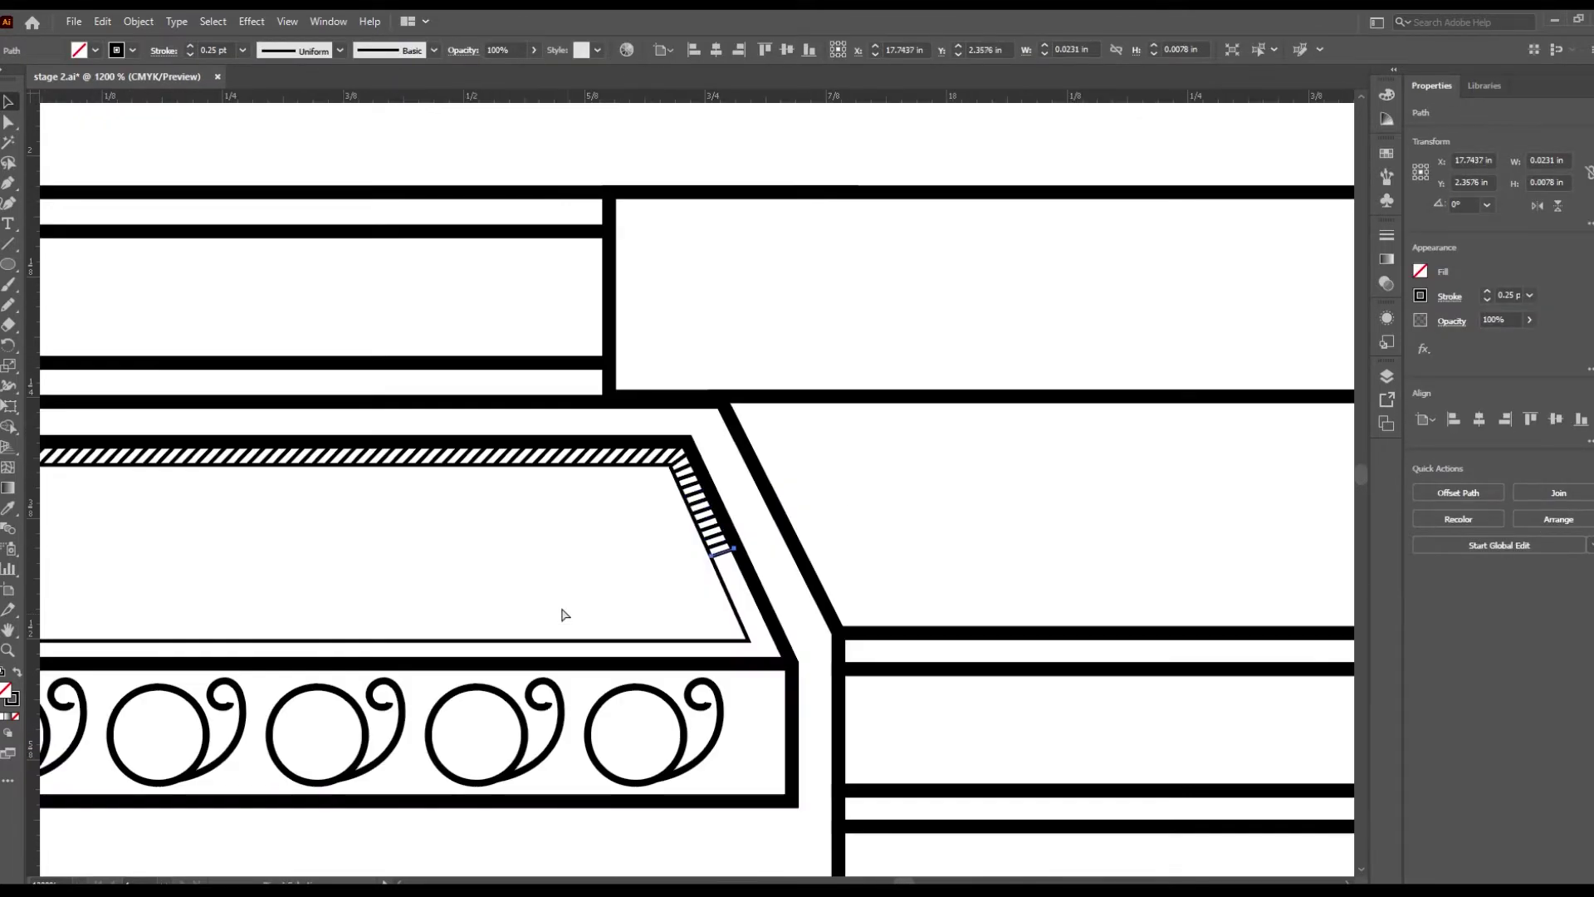
{"action": "left_click", "coordinate": [563, 615]}
{"action": "scroll", "coordinate": [564, 614], "scroll_direction": "up", "scroll_amount": 5}
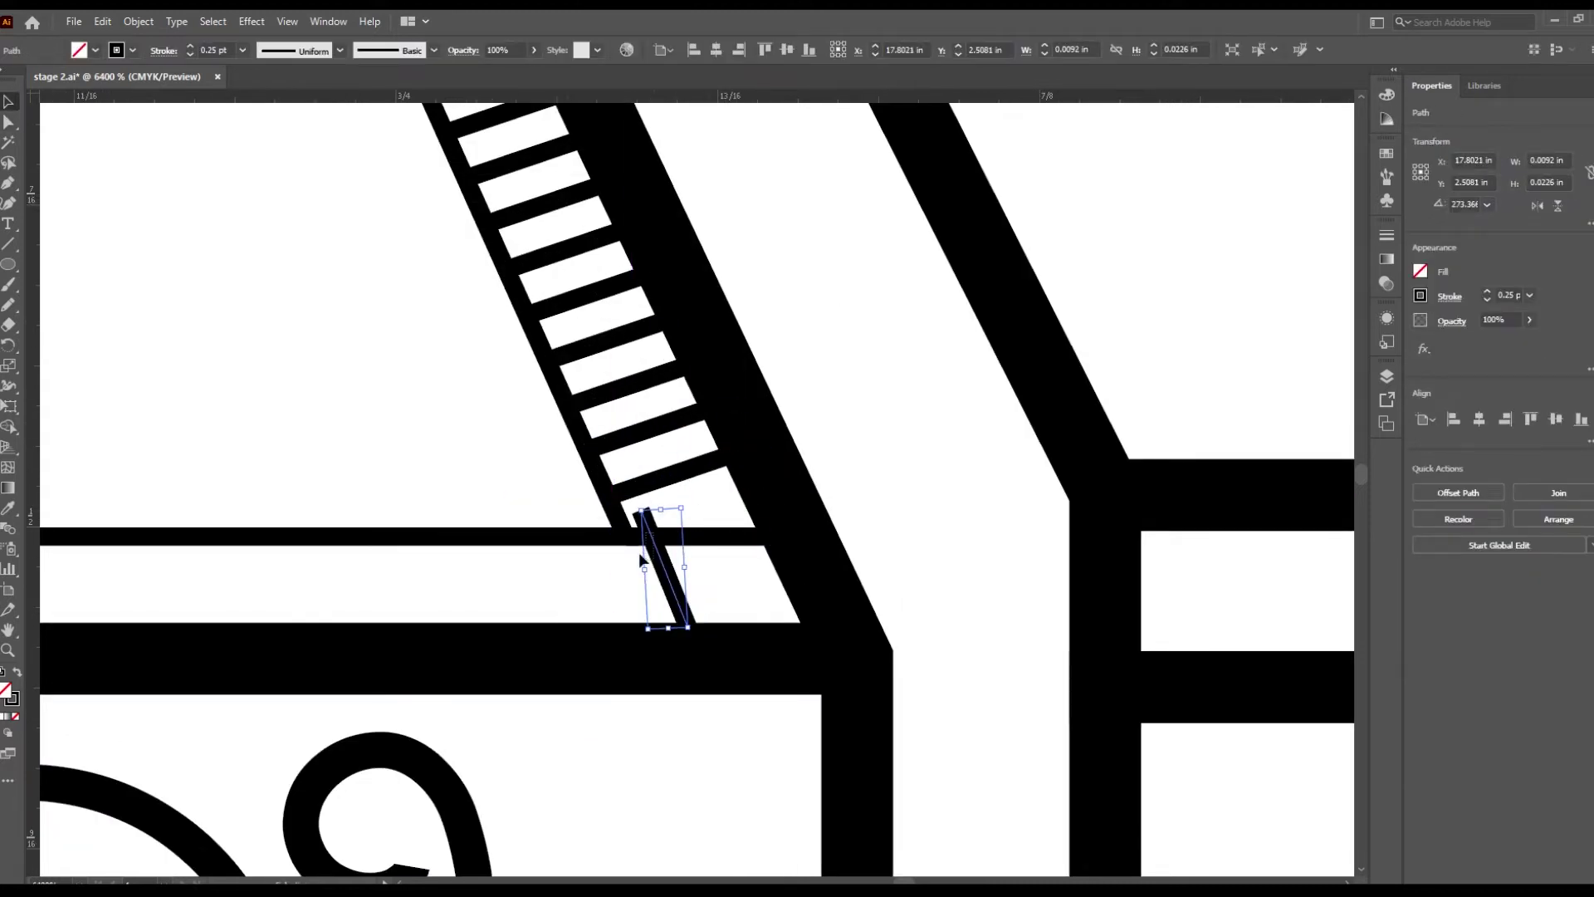
Step: Add a corner stripe at the bottom edge and repeat it along the bottom border
{"action": "left_click_drag", "start_coordinate": [640, 523], "coordinate": [825, 633]}
{"action": "left_click", "coordinate": [652, 591]}
{"action": "key", "text": "ctrl+d"}
{"action": "key", "text": "ctrl+d"}
{"action": "key", "text": "ctrl+d"}
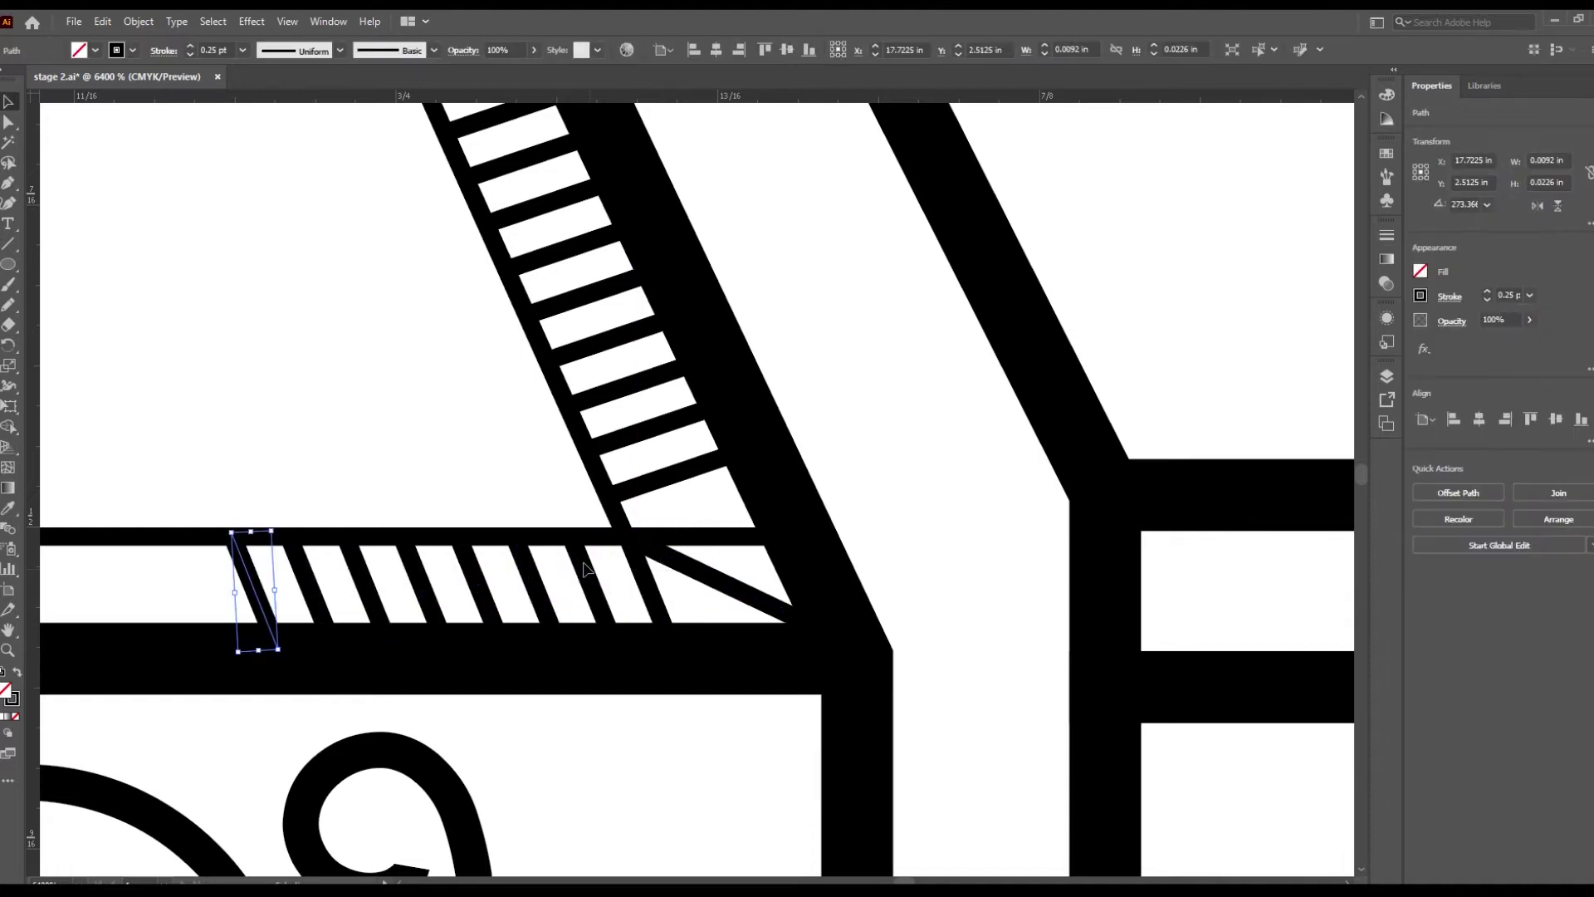
{"action": "key", "text": "ctrl+d"}
{"action": "key", "text": "ctrl+d"}
{"action": "key", "text": "ctrl+d"}
{"action": "scroll", "coordinate": [631, 525], "scroll_direction": "down", "scroll_amount": 4}
{"action": "scroll", "coordinate": [631, 524], "scroll_direction": "down", "scroll_amount": 3}
{"action": "scroll", "coordinate": [630, 524], "scroll_direction": "up", "scroll_amount": 2}
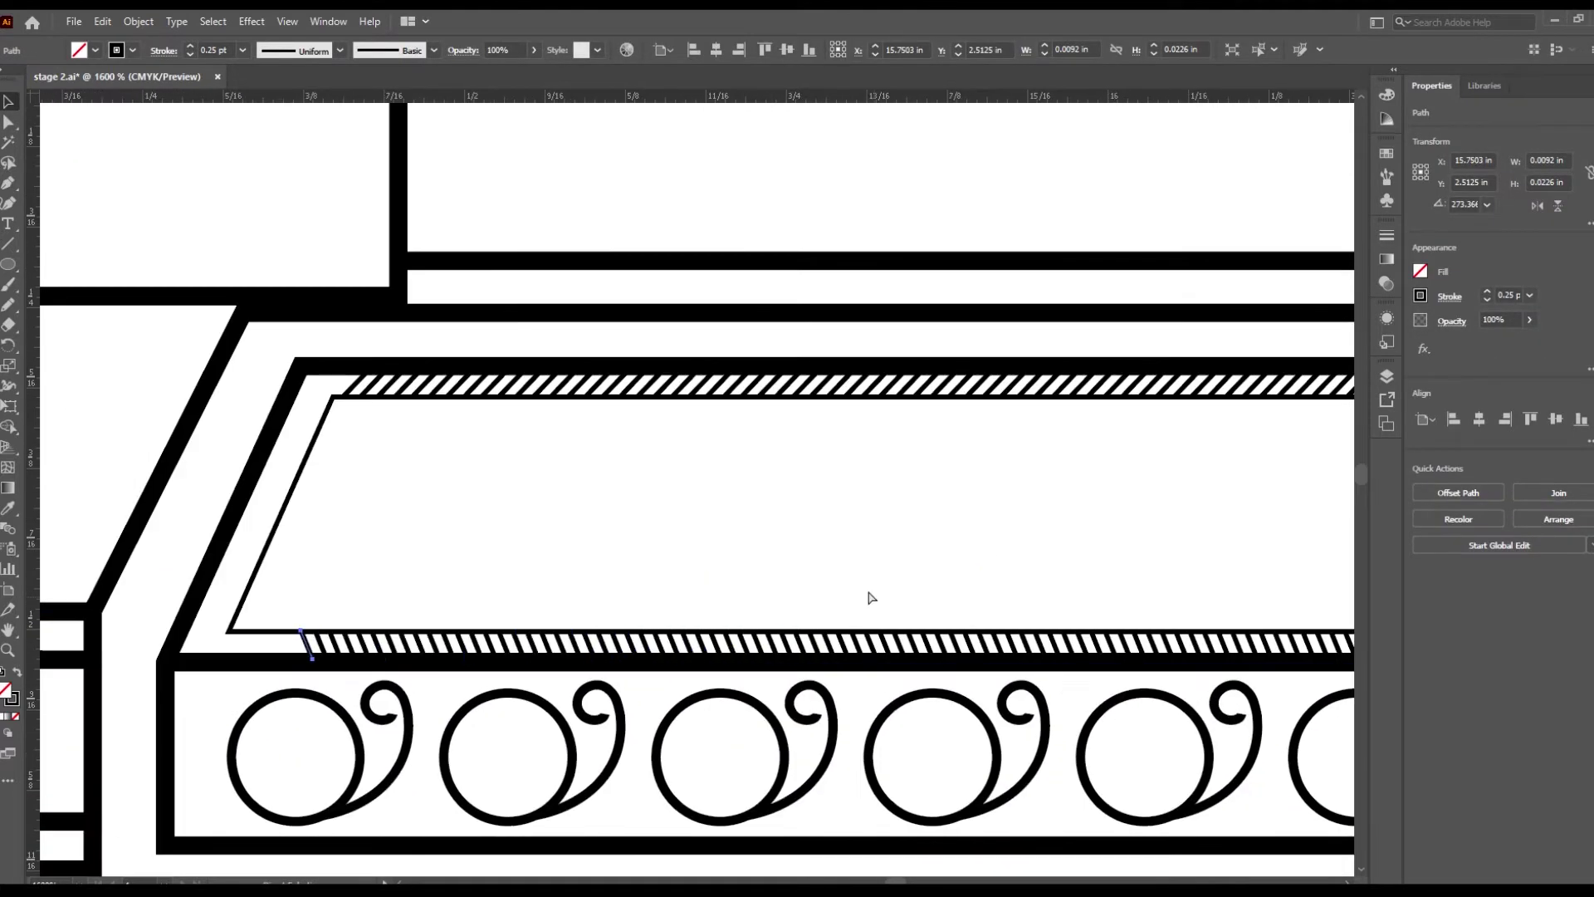
{"action": "scroll", "coordinate": [865, 598], "scroll_direction": "down", "scroll_amount": 3}
{"action": "scroll", "coordinate": [693, 554], "scroll_direction": "up", "scroll_amount": 3}
{"action": "scroll", "coordinate": [611, 528], "scroll_direction": "up", "scroll_amount": 3}
Step: Save the document, then undo a stray stretch of a stripe's end point
{"action": "scroll", "coordinate": [349, 338], "scroll_direction": "down", "scroll_amount": 3}
{"action": "key", "text": "ctrl+s"}
{"action": "scroll", "coordinate": [612, 623], "scroll_direction": "up", "scroll_amount": 4}
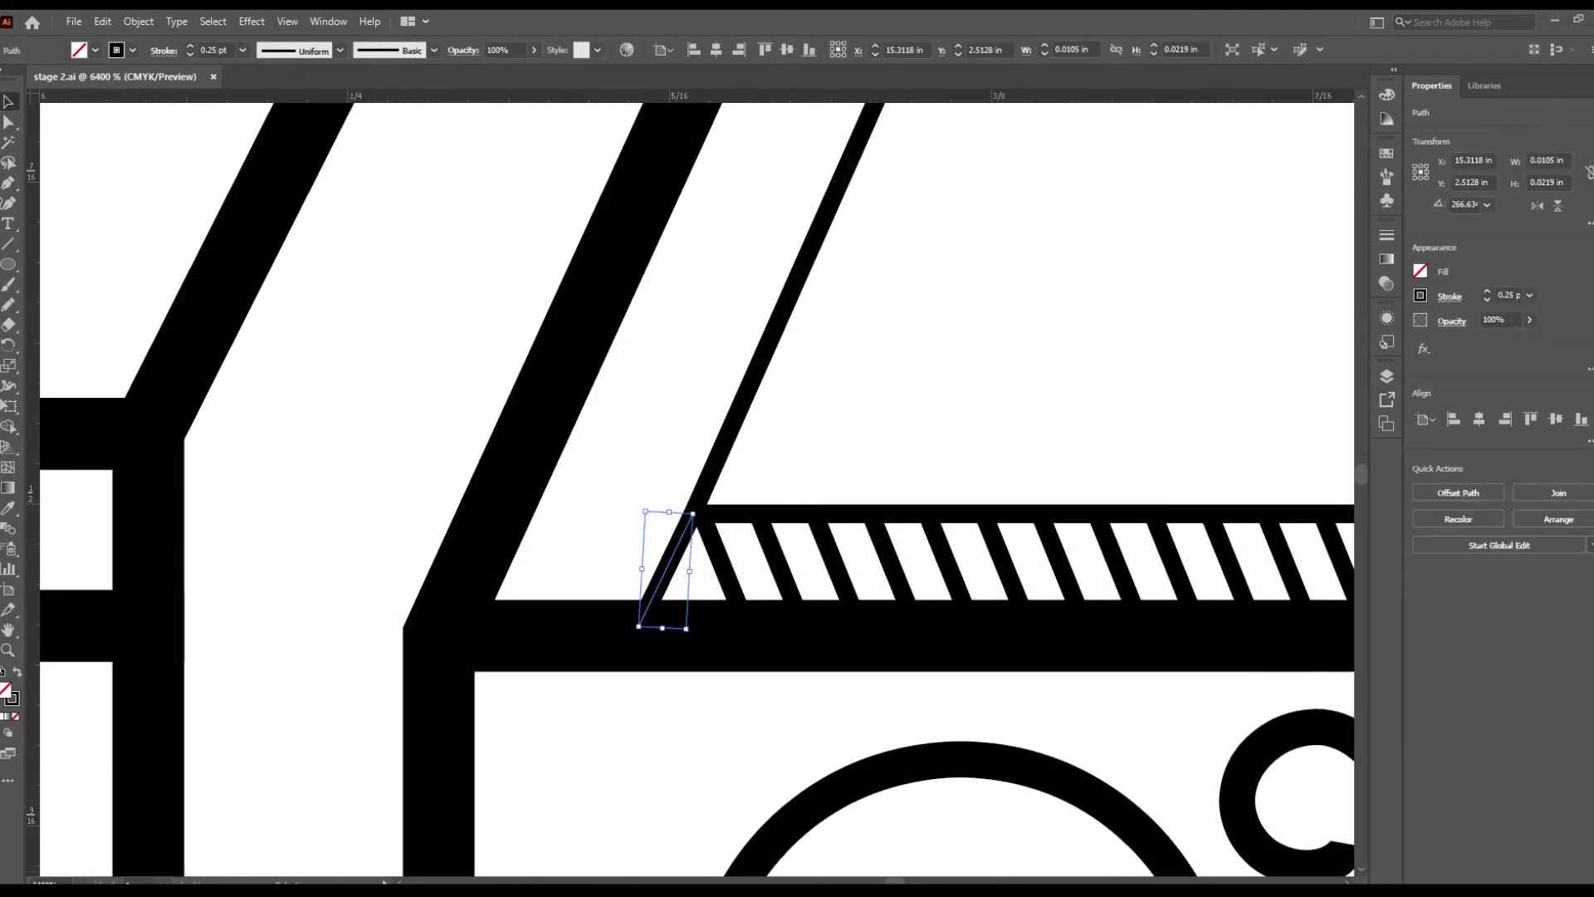
{"action": "scroll", "coordinate": [434, 445], "scroll_direction": "up", "scroll_amount": 2}
{"action": "key", "text": "a"}
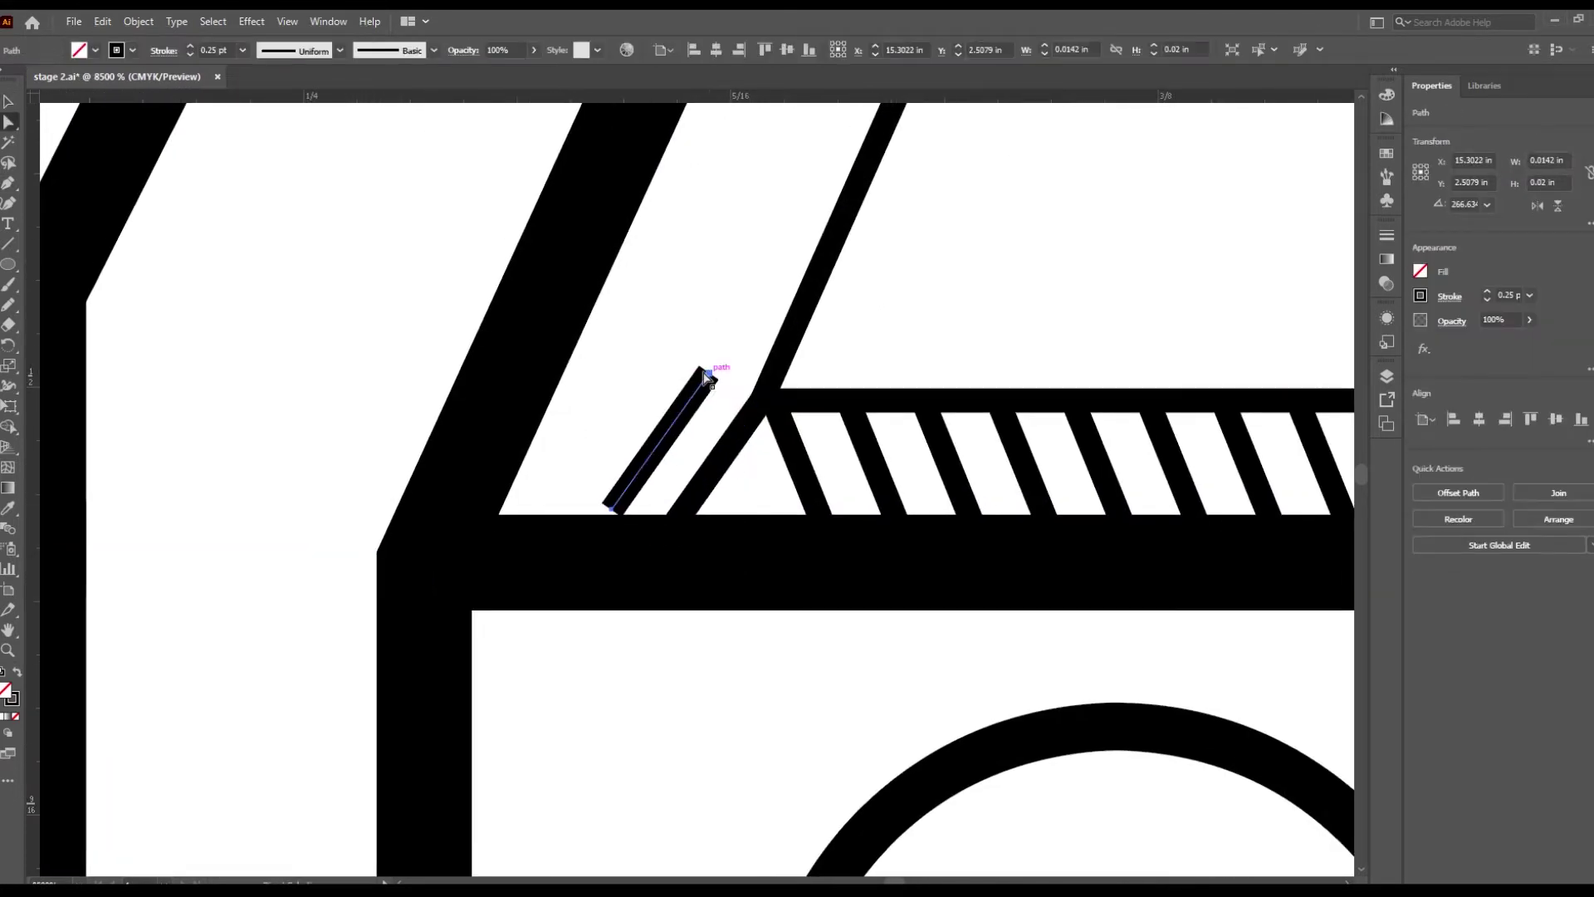
{"action": "left_click_drag", "start_coordinate": [669, 534], "coordinate": [473, 521]}
{"action": "key", "text": "ctrl+z"}
Step: Snap the stripe end to the corner and copy thin bar rungs up the corner
{"action": "key", "text": "a"}
{"action": "left_click_drag", "start_coordinate": [647, 440], "coordinate": [755, 392]}
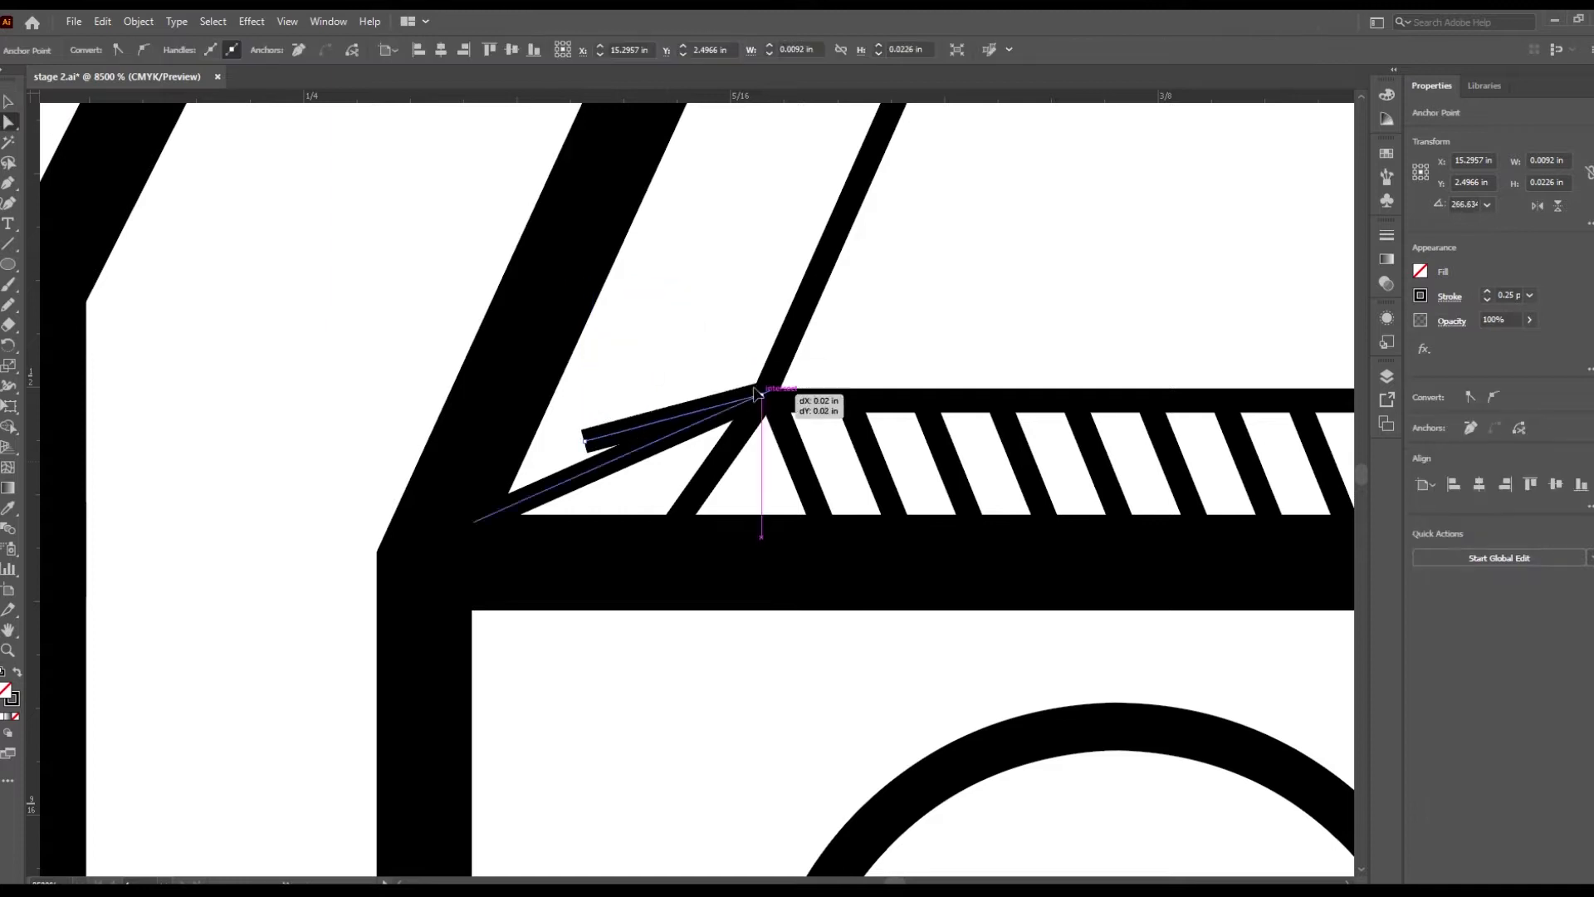
{"action": "left_click_drag", "start_coordinate": [583, 498], "coordinate": [584, 440]}
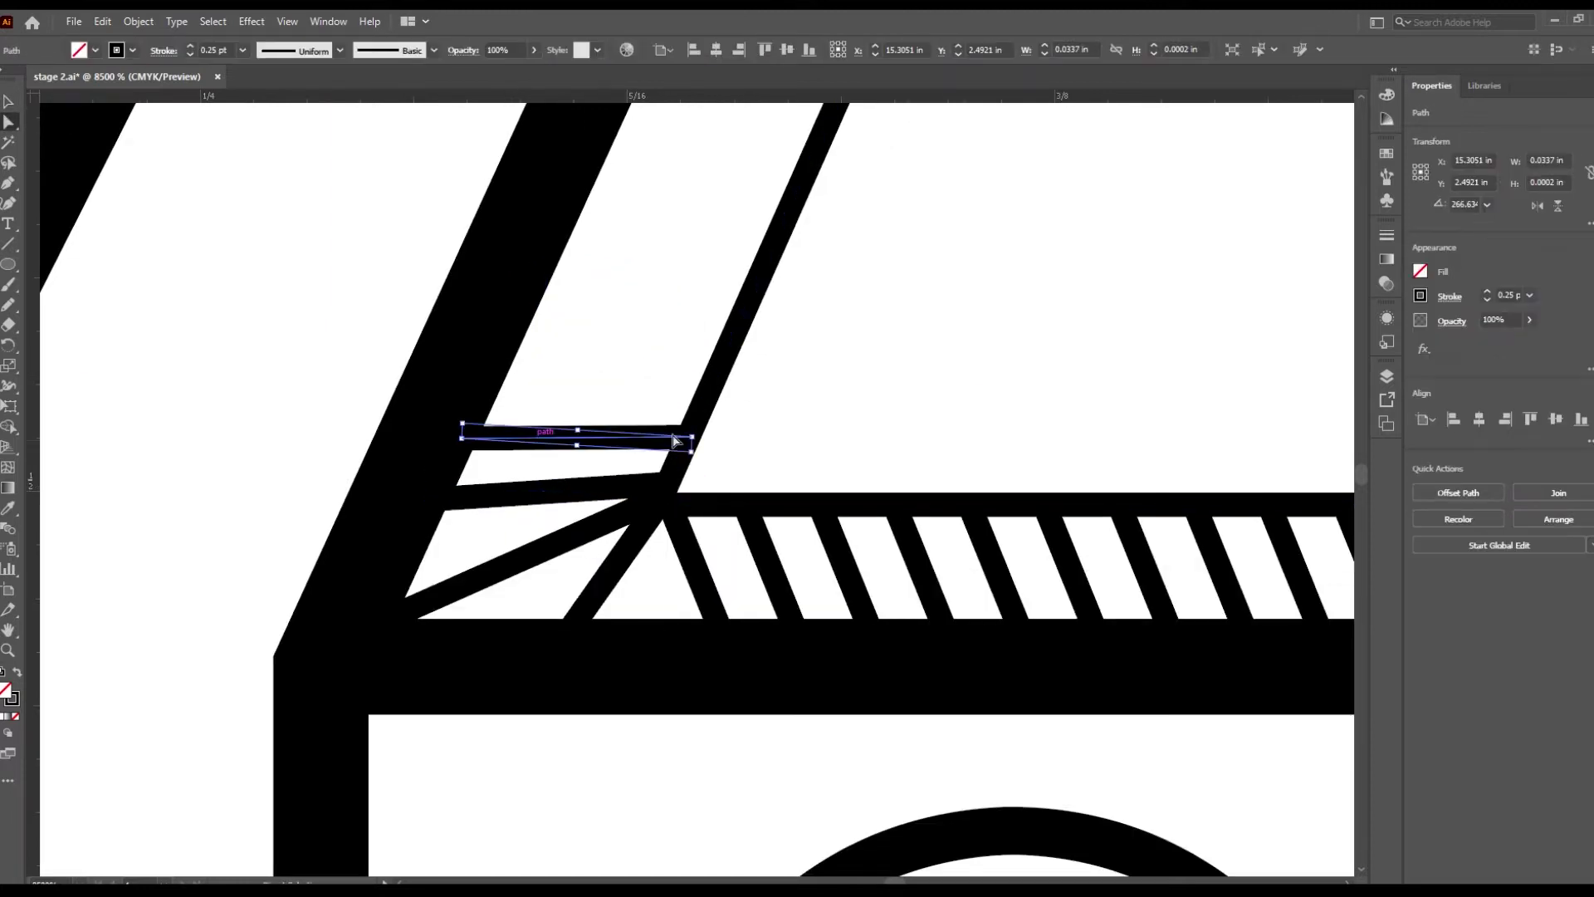
{"action": "key", "text": "v"}
{"action": "left_click_drag", "start_coordinate": [701, 415], "coordinate": [700, 366]}
{"action": "mouse_move", "coordinate": [430, 563]}
{"action": "left_mouse_down"}
{"action": "mouse_move", "coordinate": [498, 495]}
{"action": "mouse_move", "coordinate": [603, 449]}
{"action": "left_mouse_up"}
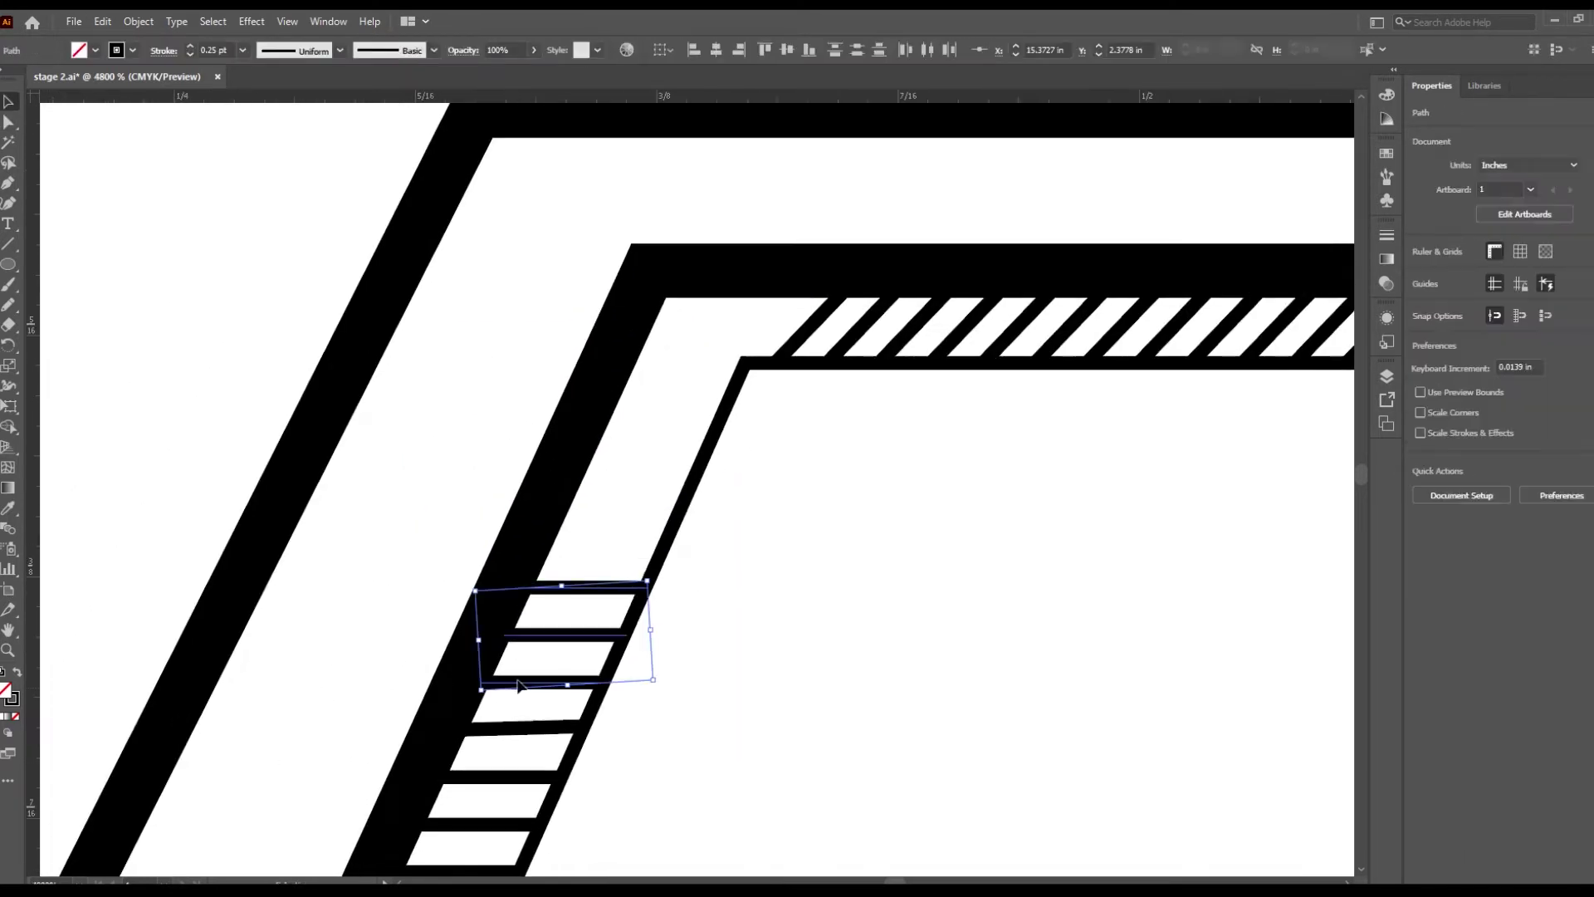
{"action": "left_click_drag", "start_coordinate": [664, 423], "coordinate": [731, 357]}
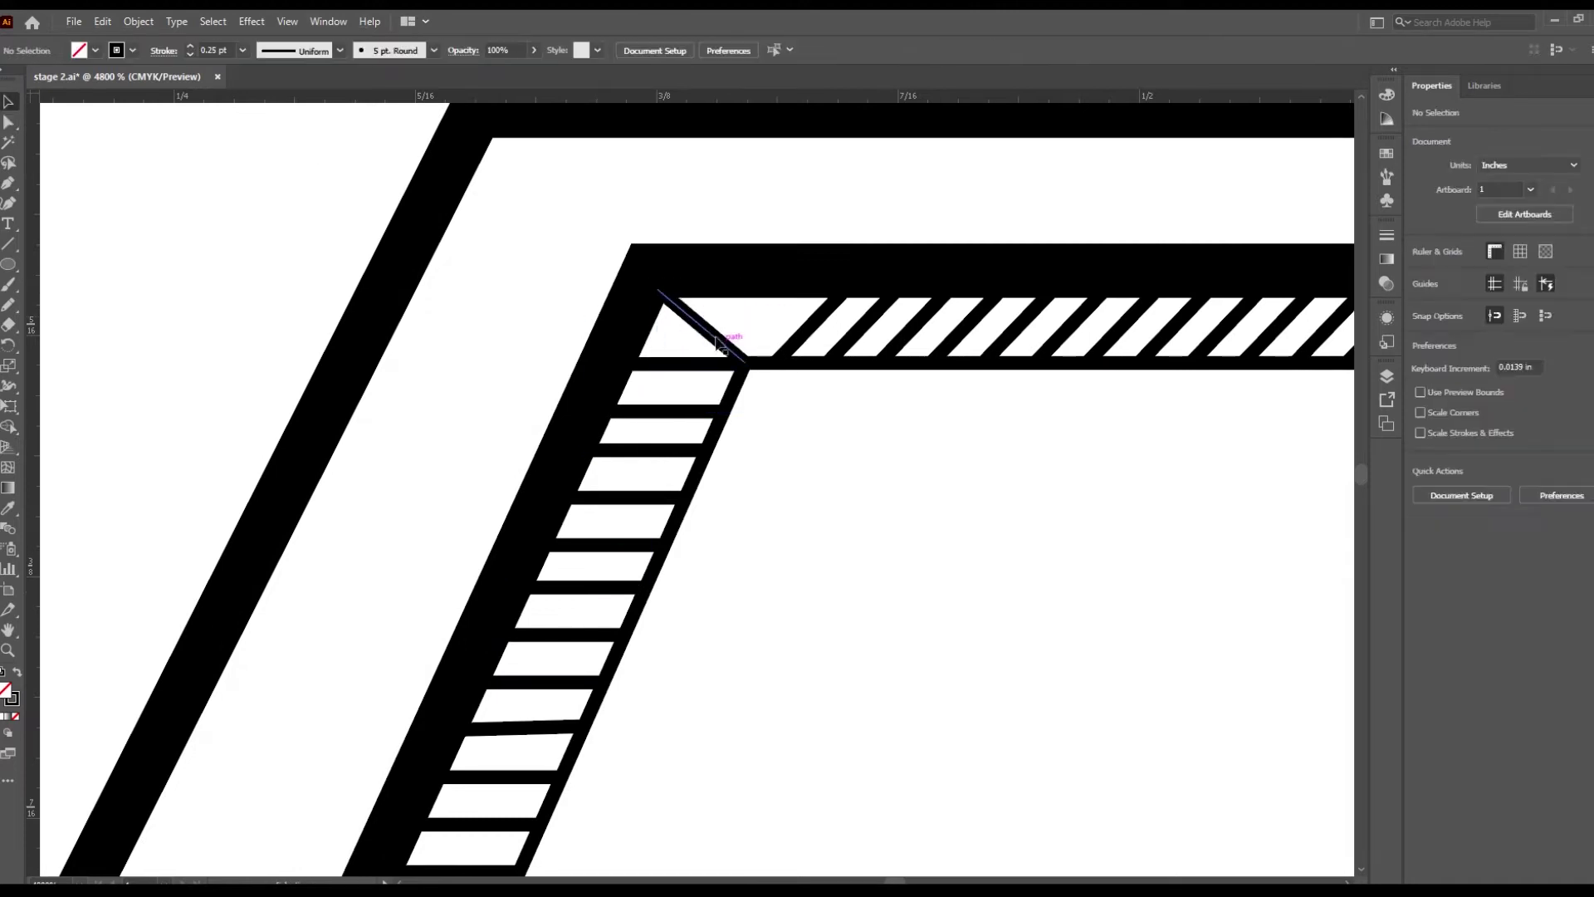
{"action": "left_click", "coordinate": [185, 213]}
Step: Inspect the cornice corner and select its small hatch piece
{"action": "scroll", "coordinate": [605, 551], "scroll_direction": "down", "scroll_amount": 6}
{"action": "scroll", "coordinate": [729, 587], "scroll_direction": "down", "scroll_amount": 1}
{"action": "scroll", "coordinate": [697, 498], "scroll_direction": "right", "scroll_amount": 5}
{"action": "scroll", "coordinate": [697, 498], "scroll_direction": "left", "scroll_amount": 7}
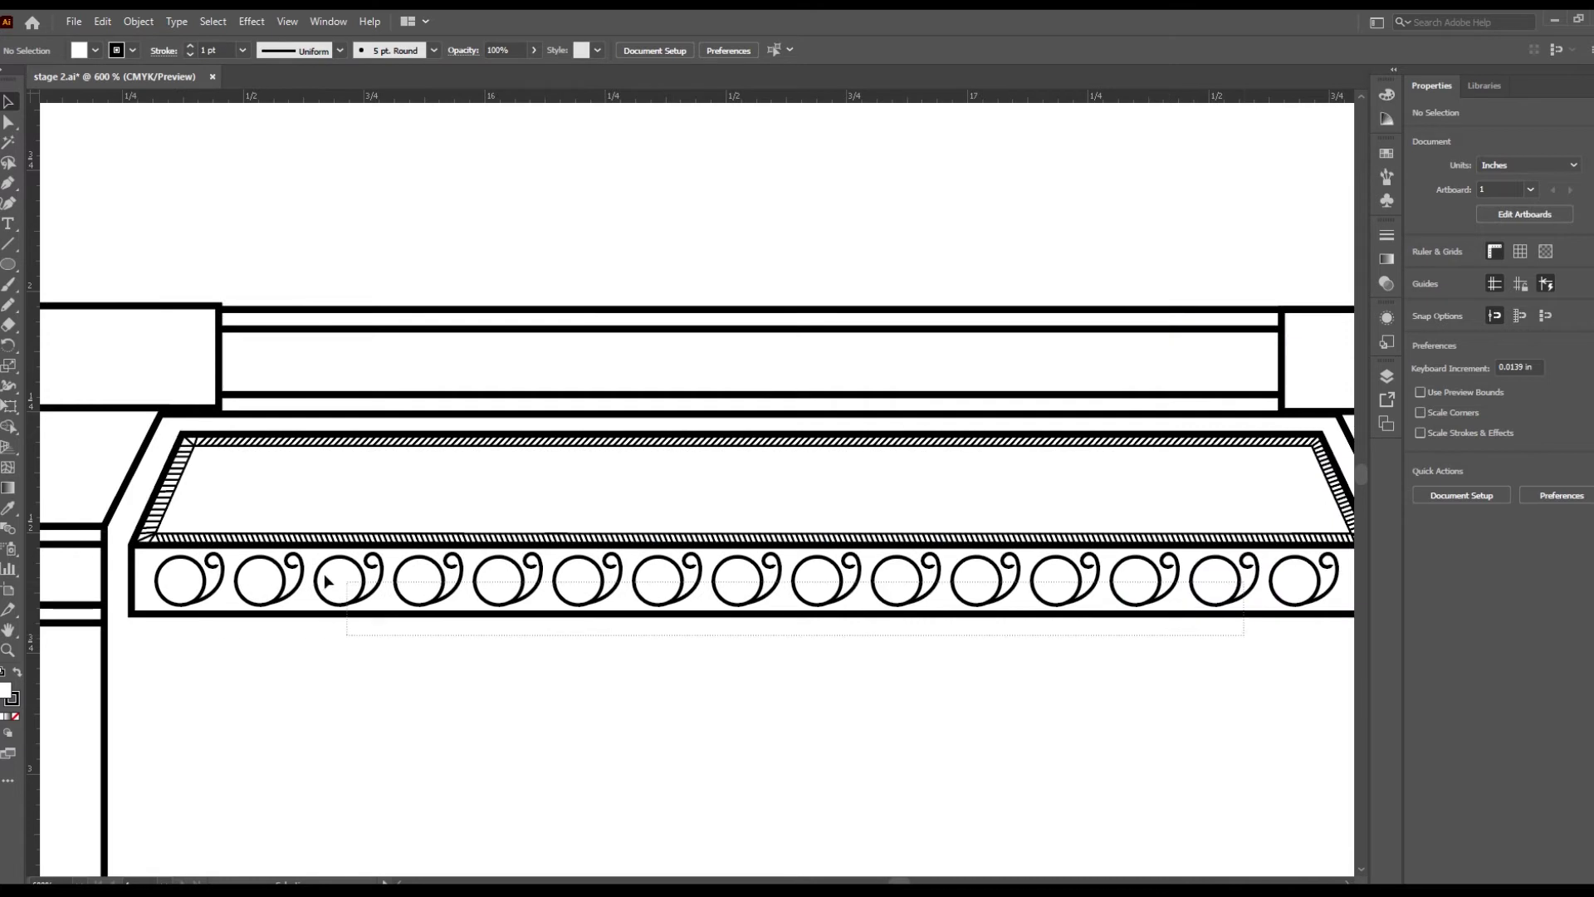
{"action": "left_click", "coordinate": [207, 469]}
{"action": "scroll", "coordinate": [711, 669], "scroll_direction": "down", "scroll_amount": 2}
{"action": "scroll", "coordinate": [711, 669], "scroll_direction": "down", "scroll_amount": 3}
{"action": "scroll", "coordinate": [685, 660], "scroll_direction": "up", "scroll_amount": 5}
{"action": "scroll", "coordinate": [685, 660], "scroll_direction": "up", "scroll_amount": 3}
{"action": "key", "text": "p"}
{"action": "left_click", "coordinate": [116, 467]}
Step: Deselect everything and review the light-grey filled capital panels on both columns
{"action": "left_click", "coordinate": [162, 497]}
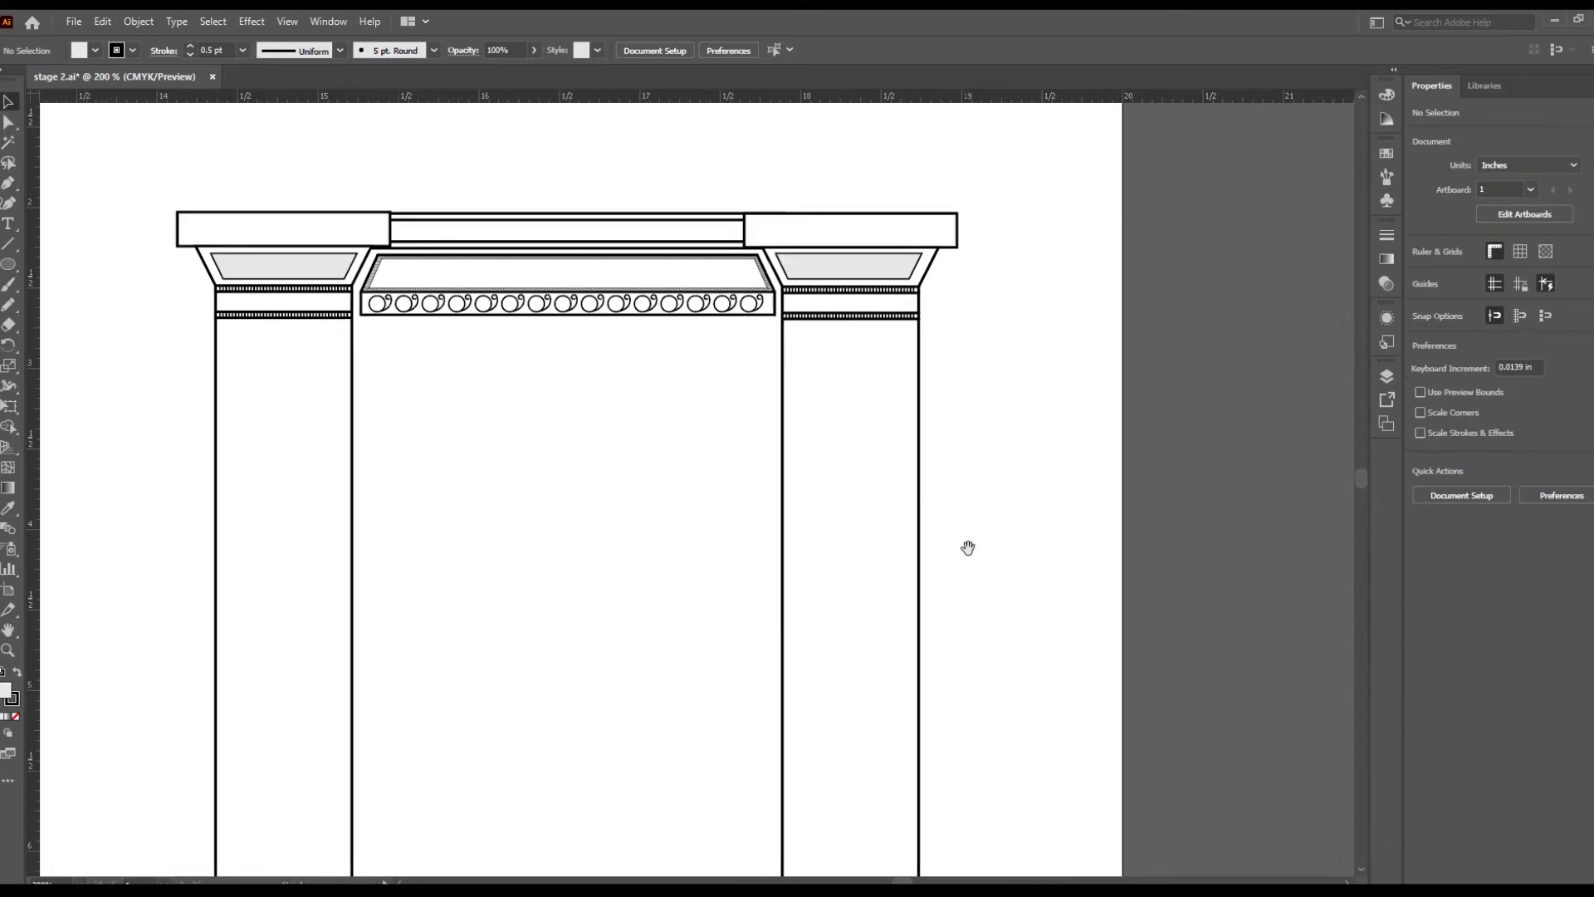
{"action": "scroll", "coordinate": [963, 541], "scroll_direction": "down", "scroll_amount": 2}
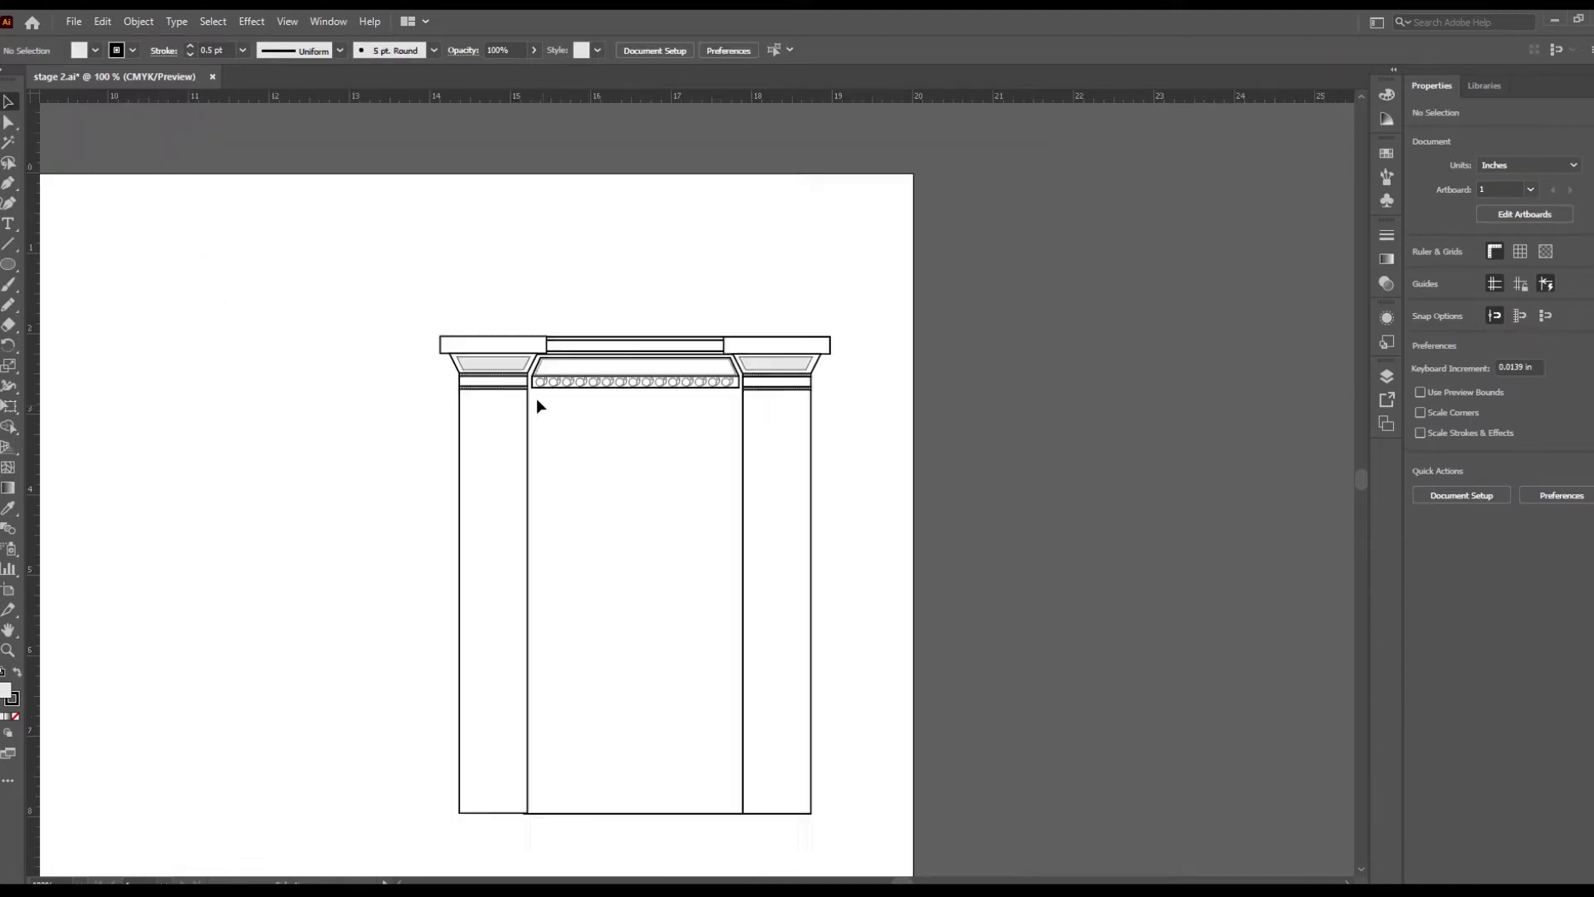
{"action": "scroll", "coordinate": [538, 402], "scroll_direction": "up", "scroll_amount": 5}
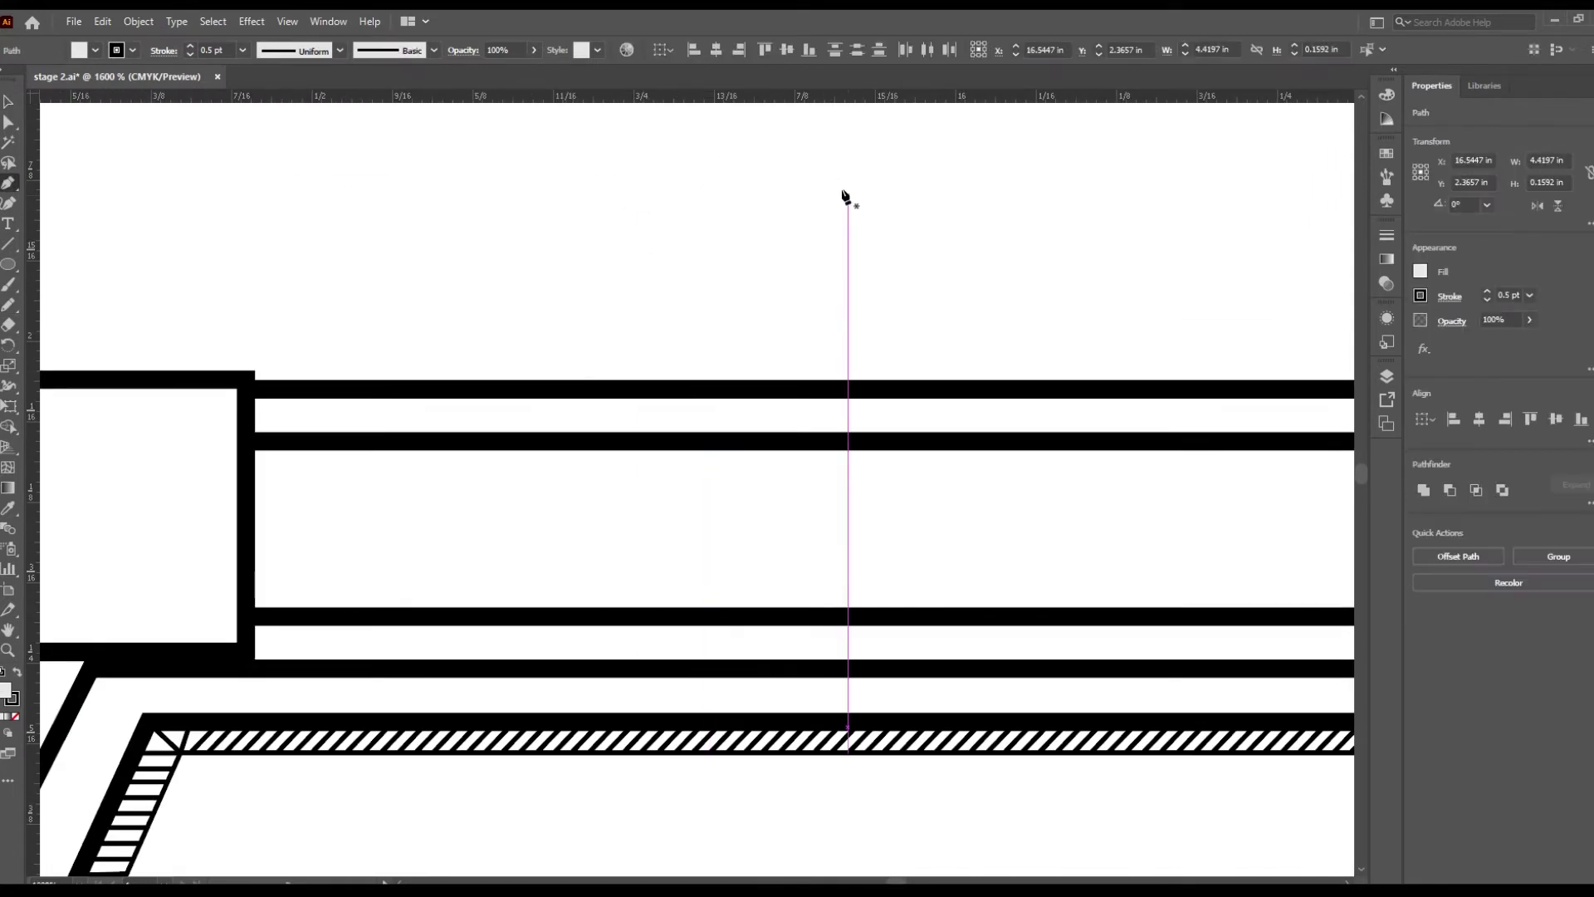
Step: Pen-draw a curved wave path across the narrow band above the frieze
{"action": "scroll", "coordinate": [385, 605], "scroll_direction": "up", "scroll_amount": 2}
{"action": "scroll", "coordinate": [434, 651], "scroll_direction": "down", "scroll_amount": 2}
{"action": "scroll", "coordinate": [434, 651], "scroll_direction": "up", "scroll_amount": 1}
{"action": "left_click", "coordinate": [204, 518]}
{"action": "left_click_drag", "start_coordinate": [413, 474], "coordinate": [547, 517]}
{"action": "left_click", "coordinate": [651, 464]}
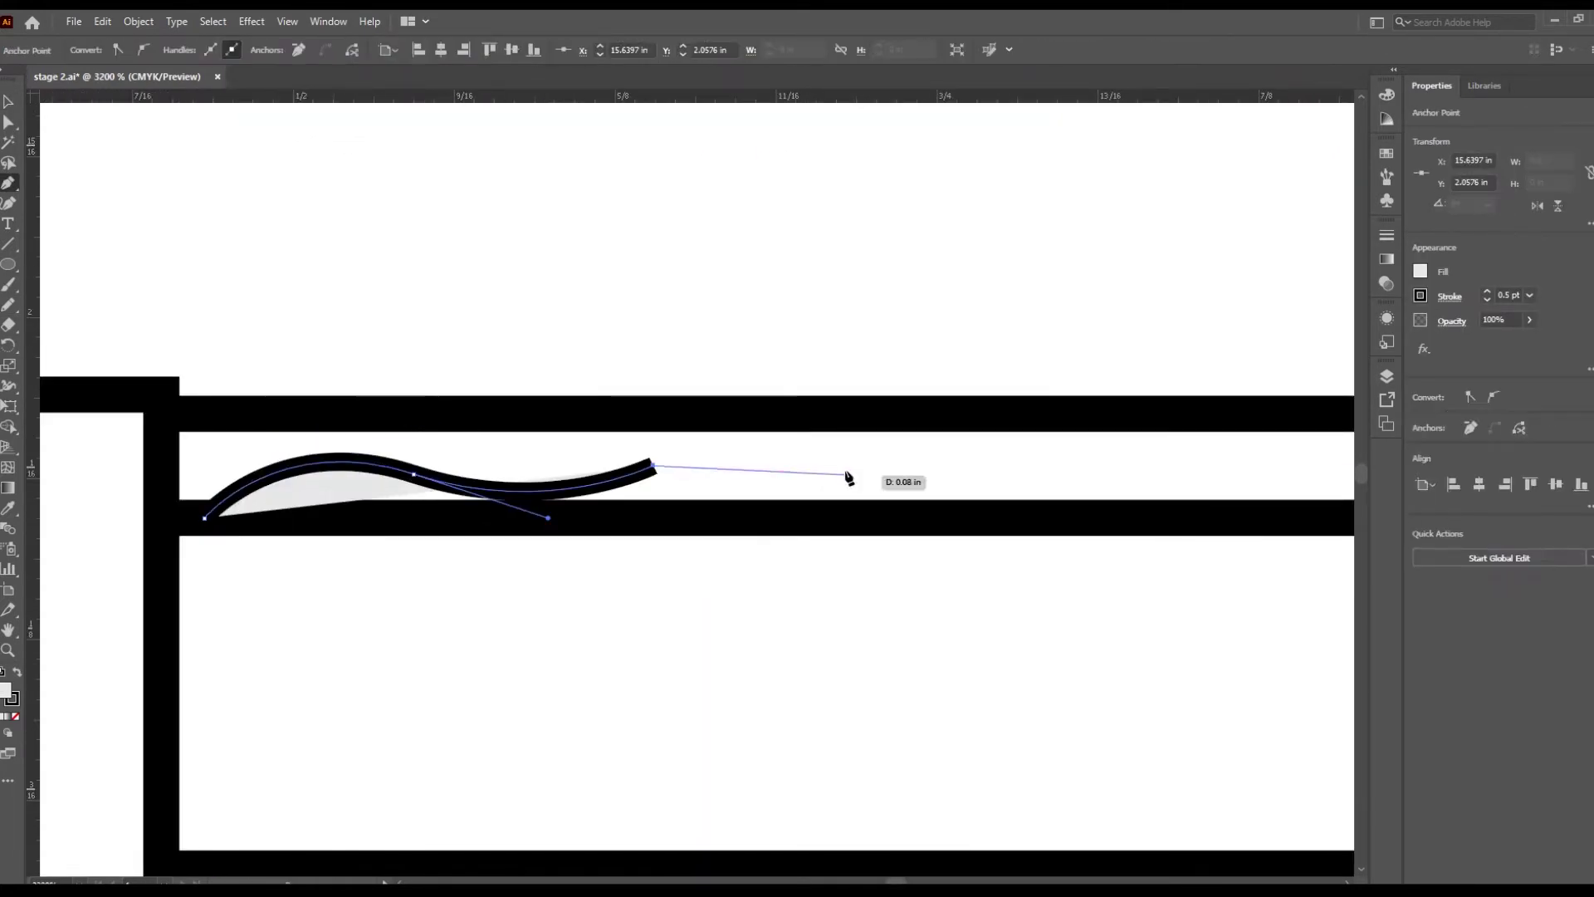
{"action": "left_click_drag", "start_coordinate": [994, 540], "coordinate": [1044, 562]}
{"action": "scroll", "coordinate": [849, 495], "scroll_direction": "right", "scroll_amount": 5}
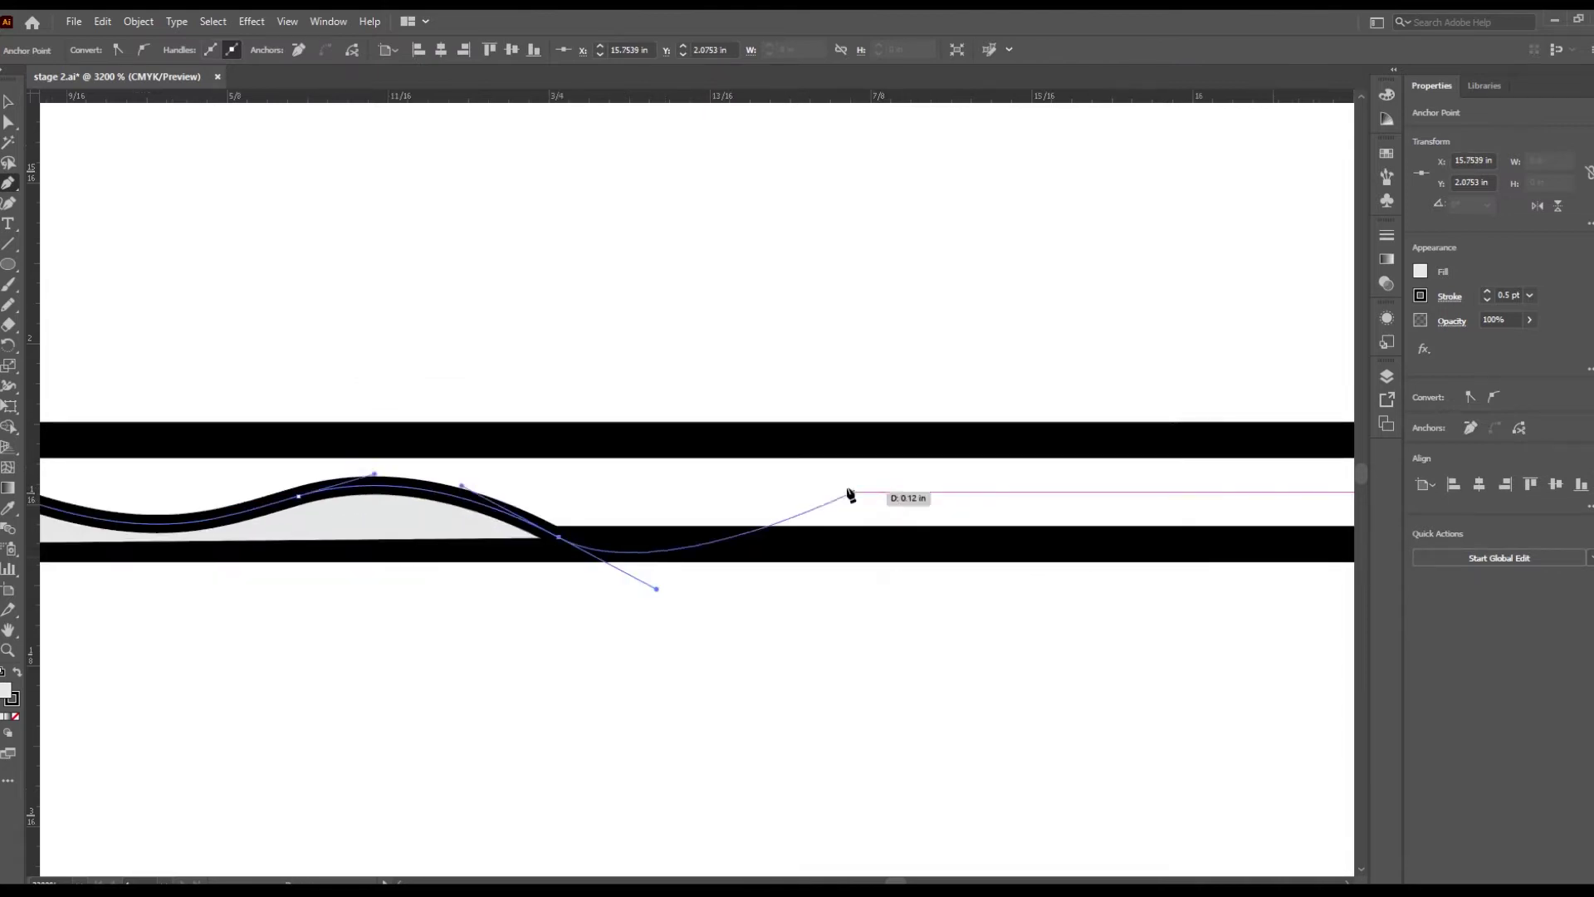
{"action": "scroll", "coordinate": [501, 533], "scroll_direction": "down", "scroll_amount": 3}
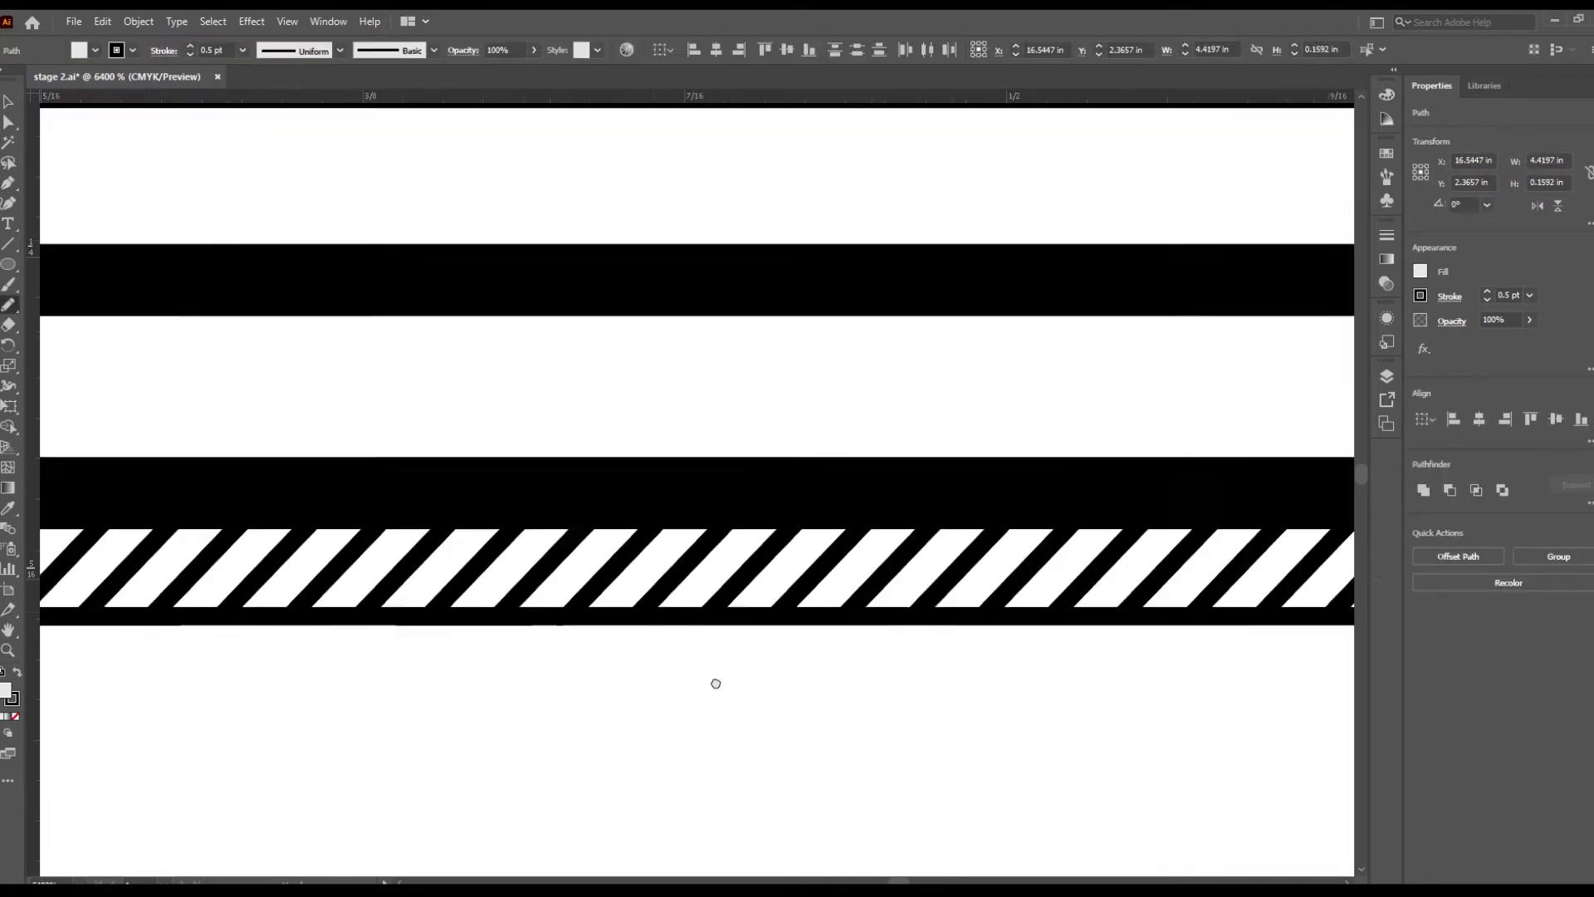
{"action": "scroll", "coordinate": [714, 675], "scroll_direction": "up", "scroll_amount": 3}
{"action": "scroll", "coordinate": [1029, 517], "scroll_direction": "right", "scroll_amount": 4}
Step: Sketch a freehand wave in the top band and smooth it by adjusting anchor handles
{"action": "left_click_drag", "start_coordinate": [353, 466], "coordinate": [446, 453]}
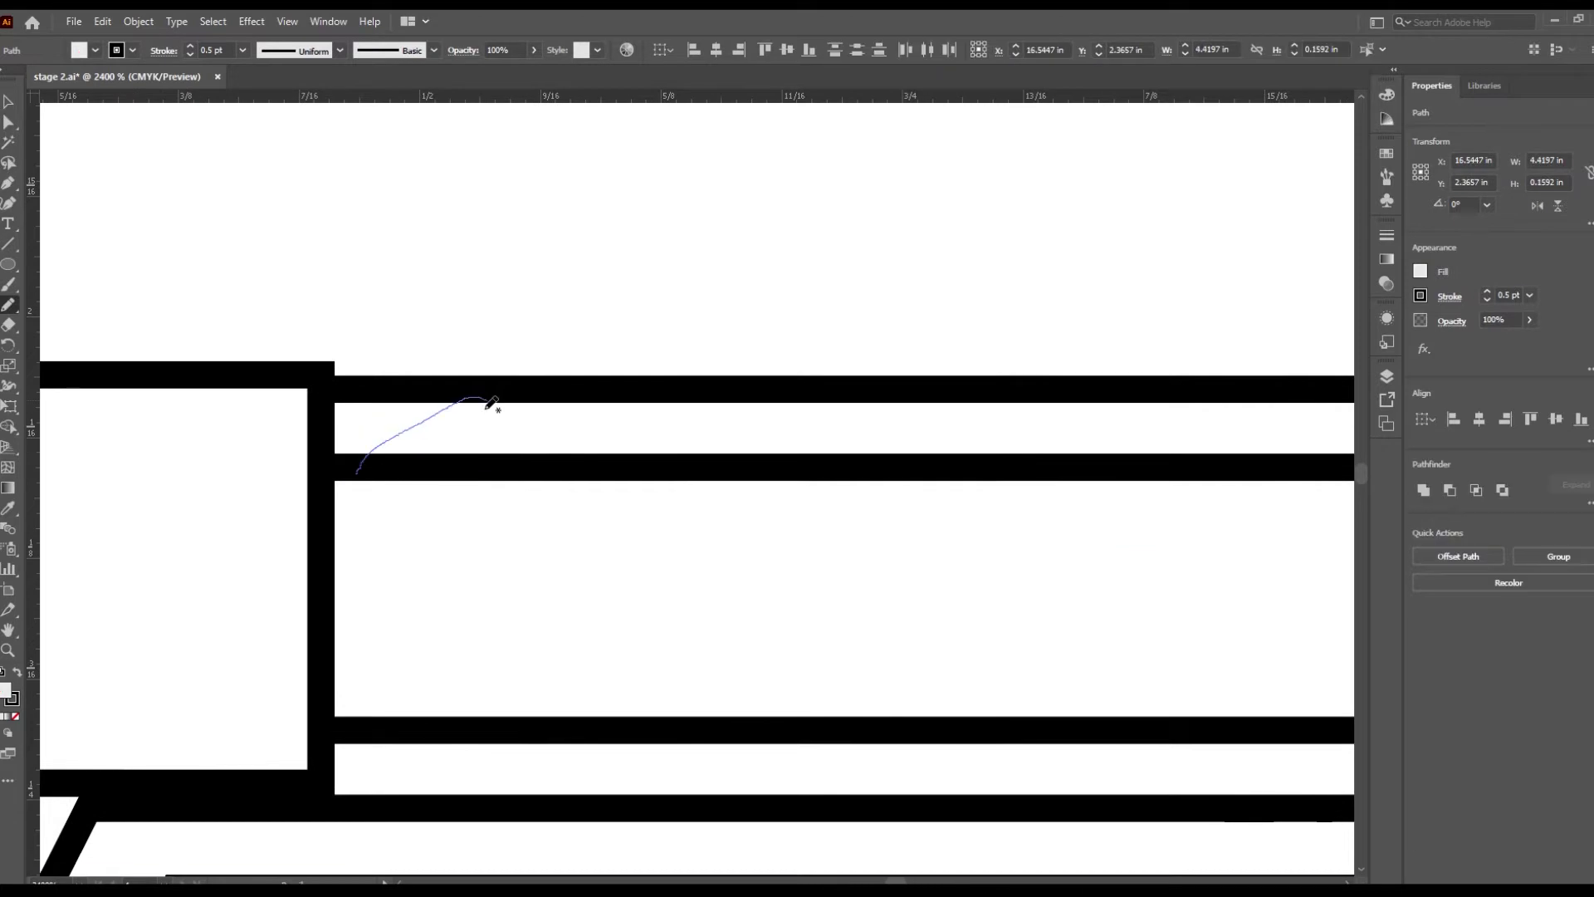
{"action": "left_click_drag", "start_coordinate": [799, 403], "coordinate": [810, 398]}
{"action": "key", "text": "a"}
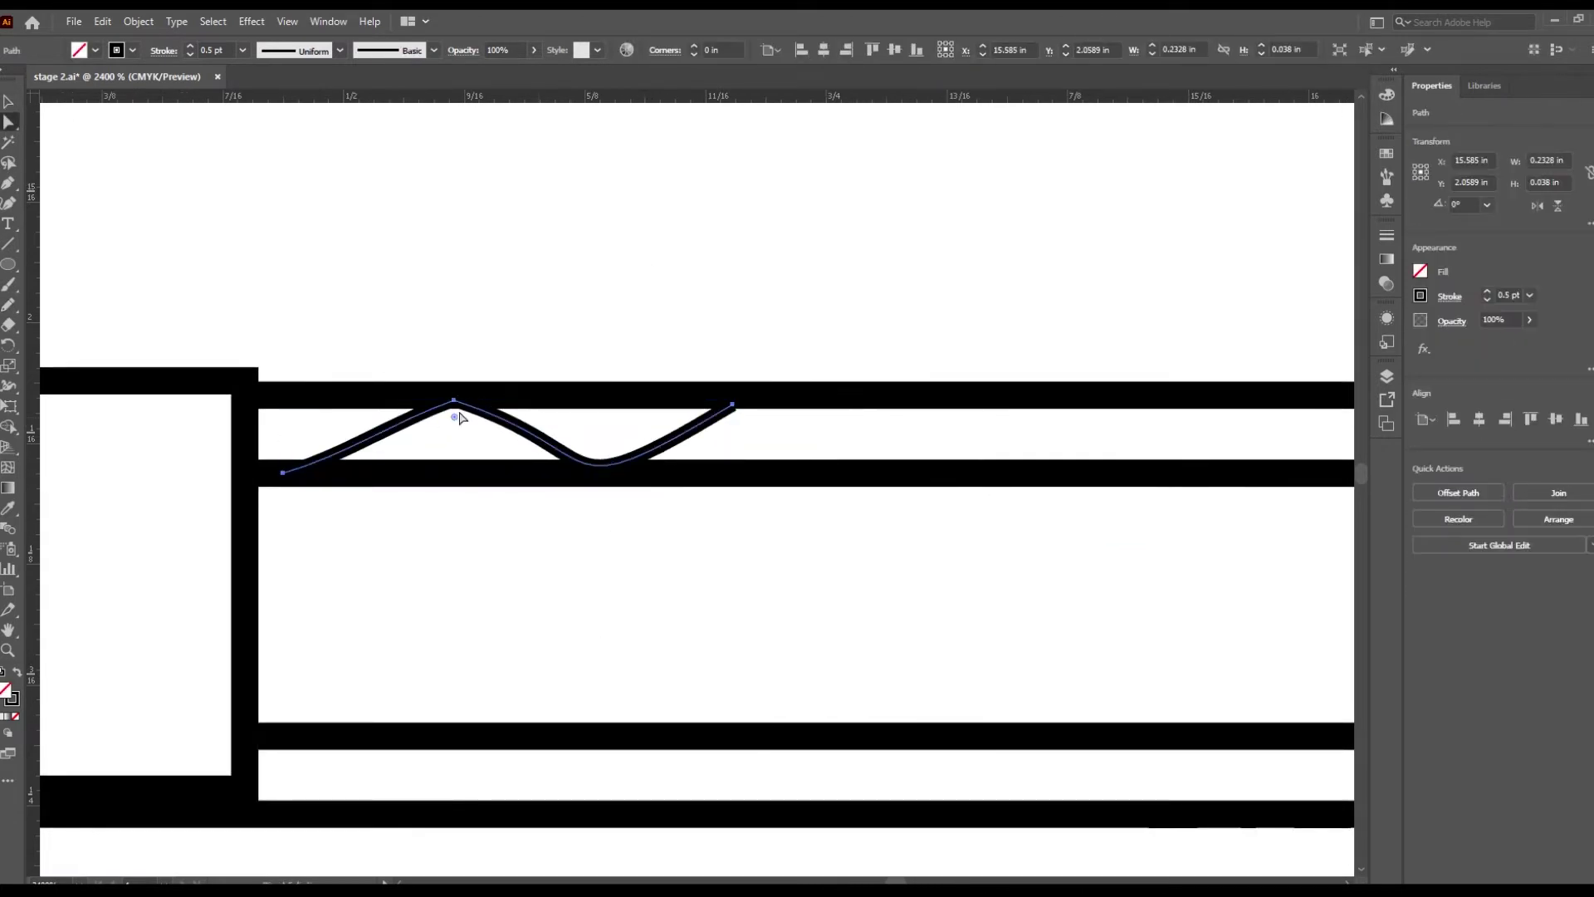
{"action": "key", "text": "ctrl+plus"}
{"action": "left_click_drag", "start_coordinate": [929, 438], "coordinate": [558, 676]}
{"action": "key", "text": "ctrl+minus"}
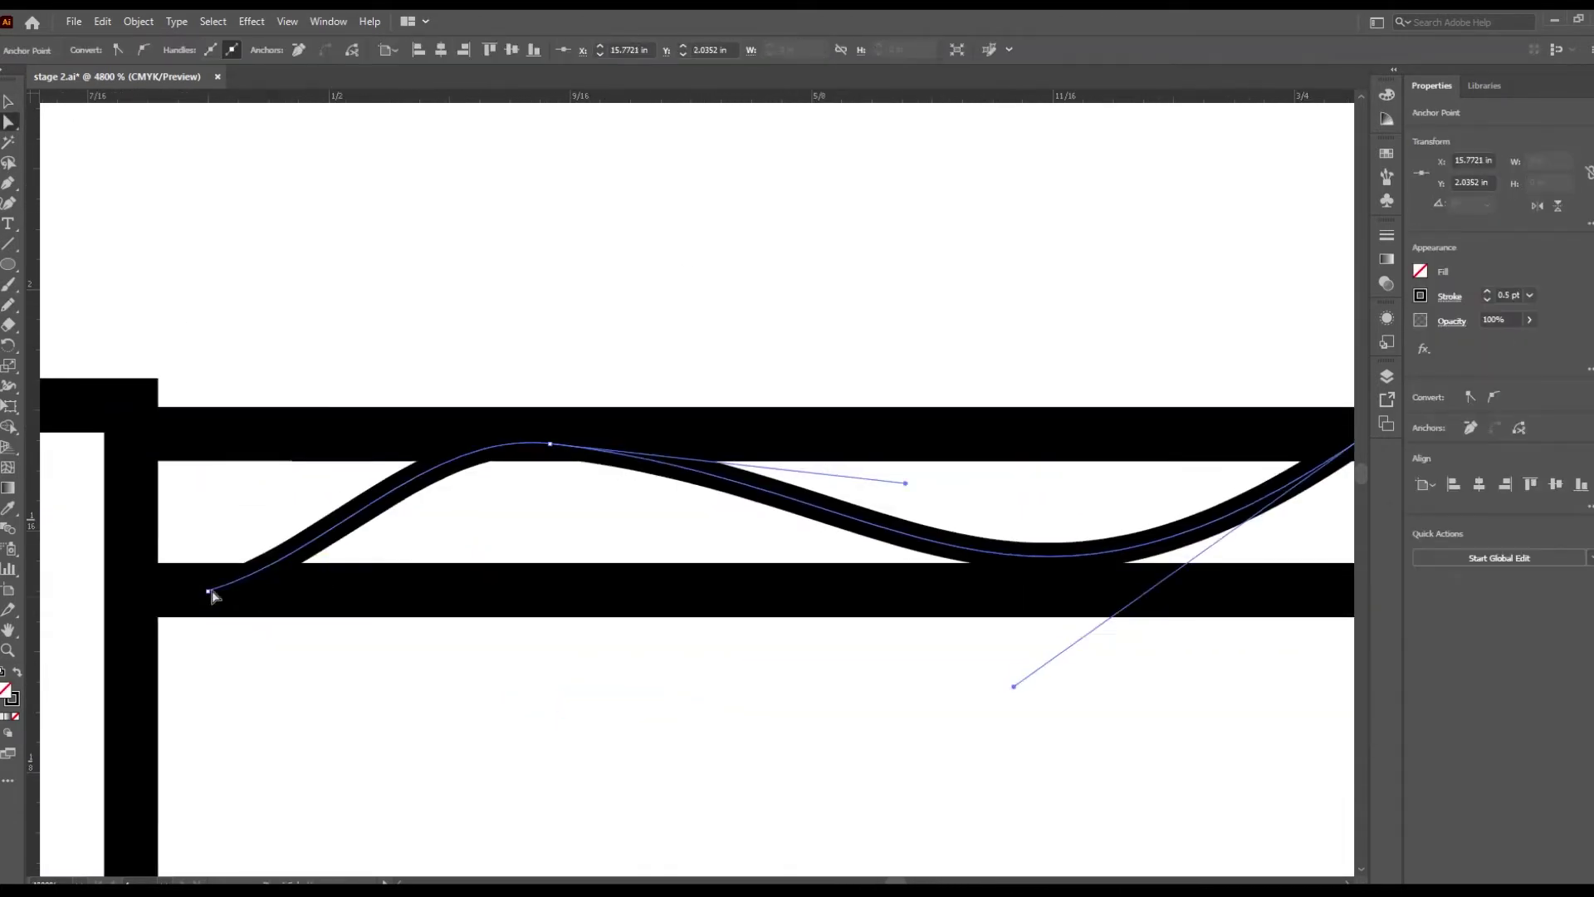
{"action": "left_click_drag", "start_coordinate": [996, 490], "coordinate": [852, 587]}
{"action": "key", "text": "ctrl+shift+a"}
Step: Copy waves along the band, then place a copy of the wave row in the lower band
{"action": "scroll", "coordinate": [484, 515], "scroll_direction": "right", "scroll_amount": 3}
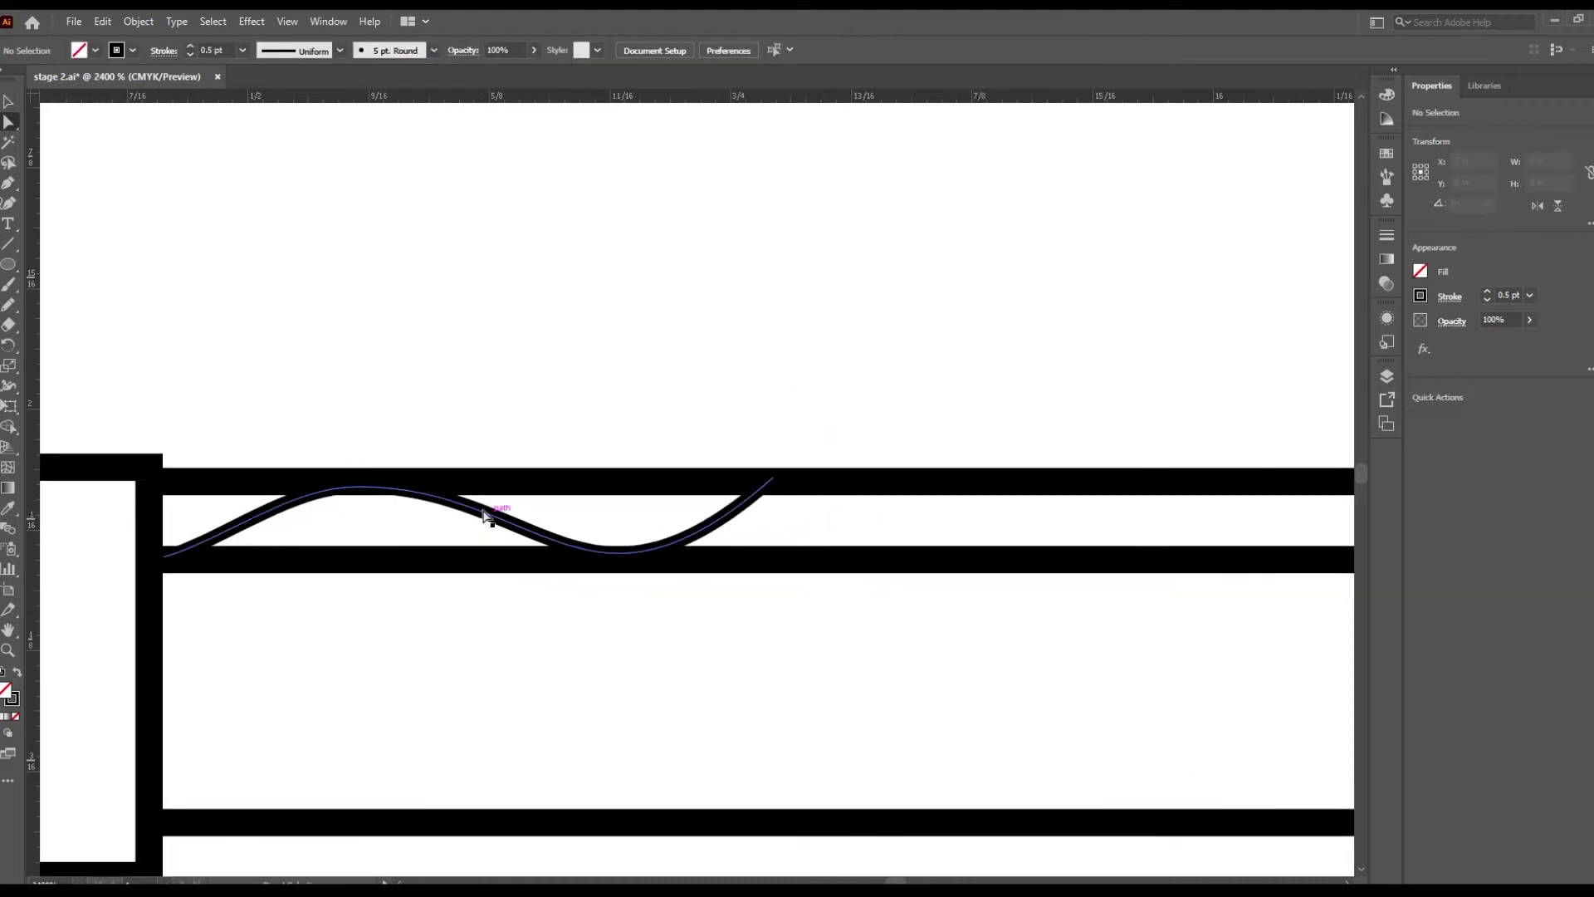
{"action": "key", "text": "ctrl+minus"}
{"action": "left_click_drag", "start_coordinate": [762, 463], "coordinate": [508, 508]}
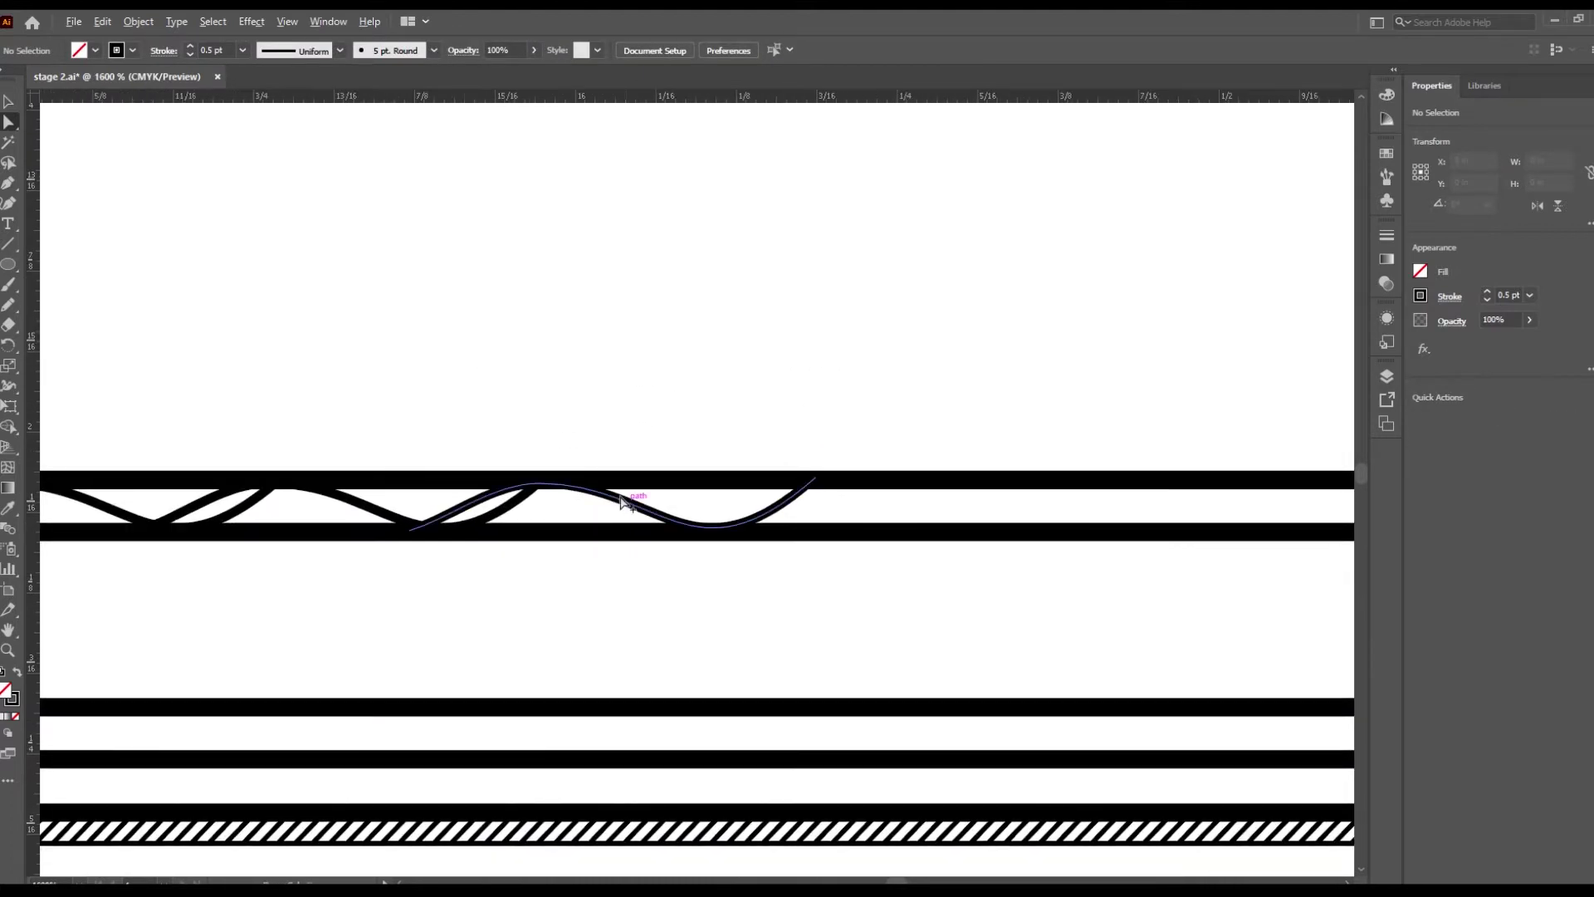
{"action": "left_click_drag", "start_coordinate": [631, 532], "coordinate": [843, 492]}
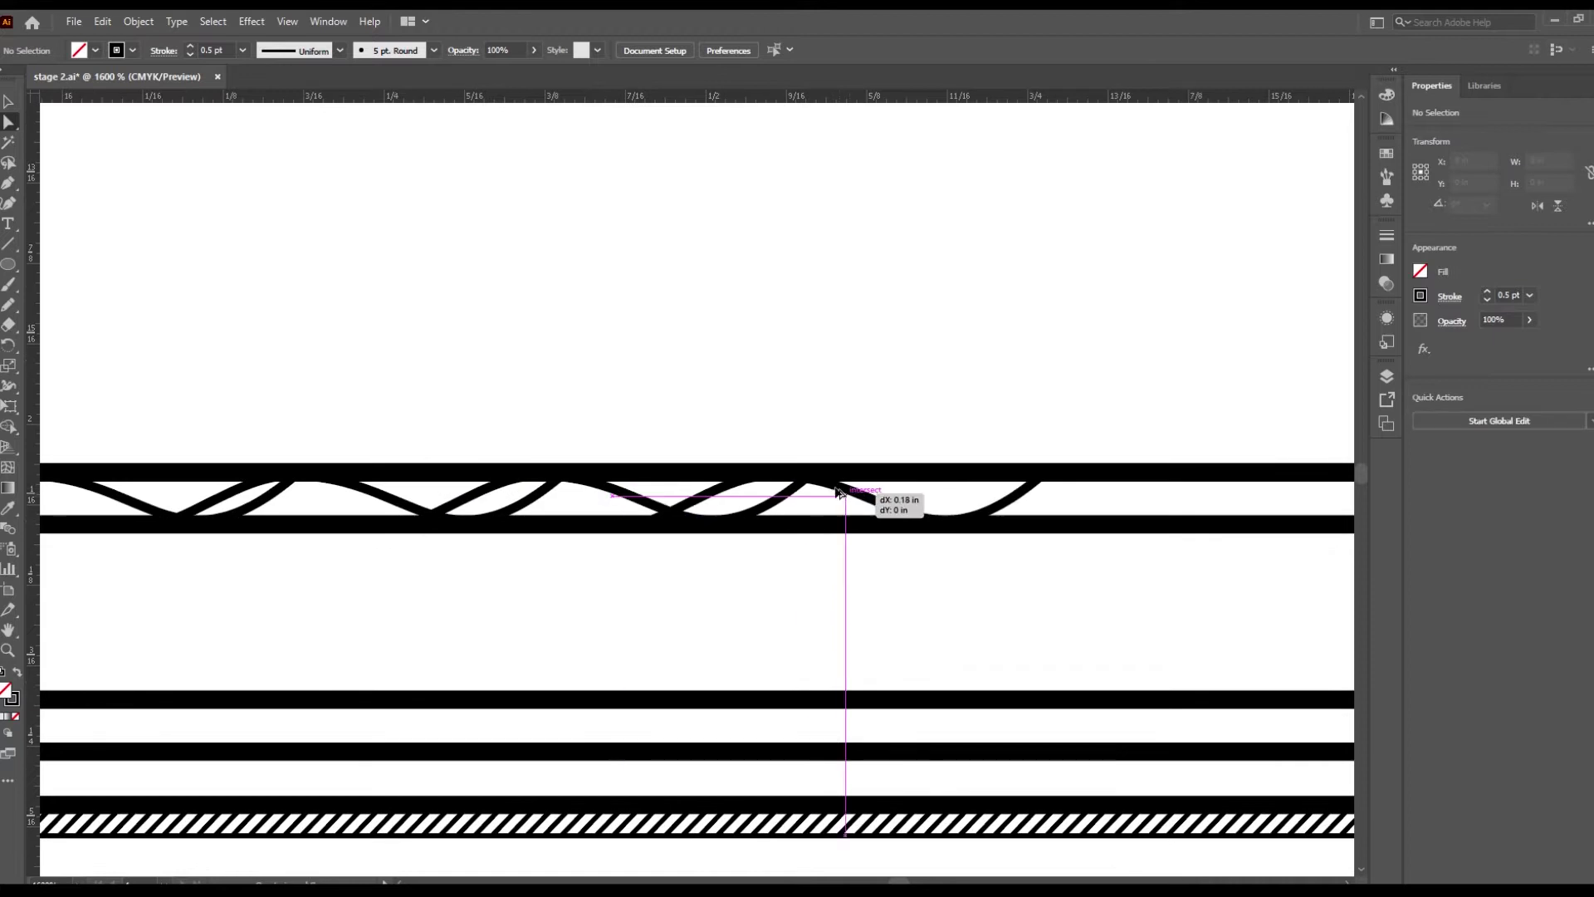
{"action": "left_click_drag", "start_coordinate": [429, 526], "coordinate": [688, 516]}
{"action": "scroll", "coordinate": [688, 516], "scroll_direction": "right", "scroll_amount": 3}
{"action": "scroll", "coordinate": [688, 518], "scroll_direction": "right", "scroll_amount": 2}
{"action": "key", "text": "ctrl+minus"}
{"action": "key", "text": "ctrl+minus"}
{"action": "key", "text": "ctrl+minus"}
{"action": "key", "text": "ctrl+minus"}
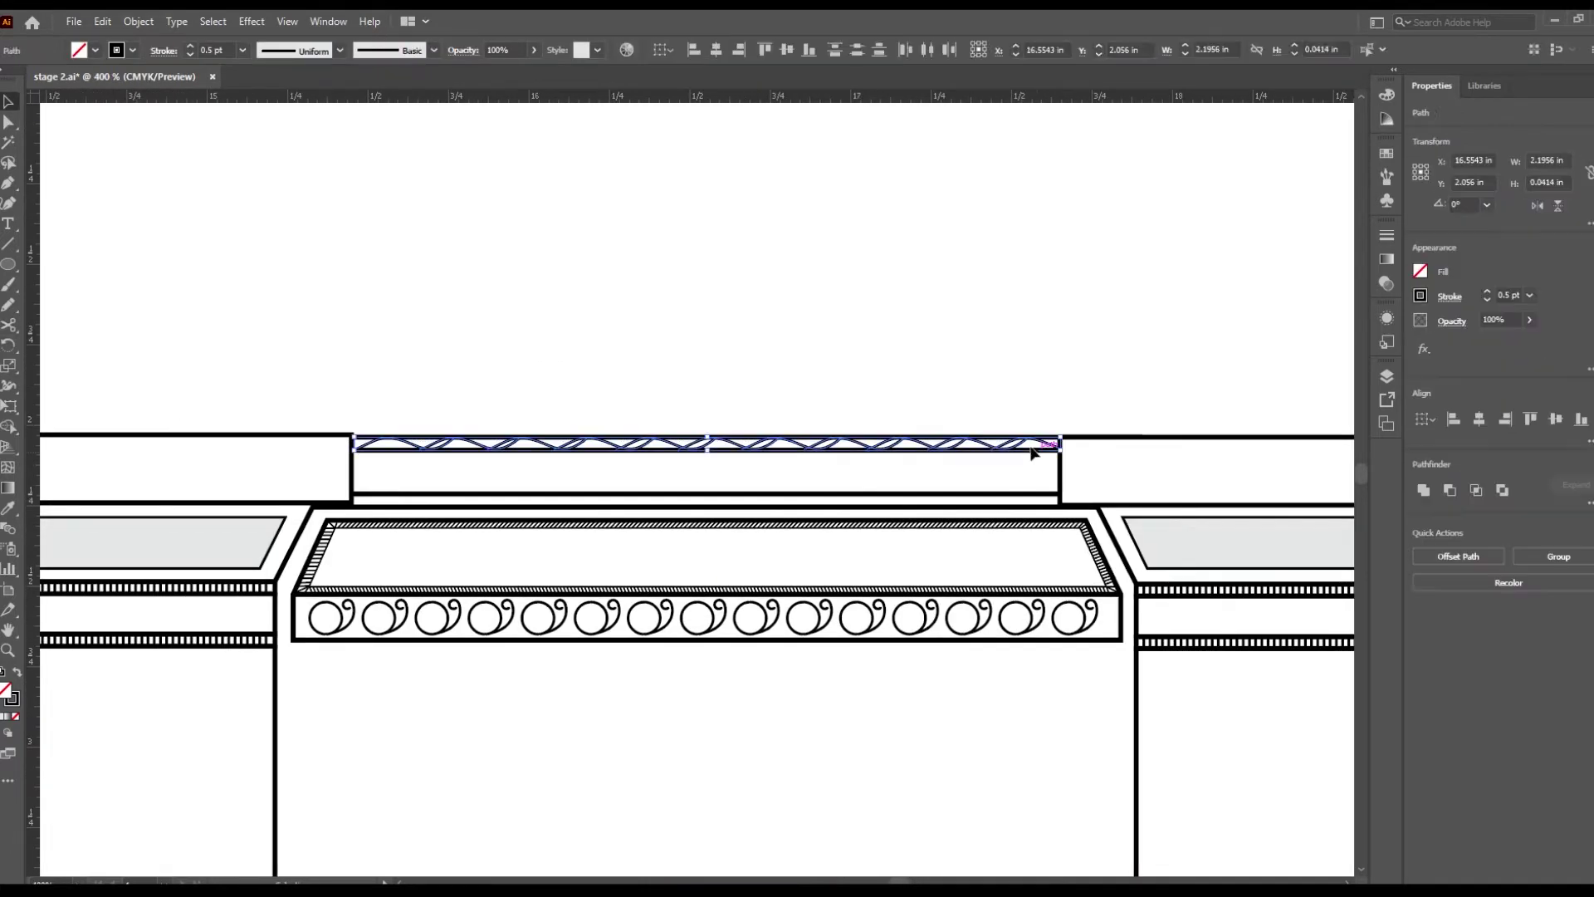
{"action": "left_click_drag", "start_coordinate": [745, 441], "coordinate": [745, 499]}
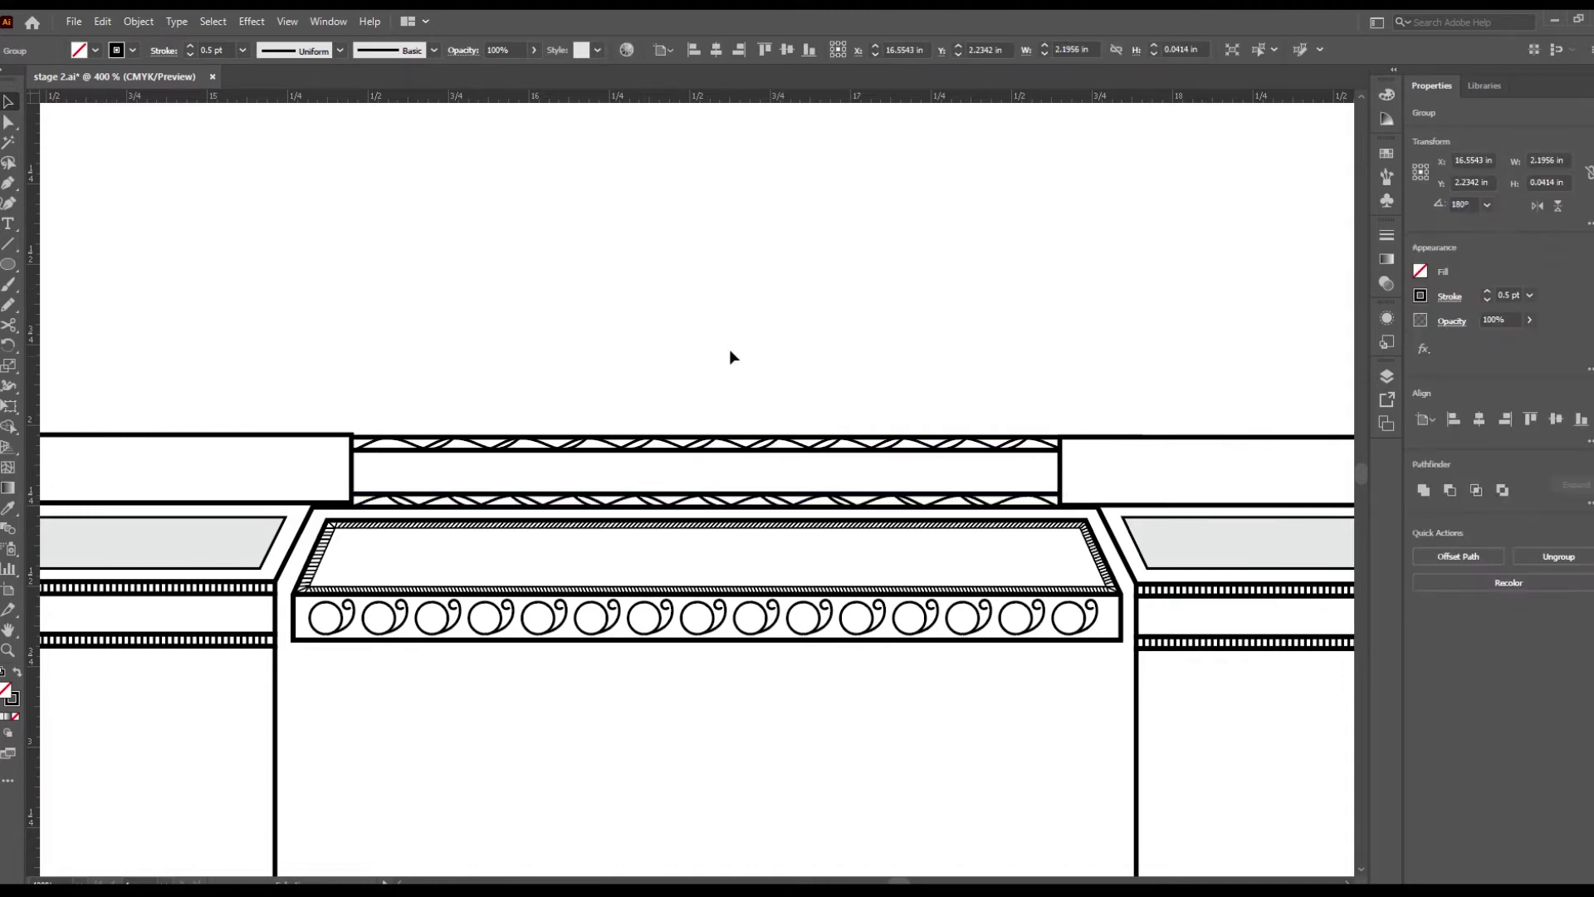
Step: Sketch freehand curves with the Pencil at the left end of the plain band
{"action": "left_click", "coordinate": [729, 349]}
{"action": "key", "text": "ctrl+minus"}
{"action": "key", "text": "ctrl+plus"}
{"action": "key", "text": "ctrl+plus"}
{"action": "key", "text": "ctrl+plus"}
{"action": "key", "text": "ctrl+plus"}
{"action": "key", "text": "ctrl+plus"}
{"action": "scroll", "coordinate": [448, 598], "scroll_direction": "left", "scroll_amount": 3}
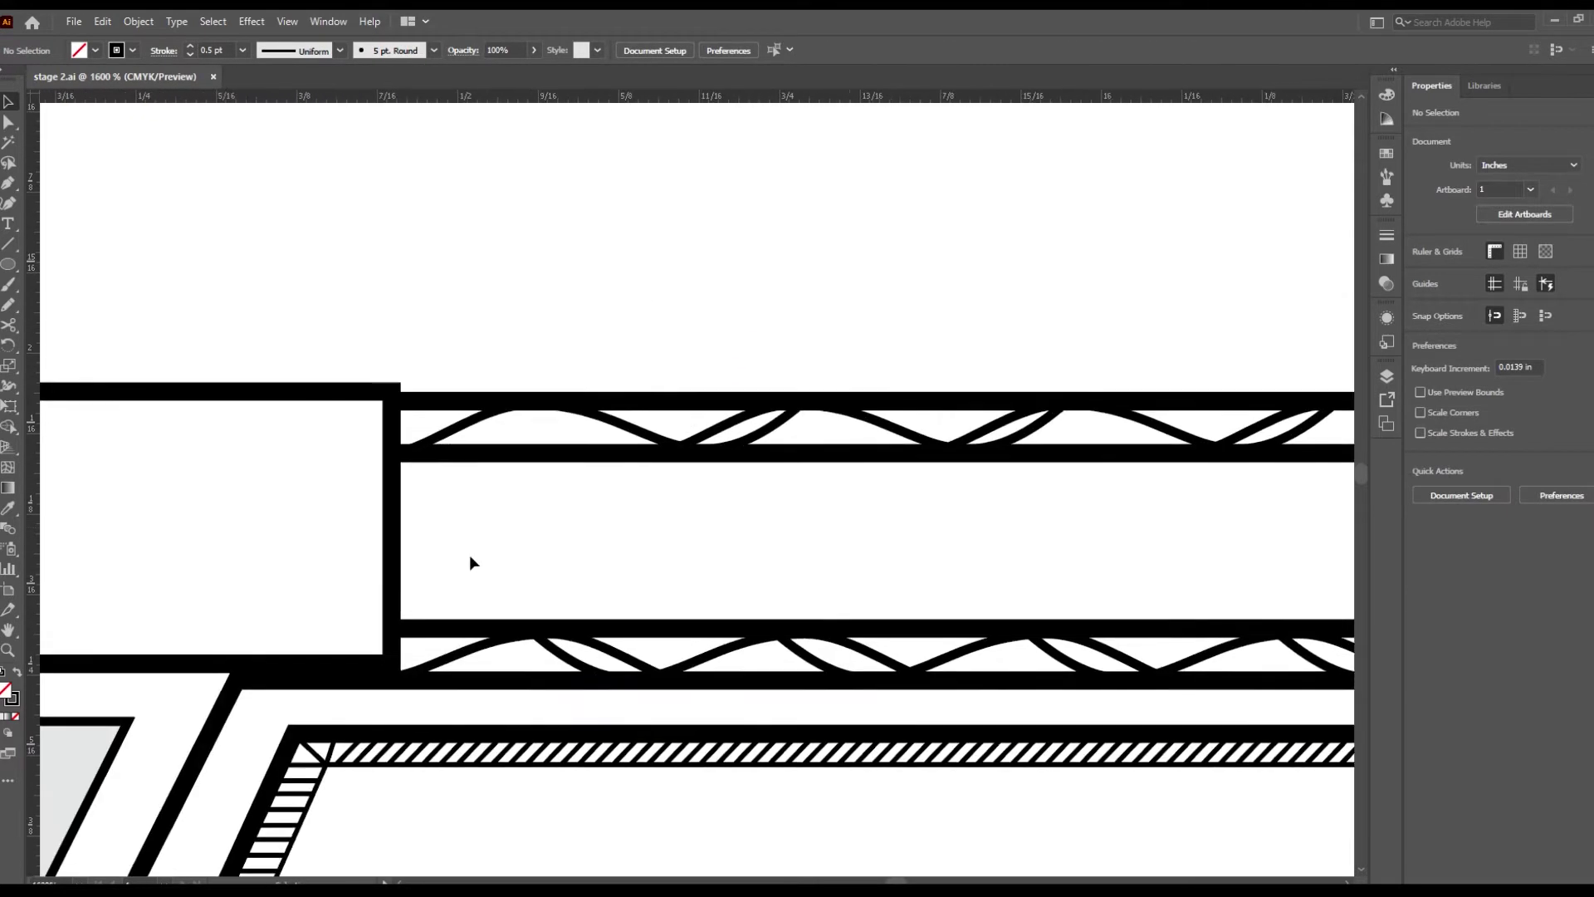
{"action": "key", "text": "n"}
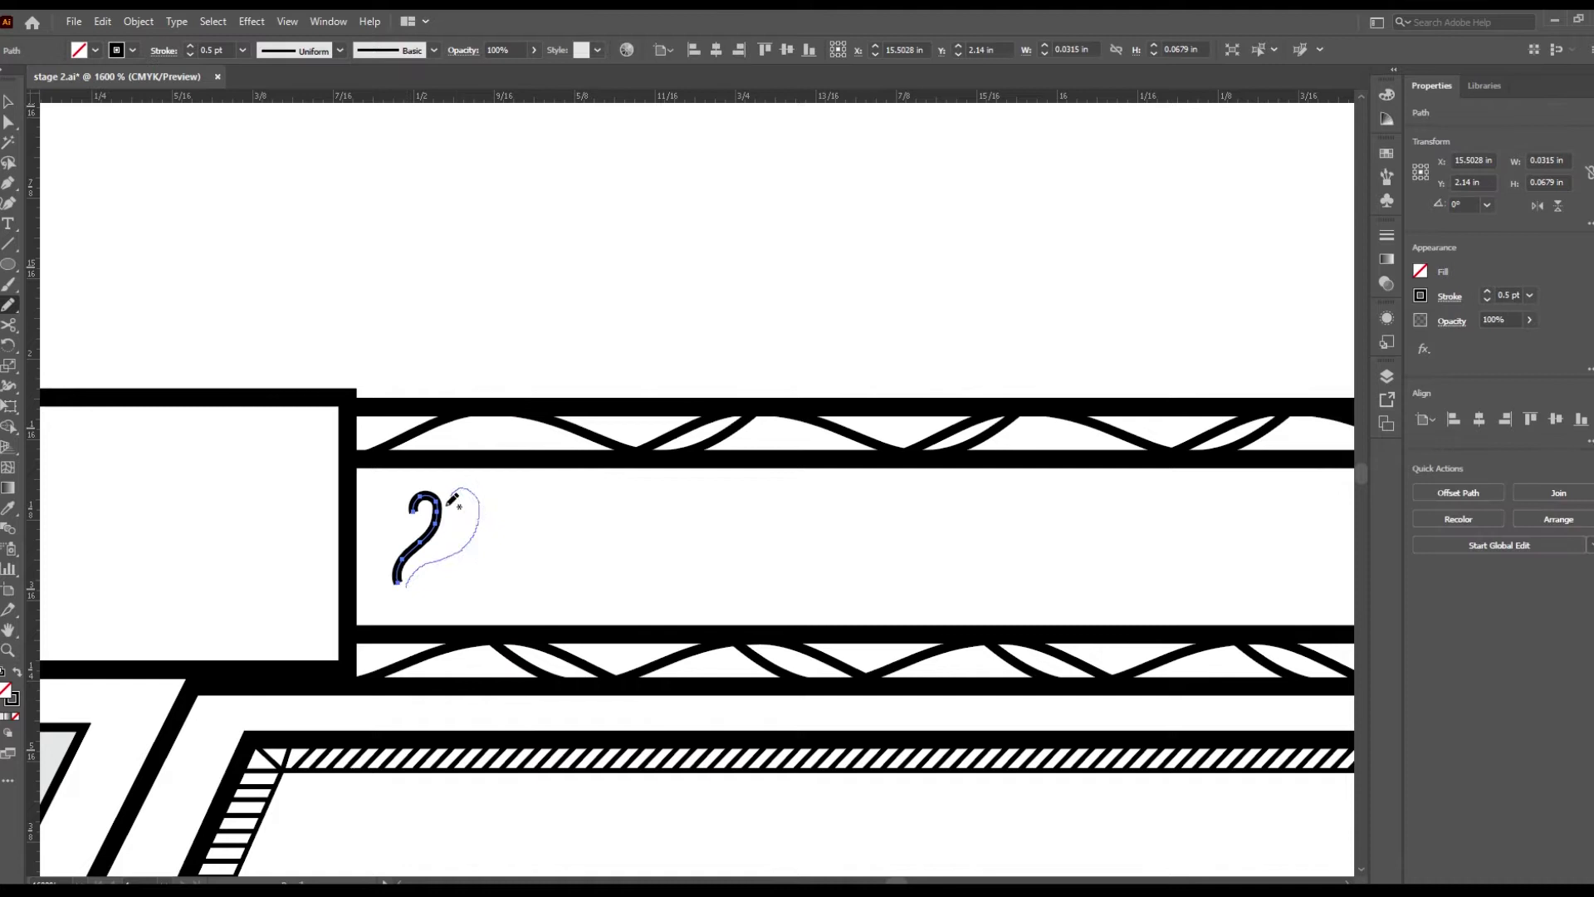
{"action": "key", "text": "ctrl+plus"}
{"action": "key", "text": "a"}
{"action": "left_click", "coordinate": [386, 433]}
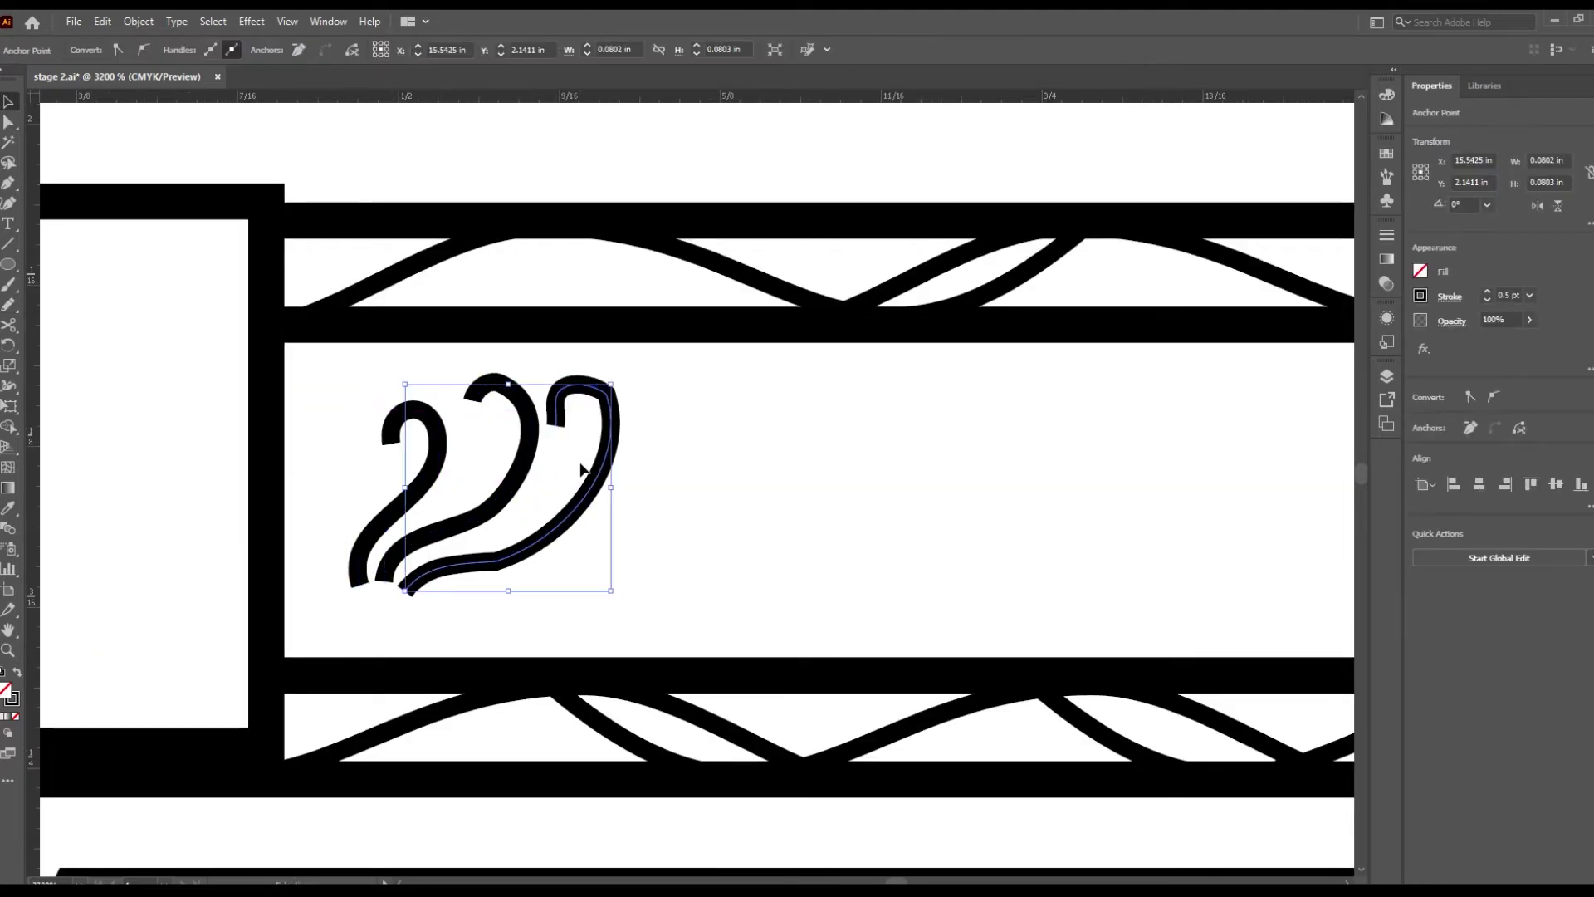
Step: Join the middle curve's base to the left curve, reshape its hook and keep the taper
{"action": "key", "text": "ctrl+plus"}
{"action": "left_click_drag", "start_coordinate": [548, 587], "coordinate": [515, 589]}
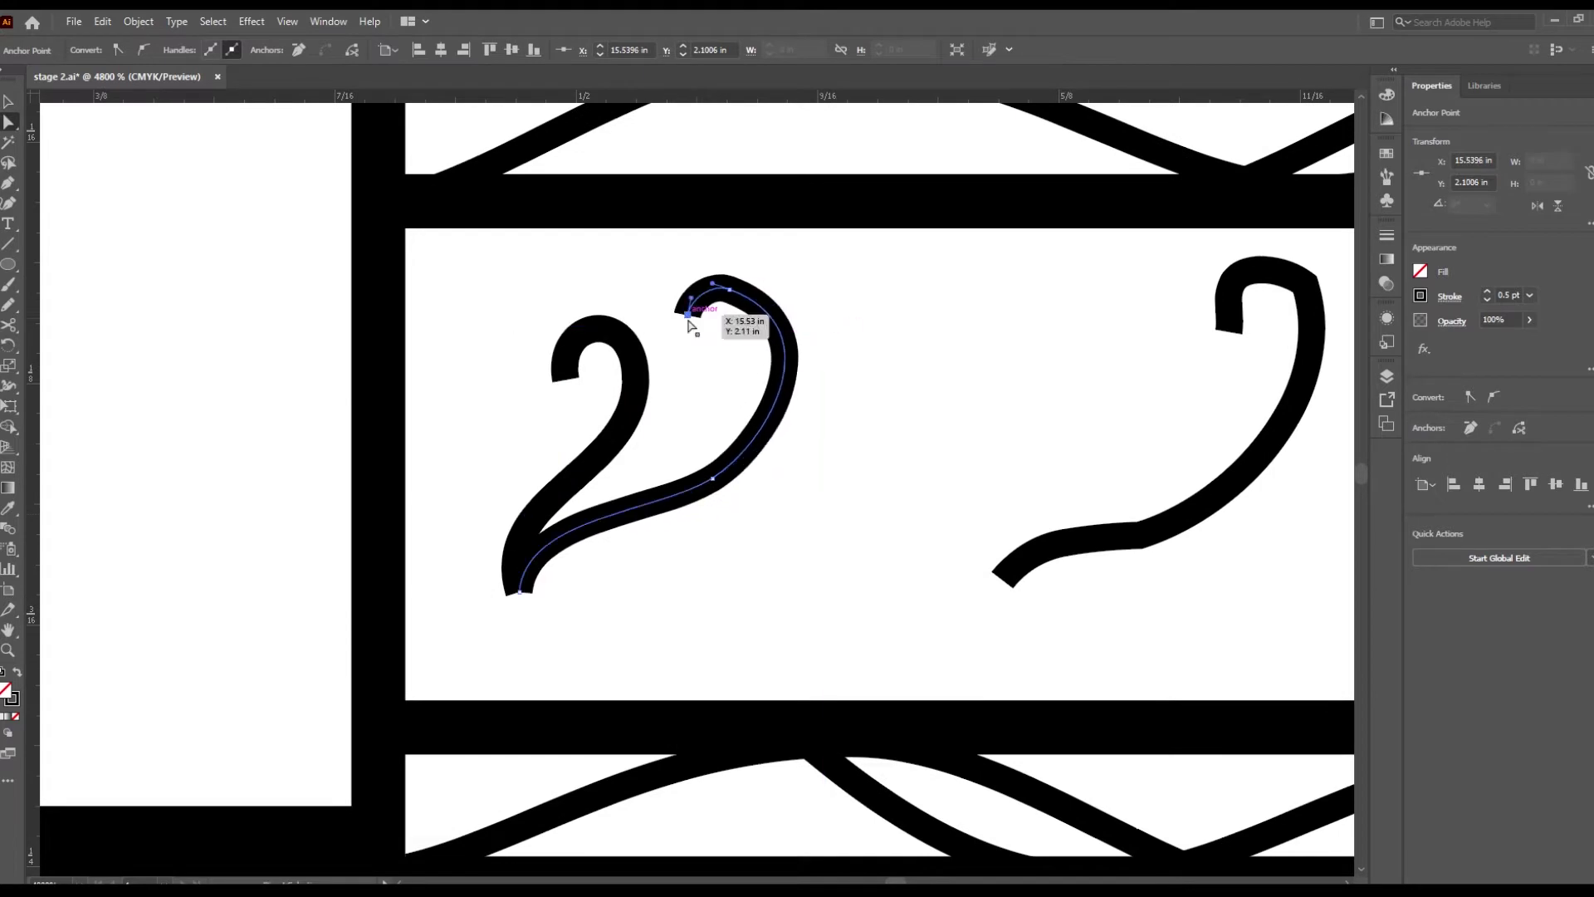
{"action": "left_click_drag", "start_coordinate": [688, 324], "coordinate": [569, 246]}
{"action": "key", "text": "p"}
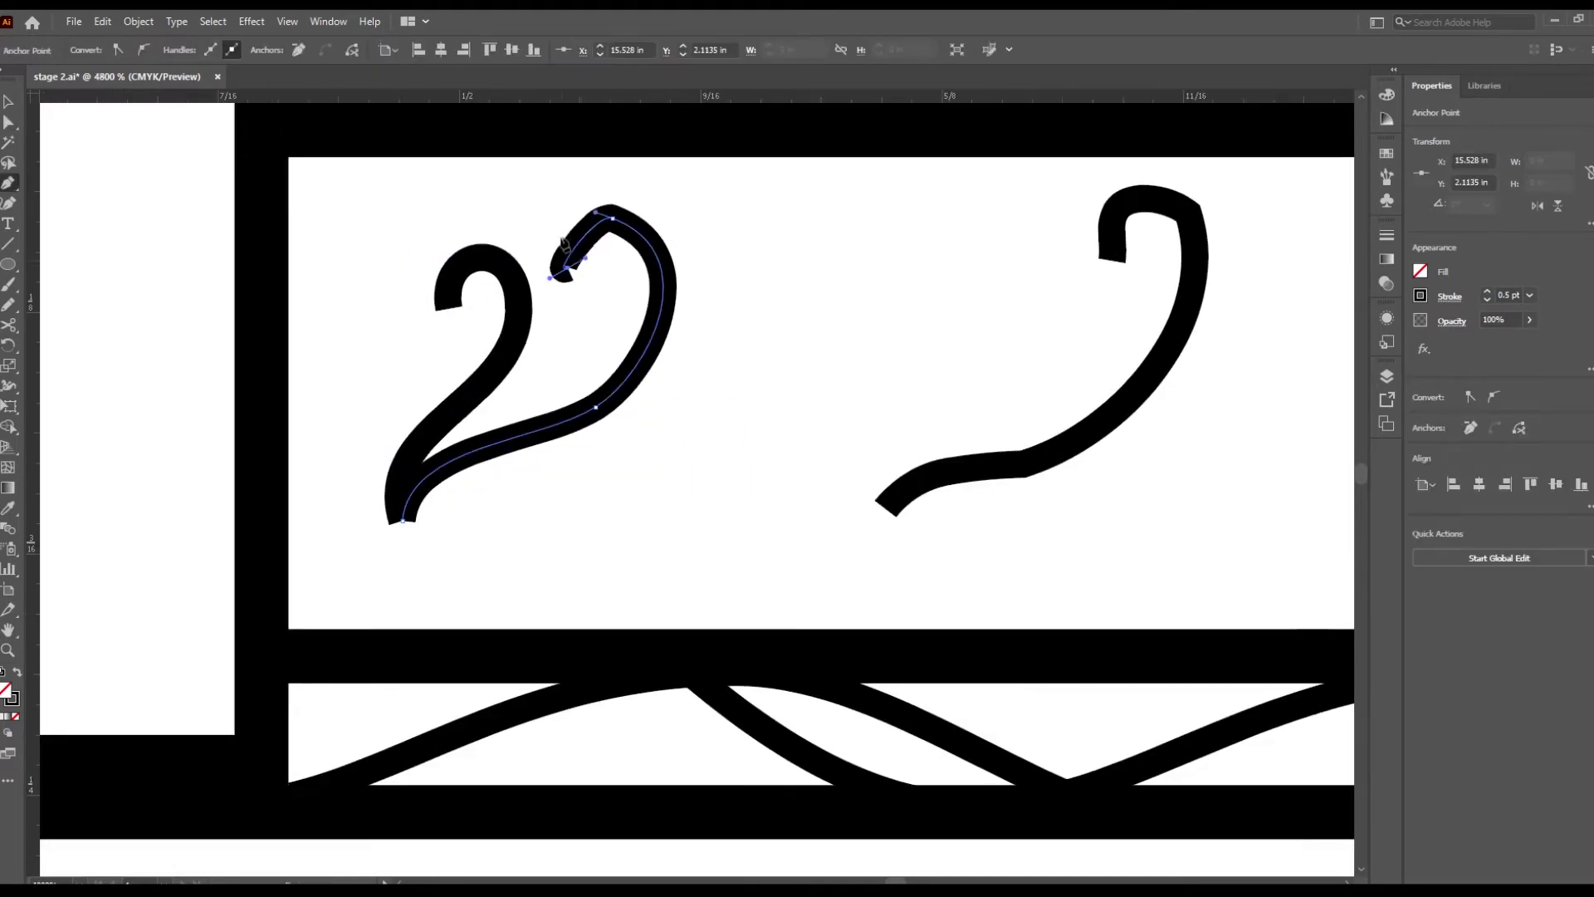
{"action": "left_click", "coordinate": [565, 242]}
{"action": "key", "text": "v"}
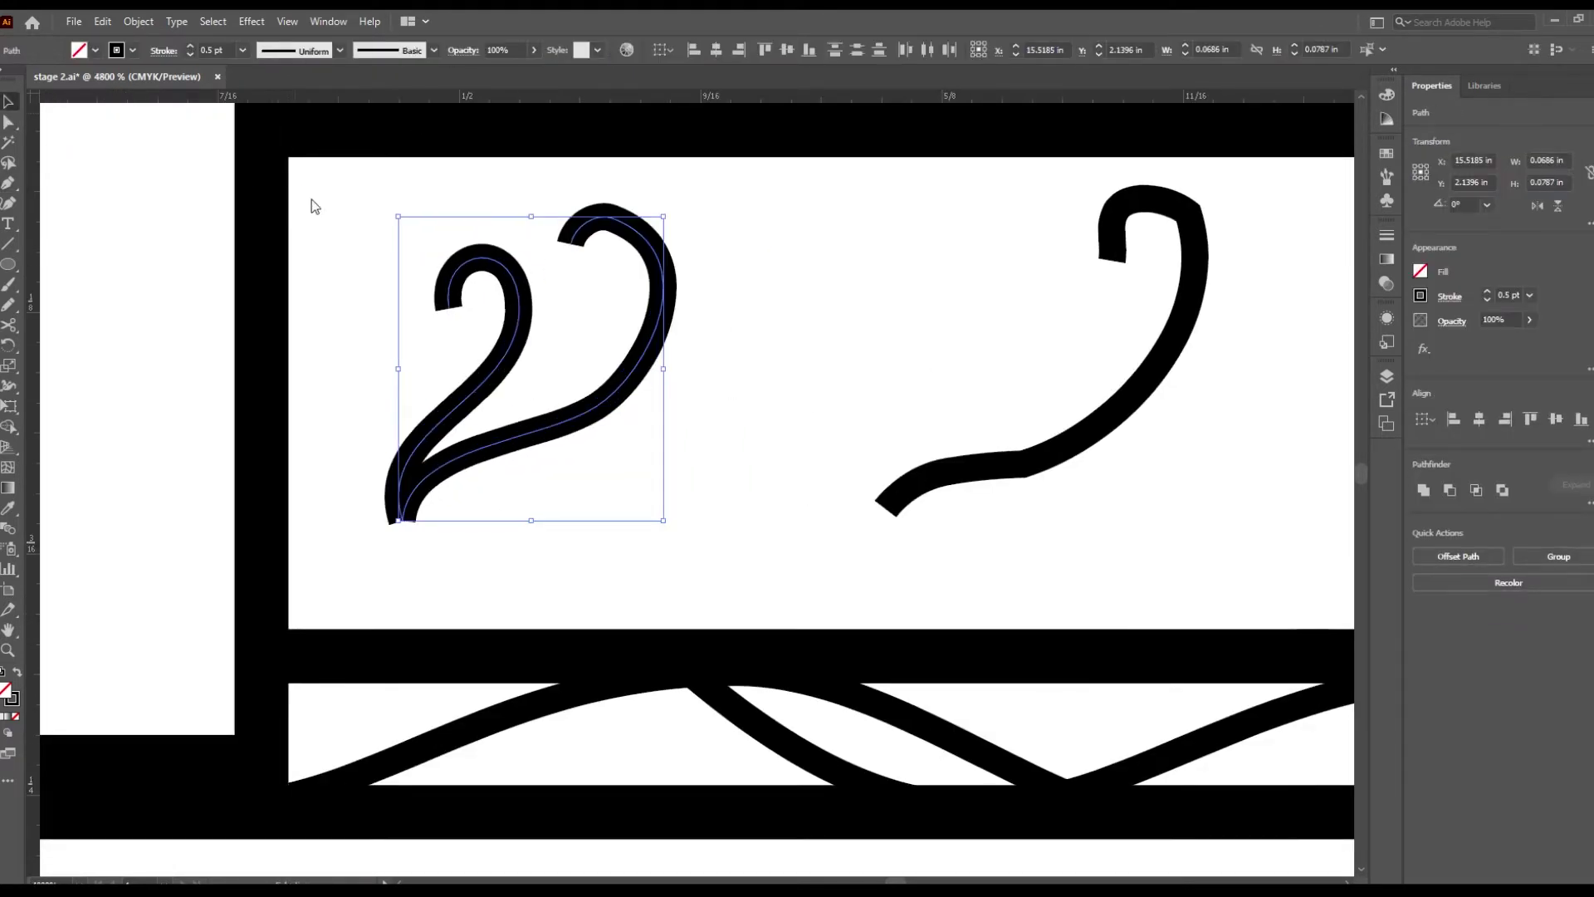
{"action": "key", "text": "ctrl+z"}
Step: Try a duplicate of the middle curve to the right, then delete it
{"action": "key", "text": "a"}
{"action": "left_click", "coordinate": [669, 342]}
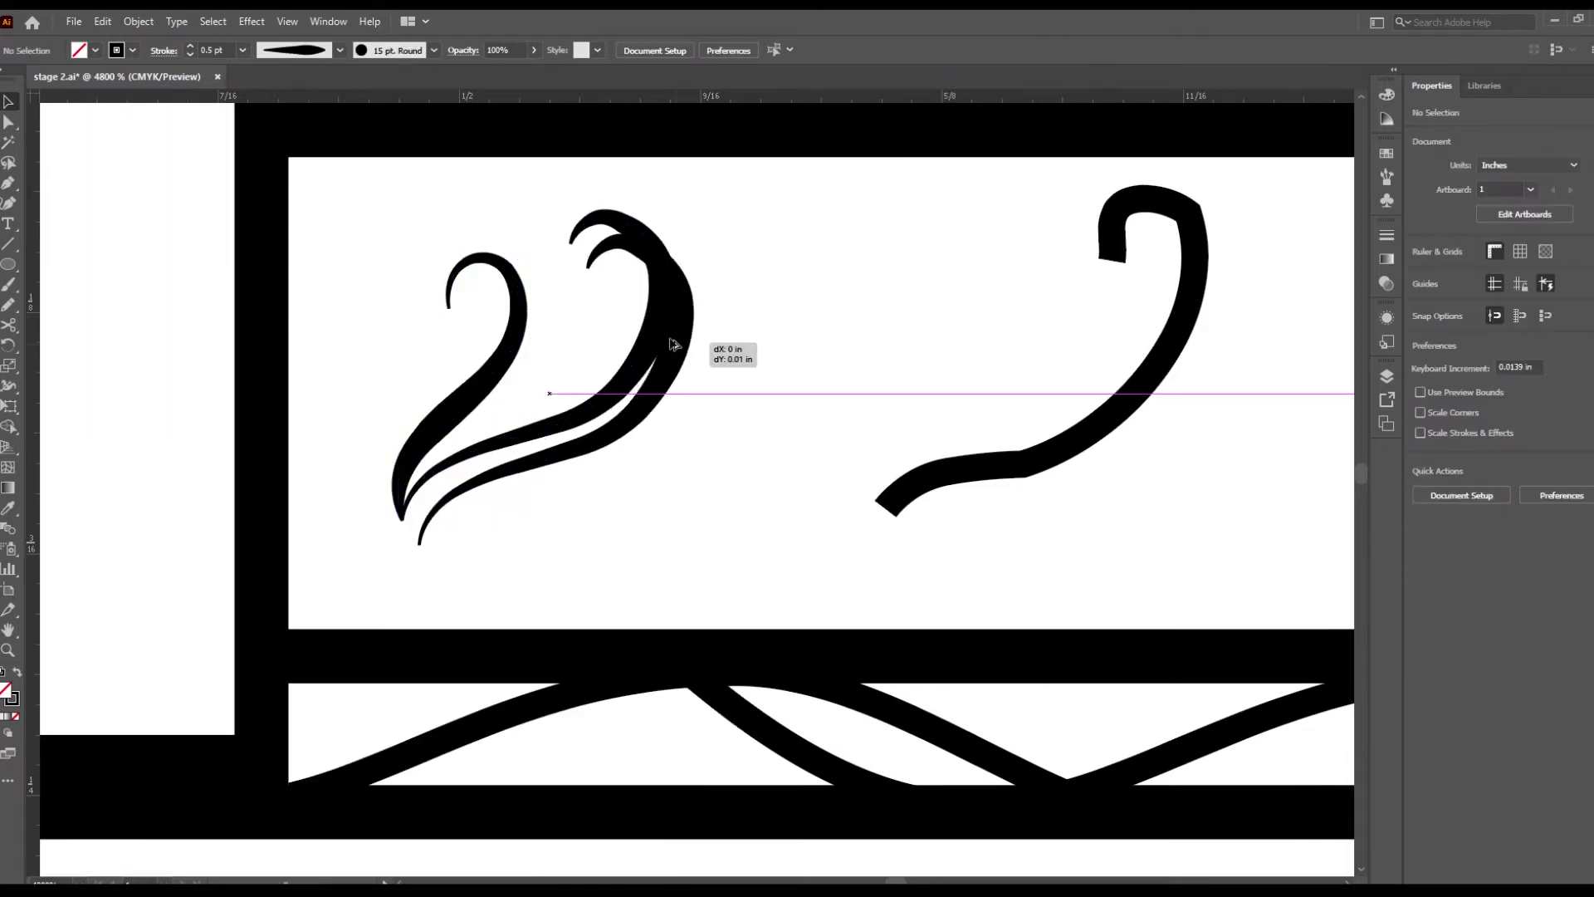
{"action": "left_click", "coordinate": [594, 405]}
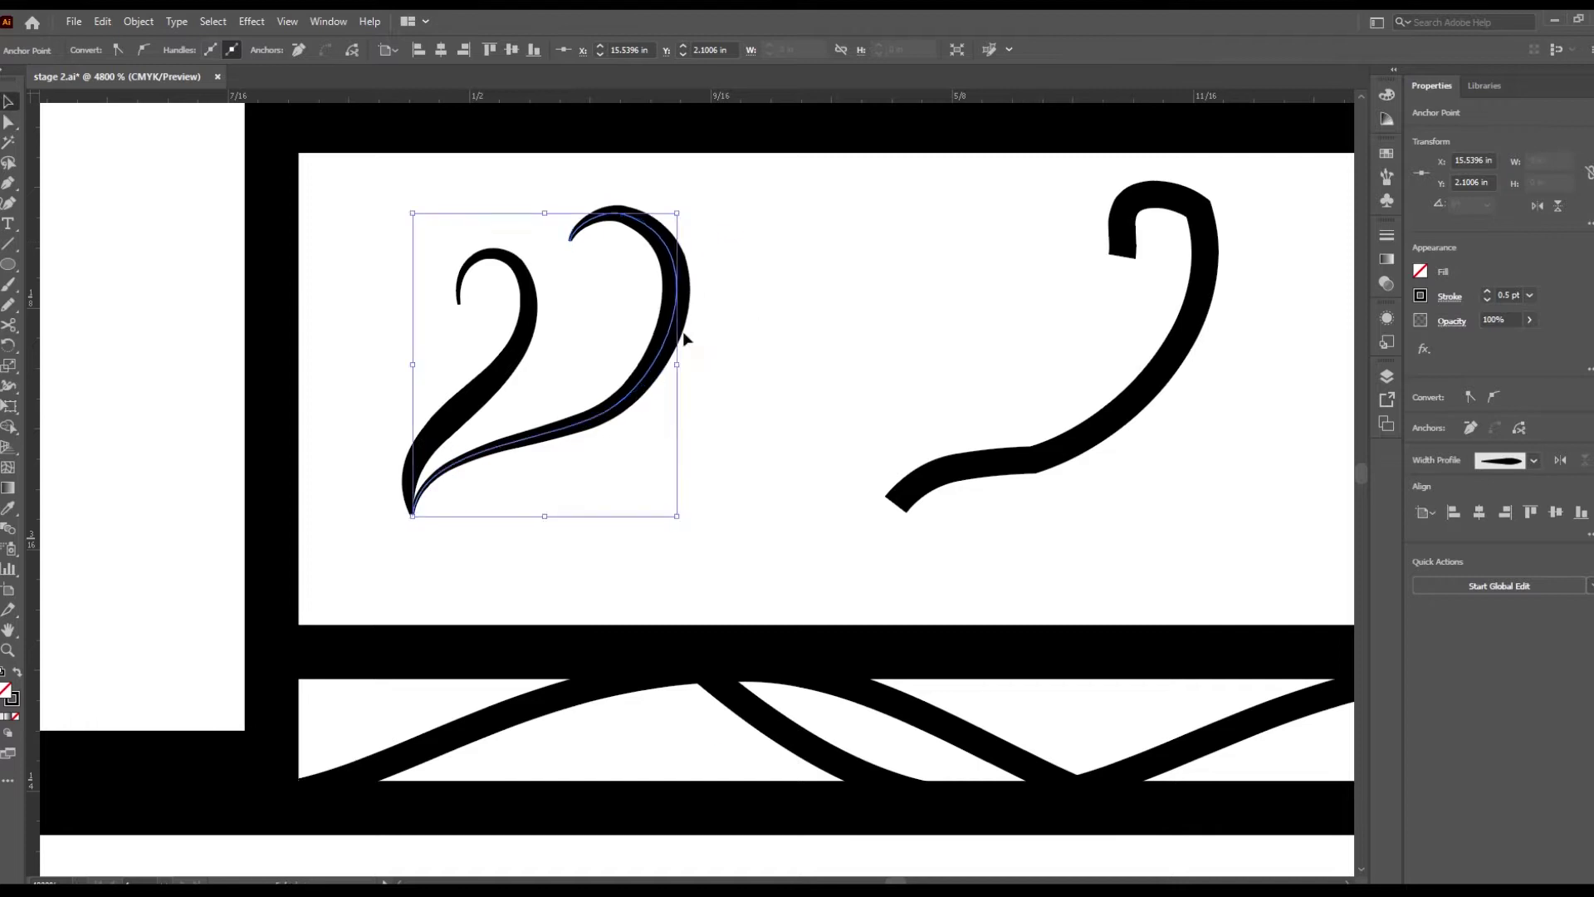
{"action": "left_click_drag", "start_coordinate": [682, 331], "coordinate": [712, 334]}
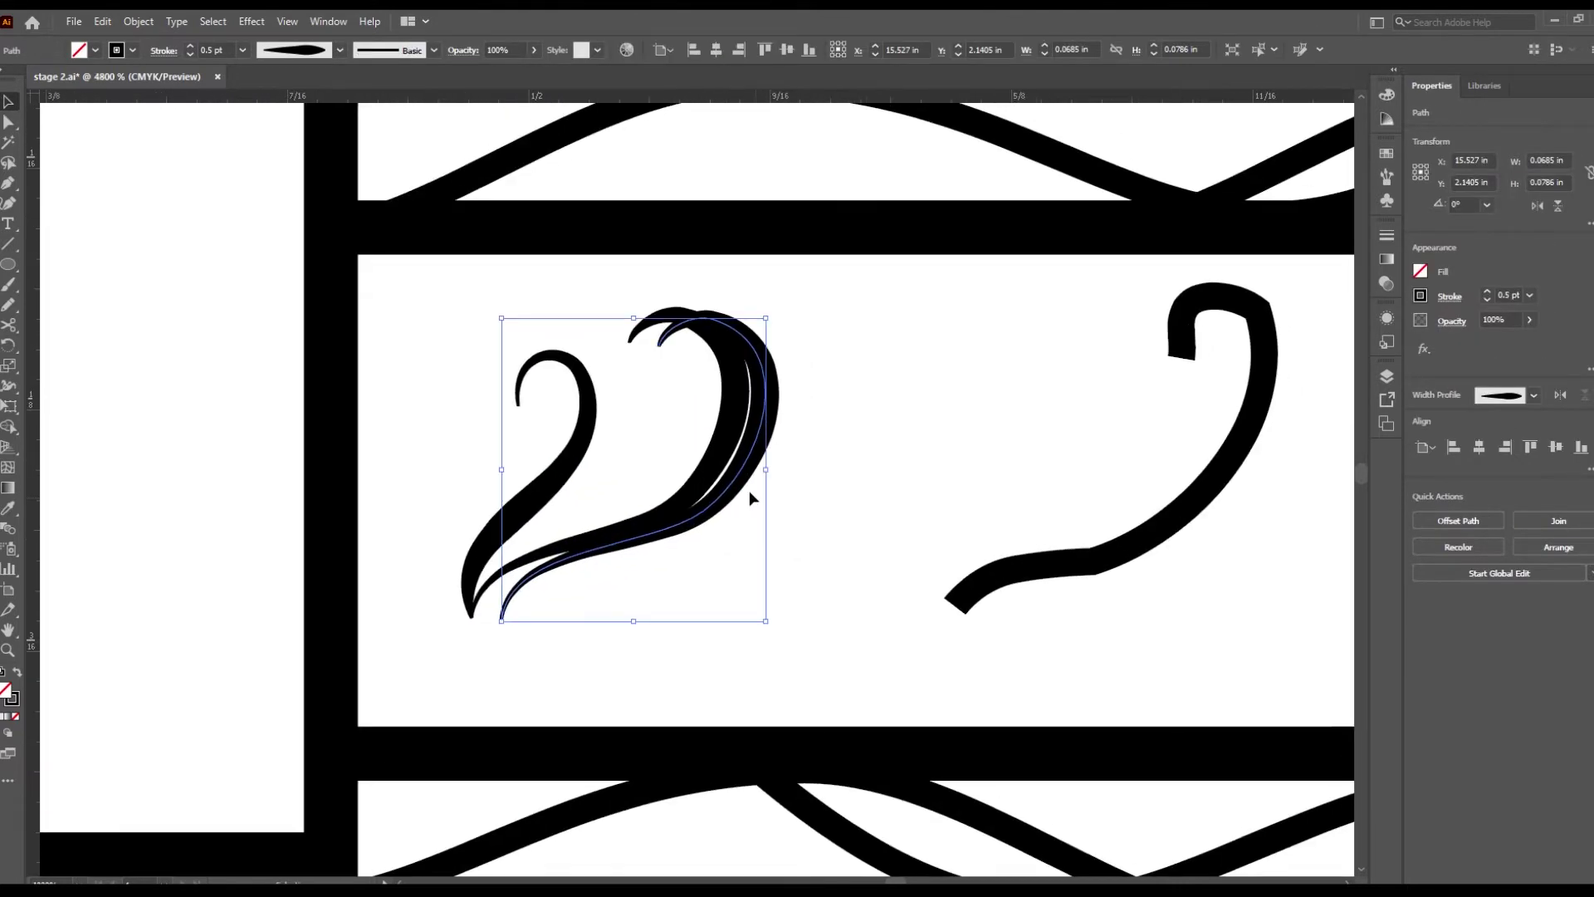
{"action": "scroll", "coordinate": [750, 493], "scroll_direction": "up", "scroll_amount": 5}
{"action": "scroll", "coordinate": [749, 493], "scroll_direction": "down", "scroll_amount": 5}
{"action": "key", "text": "Delete"}
{"action": "scroll", "coordinate": [731, 438], "scroll_direction": "up", "scroll_amount": 1}
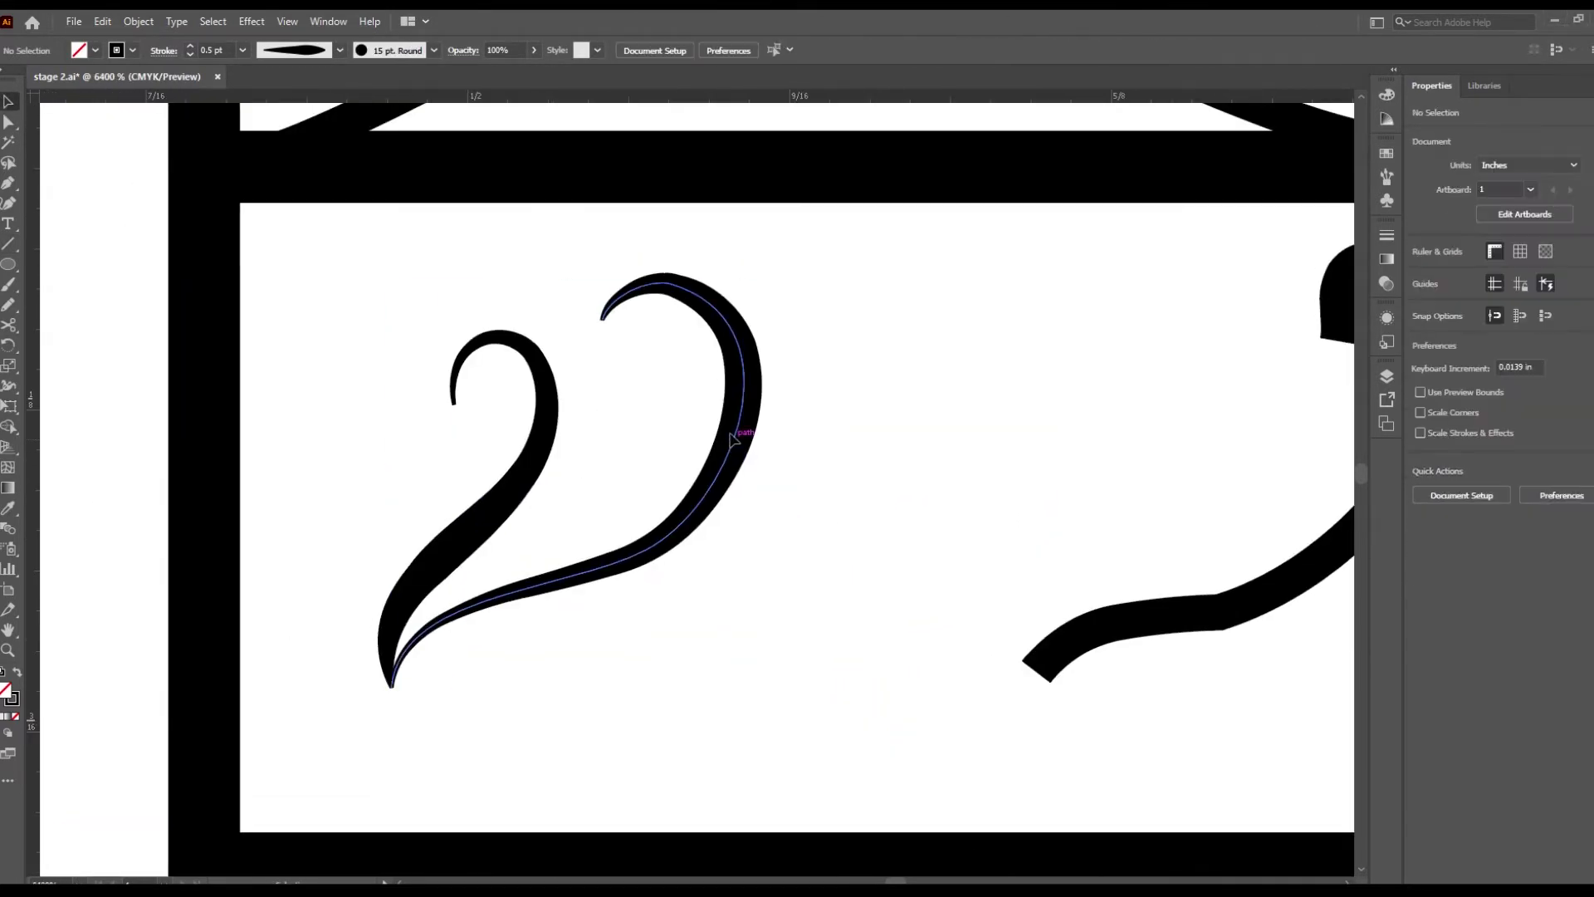
Step: Add a smaller rotated third curve to complete the tapered flourish
{"action": "key", "text": "ctrl+z"}
{"action": "left_click_drag", "start_coordinate": [600, 338], "coordinate": [606, 334]}
{"action": "scroll", "coordinate": [606, 334], "scroll_direction": "down", "scroll_amount": 2}
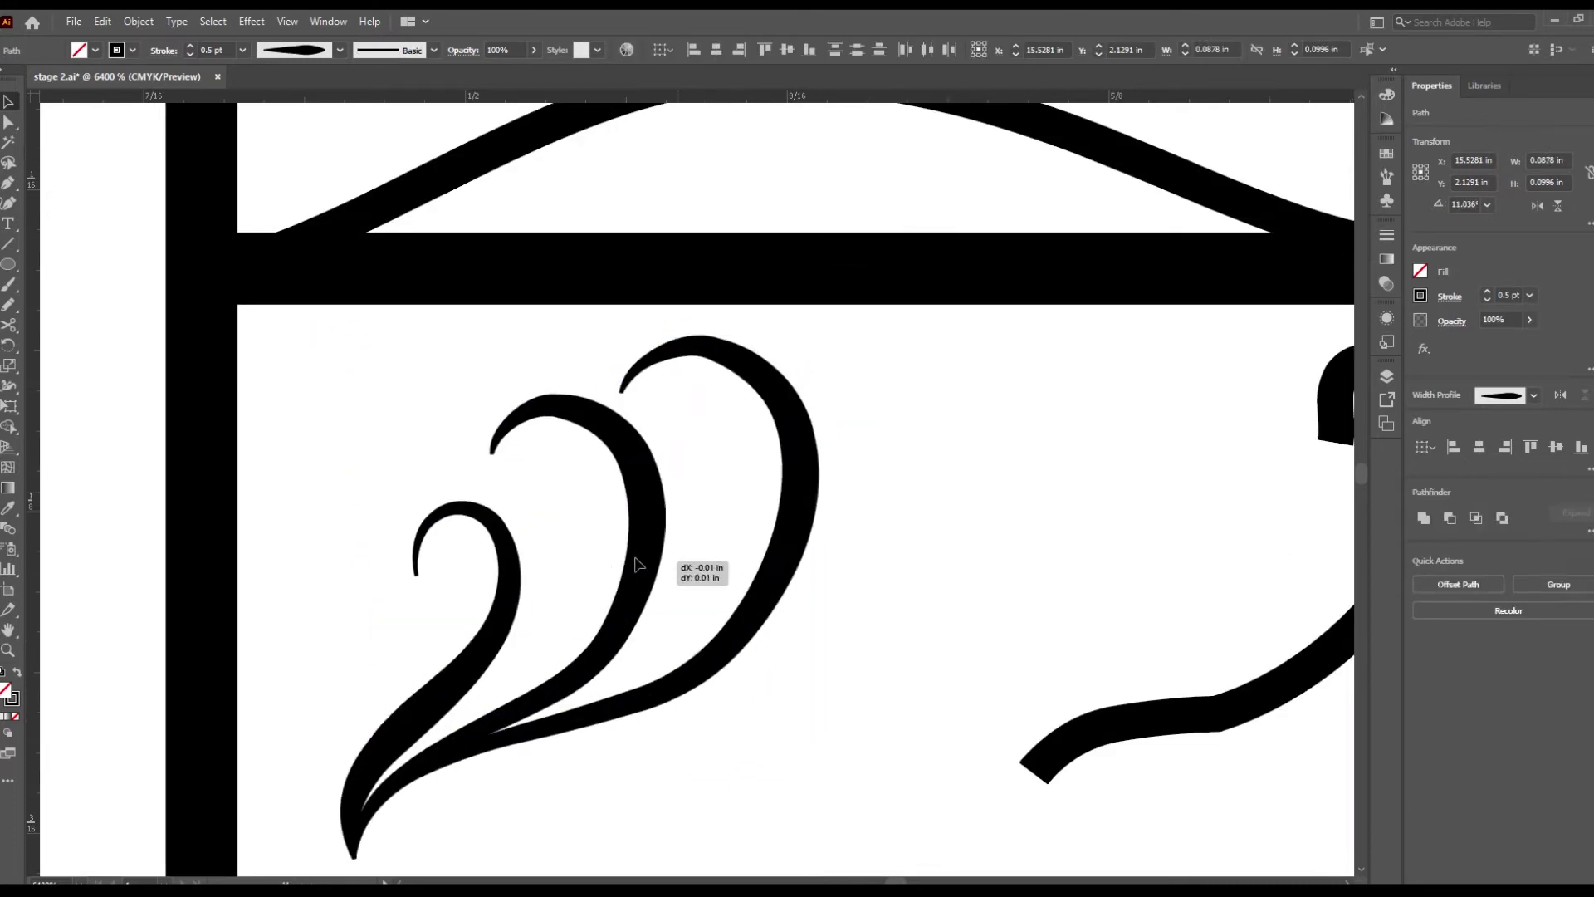
{"action": "left_click", "coordinate": [881, 552]}
Step: Repeat the flourish along the band and mirror a curl copy into a heart pair
{"action": "left_click", "coordinate": [729, 576]}
{"action": "left_click_drag", "start_coordinate": [729, 576], "coordinate": [1021, 576]}
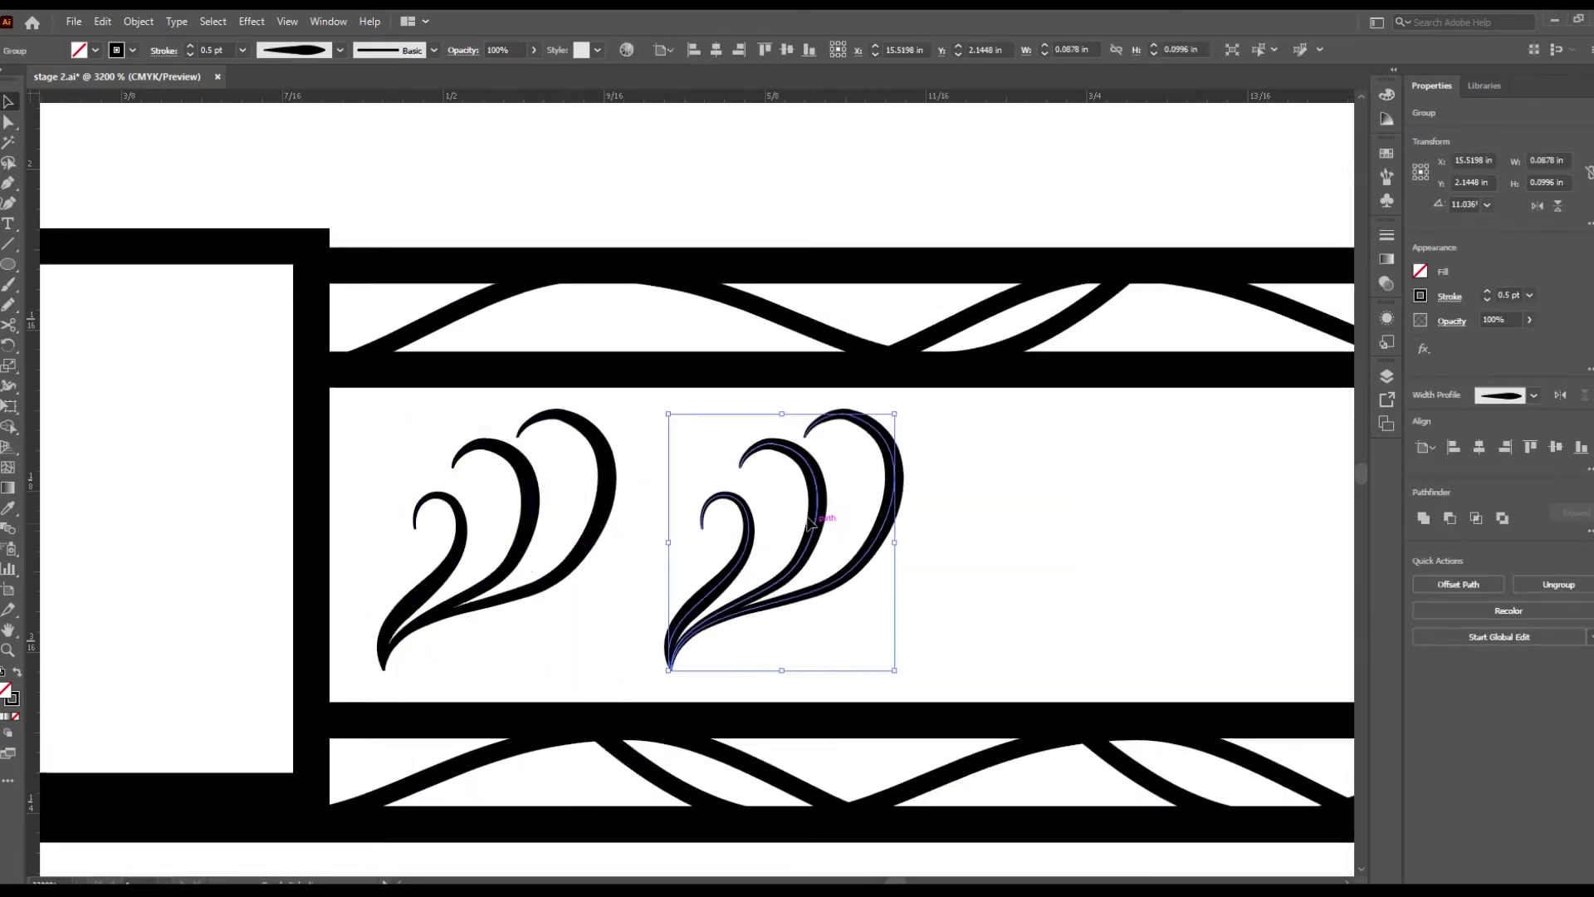
{"action": "key", "text": "ctrl+d"}
{"action": "key", "text": "ctrl+d"}
{"action": "key", "text": "ctrl+d"}
{"action": "scroll", "coordinate": [747, 539], "scroll_direction": "down", "scroll_amount": 3}
{"action": "scroll", "coordinate": [748, 530], "scroll_direction": "up", "scroll_amount": 3}
{"action": "left_click", "coordinate": [748, 529]}
Step: Shift the heart motif and place mirrored curl copies beside it across the cornice frieze
{"action": "scroll", "coordinate": [907, 606], "scroll_direction": "down", "scroll_amount": 3}
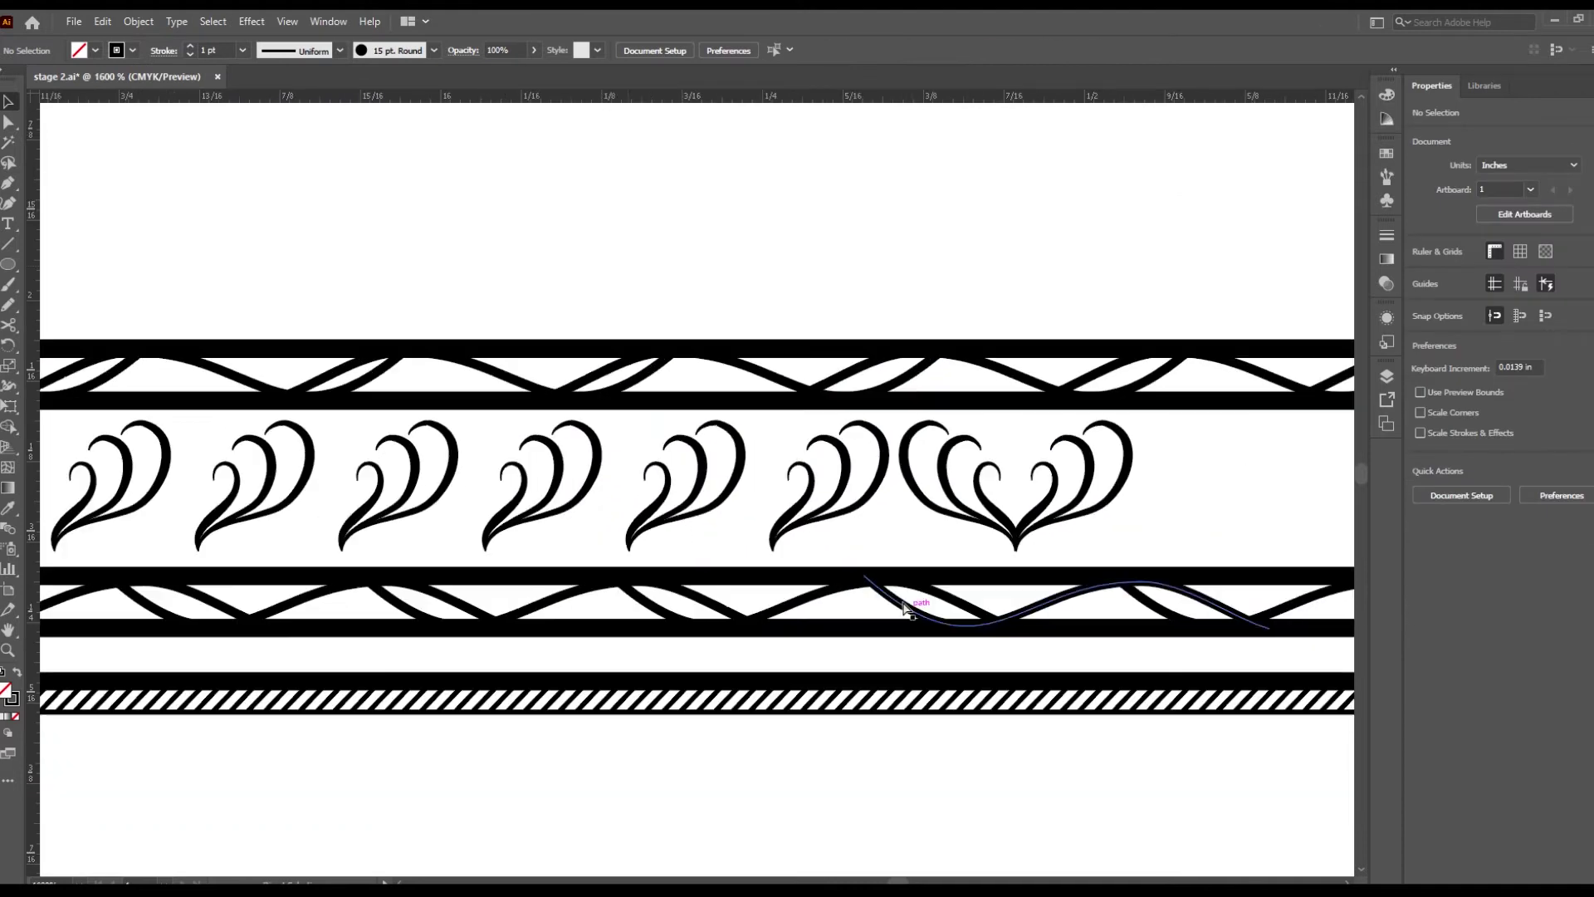
{"action": "scroll", "coordinate": [623, 264], "scroll_direction": "down", "scroll_amount": 3}
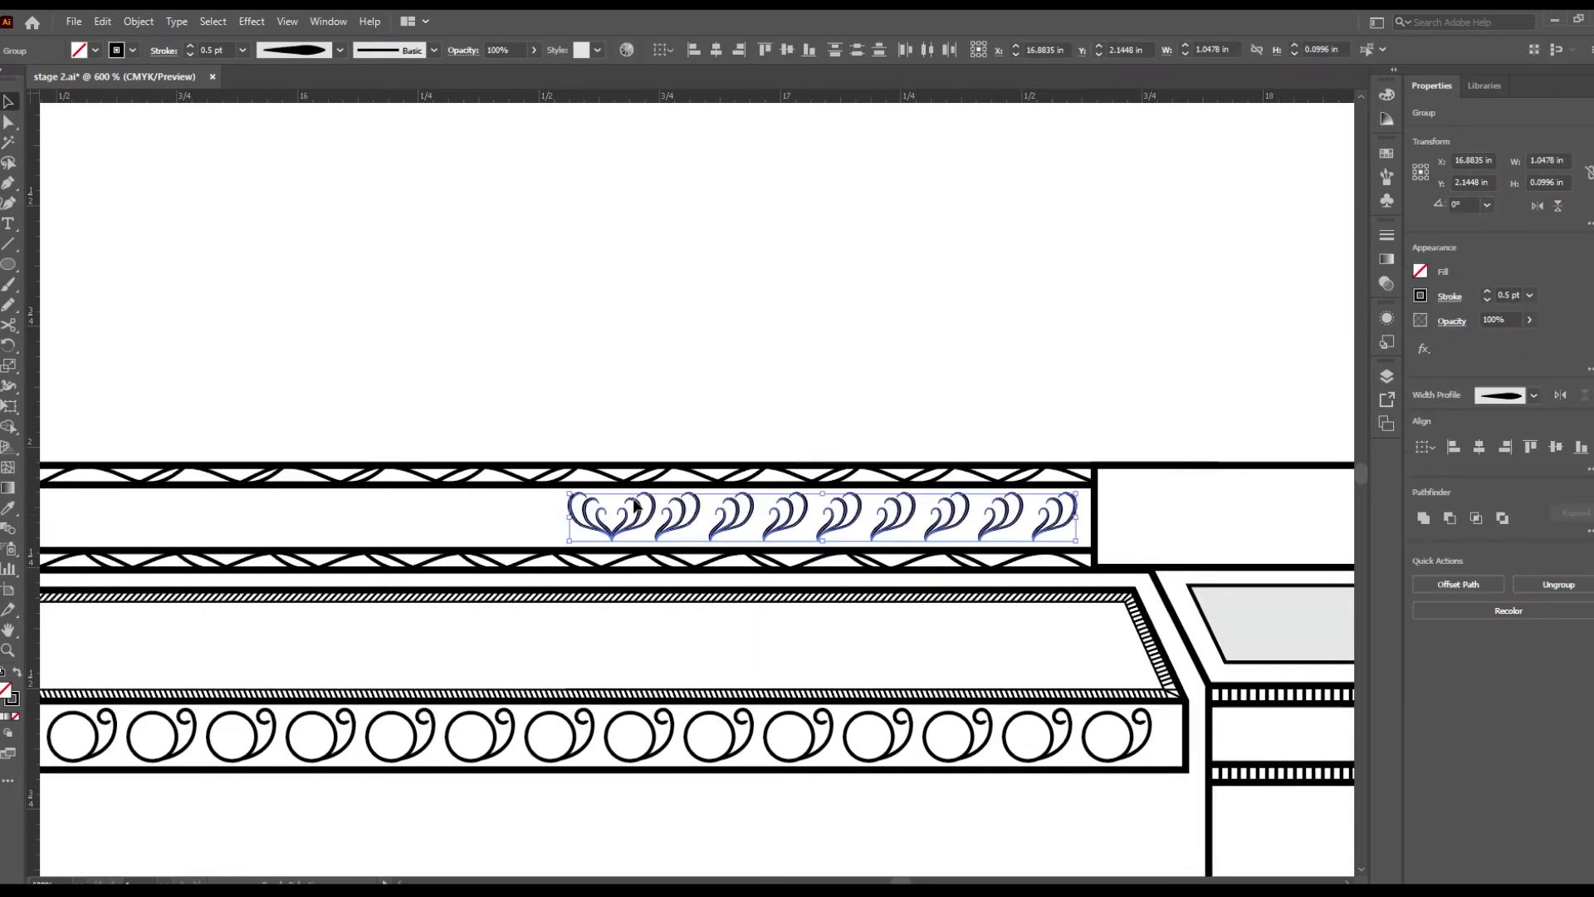
{"action": "left_click_drag", "start_coordinate": [725, 527], "coordinate": [671, 527]}
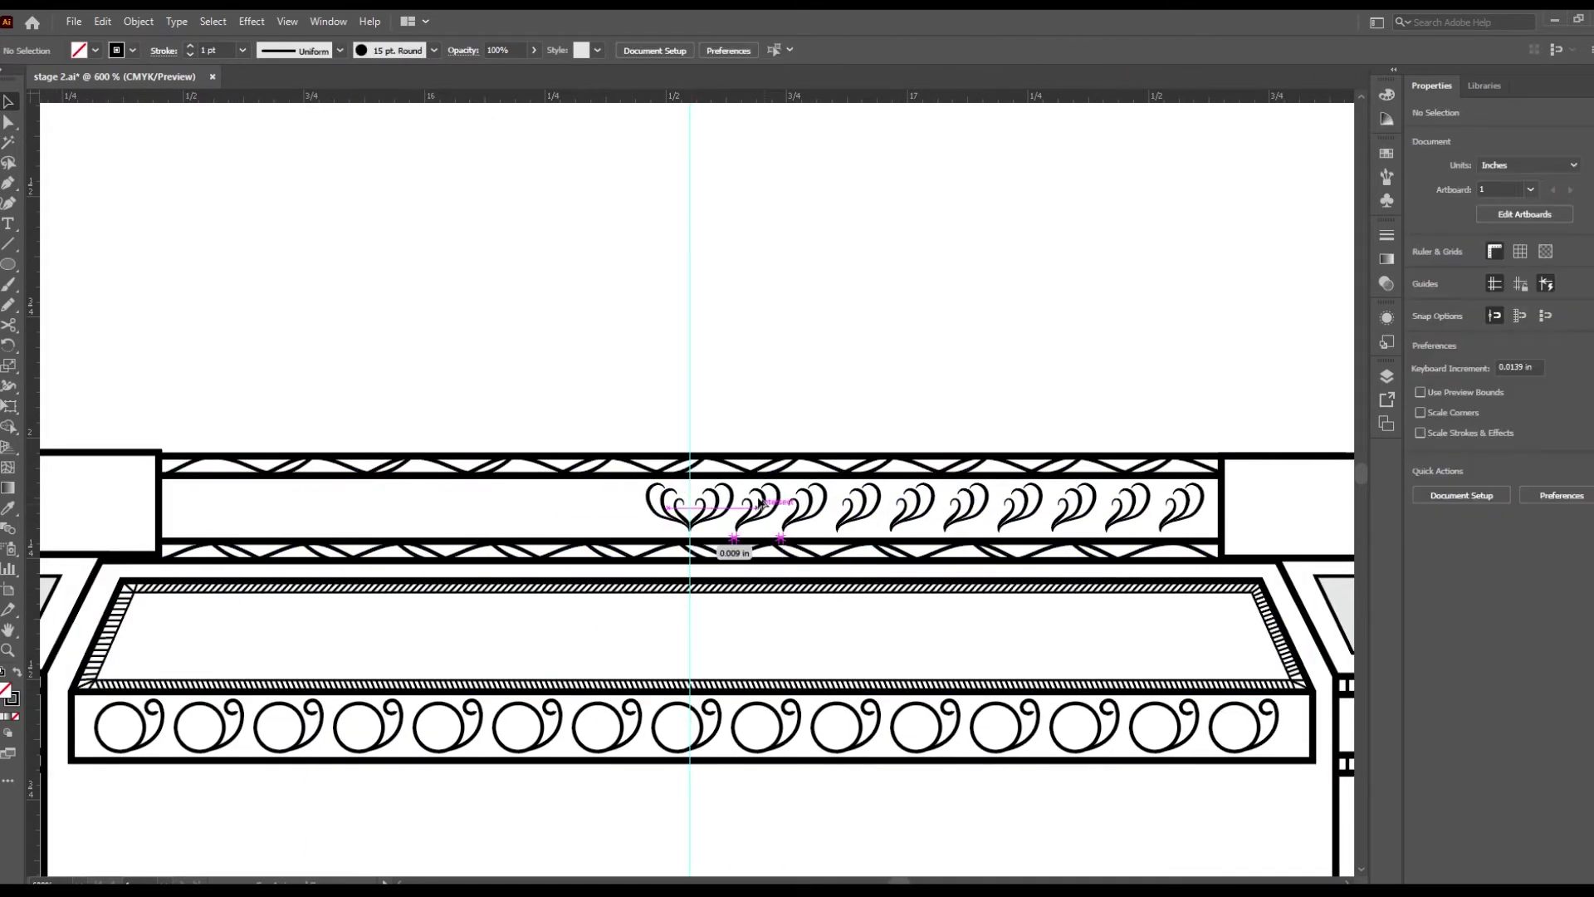
{"action": "scroll", "coordinate": [551, 481], "scroll_direction": "up", "scroll_amount": 1}
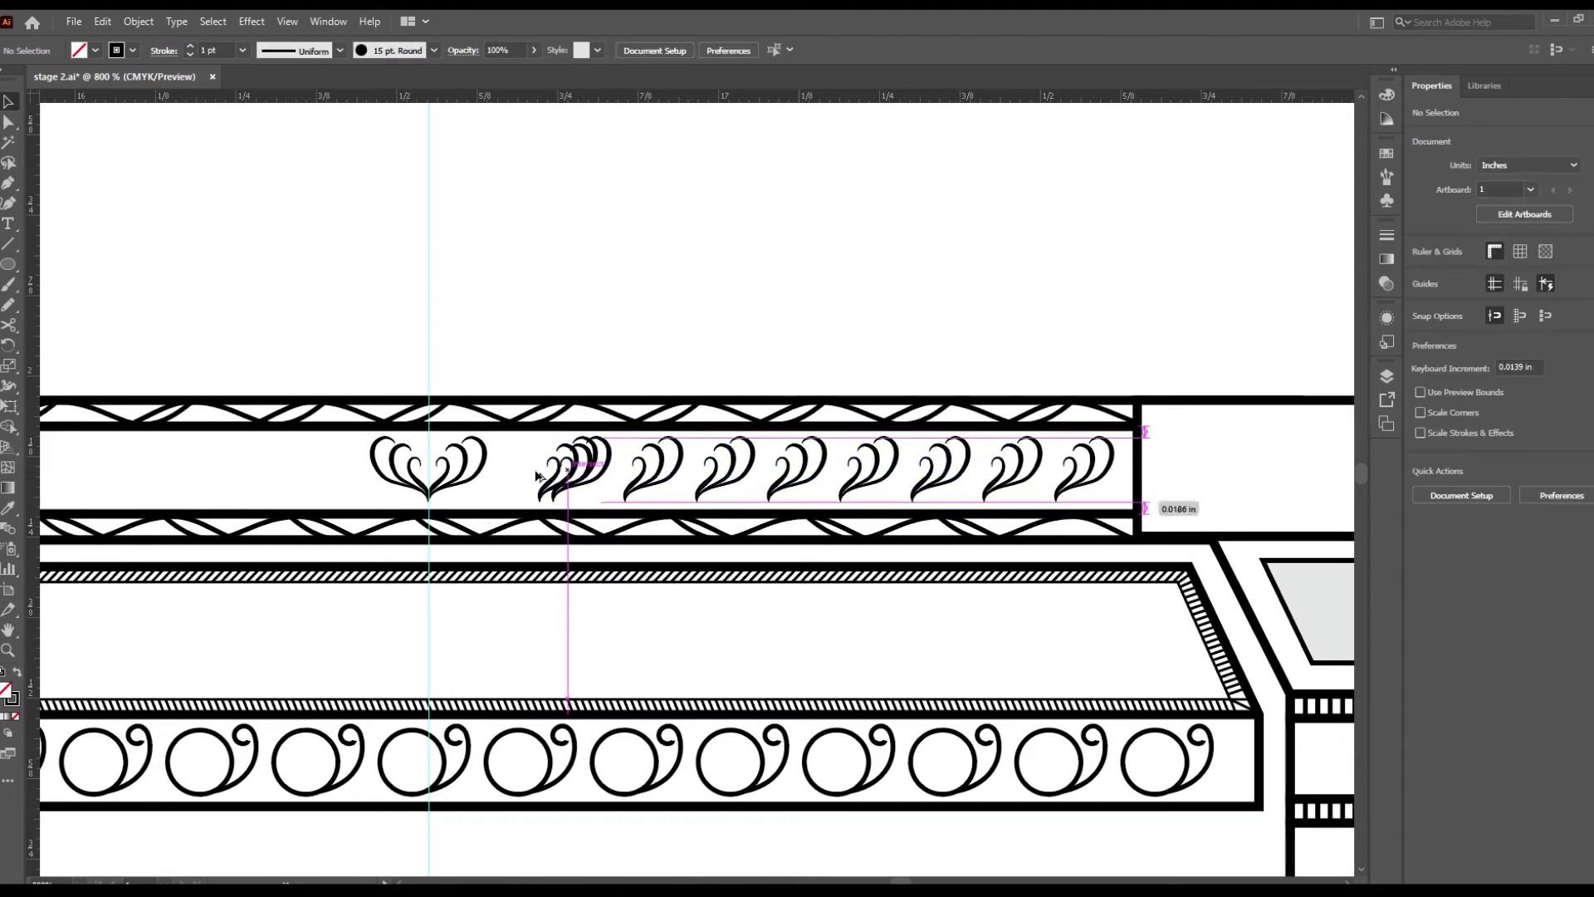
{"action": "key", "text": "ctrl+z"}
{"action": "scroll", "coordinate": [512, 477], "scroll_direction": "down", "scroll_amount": 1}
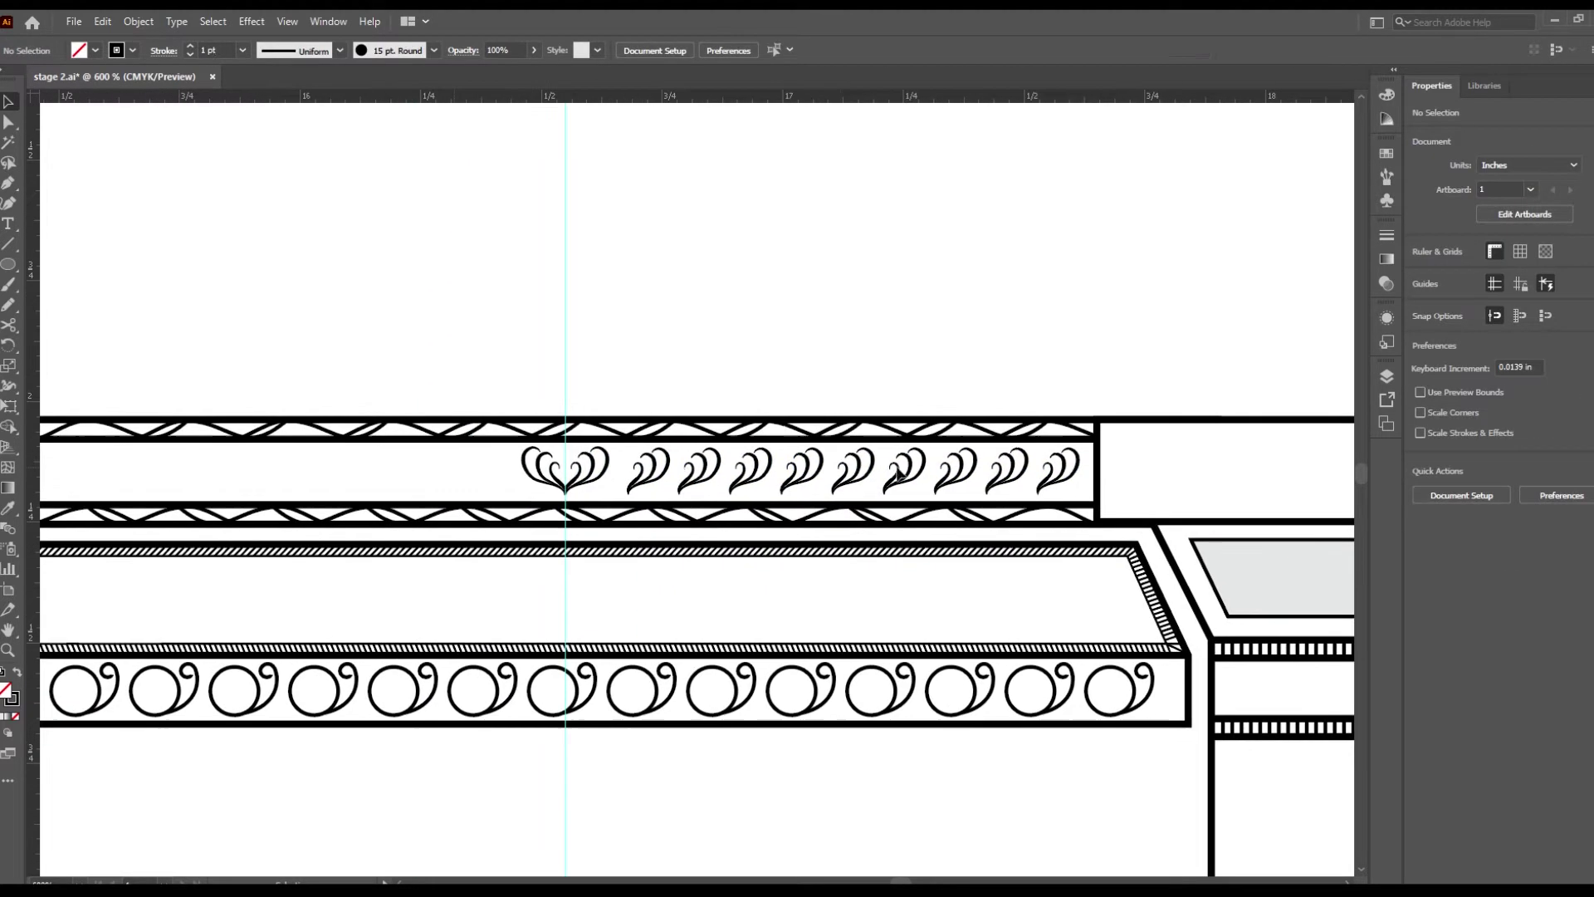
{"action": "left_click_drag", "start_coordinate": [633, 464], "coordinate": [383, 475]}
{"action": "left_click", "coordinate": [384, 475]}
{"action": "scroll", "coordinate": [445, 473], "scroll_direction": "down", "scroll_amount": 10}
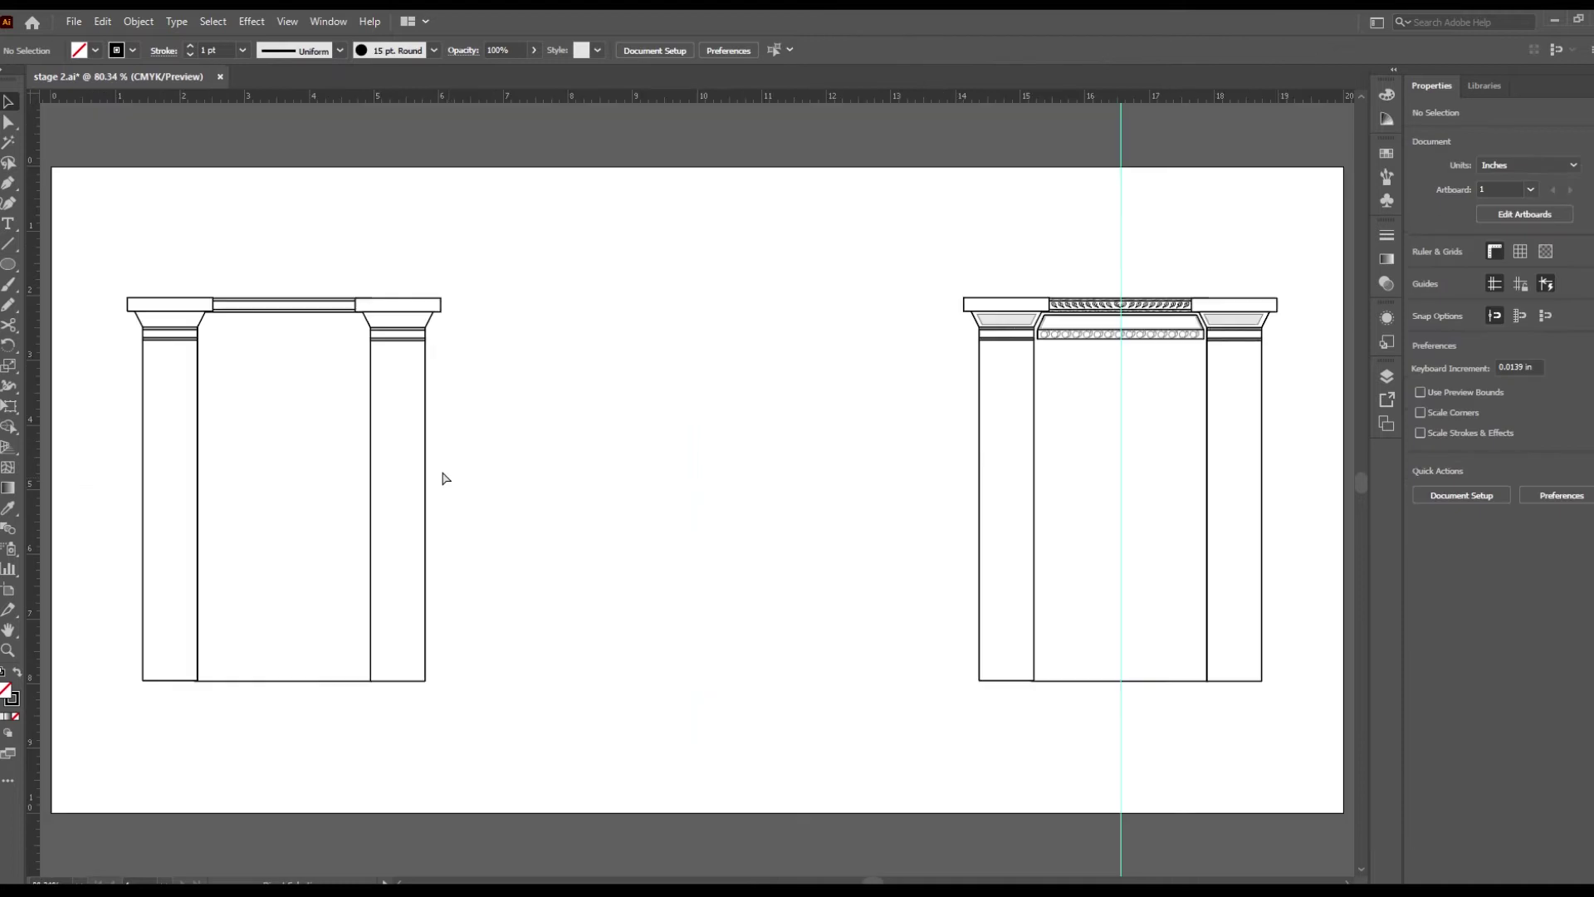
{"action": "scroll", "coordinate": [561, 567], "scroll_direction": "up", "scroll_amount": 7}
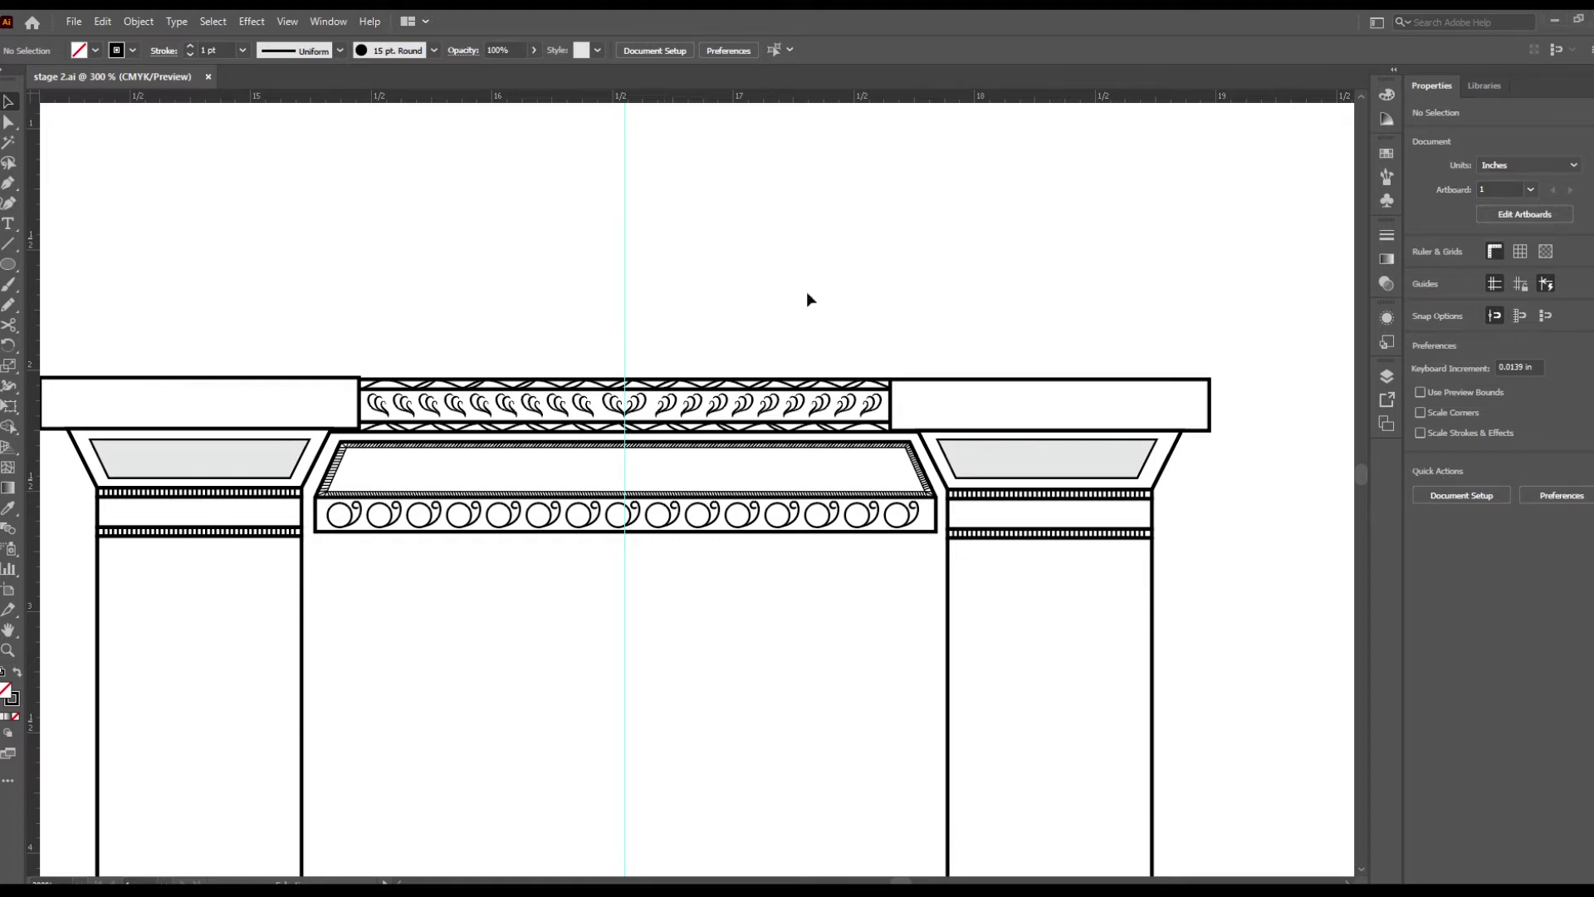
{"action": "key", "text": "ctrl+equal"}
{"action": "key", "text": "ctrl+equal"}
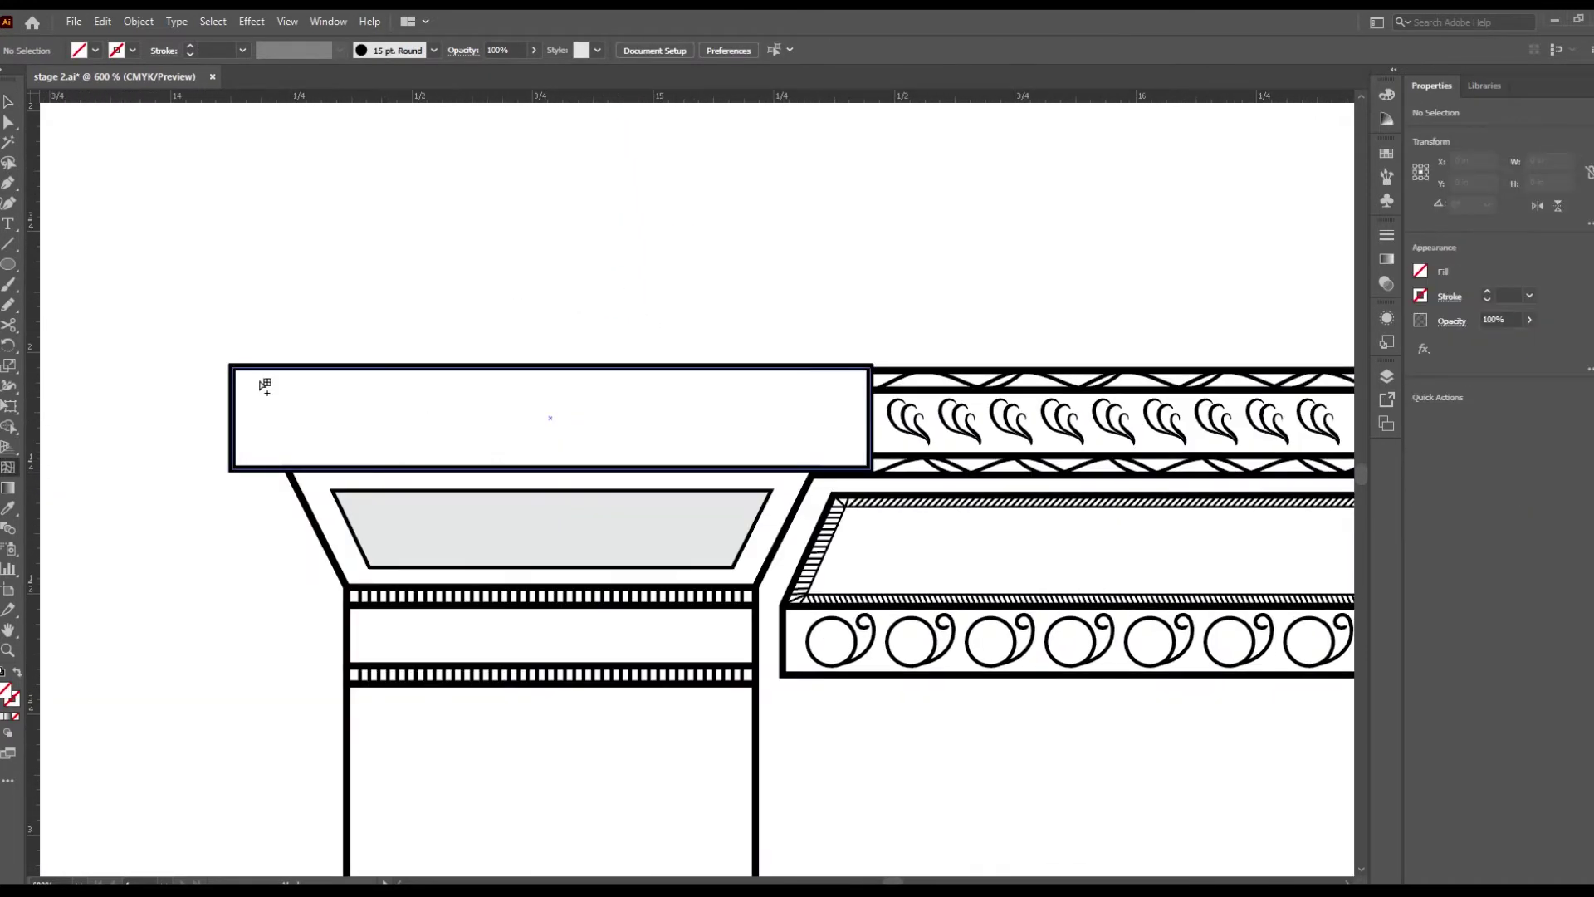
Step: Add grey inset panels in both cornice end blocks and down both columns
{"action": "left_click_drag", "start_coordinate": [838, 451], "coordinate": [838, 452]}
{"action": "left_click_drag", "start_coordinate": [172, 449], "coordinate": [1013, 449]}
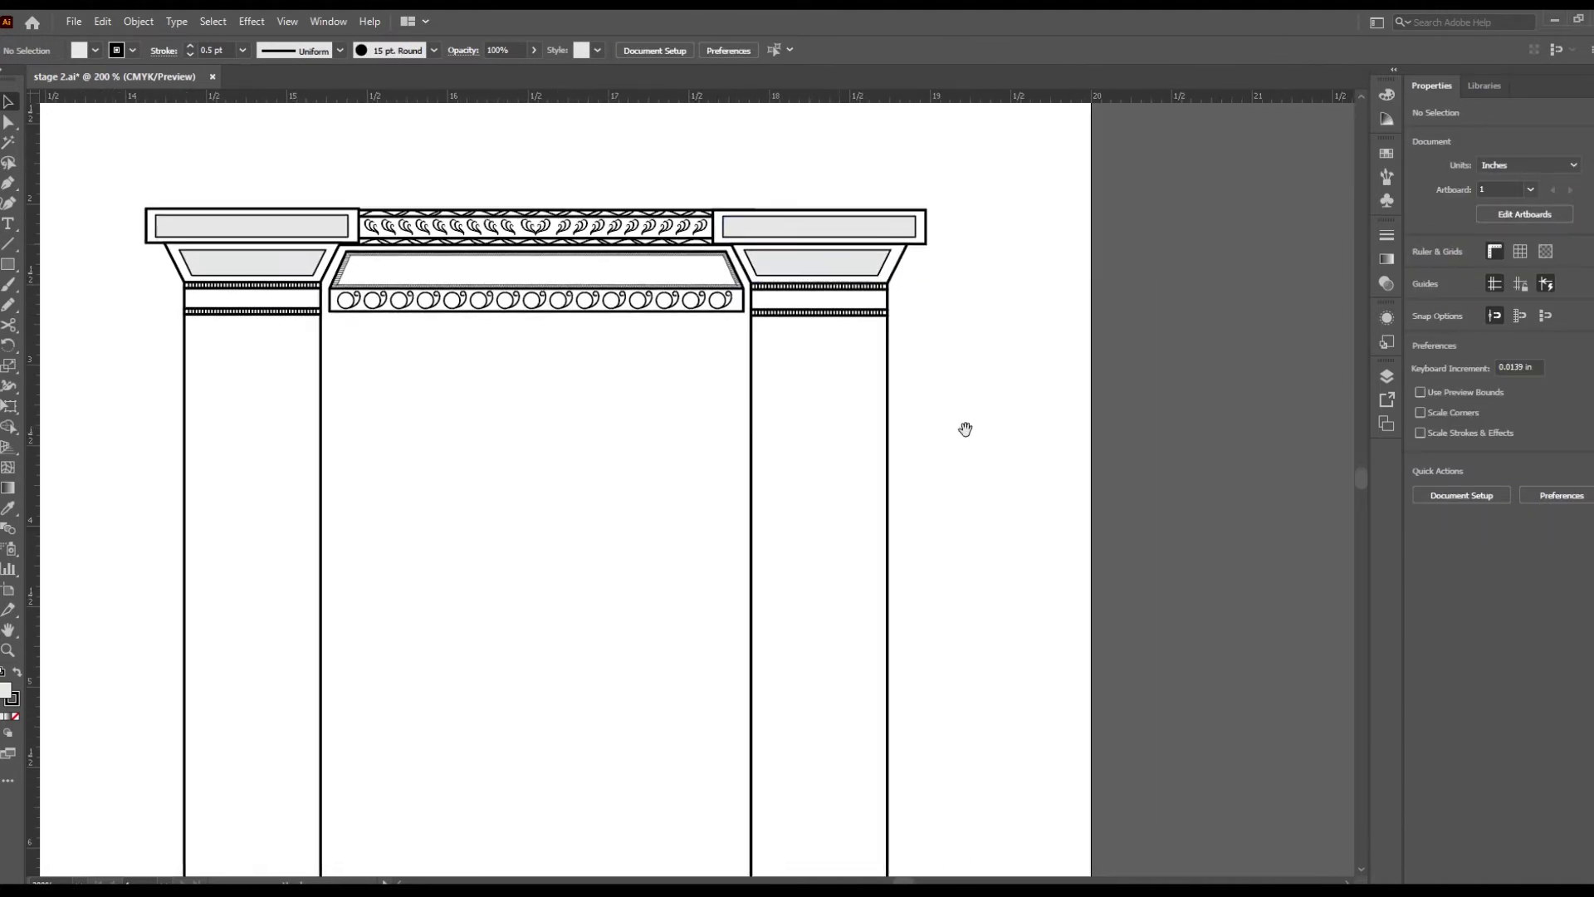
{"action": "mouse_move", "coordinate": [820, 226]}
{"action": "left_mouse_down"}
{"action": "mouse_move", "coordinate": [855, 335]}
{"action": "mouse_move", "coordinate": [883, 871]}
{"action": "left_mouse_up"}
{"action": "key", "text": "ctrl+minus"}
{"action": "left_click_drag", "start_coordinate": [866, 543], "coordinate": [588, 544]}
Step: Review the cornice and columns, selecting the central cornice group and then clearing it
{"action": "key", "text": "ctrl+plus"}
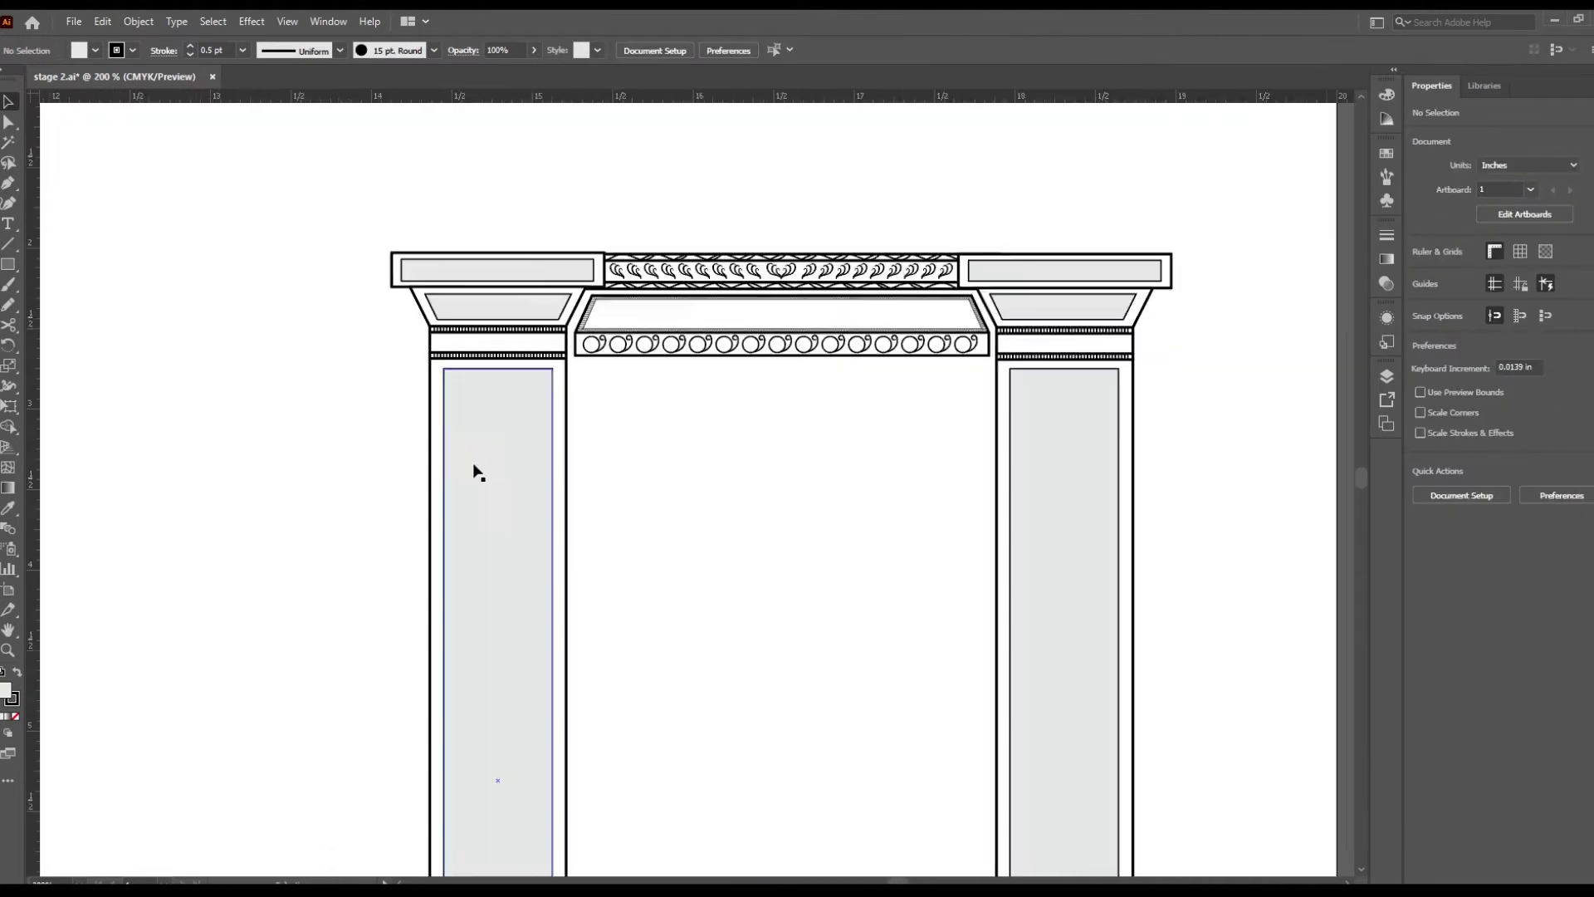
{"action": "key", "text": "ctrl+plus"}
{"action": "left_click_drag", "start_coordinate": [686, 330], "coordinate": [740, 480]}
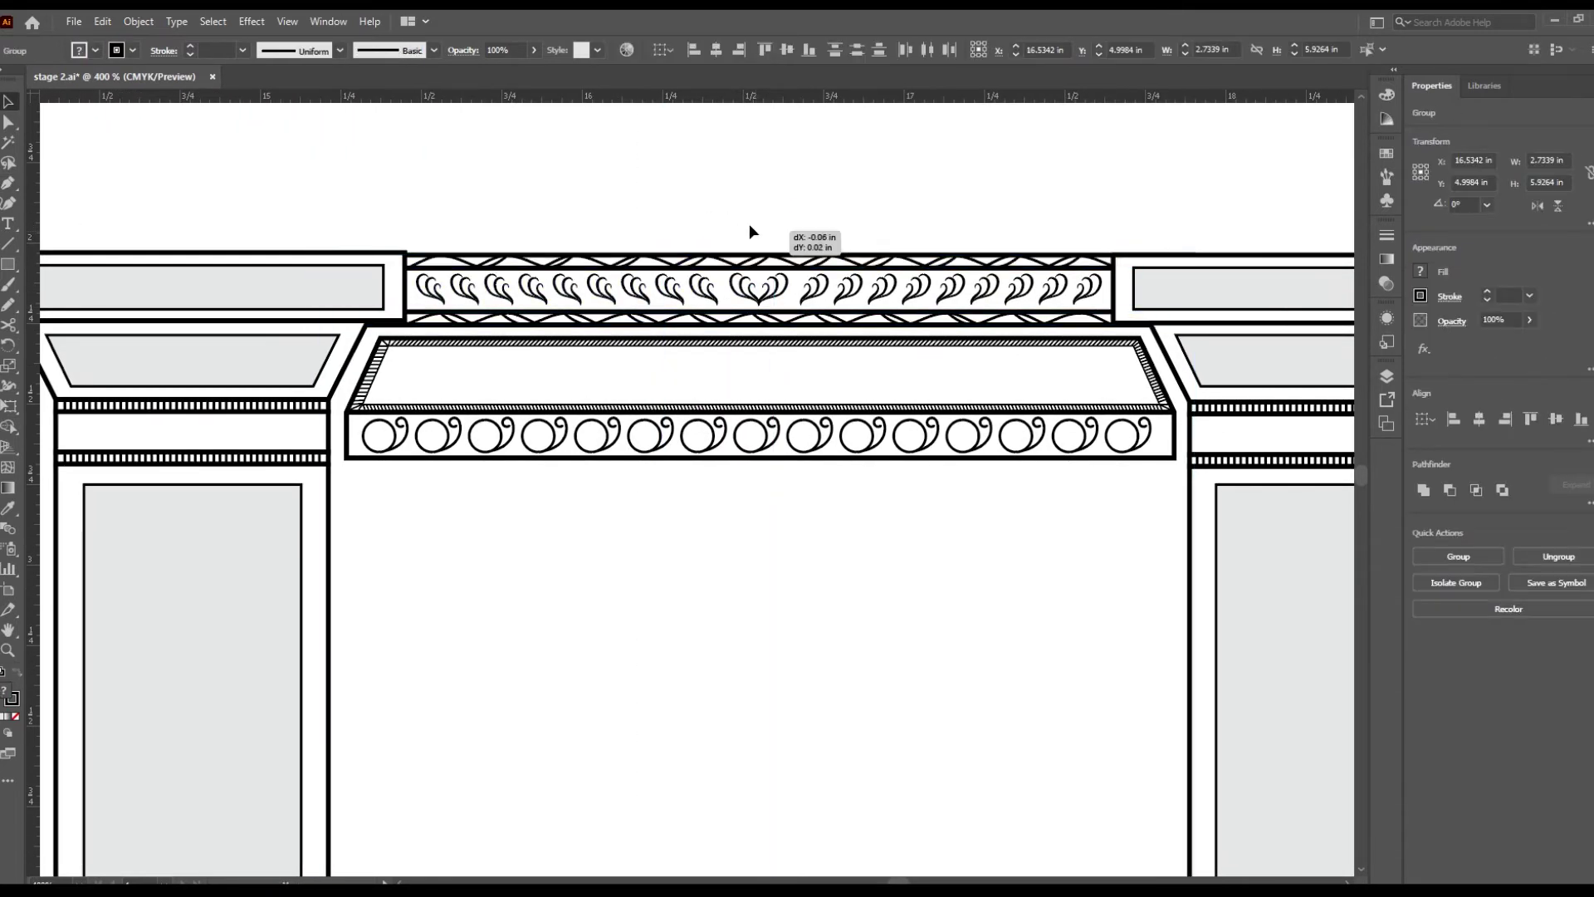
{"action": "key", "text": "ctrl+minus"}
{"action": "scroll", "coordinate": [680, 198], "scroll_direction": "down", "scroll_amount": 3}
{"action": "left_click_drag", "start_coordinate": [662, 427], "coordinate": [919, 297]}
{"action": "left_click", "coordinate": [664, 402]}
{"action": "left_click", "coordinate": [822, 284]}
{"action": "left_click", "coordinate": [691, 299]}
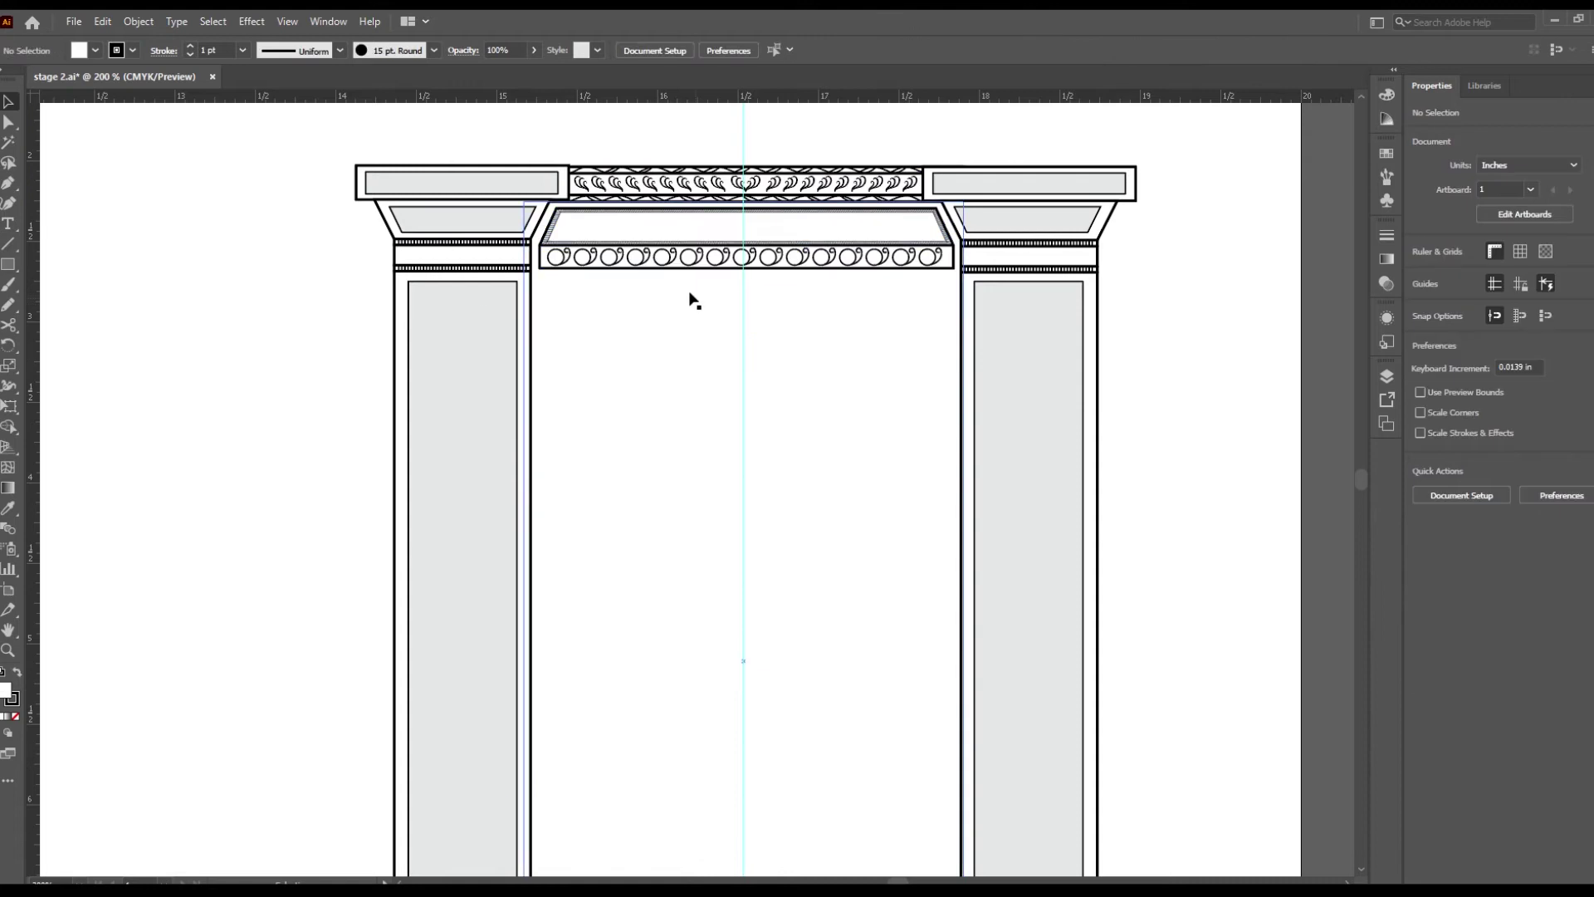
Step: Draw small end blocks at the bottom left of the opening and copy them right
{"action": "scroll", "coordinate": [829, 409], "scroll_direction": "down", "scroll_amount": 3}
{"action": "scroll", "coordinate": [811, 769], "scroll_direction": "up", "scroll_amount": 1}
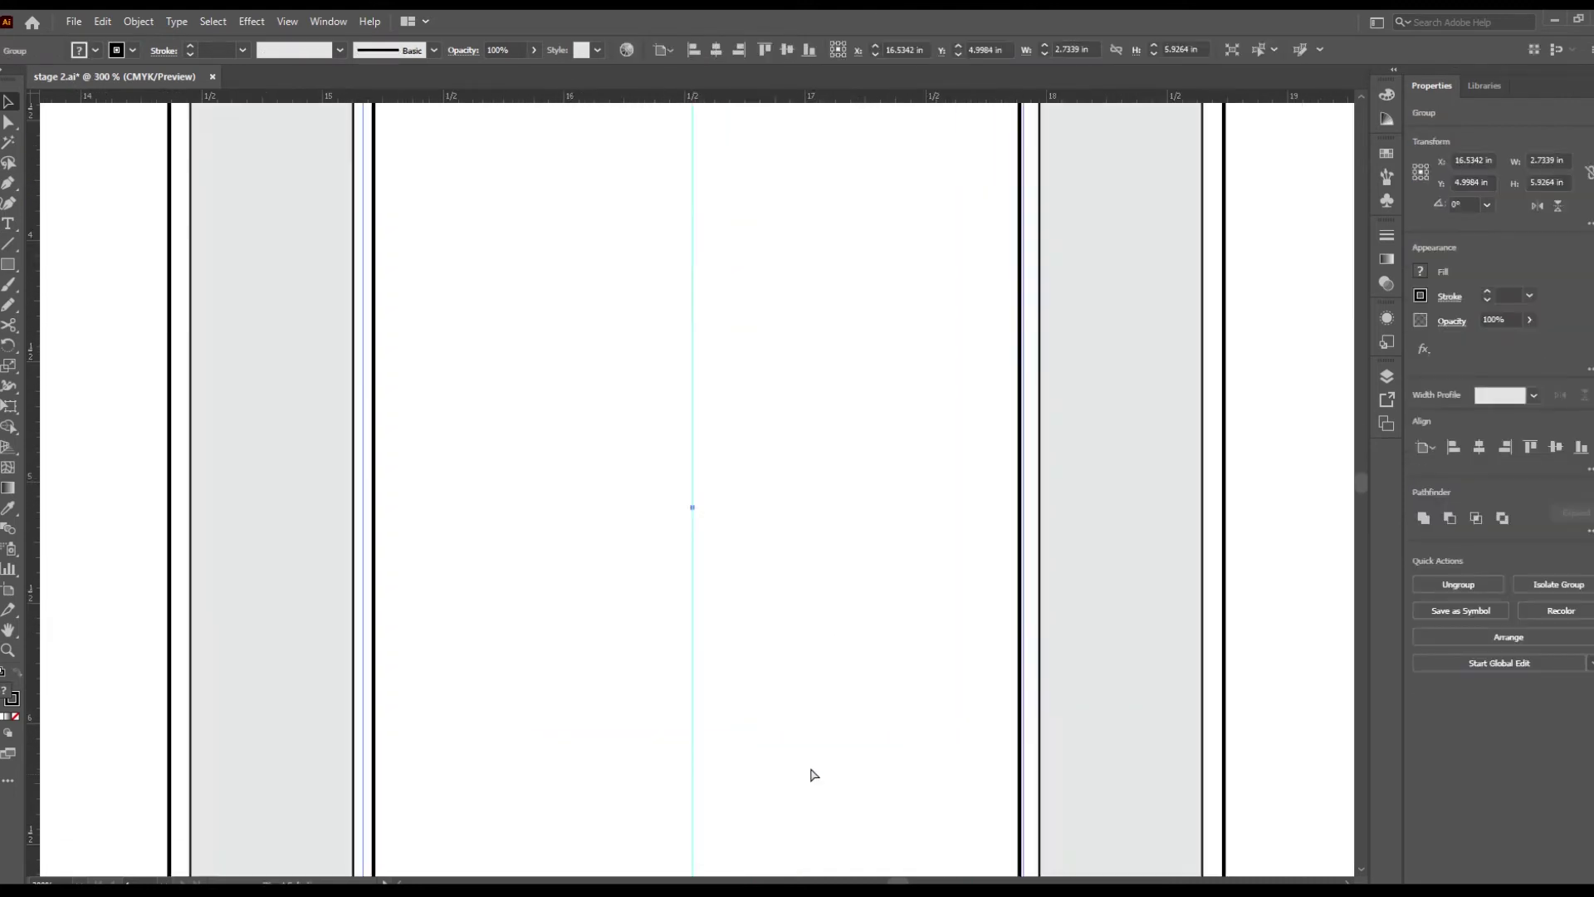
{"action": "scroll", "coordinate": [755, 678], "scroll_direction": "up", "scroll_amount": 2}
{"action": "left_click_drag", "start_coordinate": [331, 512], "coordinate": [437, 590]}
{"action": "scroll", "coordinate": [811, 576], "scroll_direction": "down", "scroll_amount": 3}
{"action": "scroll", "coordinate": [743, 765], "scroll_direction": "up", "scroll_amount": 3}
{"action": "scroll", "coordinate": [683, 558], "scroll_direction": "up", "scroll_amount": 1}
{"action": "key", "text": "m"}
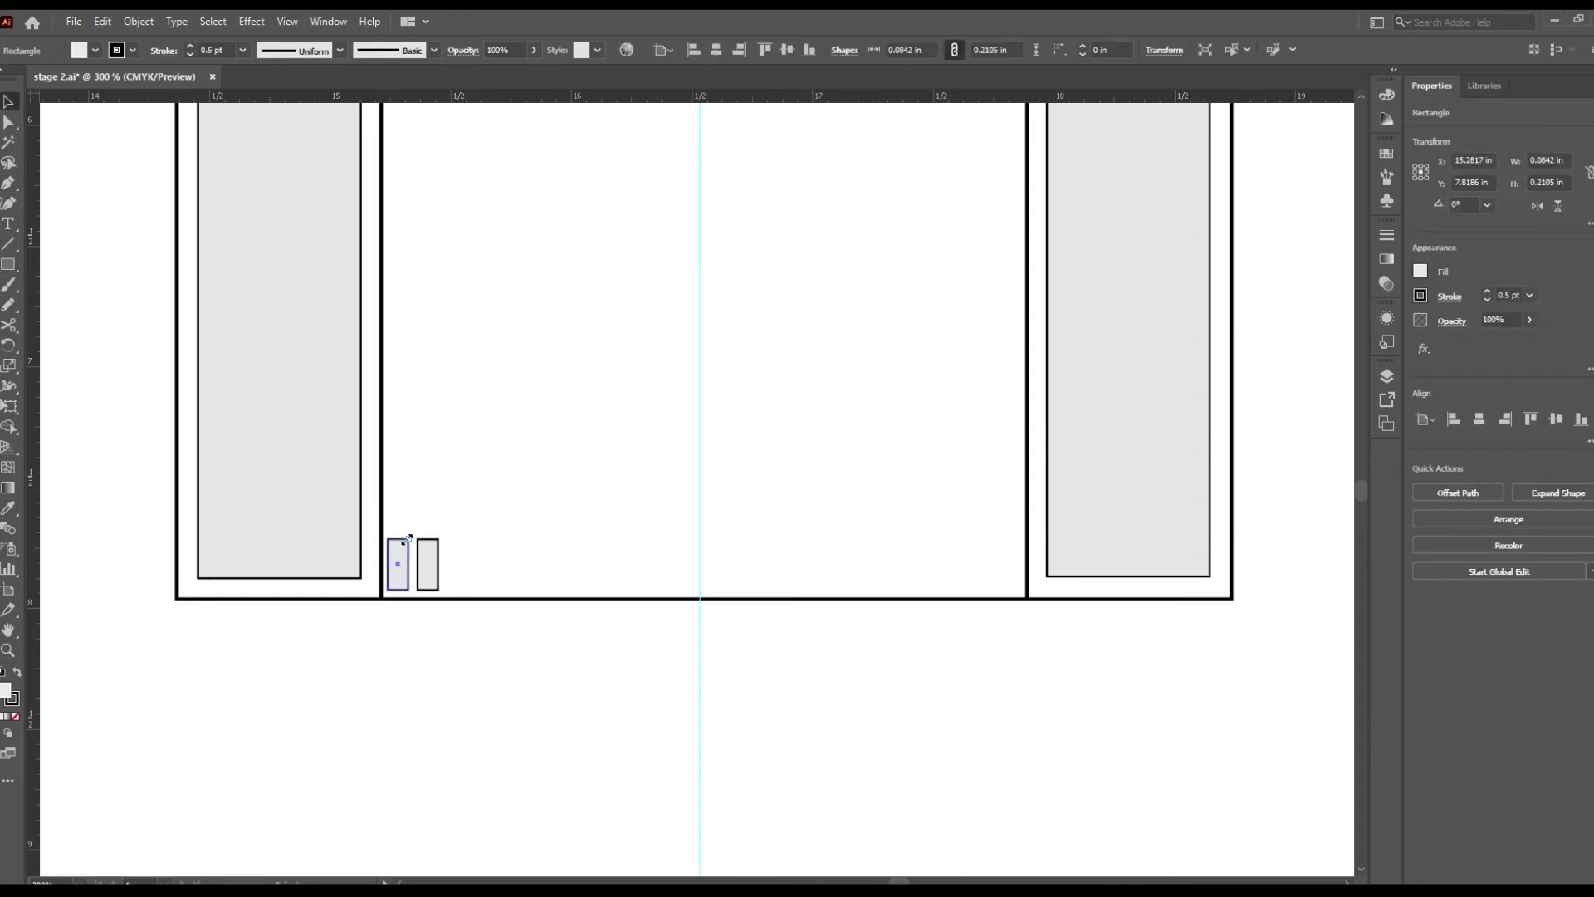
{"action": "left_click_drag", "start_coordinate": [403, 539], "coordinate": [402, 487]}
{"action": "left_click_drag", "start_coordinate": [543, 538], "coordinate": [999, 558]}
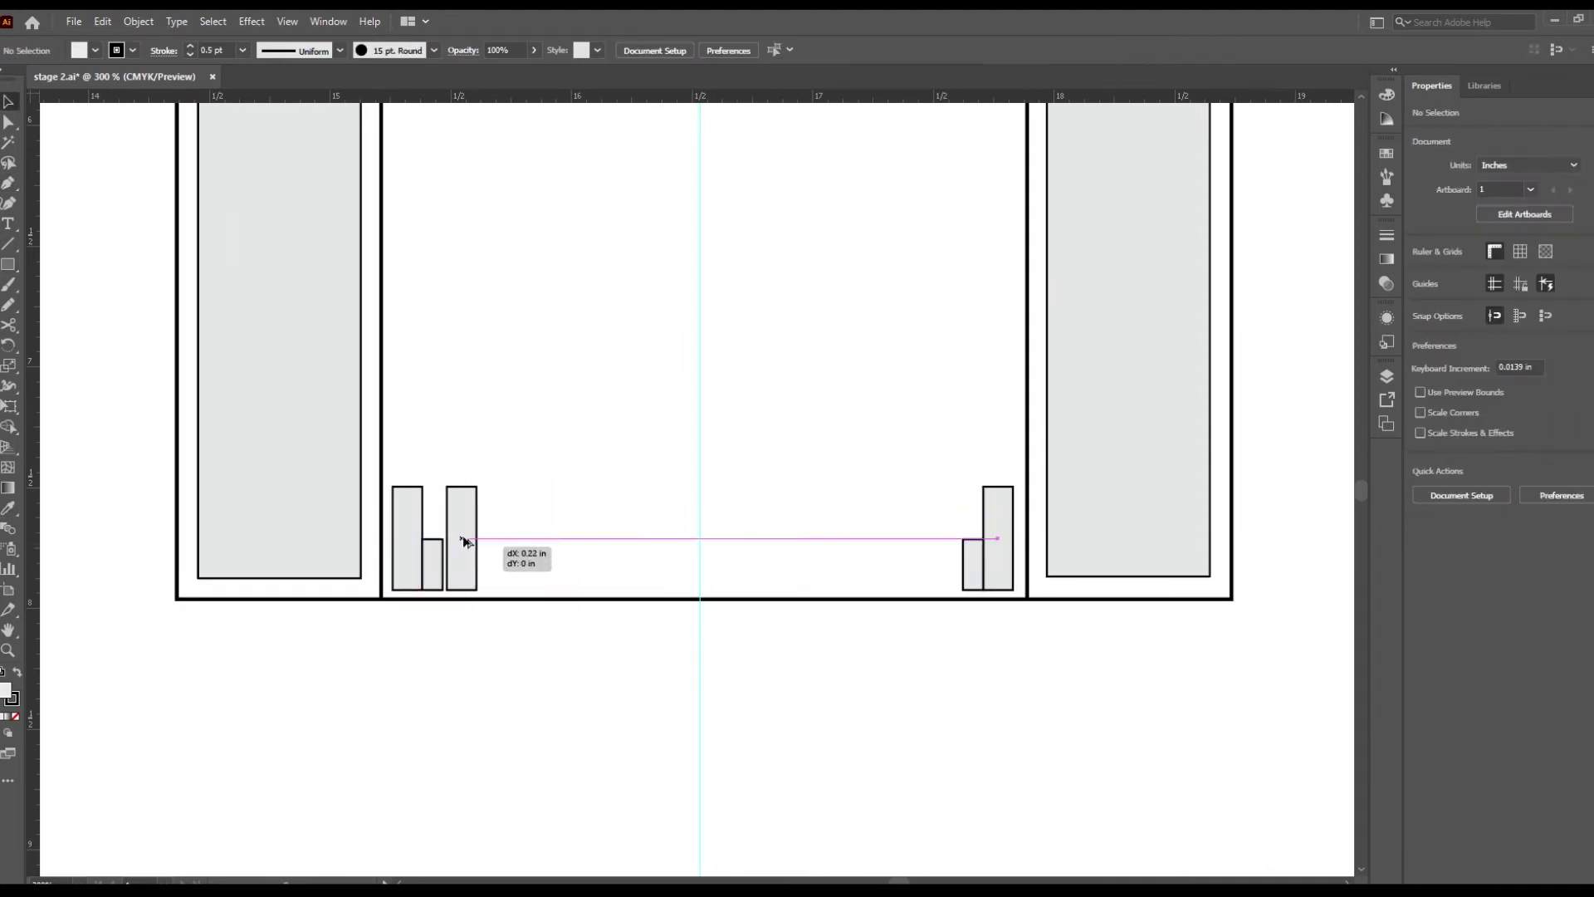
Step: Add a long bar between the end blocks and a narrow block copied to the right
{"action": "left_click_drag", "start_coordinate": [440, 579], "coordinate": [960, 508]}
{"action": "left_click_drag", "start_coordinate": [854, 476], "coordinate": [850, 496]}
{"action": "left_click_drag", "start_coordinate": [417, 506], "coordinate": [438, 610]}
{"action": "scroll", "coordinate": [360, 542], "scroll_direction": "up", "scroll_amount": 3}
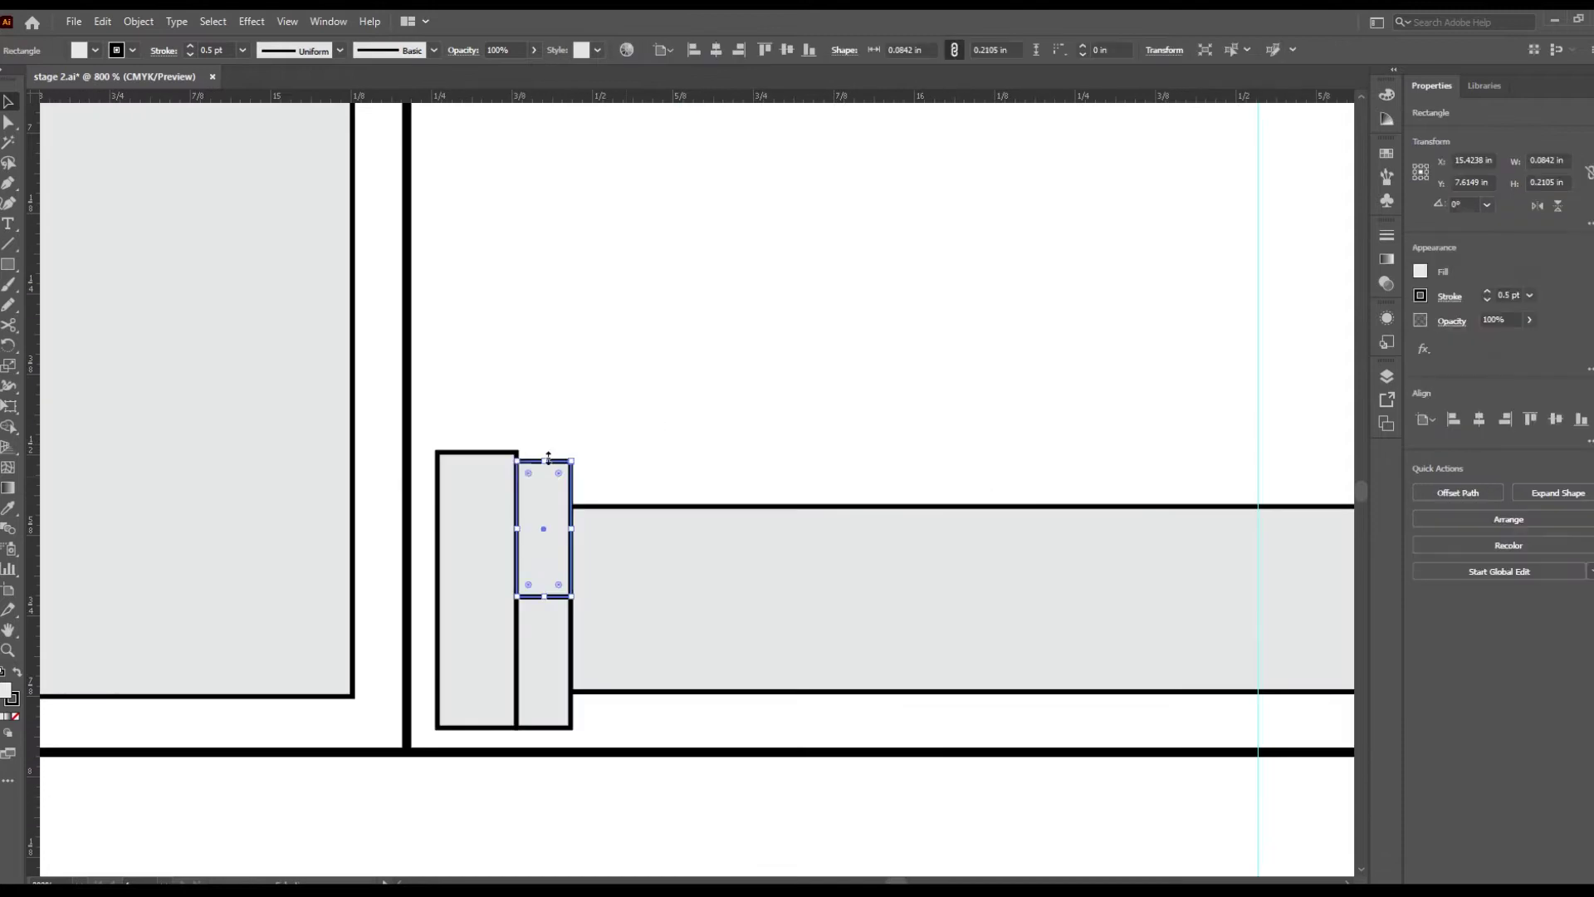
{"action": "scroll", "coordinate": [173, 460], "scroll_direction": "down", "scroll_amount": 3}
{"action": "left_click_drag", "start_coordinate": [308, 550], "coordinate": [893, 549]}
Step: Draw thin bars along the top and bottom edges of the base rail
{"action": "scroll", "coordinate": [551, 505], "scroll_direction": "up", "scroll_amount": 2}
{"action": "left_click_drag", "start_coordinate": [370, 556], "coordinate": [890, 577]}
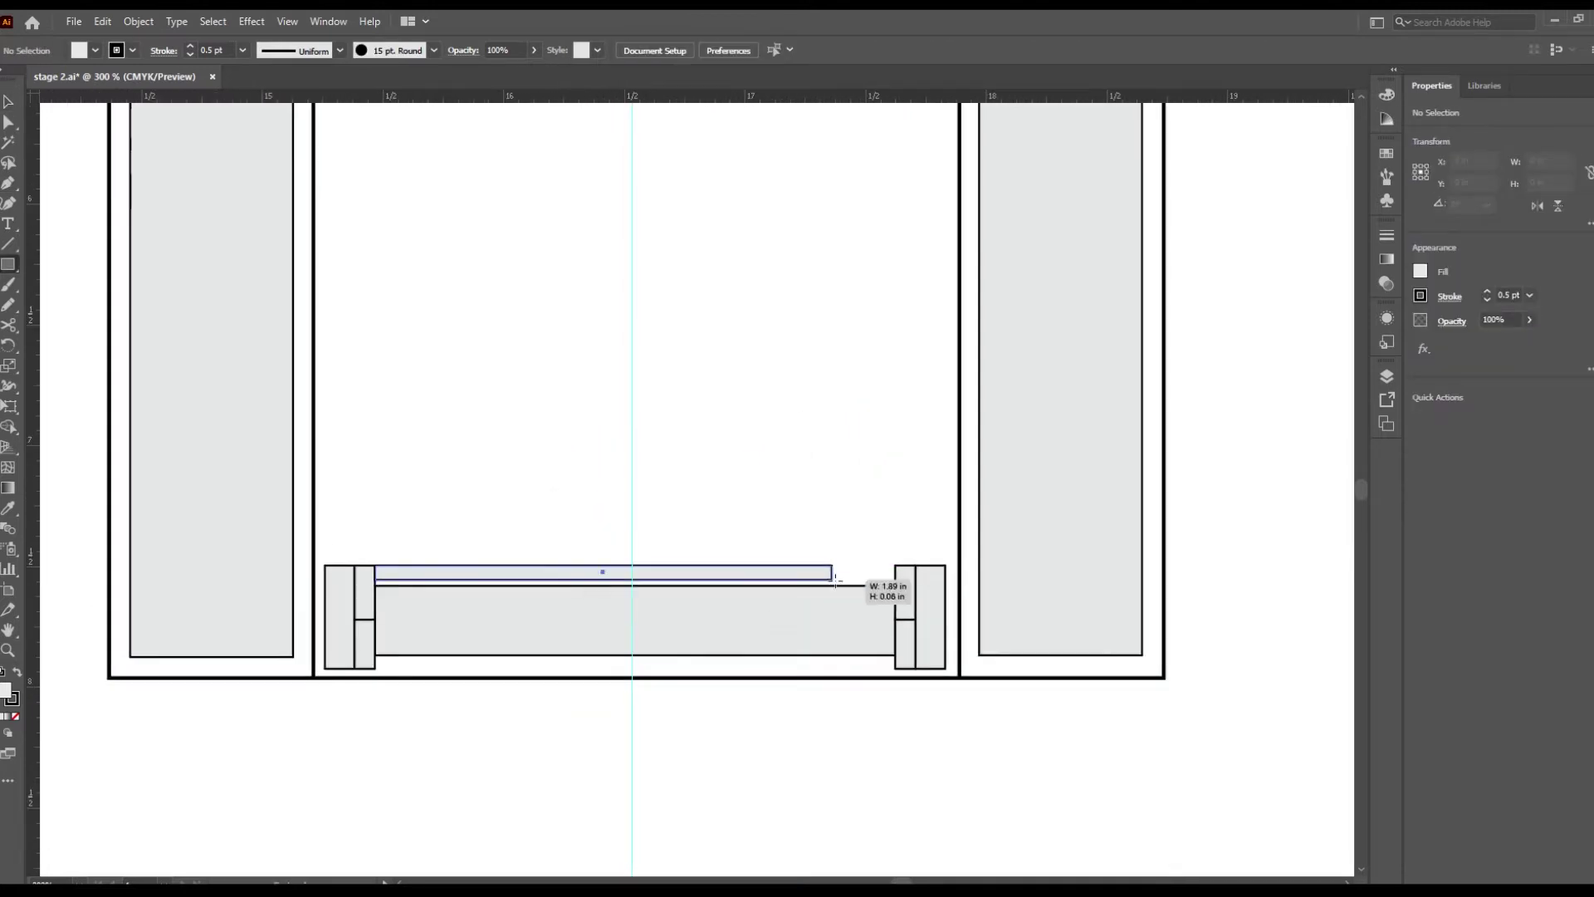
{"action": "scroll", "coordinate": [565, 630], "scroll_direction": "down", "scroll_amount": 1}
{"action": "left_click_drag", "start_coordinate": [371, 594], "coordinate": [893, 610]}
{"action": "scroll", "coordinate": [579, 378], "scroll_direction": "down", "scroll_amount": 2}
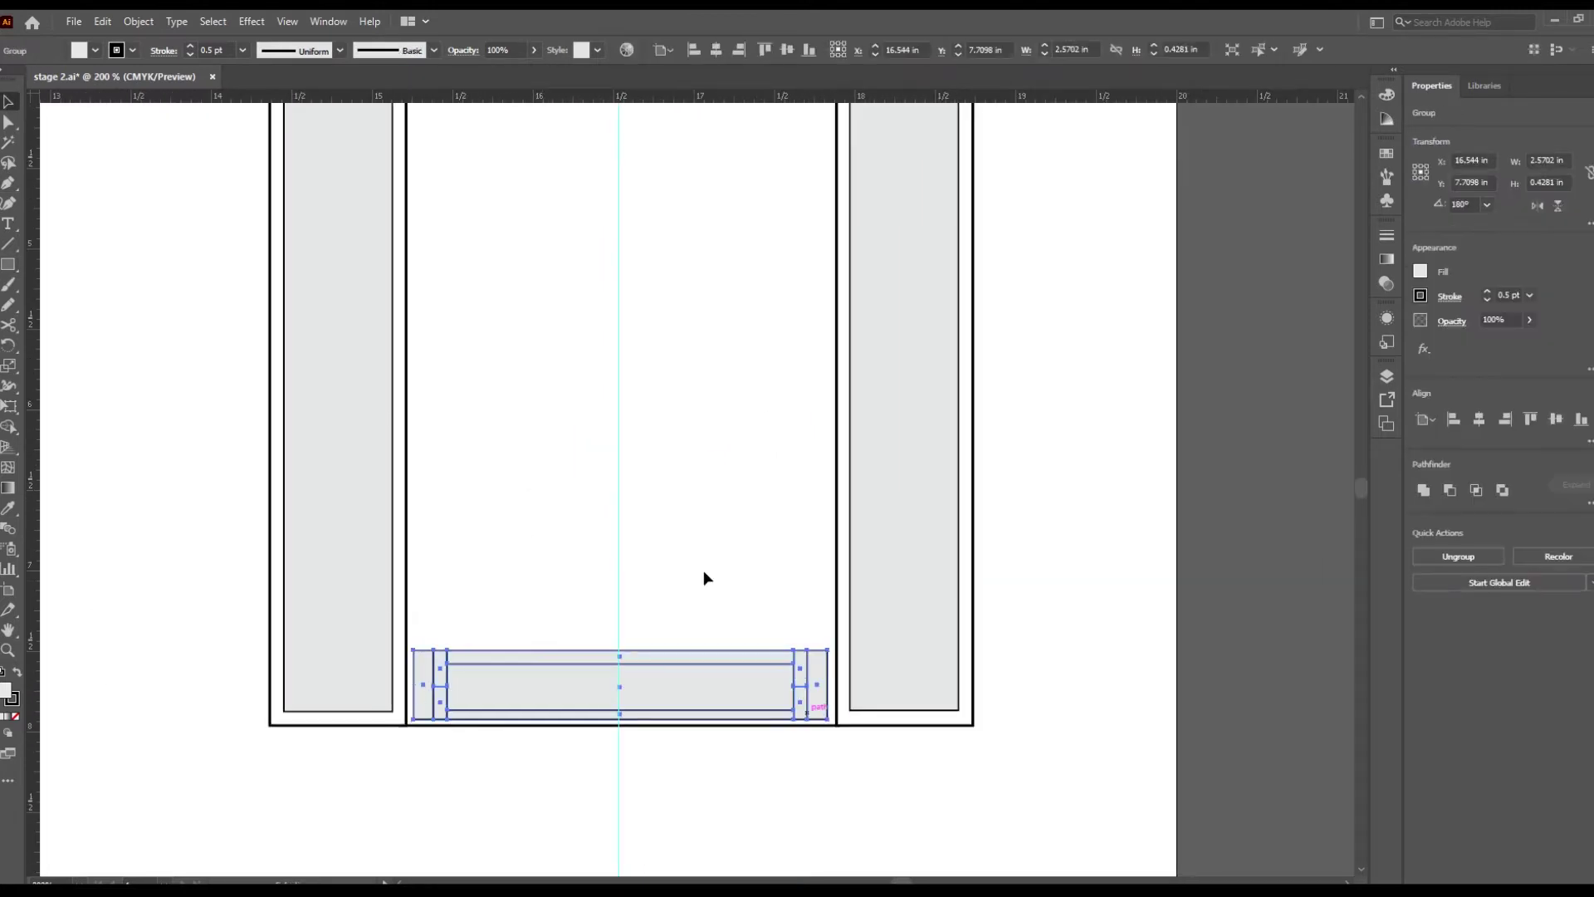
{"action": "scroll", "coordinate": [704, 569], "scroll_direction": "up", "scroll_amount": 5}
{"action": "scroll", "coordinate": [640, 302], "scroll_direction": "right", "scroll_amount": 3}
Step: Draw a curved half arch with the Pen tool in the central opening
{"action": "key", "text": "p"}
{"action": "left_click", "coordinate": [344, 287]}
{"action": "left_click_drag", "start_coordinate": [496, 405], "coordinate": [494, 481]}
{"action": "mouse_move", "coordinate": [570, 366]}
{"action": "left_mouse_down"}
{"action": "mouse_move", "coordinate": [562, 410]}
{"action": "mouse_move", "coordinate": [535, 404]}
{"action": "mouse_move", "coordinate": [451, 495]}
{"action": "left_mouse_up"}
Step: Reflect a copy of the half arch to complete it and set its fill to None
{"action": "left_click", "coordinate": [565, 523]}
{"action": "key", "text": "o"}
{"action": "mouse_move", "coordinate": [441, 626]}
{"action": "left_mouse_down"}
{"action": "mouse_move", "coordinate": [299, 336]}
{"action": "mouse_move", "coordinate": [445, 375]}
{"action": "left_mouse_up"}
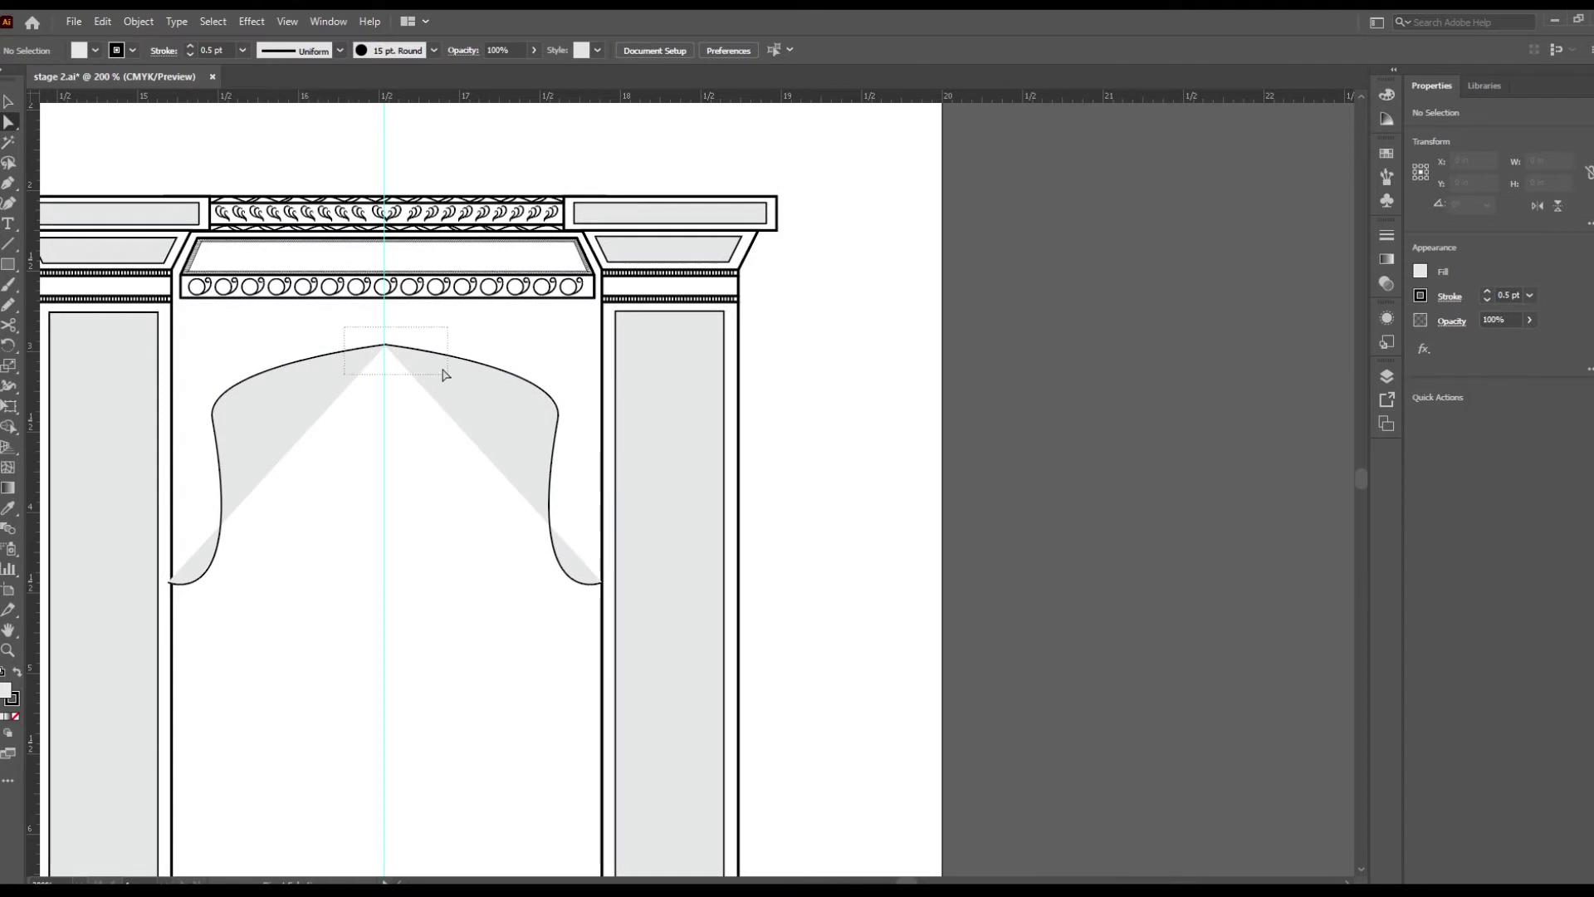
{"action": "key", "text": "slash"}
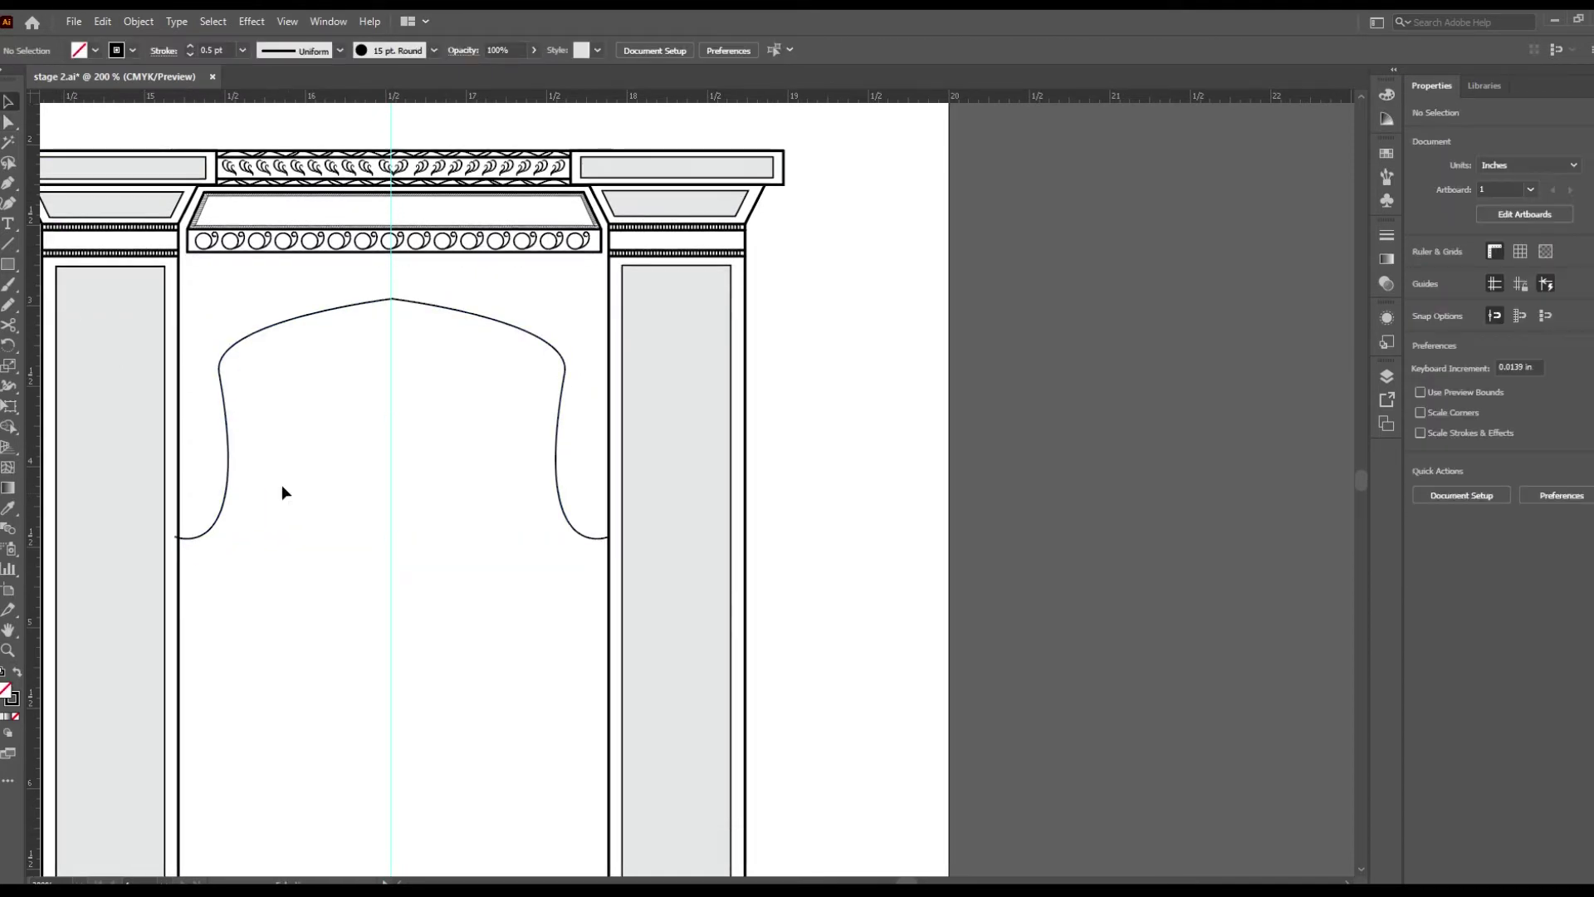
{"action": "left_click_drag", "start_coordinate": [281, 492], "coordinate": [274, 623]}
Step: Remove the arch's side legs, leaving only the shallow top curve
{"action": "key", "text": "p"}
{"action": "left_click", "coordinate": [606, 538]}
{"action": "scroll", "coordinate": [641, 452], "scroll_direction": "down", "scroll_amount": 5}
{"action": "left_click", "coordinate": [641, 726]}
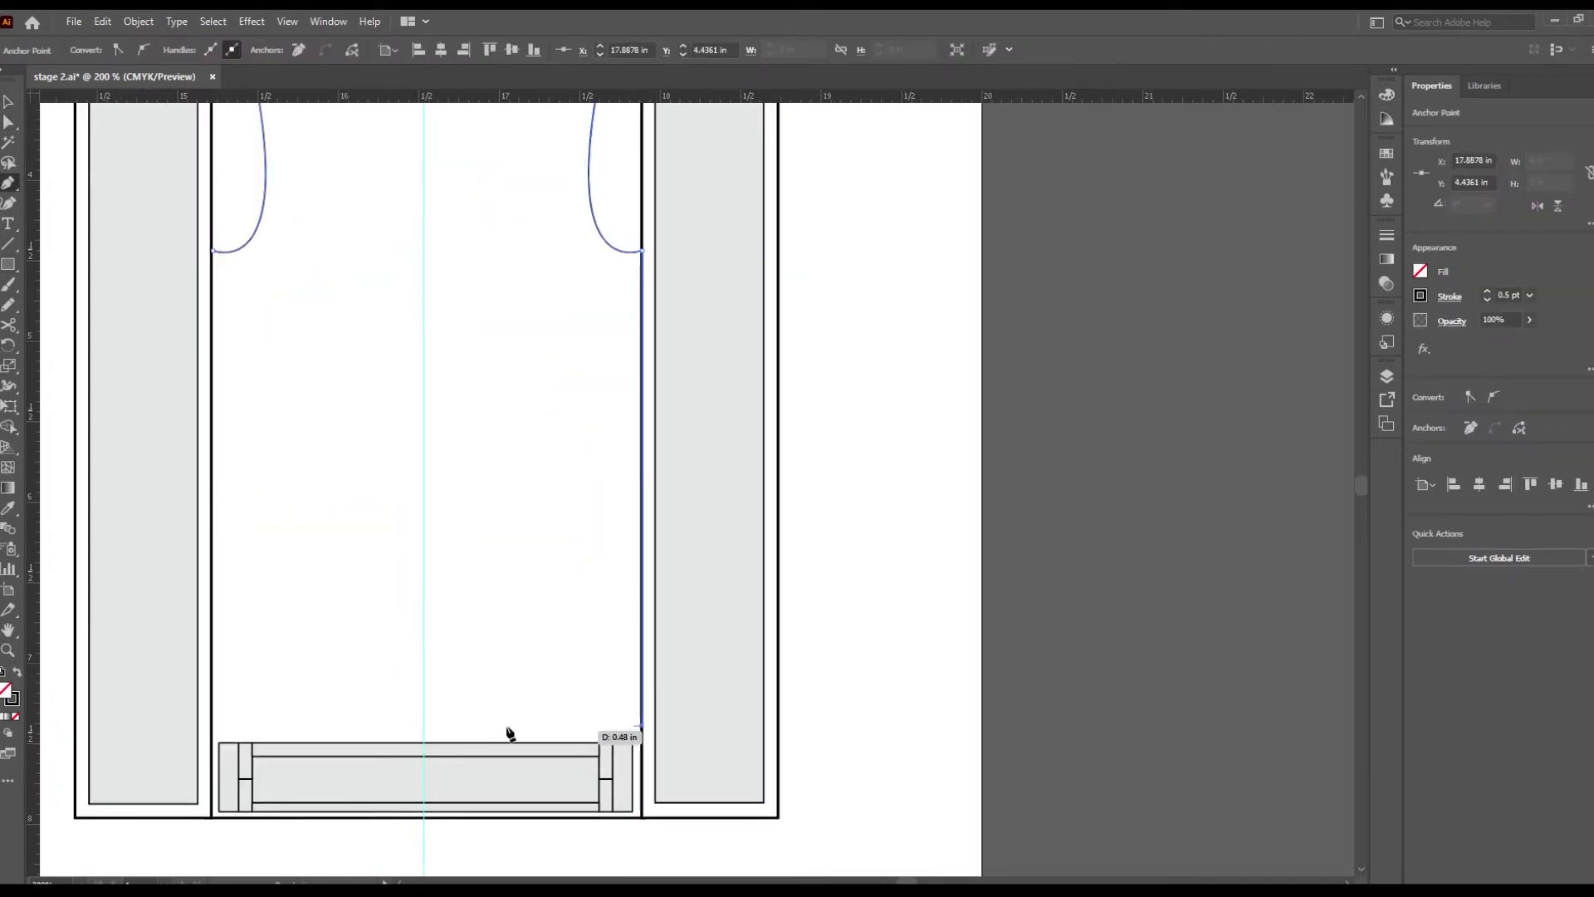
{"action": "key", "text": "ctrl+z"}
{"action": "scroll", "coordinate": [509, 732], "scroll_direction": "up", "scroll_amount": 5}
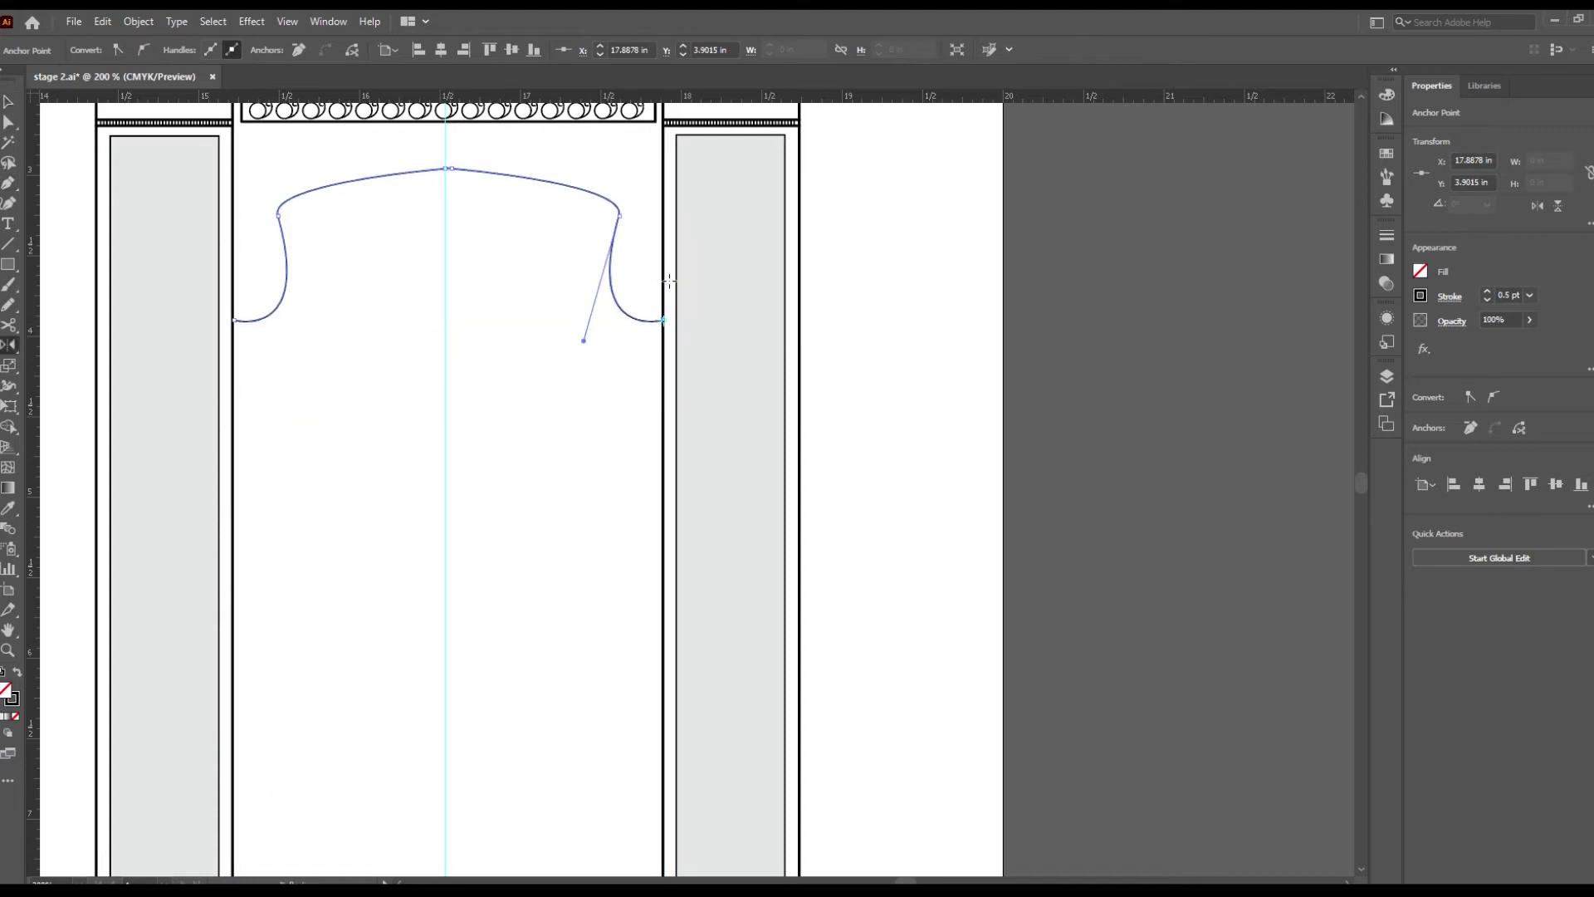
{"action": "key", "text": "ctrl+z"}
{"action": "key", "text": "ctrl+z"}
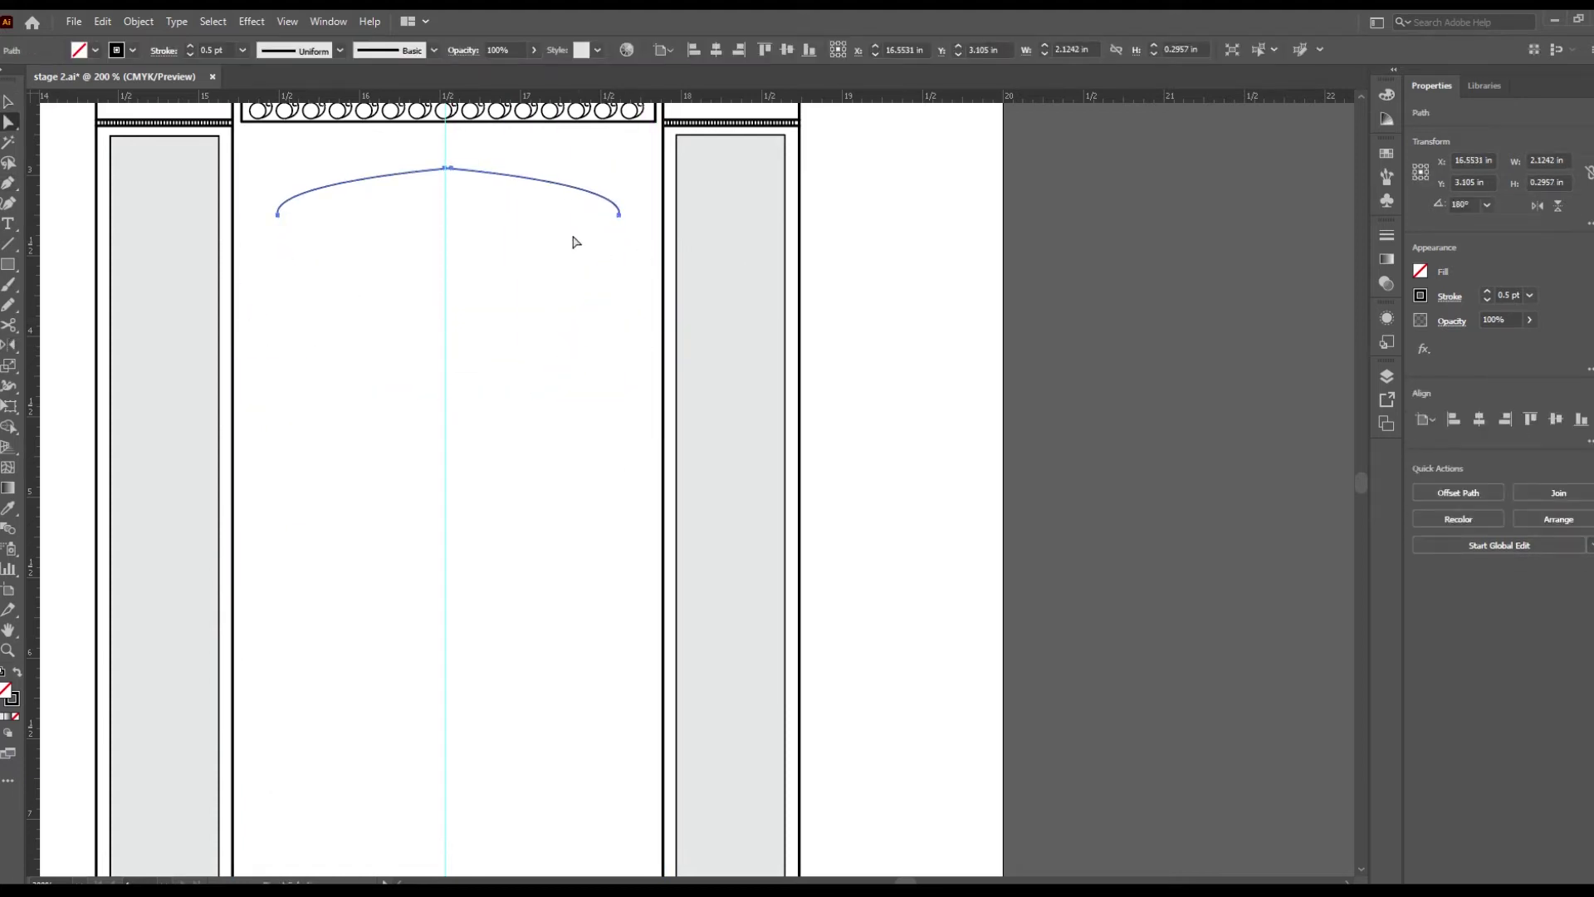
{"action": "key", "text": "p"}
{"action": "left_click_drag", "start_coordinate": [638, 291], "coordinate": [590, 334]}
{"action": "key", "text": "ctrl+z"}
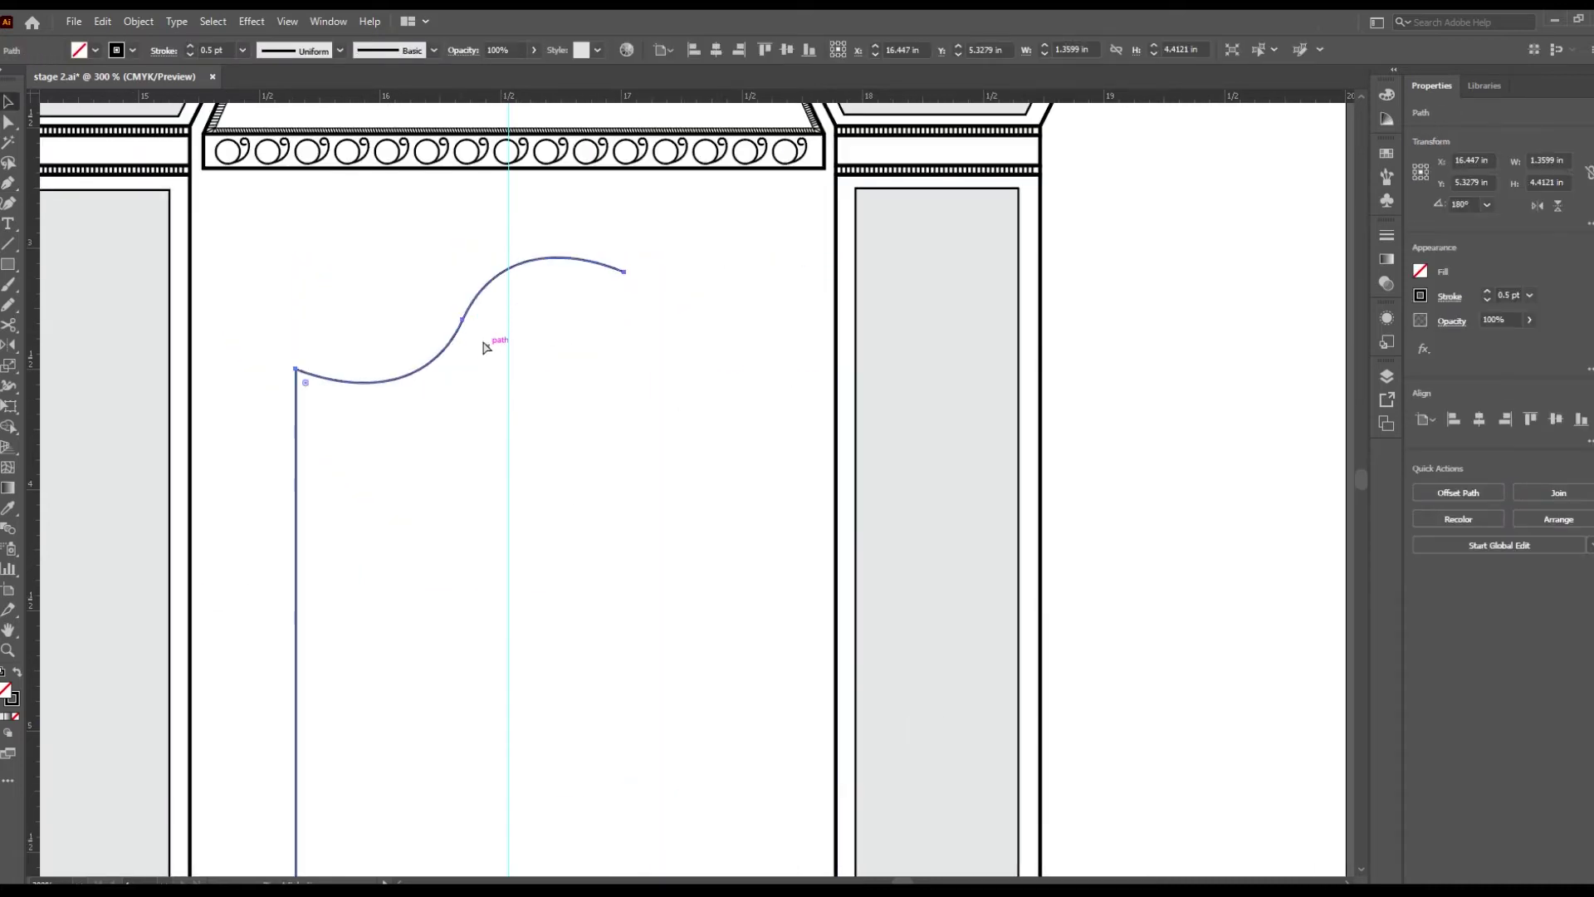
Step: Position the mirrored arch half and adjust anchors into a symmetric dome with a raised centre
{"action": "left_click_drag", "start_coordinate": [687, 275], "coordinate": [441, 249]}
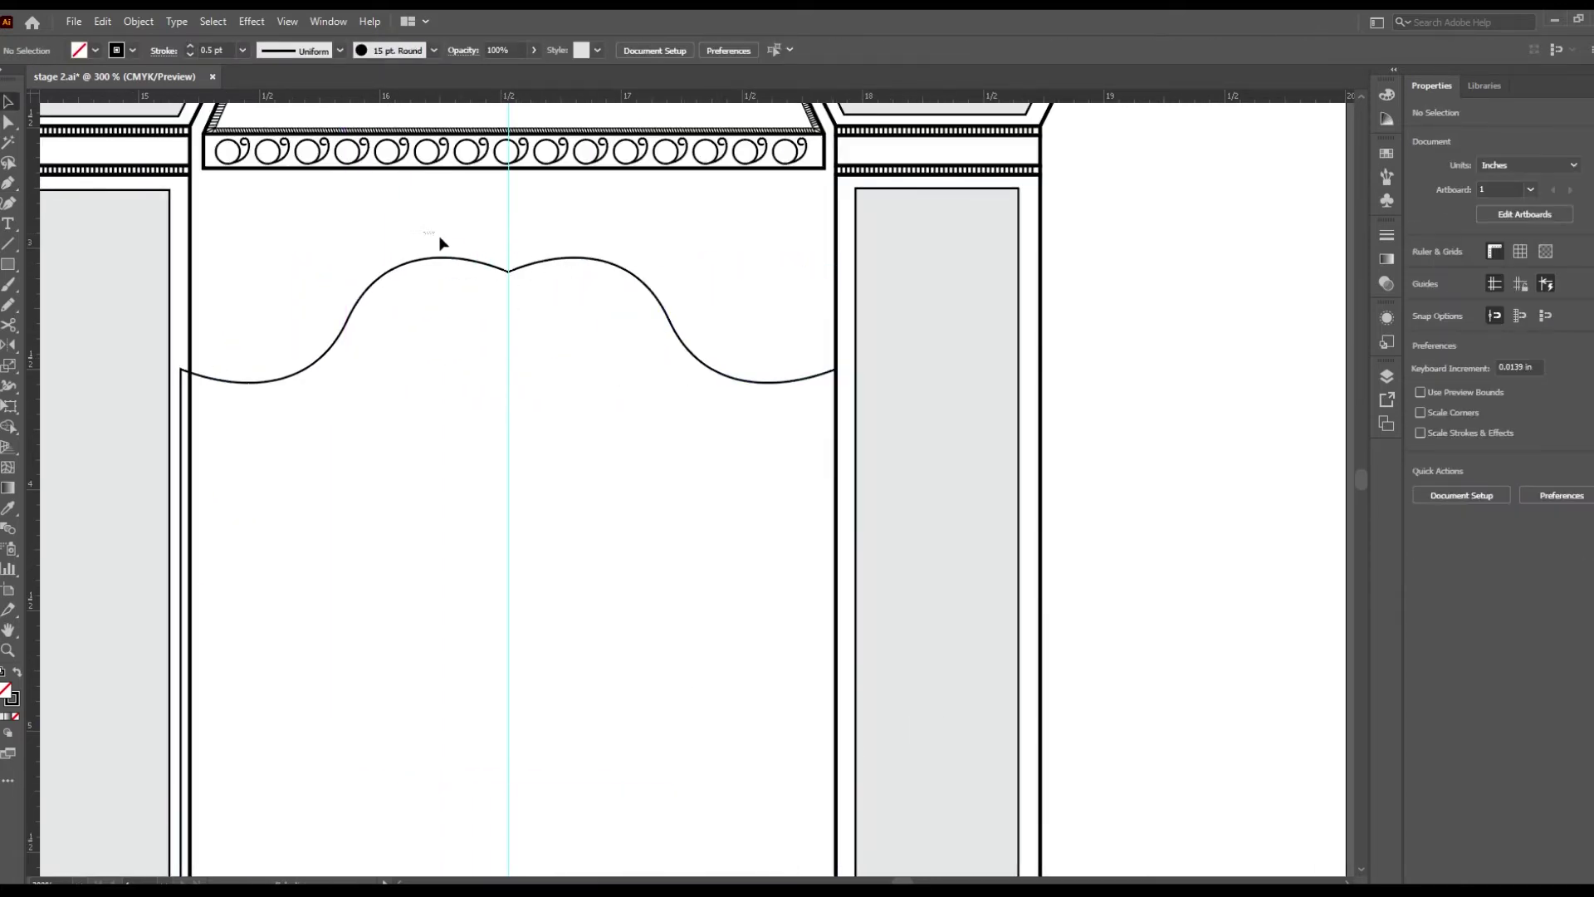
{"action": "key", "text": "ctrl+minus"}
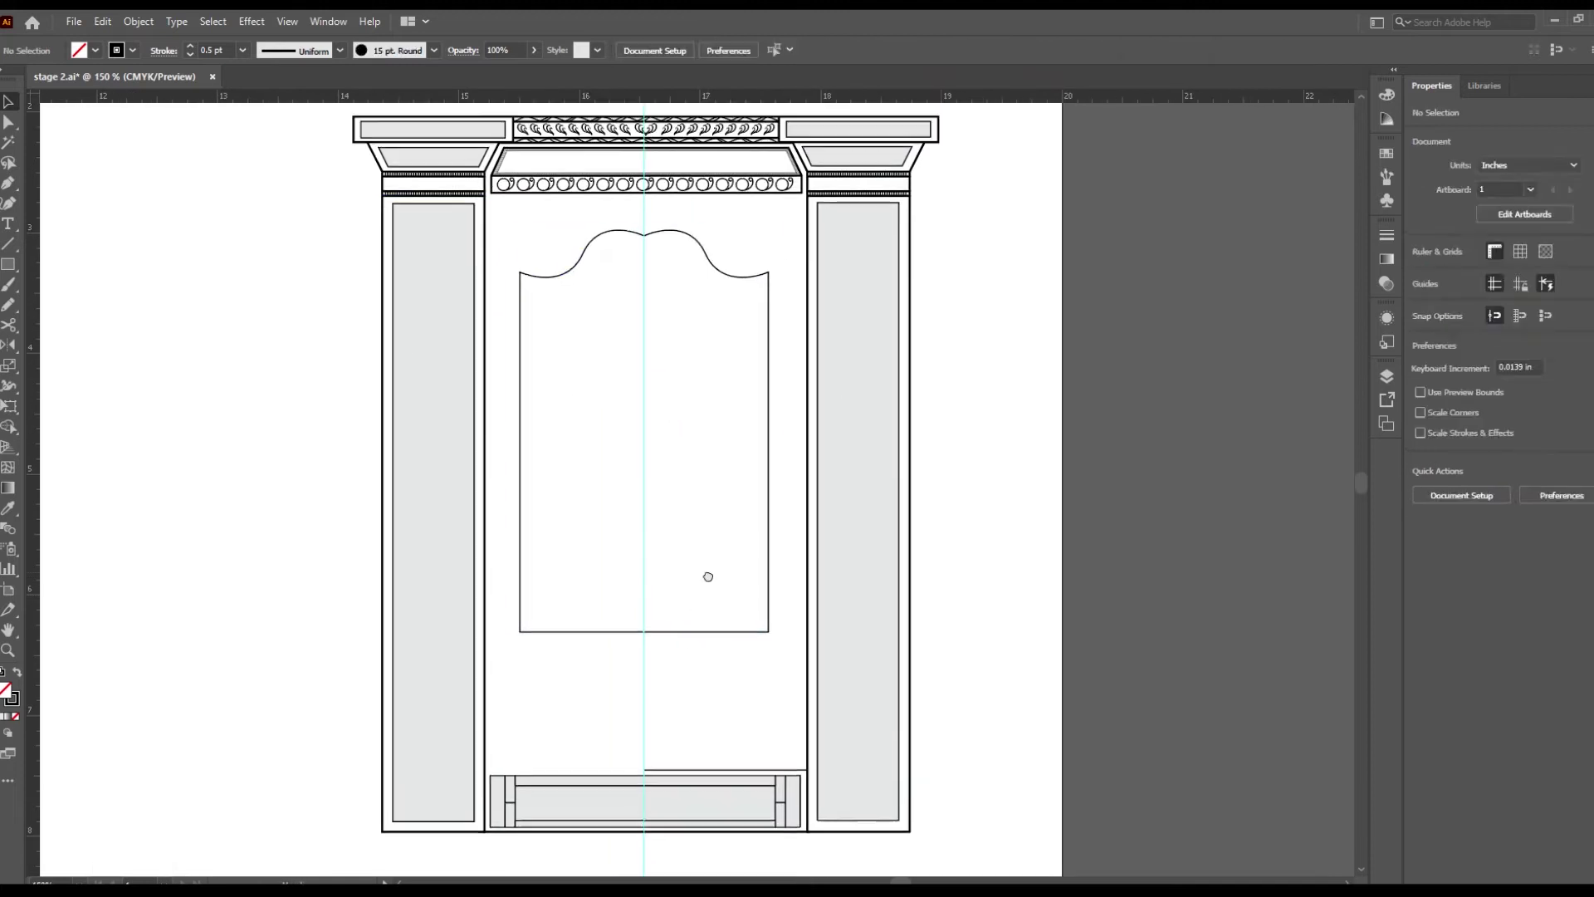
{"action": "key", "text": "ctrl+plus"}
{"action": "key", "text": "ctrl+plus"}
{"action": "key", "text": "ctrl+plus"}
{"action": "key", "text": "a"}
{"action": "left_click_drag", "start_coordinate": [736, 396], "coordinate": [790, 386]}
{"action": "left_click_drag", "start_coordinate": [576, 347], "coordinate": [577, 280]}
{"action": "left_click_drag", "start_coordinate": [413, 383], "coordinate": [370, 385]}
{"action": "left_click", "coordinate": [613, 387]}
{"action": "key", "text": "ctrl+minus"}
{"action": "key", "text": "ctrl+minus"}
{"action": "key", "text": "ctrl+minus"}
Step: Select the arch and fill it light grey with the Eyedropper from a grey panel
{"action": "left_click", "coordinate": [665, 222]}
{"action": "key", "text": "ctrl+plus"}
{"action": "scroll", "coordinate": [741, 601], "scroll_direction": "down", "scroll_amount": 4}
{"action": "scroll", "coordinate": [740, 601], "scroll_direction": "up", "scroll_amount": 4}
{"action": "left_click", "coordinate": [690, 502]}
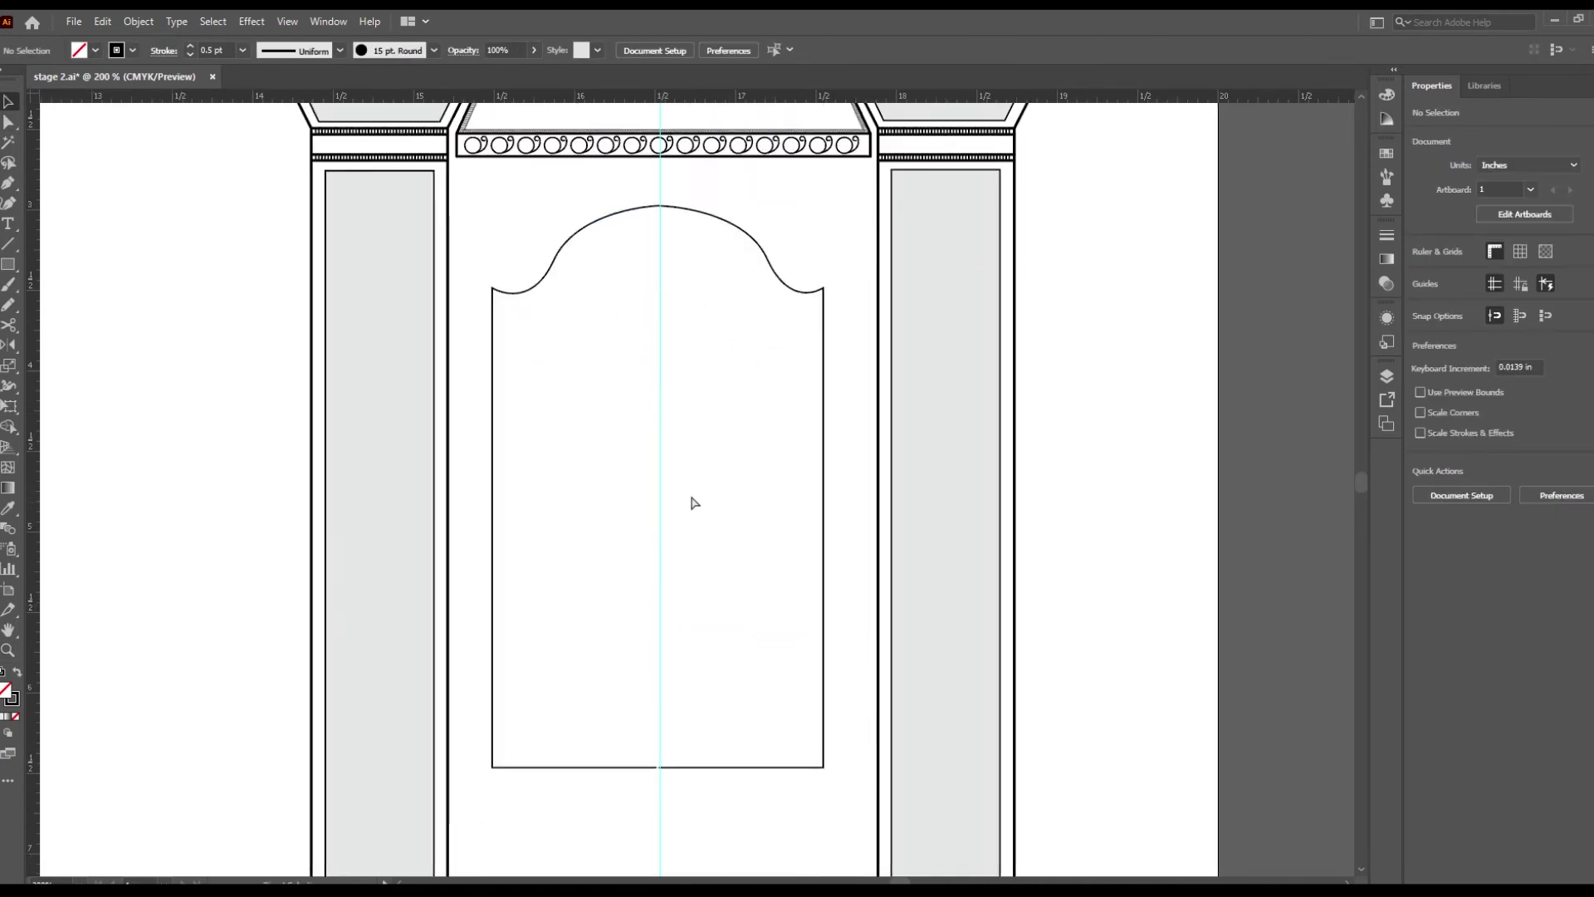
{"action": "key", "text": "ctrl+minus"}
{"action": "key", "text": "ctrl+plus"}
{"action": "scroll", "coordinate": [857, 500], "scroll_direction": "up", "scroll_amount": 3}
{"action": "left_click", "coordinate": [819, 498]}
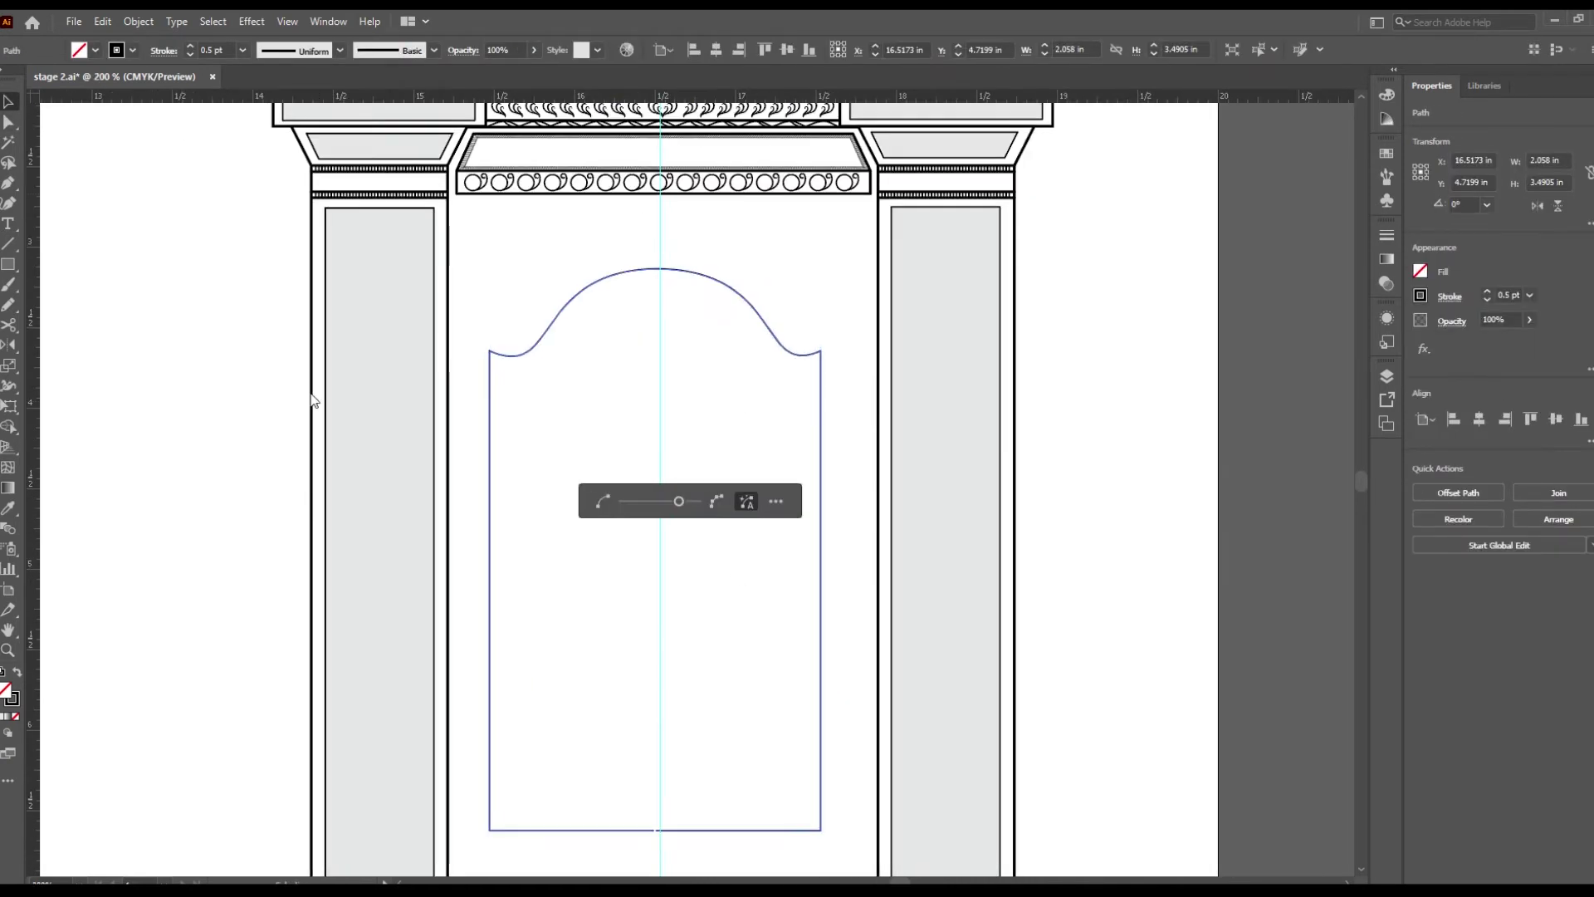
{"action": "key", "text": "i"}
{"action": "left_click", "coordinate": [951, 494]}
Step: Draw a closed angled ledge shape below the arch panel with the Pen tool
{"action": "key", "text": "ctrl+shift+a"}
{"action": "scroll", "coordinate": [705, 658], "scroll_direction": "down", "scroll_amount": 4}
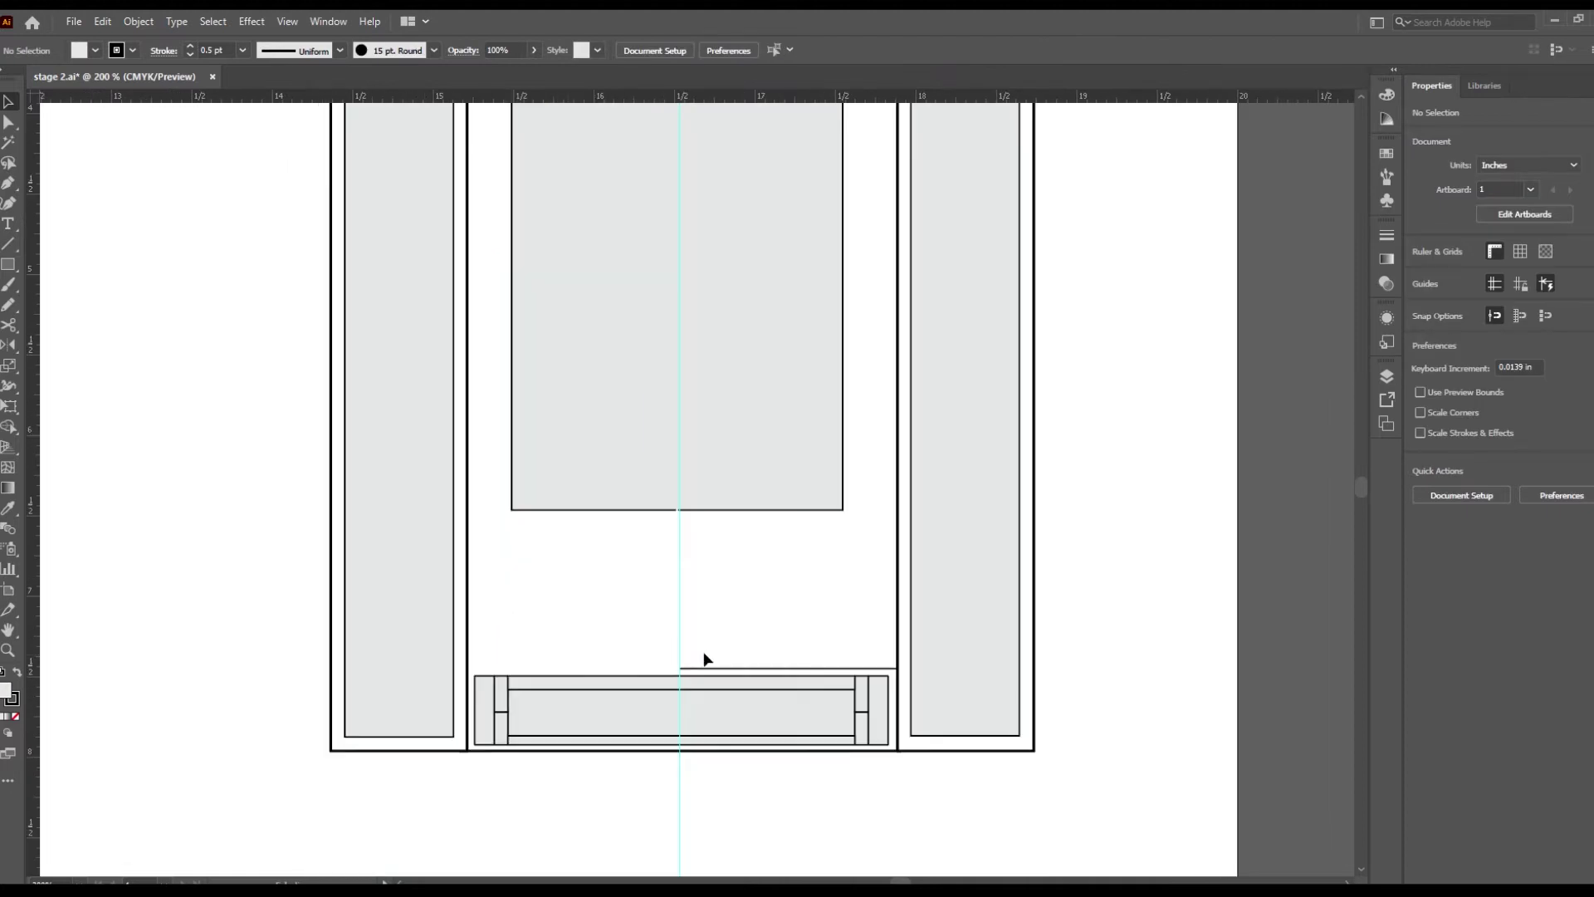
{"action": "scroll", "coordinate": [736, 648], "scroll_direction": "up", "scroll_amount": 1}
{"action": "key", "text": "p"}
{"action": "left_click", "coordinate": [809, 610]}
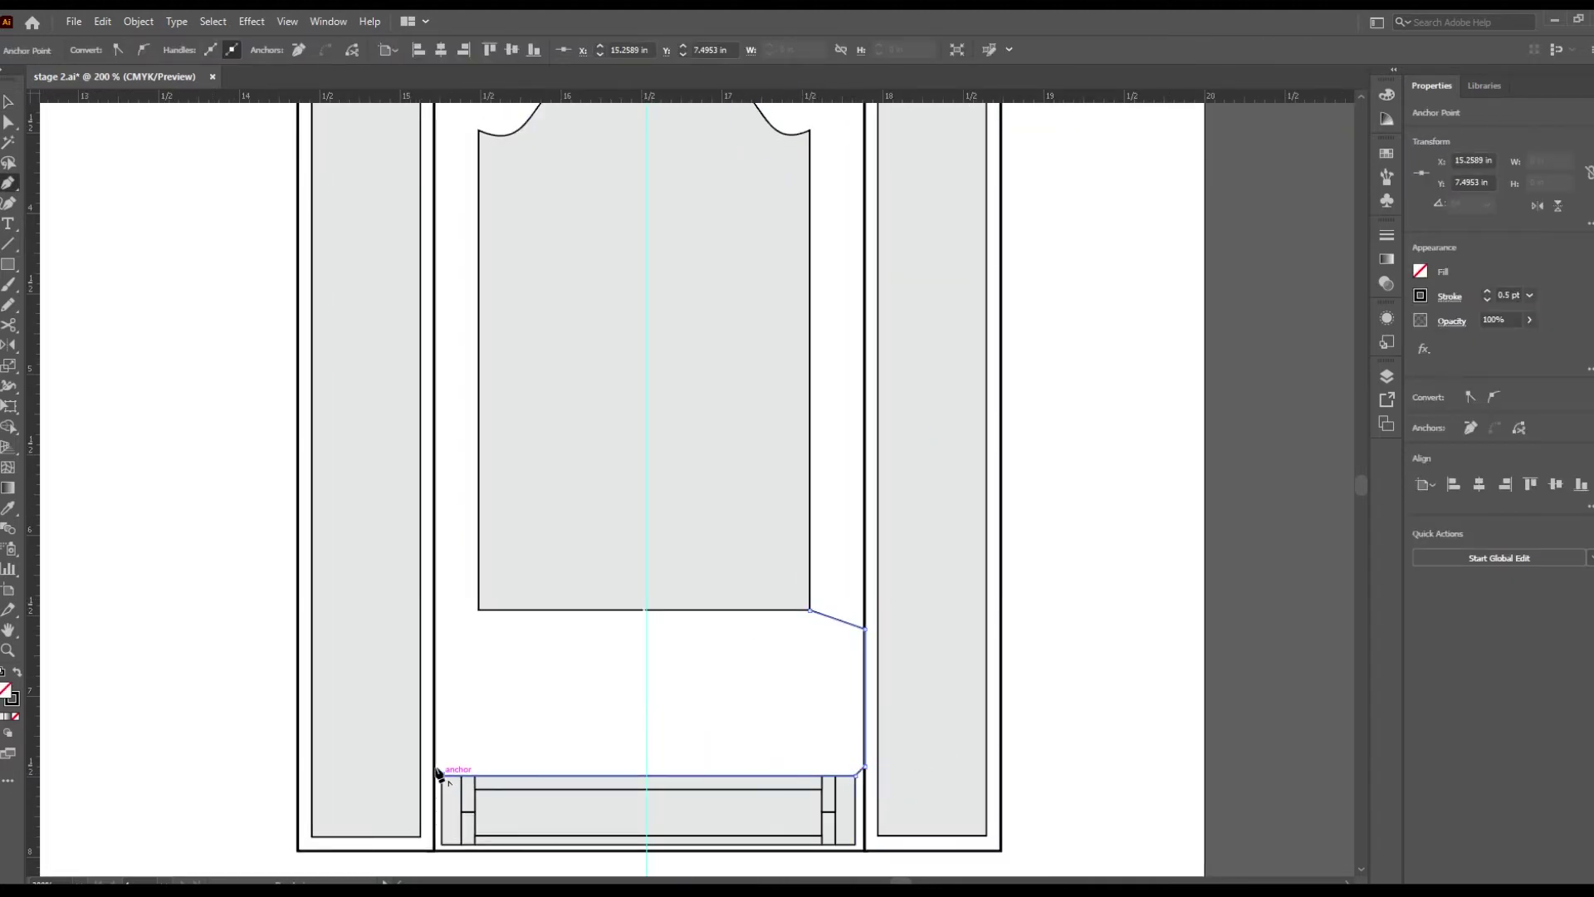
{"action": "left_click", "coordinate": [439, 774]}
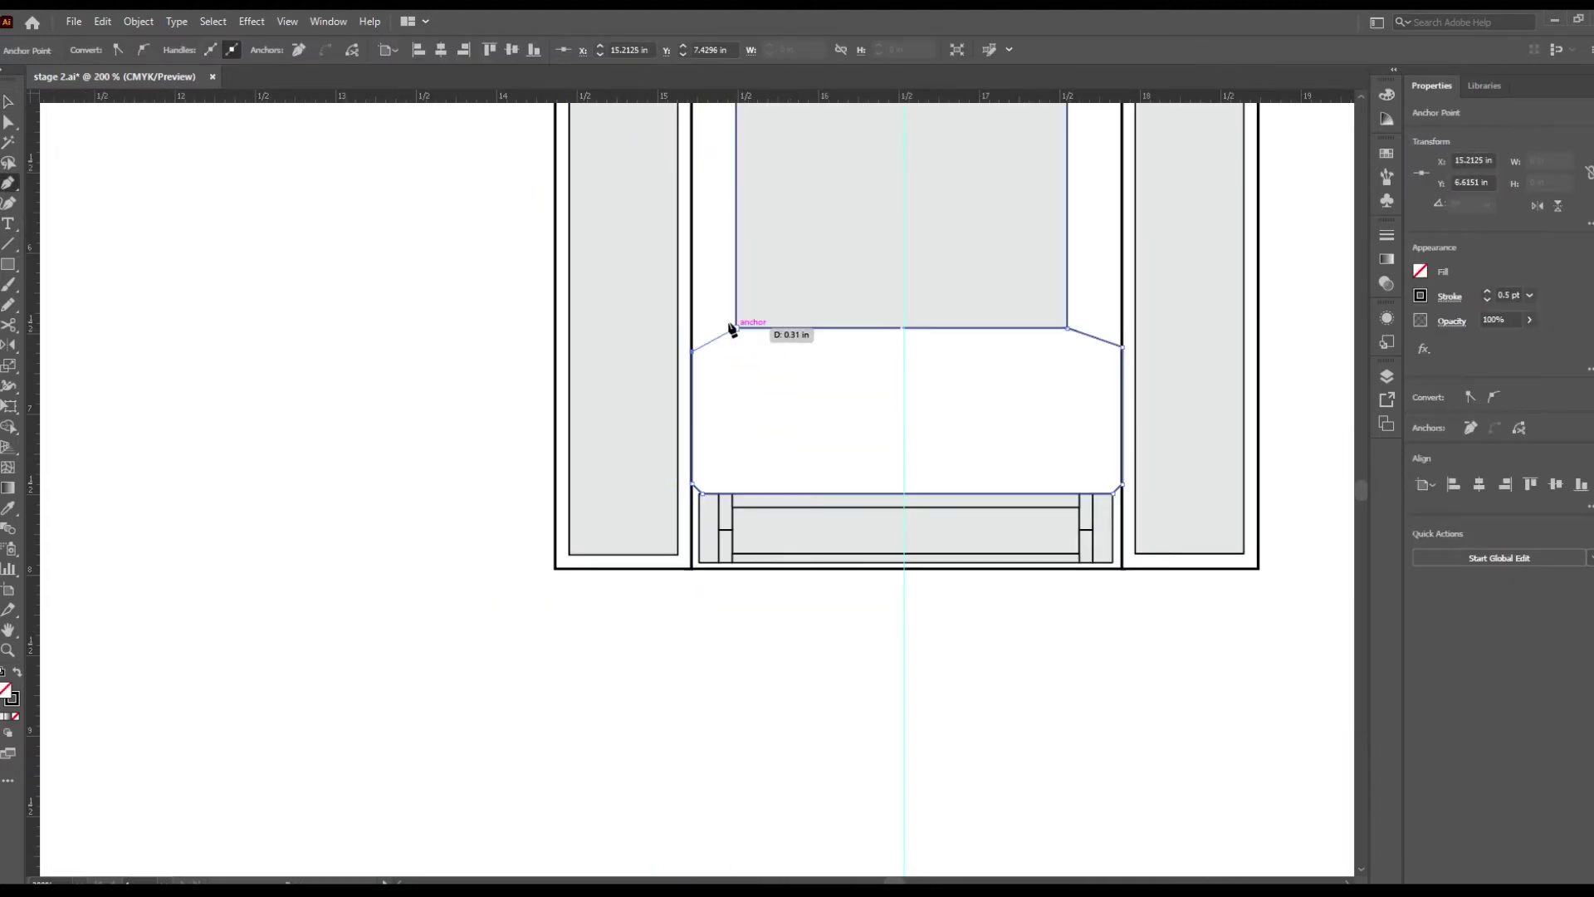
{"action": "left_click", "coordinate": [736, 327]}
{"action": "key", "text": "ctrl+shift+a"}
Step: Zoom in on the base drawer and Pen-draw a closed bevelled frame outline around it
{"action": "scroll", "coordinate": [965, 334], "scroll_direction": "up", "scroll_amount": 3}
{"action": "scroll", "coordinate": [841, 446], "scroll_direction": "down", "scroll_amount": 2}
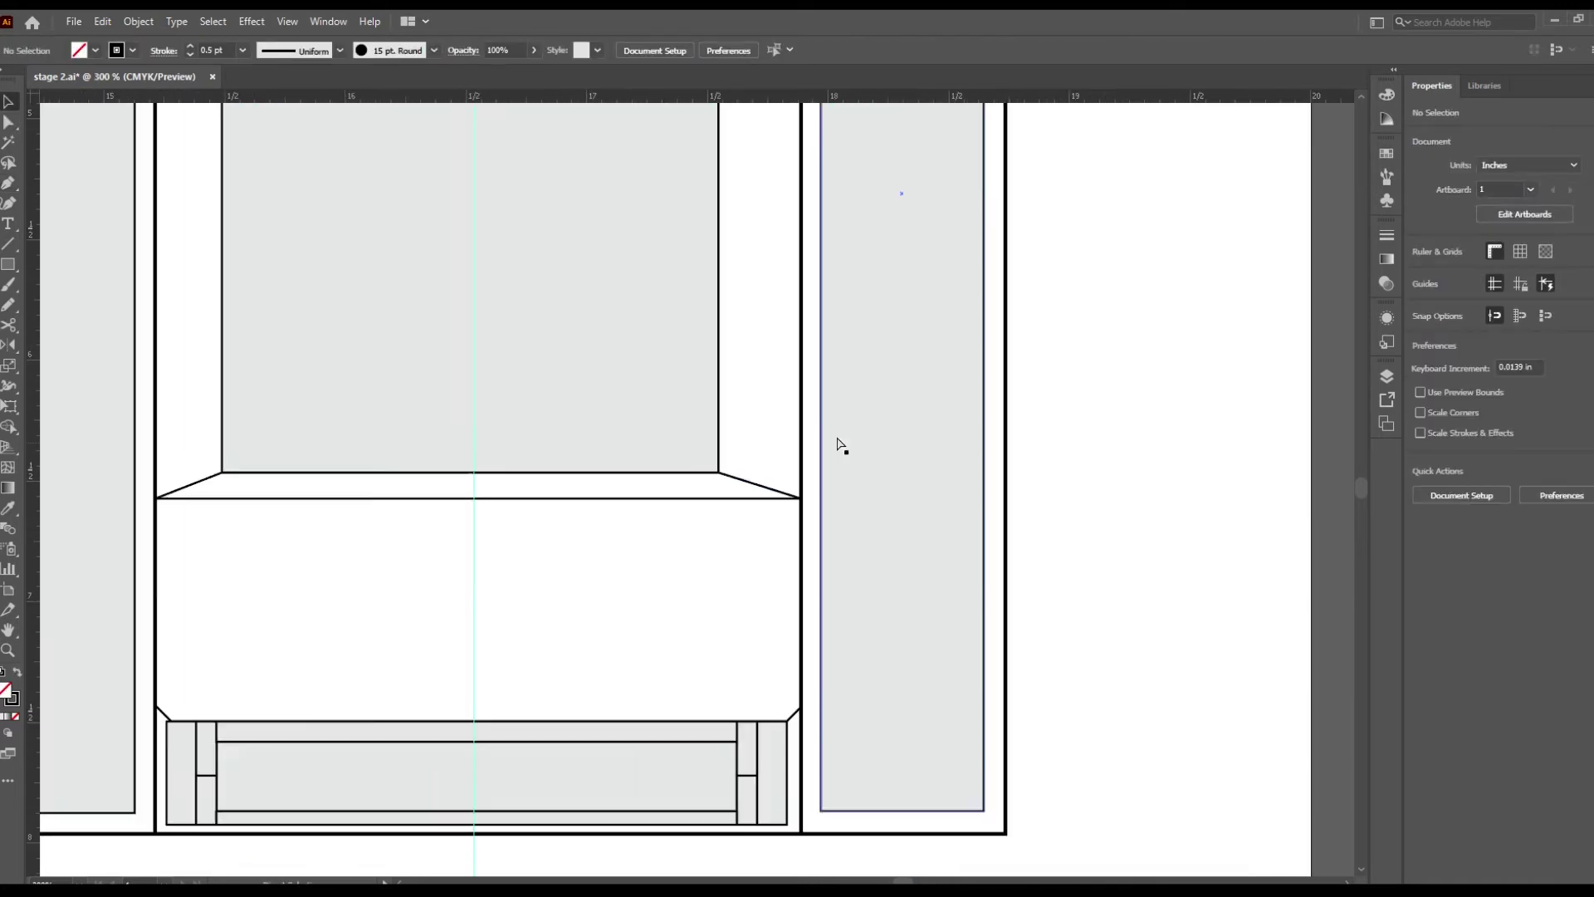
{"action": "scroll", "coordinate": [841, 446], "scroll_direction": "down", "scroll_amount": 2}
{"action": "key", "text": "ctrl+z"}
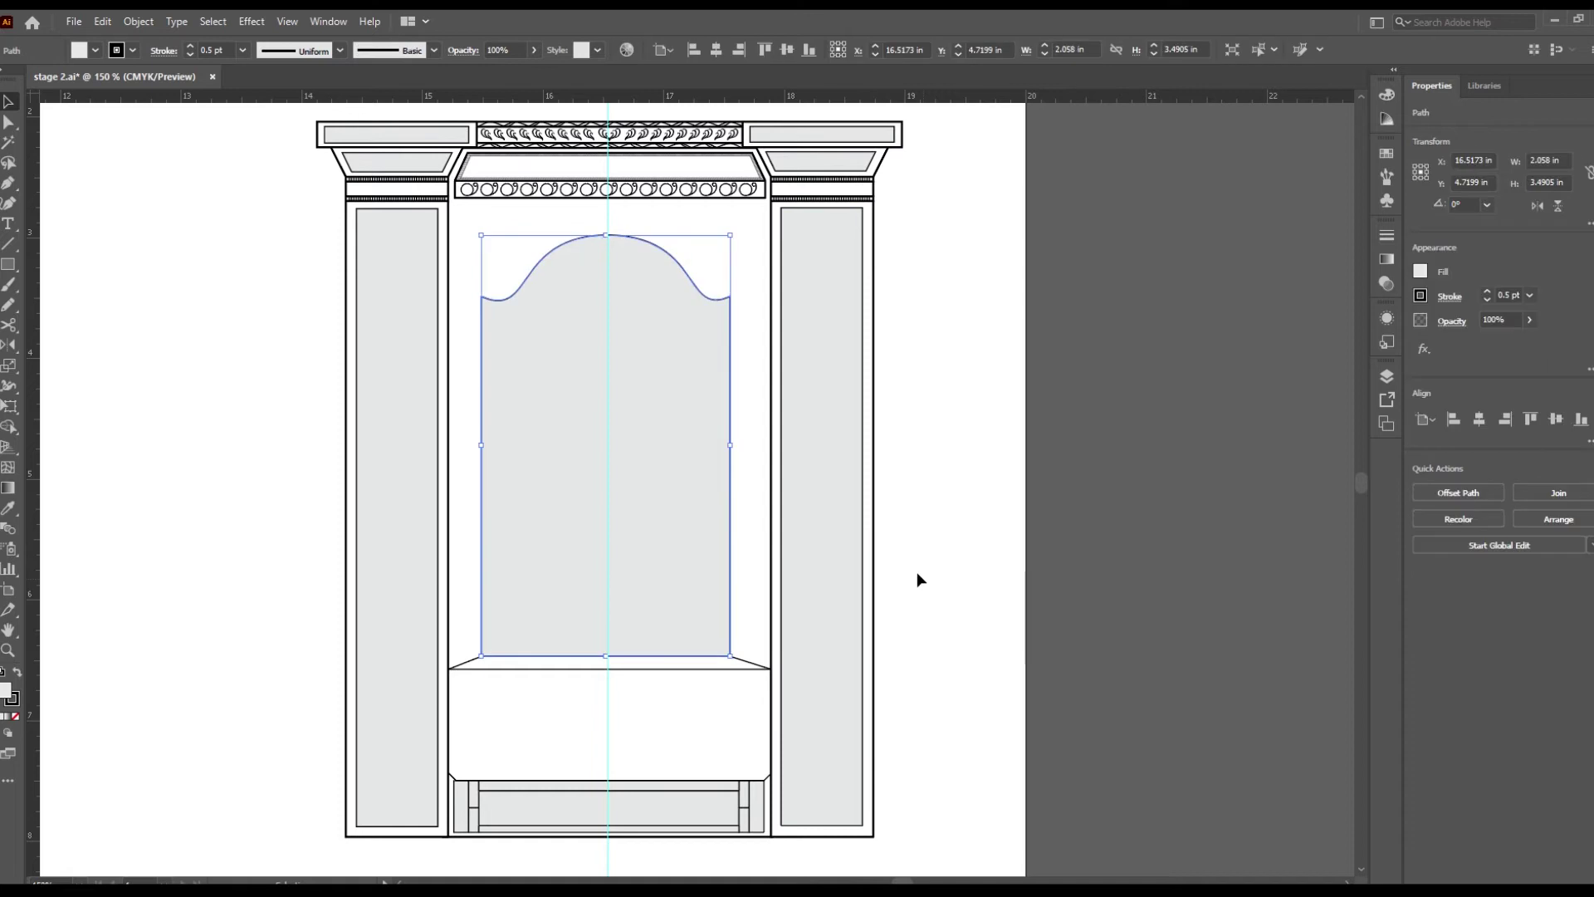
{"action": "scroll", "coordinate": [917, 579], "scroll_direction": "down", "scroll_amount": 2}
{"action": "left_click_drag", "start_coordinate": [581, 171], "coordinate": [760, 221]}
{"action": "scroll", "coordinate": [691, 670], "scroll_direction": "up", "scroll_amount": 5}
{"action": "left_click", "coordinate": [691, 670]}
{"action": "key", "text": "ctrl+shift+a"}
{"action": "left_click_drag", "start_coordinate": [370, 722], "coordinate": [207, 707]}
{"action": "left_click", "coordinate": [1034, 706]}
{"action": "left_click", "coordinate": [1062, 778]}
{"action": "key", "text": "p"}
{"action": "left_click", "coordinate": [215, 700]}
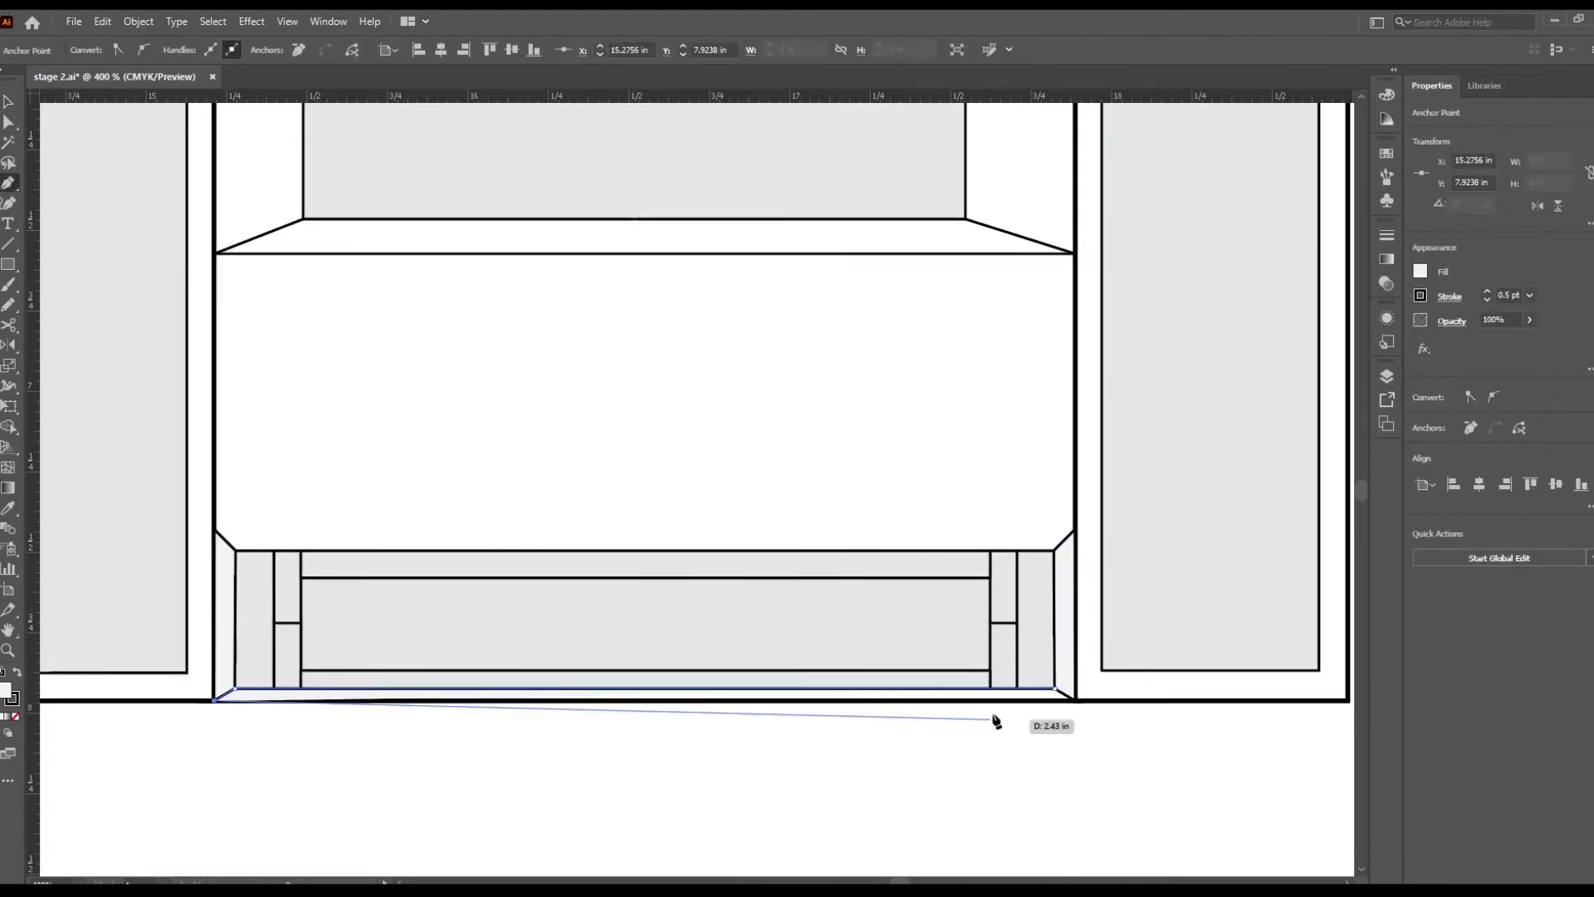
{"action": "scroll", "coordinate": [494, 736], "scroll_direction": "down", "scroll_amount": 3, "text": "alt"}
{"action": "scroll", "coordinate": [747, 576], "scroll_direction": "up", "scroll_amount": 3, "text": "alt"}
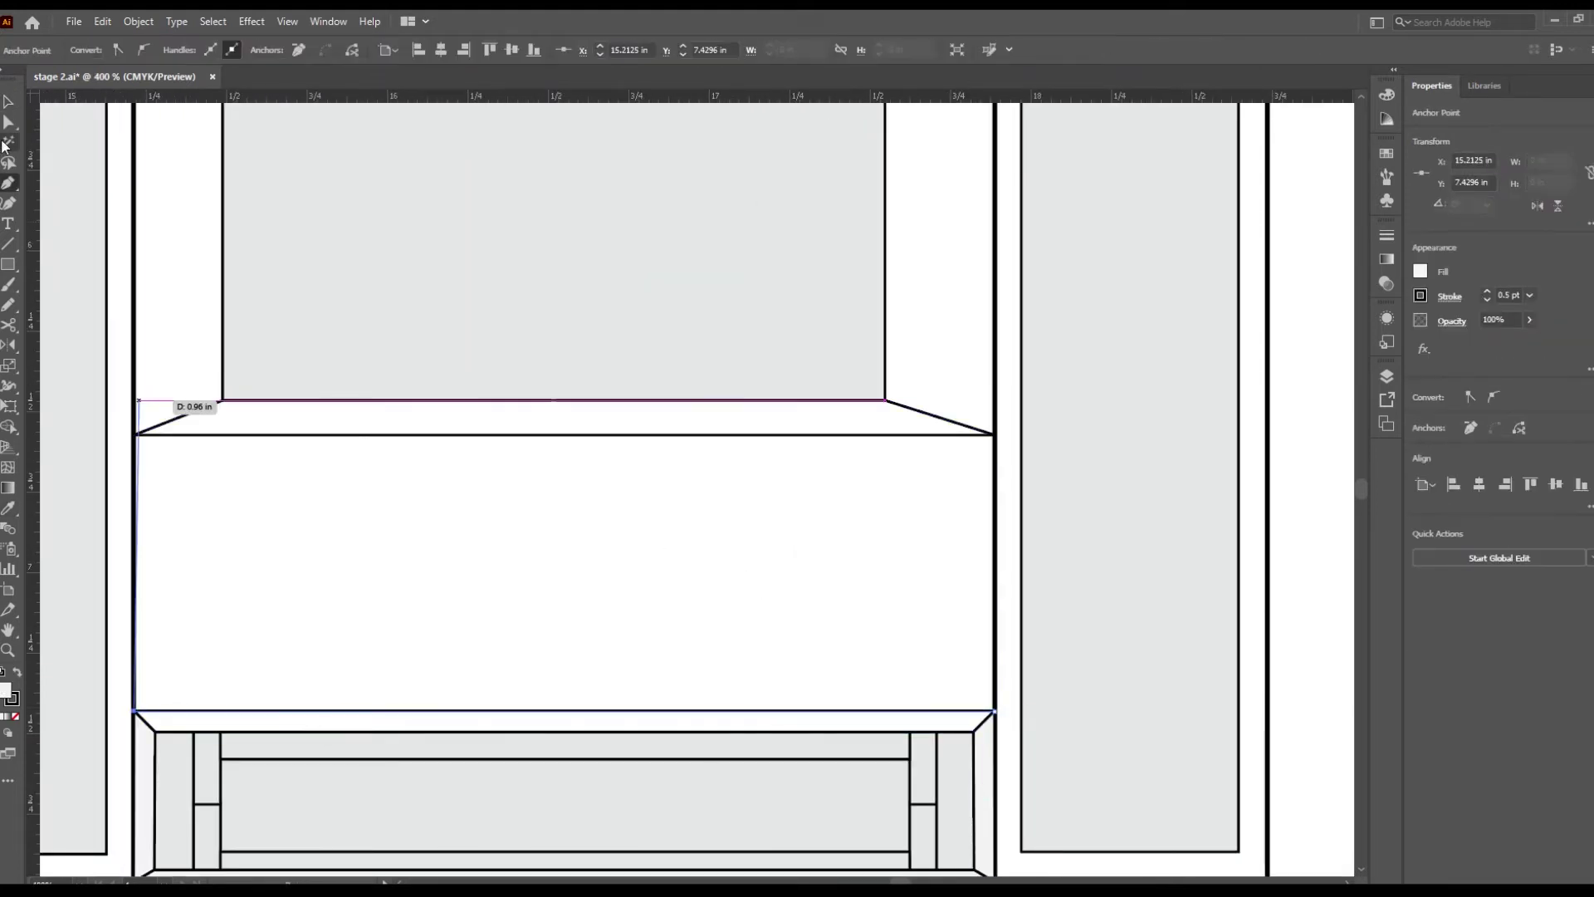
{"action": "scroll", "coordinate": [544, 783], "scroll_direction": "down", "scroll_amount": 3, "text": "alt"}
{"action": "scroll", "coordinate": [523, 534], "scroll_direction": "up", "scroll_amount": 4, "text": "alt"}
{"action": "scroll", "coordinate": [1043, 597], "scroll_direction": "right", "scroll_amount": 3}
{"action": "scroll", "coordinate": [581, 581], "scroll_direction": "left", "scroll_amount": 3}
{"action": "left_click", "coordinate": [403, 573]}
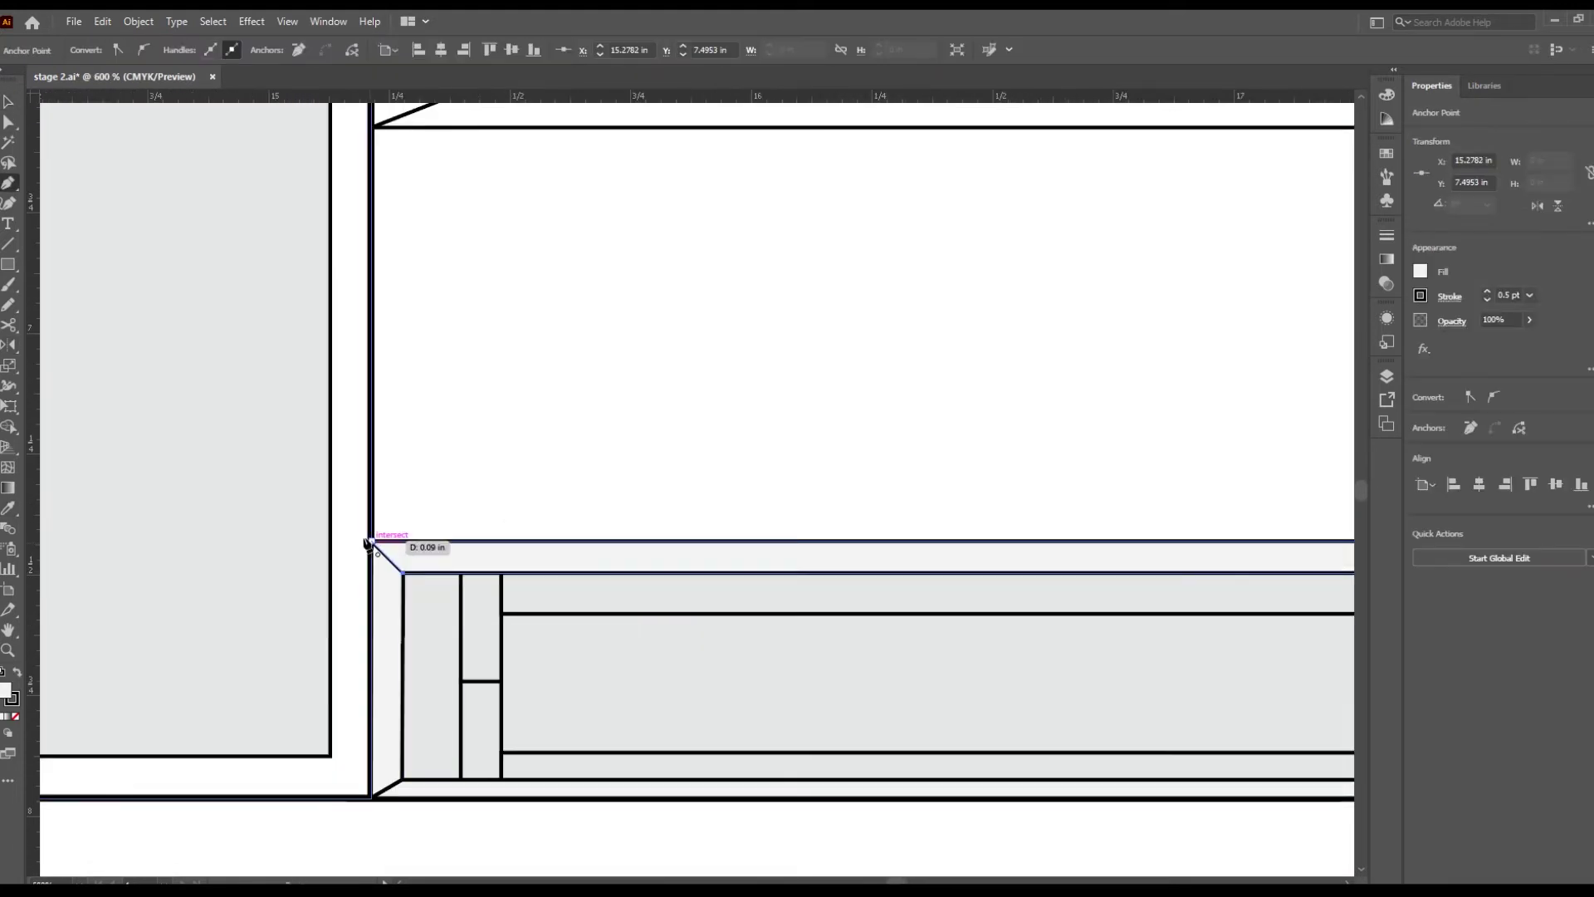
{"action": "left_click", "coordinate": [367, 544]}
{"action": "key", "text": "v"}
Step: Check the arch panel's inset outline, then bring the bottom of the backdrop into view
{"action": "scroll", "coordinate": [368, 543], "scroll_direction": "down", "scroll_amount": 3, "text": "alt"}
{"action": "scroll", "coordinate": [872, 581], "scroll_direction": "up", "scroll_amount": 2, "text": "alt"}
{"action": "left_click", "coordinate": [705, 310]}
{"action": "scroll", "coordinate": [1003, 512], "scroll_direction": "up", "scroll_amount": 2, "text": "alt"}
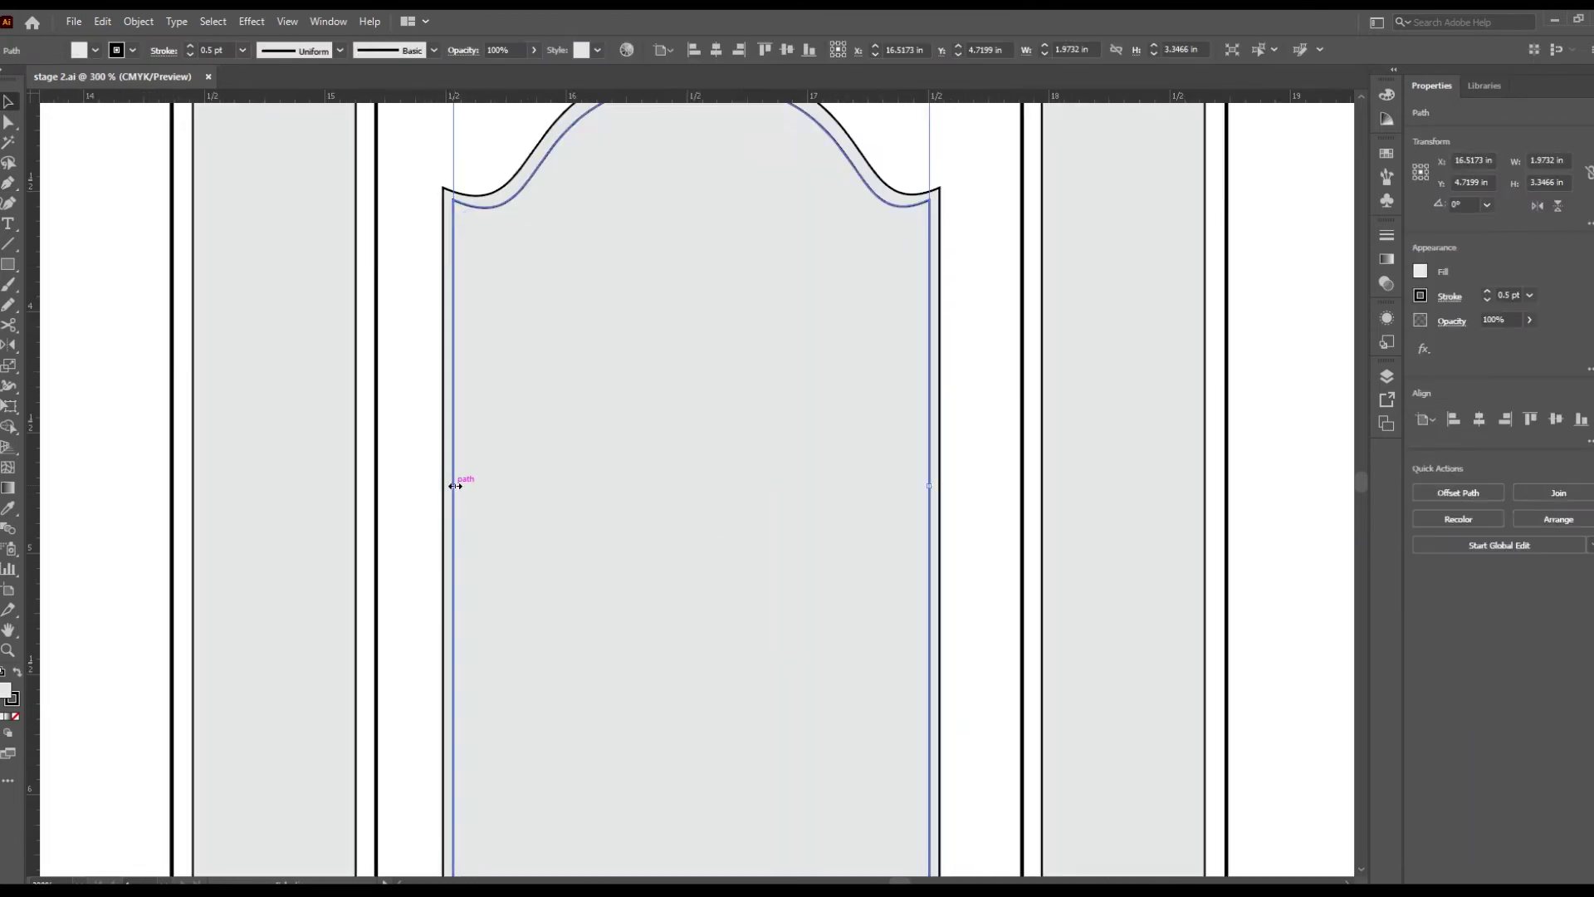
{"action": "scroll", "coordinate": [751, 634], "scroll_direction": "down", "scroll_amount": 5}
{"action": "scroll", "coordinate": [921, 558], "scroll_direction": "down", "scroll_amount": 3, "text": "alt"}
{"action": "left_click", "coordinate": [921, 558]}
{"action": "scroll", "coordinate": [922, 558], "scroll_direction": "up", "scroll_amount": 1, "text": "alt"}
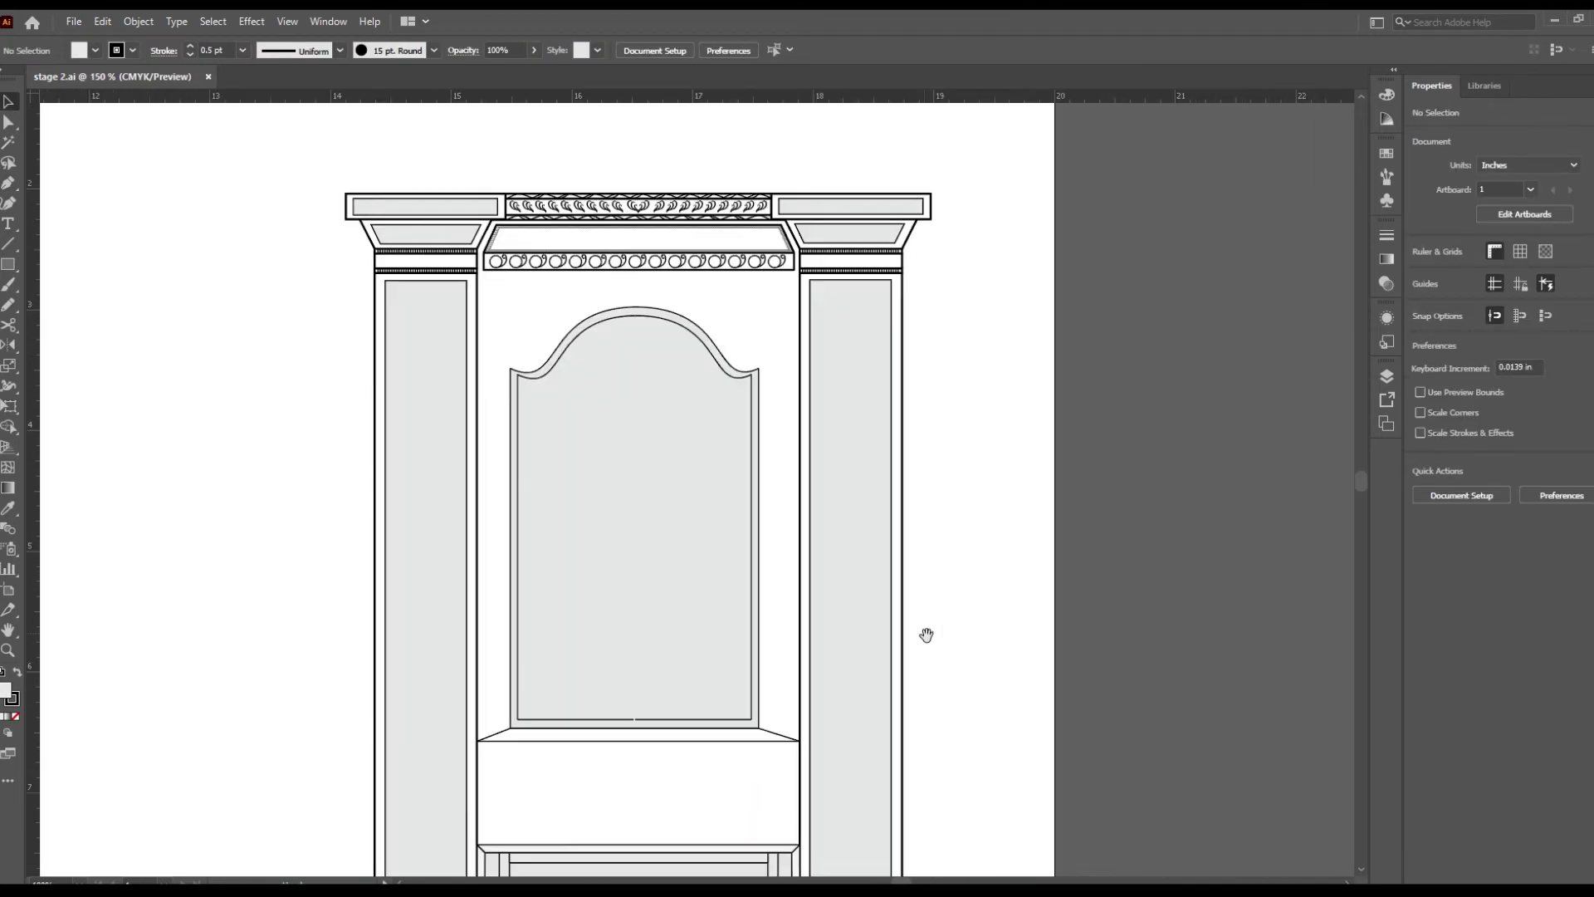
{"action": "left_click_drag", "start_coordinate": [926, 635], "coordinate": [904, 438]}
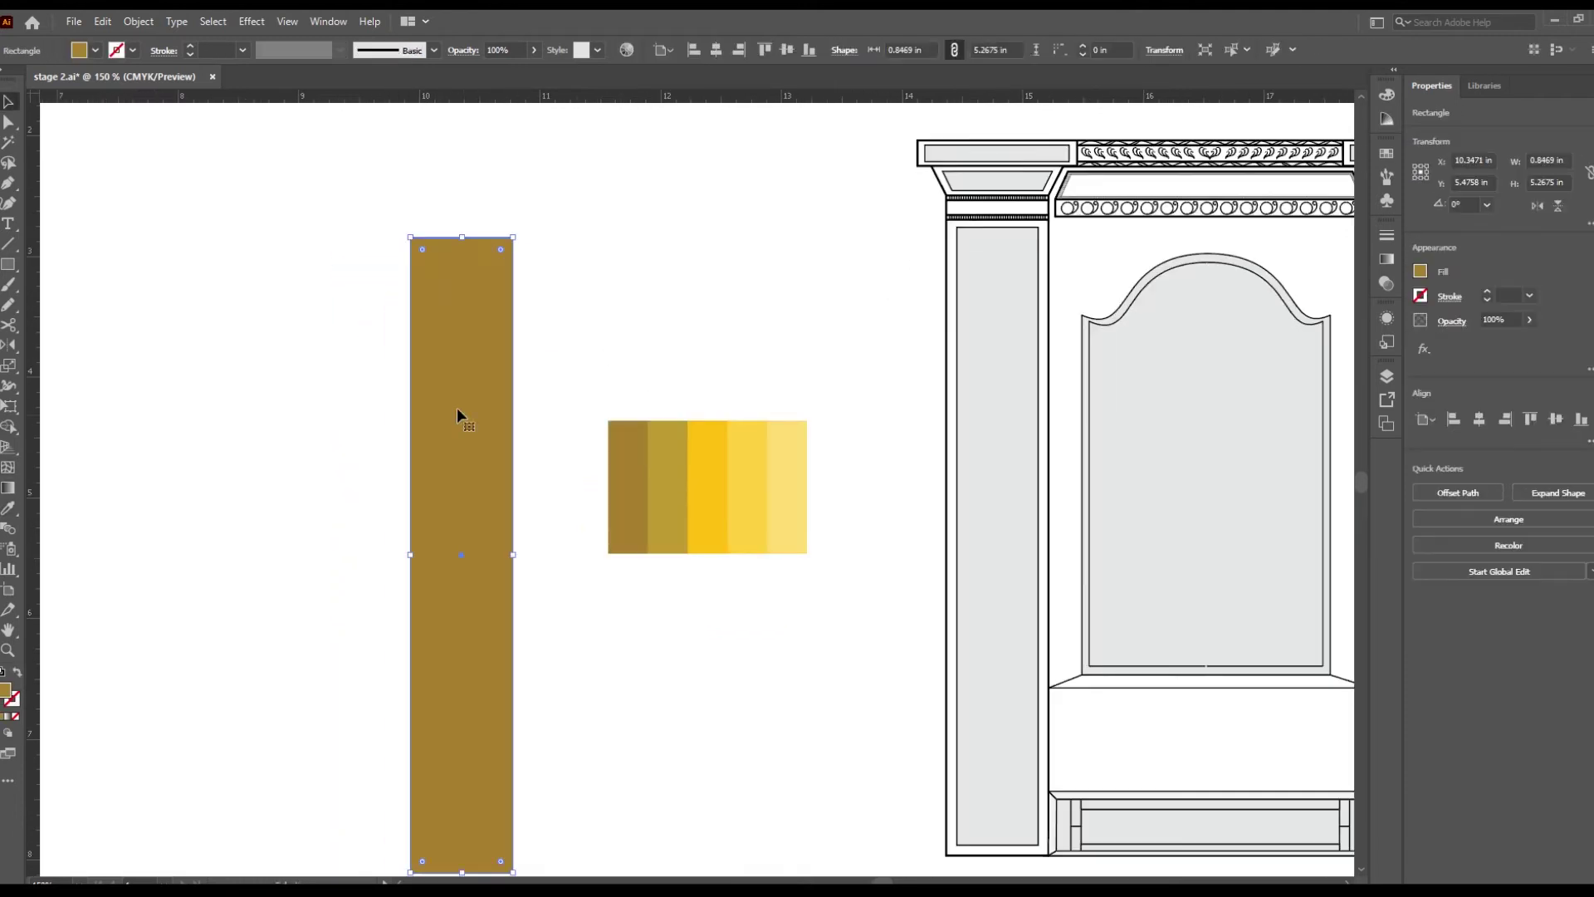
Step: Add a vertical mesh line to the column and colour its points bright yellow and dark gold
{"action": "left_click", "coordinate": [499, 237]}
{"action": "key", "text": "i"}
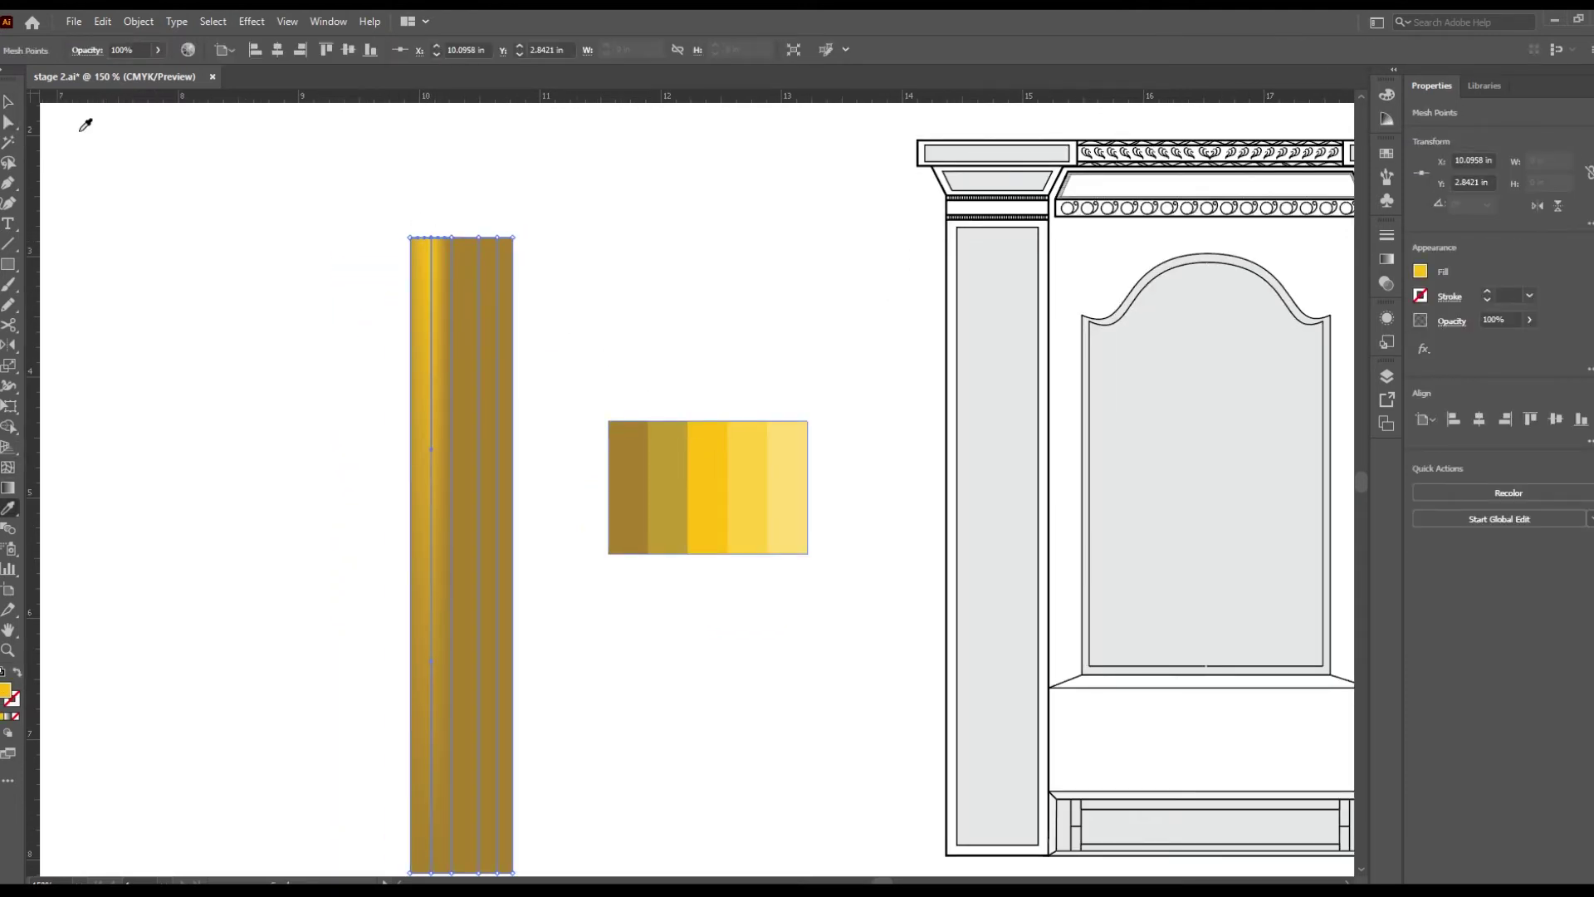
{"action": "left_click", "coordinate": [669, 434]}
{"action": "left_click", "coordinate": [473, 239]}
{"action": "left_click", "coordinate": [752, 485]}
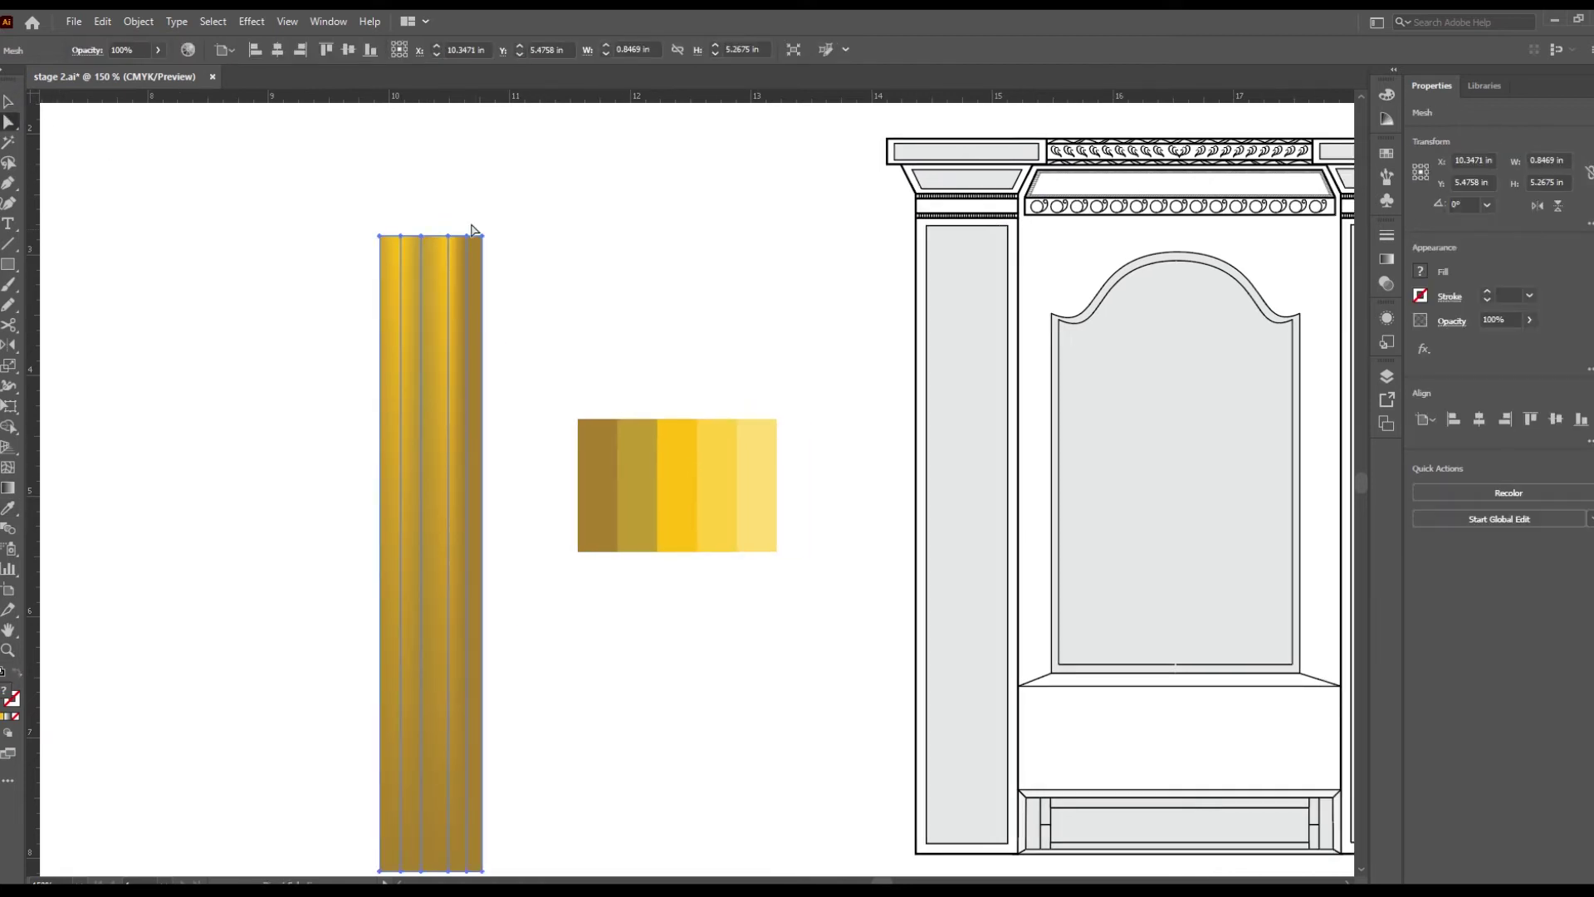
{"action": "key", "text": "a"}
{"action": "scroll", "coordinate": [470, 662], "scroll_direction": "down", "scroll_amount": 3}
{"action": "left_click", "coordinate": [469, 657]}
{"action": "left_click", "coordinate": [620, 324]}
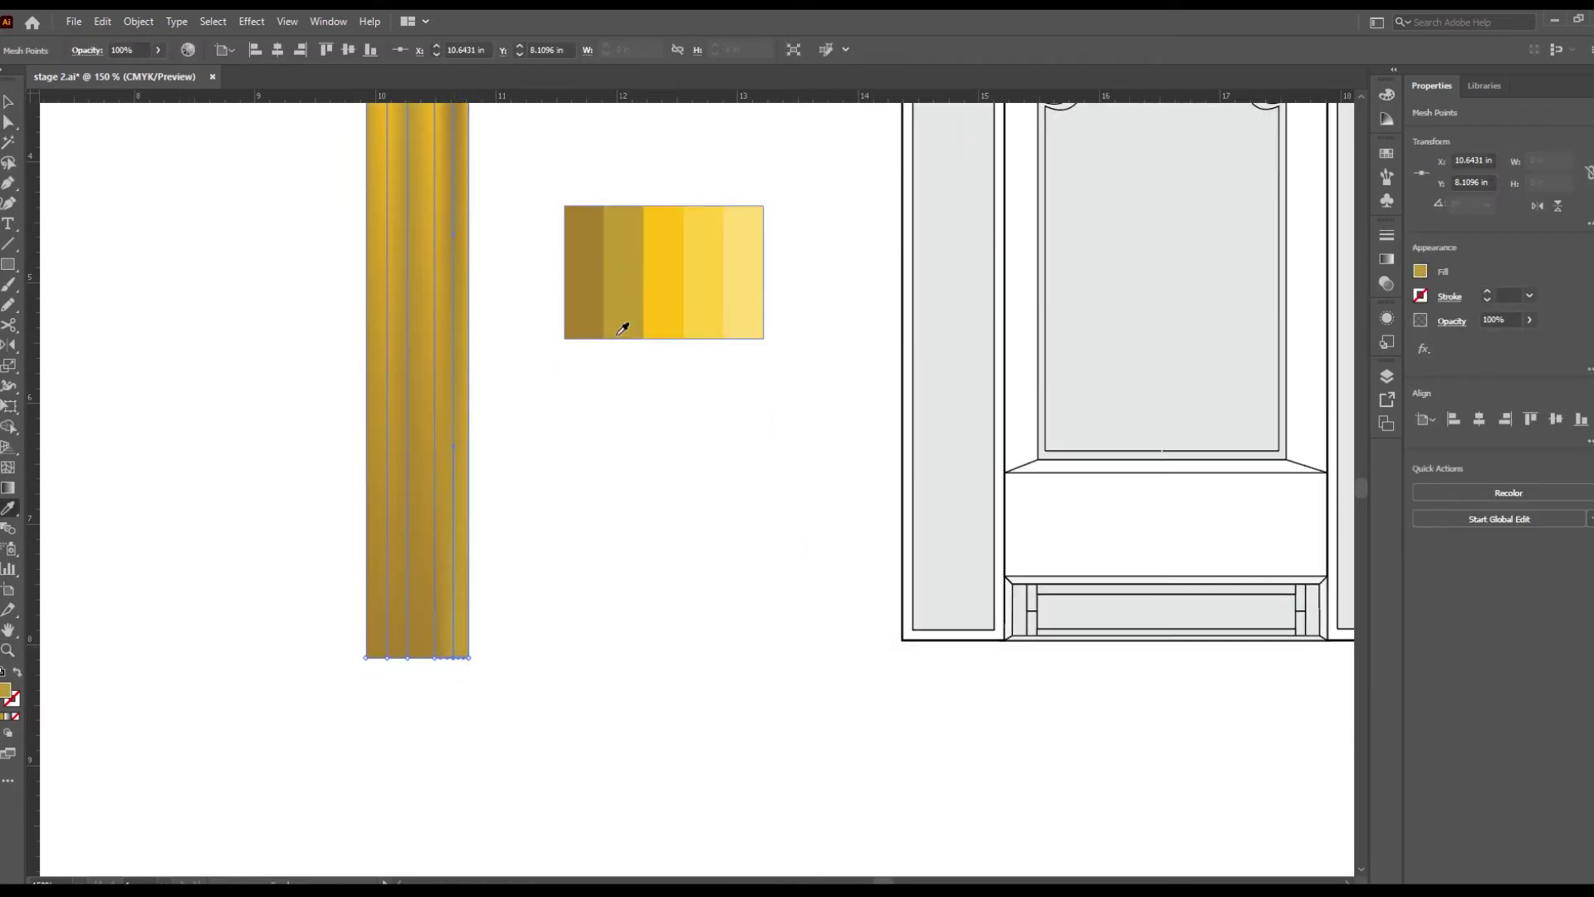
{"action": "key", "text": "i"}
{"action": "left_click", "coordinate": [434, 657]}
{"action": "left_click", "coordinate": [691, 312]}
Step: Move the gold mesh column and the light-yellow rectangle onto the left pillar
{"action": "key", "text": "v"}
{"action": "scroll", "coordinate": [384, 622], "scroll_direction": "up", "scroll_amount": 3}
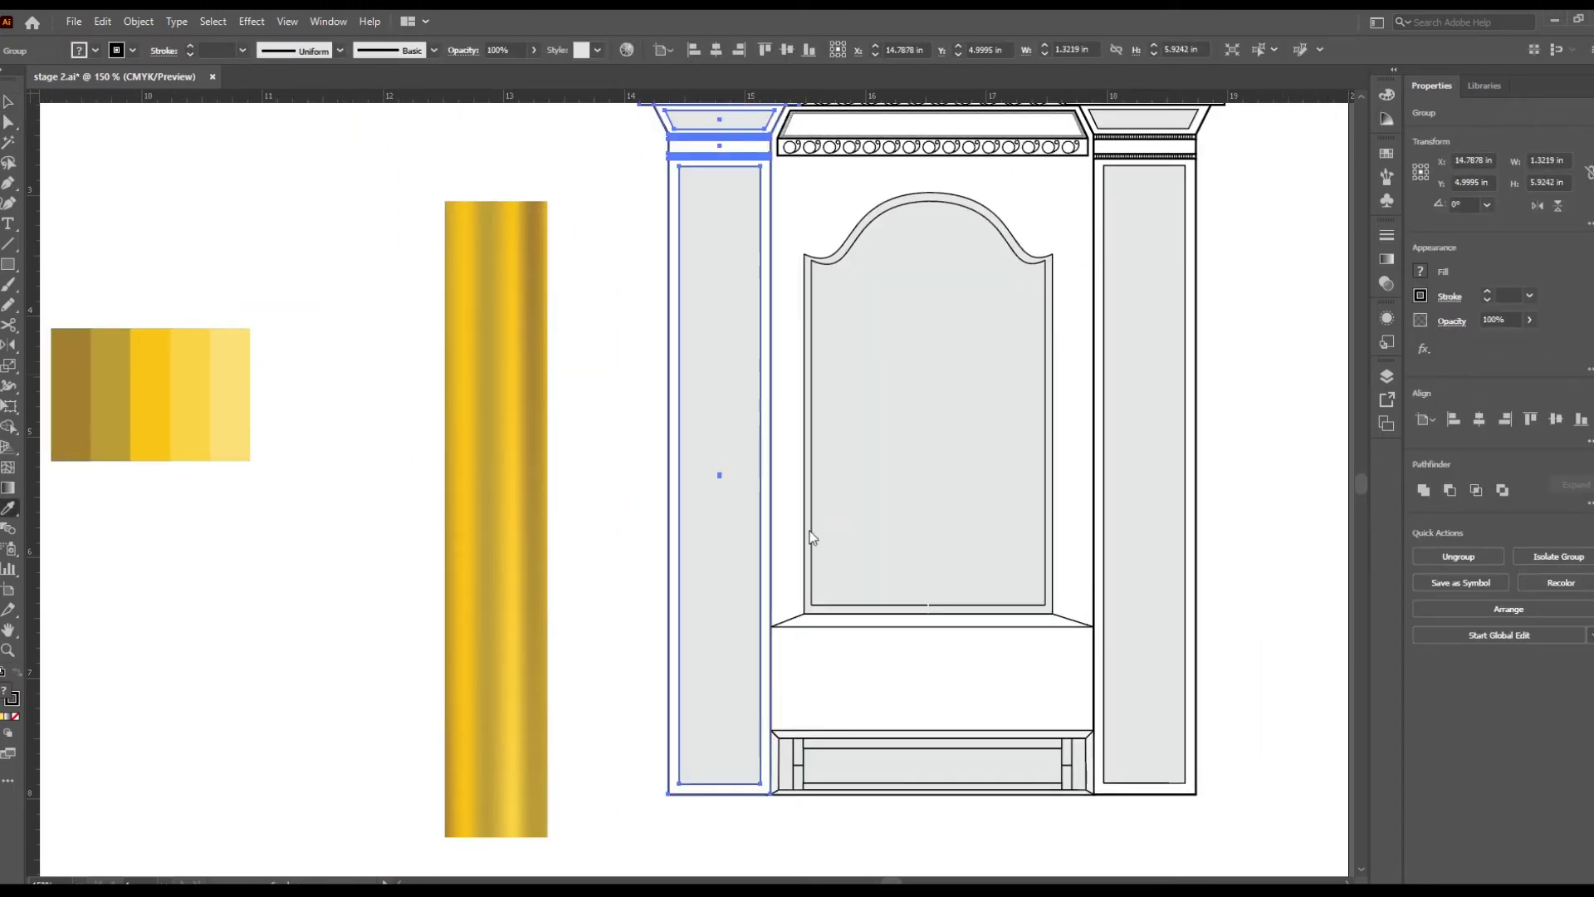
{"action": "left_click_drag", "start_coordinate": [520, 460], "coordinate": [742, 422]}
{"action": "scroll", "coordinate": [878, 238], "scroll_direction": "up", "scroll_amount": 3}
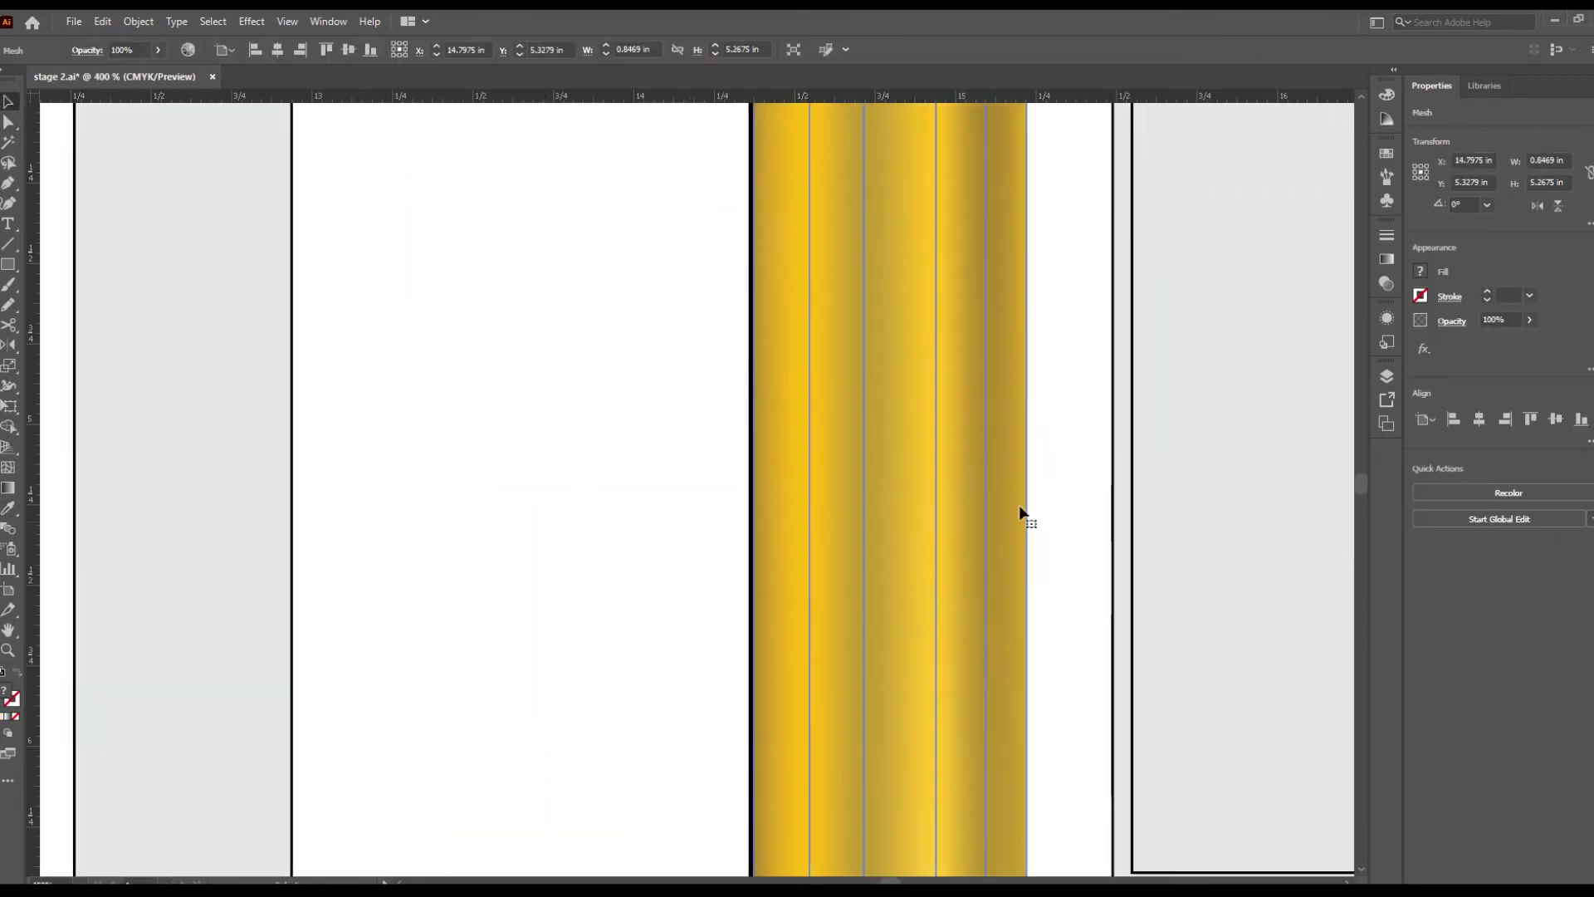
{"action": "scroll", "coordinate": [1021, 516], "scroll_direction": "up", "scroll_amount": 2}
{"action": "key", "text": "ctrl+1"}
{"action": "left_click_drag", "start_coordinate": [660, 490], "coordinate": [739, 490]}
{"action": "scroll", "coordinate": [784, 286], "scroll_direction": "up", "scroll_amount": 3}
Step: Fill the pillar rectangle, both cornice blocks and both trapezoids orange
{"action": "scroll", "coordinate": [784, 286], "scroll_direction": "down", "scroll_amount": 3}
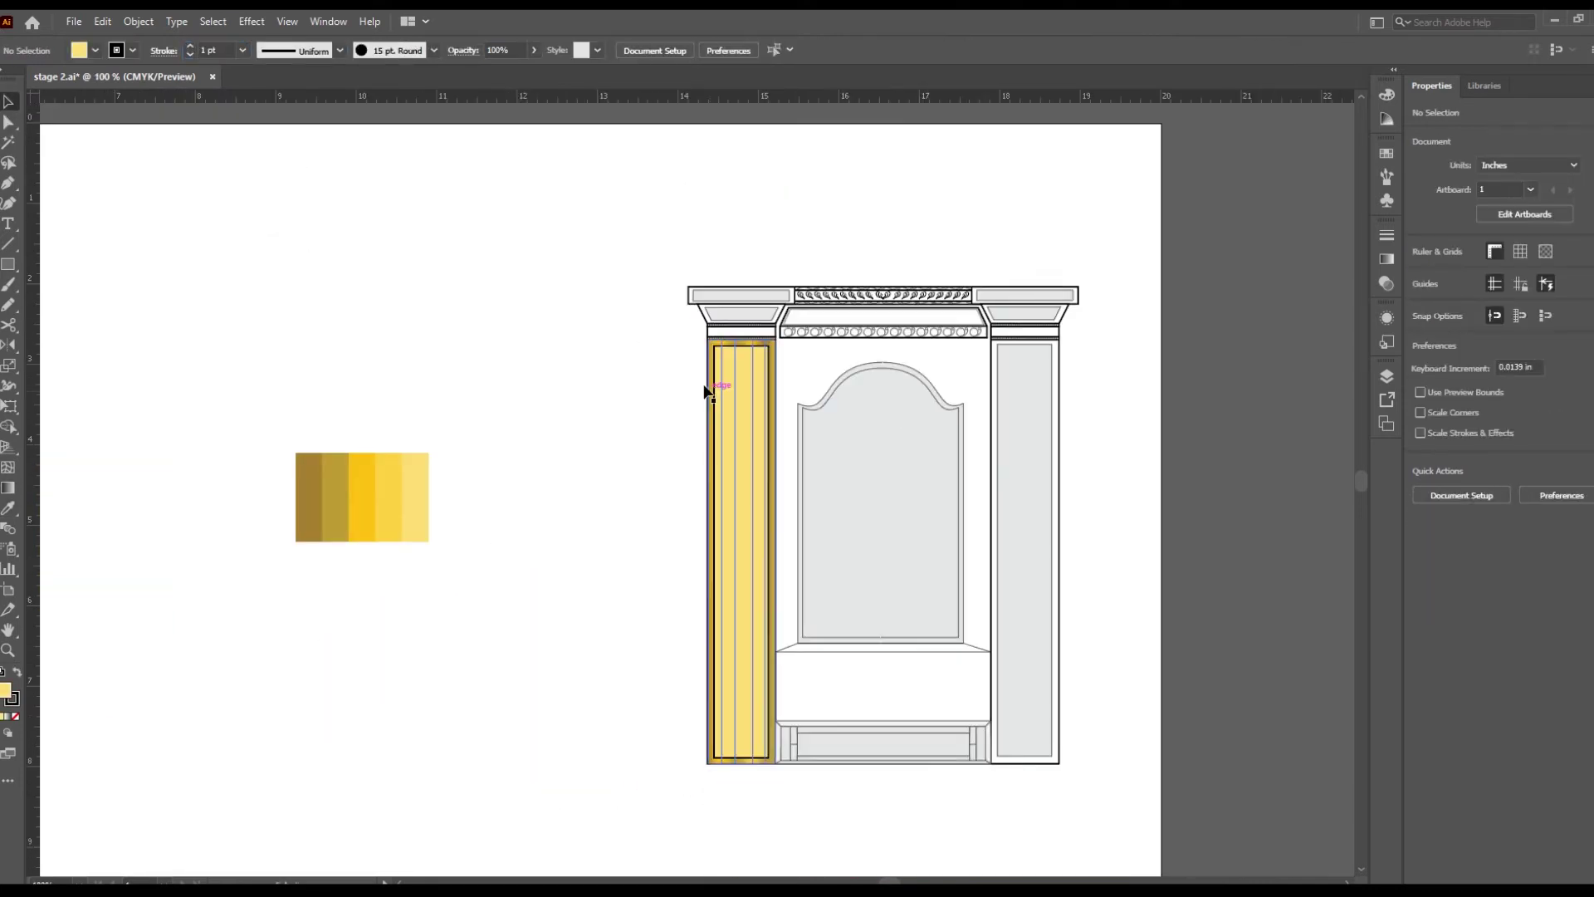
{"action": "key", "text": "i"}
{"action": "left_click", "coordinate": [322, 485]}
{"action": "left_click", "coordinate": [408, 487]}
{"action": "left_click", "coordinate": [80, 54]}
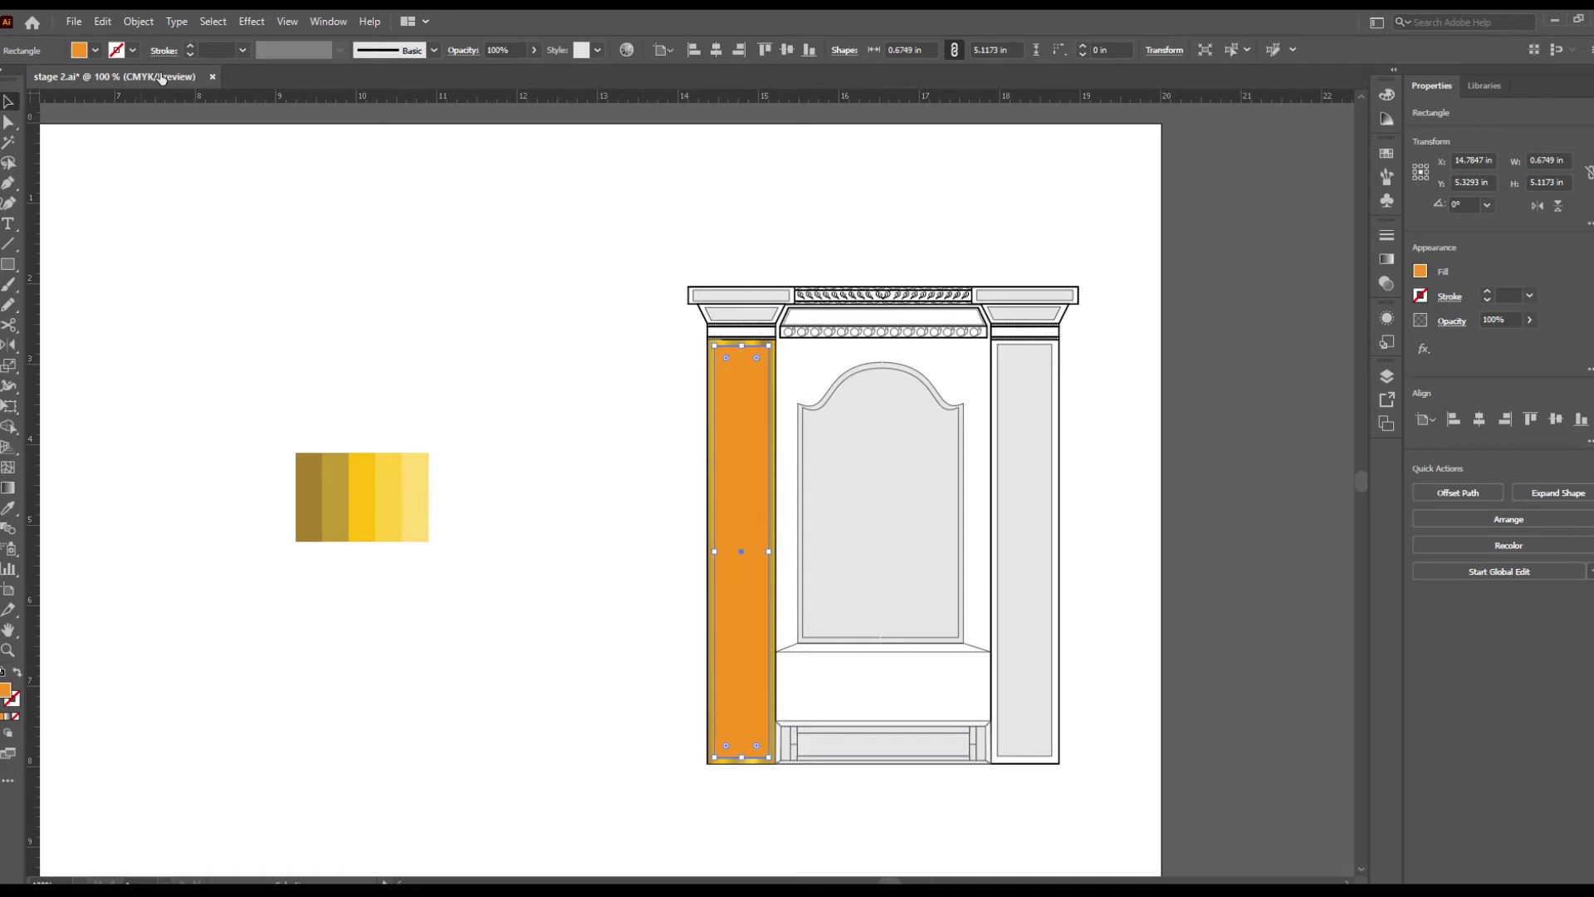
{"action": "scroll", "coordinate": [512, 432], "scroll_direction": "up", "scroll_amount": 2}
{"action": "left_click", "coordinate": [581, 511]}
{"action": "left_click", "coordinate": [633, 552]}
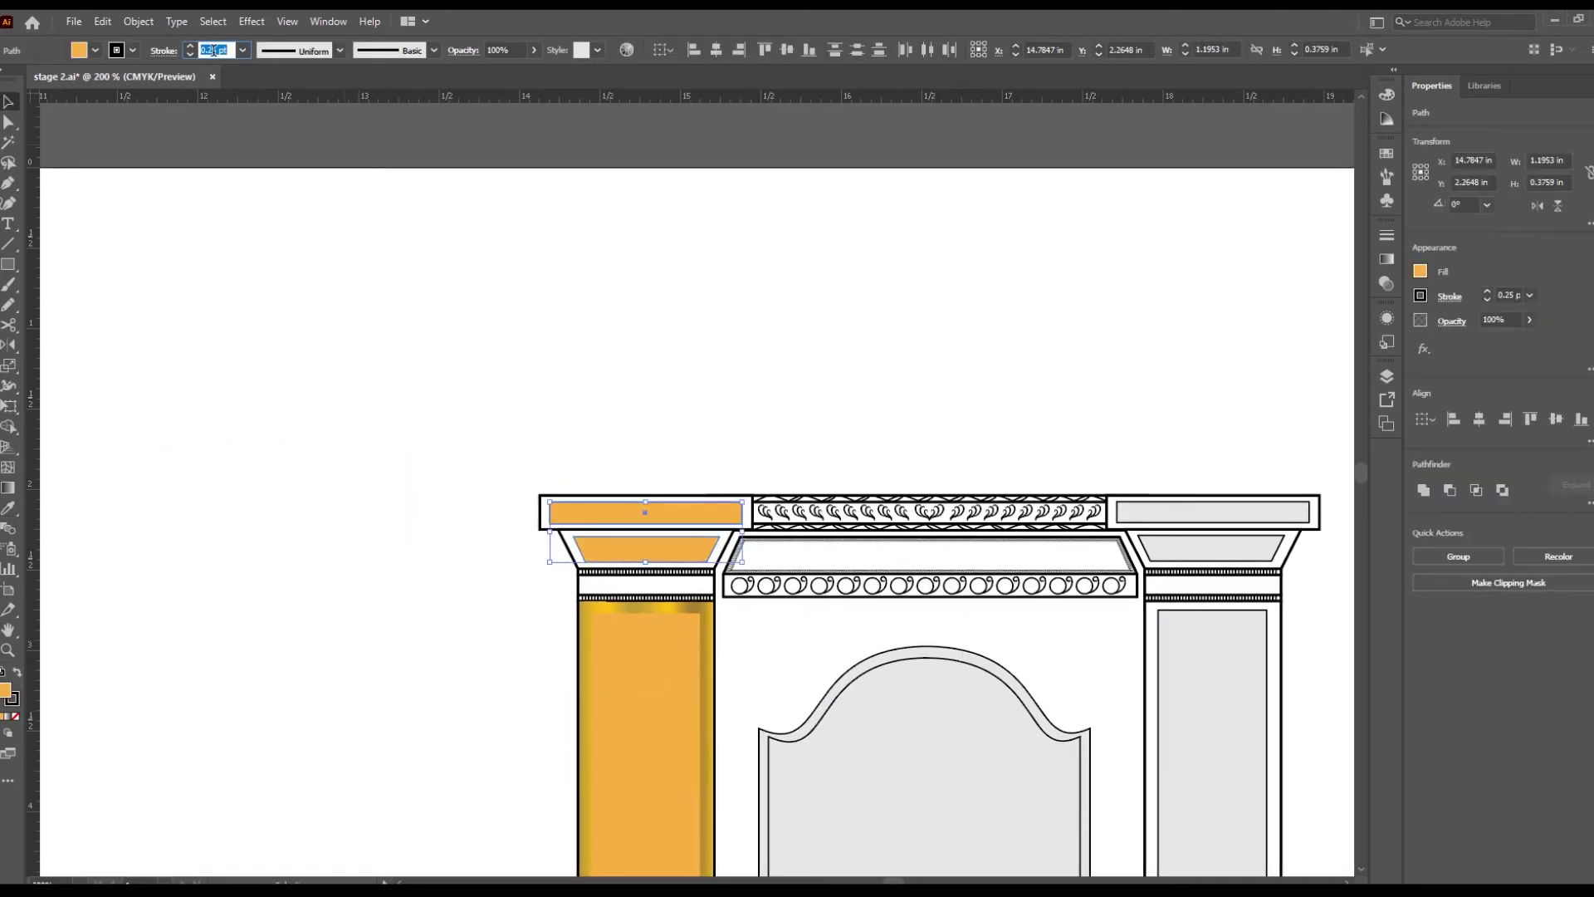
{"action": "left_click_drag", "start_coordinate": [1170, 544], "coordinate": [744, 520]}
{"action": "left_click", "coordinate": [792, 487]}
{"action": "left_click", "coordinate": [790, 524]}
{"action": "left_click_drag", "start_coordinate": [936, 714], "coordinate": [937, 636]}
Step: Fill the left column's edge band dark gold and the dotted bands light yellow
{"action": "left_click", "coordinate": [225, 483]}
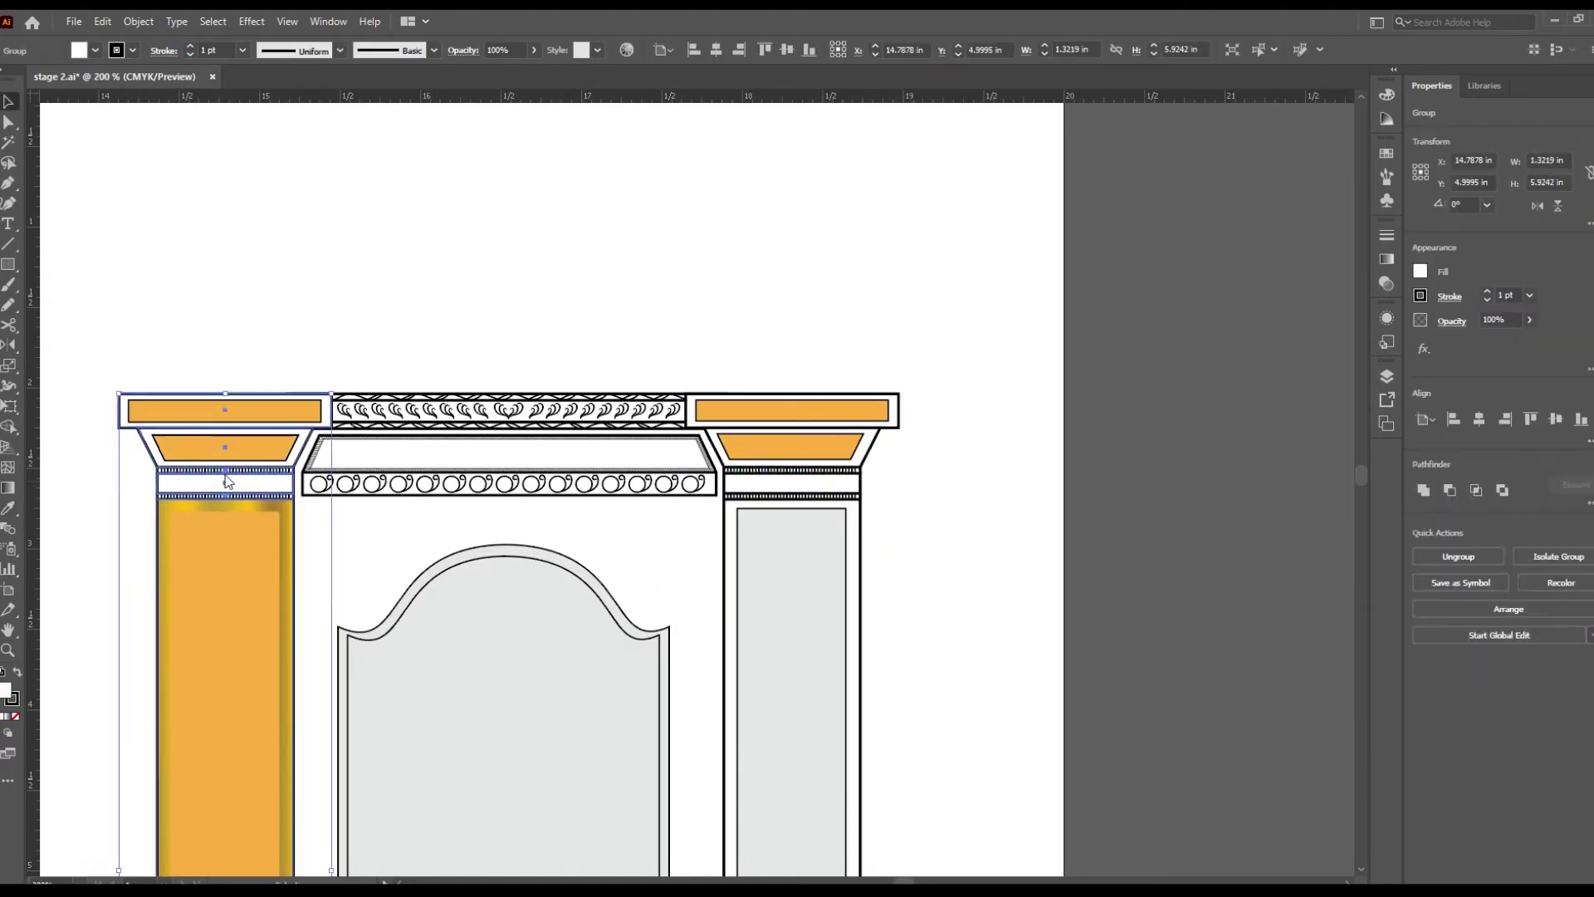
{"action": "scroll", "coordinate": [221, 495], "scroll_direction": "left", "scroll_amount": 5}
{"action": "left_click", "coordinate": [98, 705]}
{"action": "scroll", "coordinate": [249, 498], "scroll_direction": "right", "scroll_amount": 3}
{"action": "scroll", "coordinate": [452, 398], "scroll_direction": "right", "scroll_amount": 1}
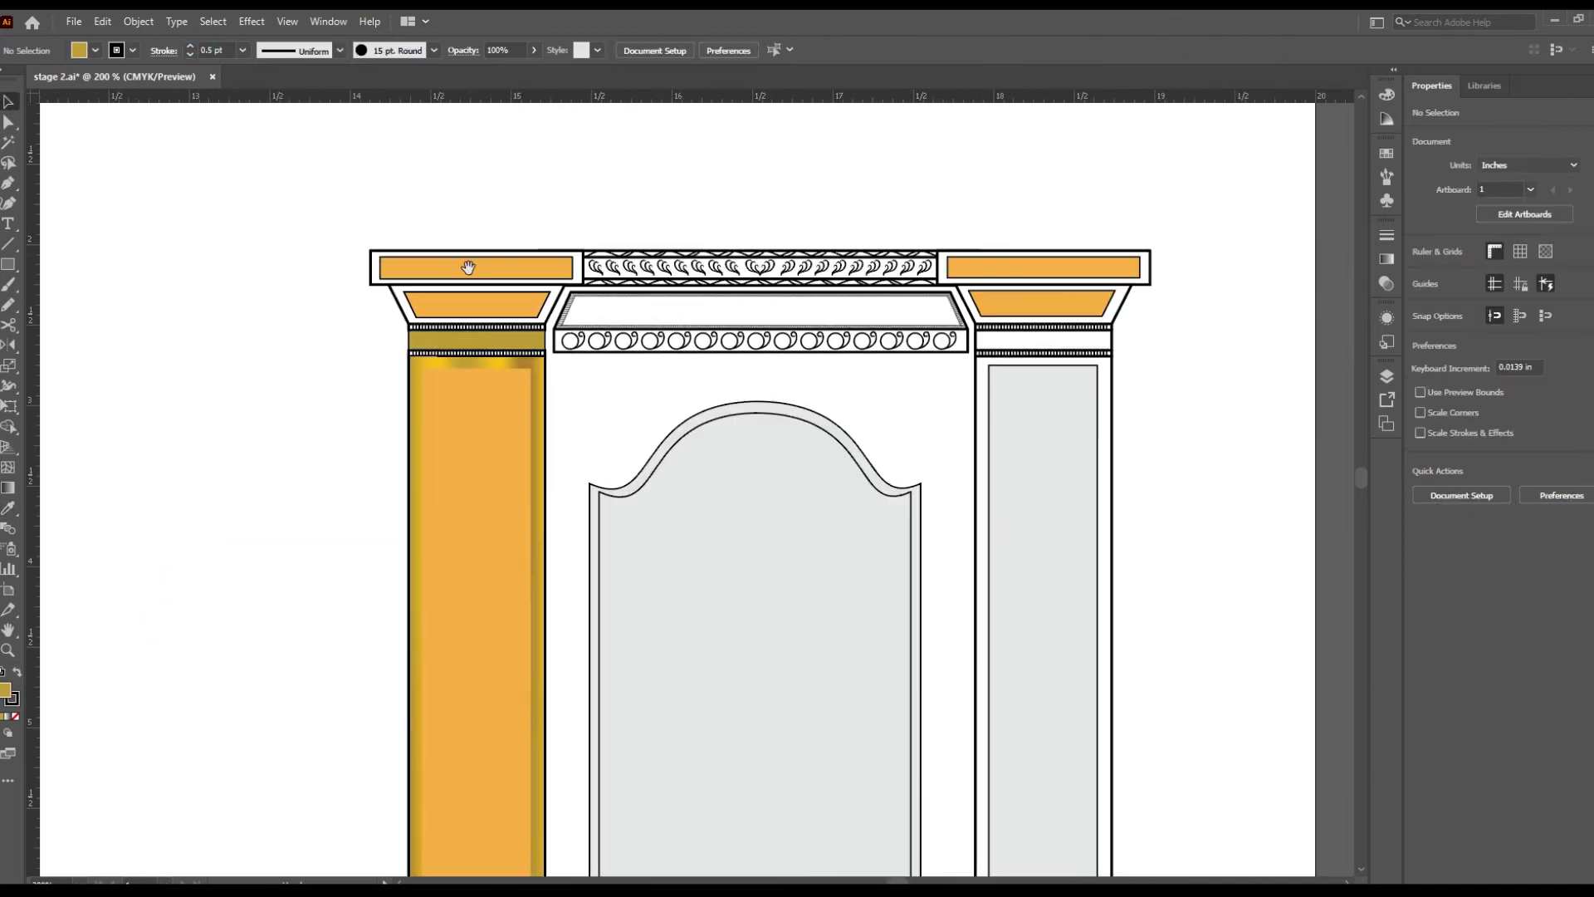
{"action": "scroll", "coordinate": [452, 398], "scroll_direction": "left", "scroll_amount": 3}
{"action": "scroll", "coordinate": [452, 398], "scroll_direction": "right", "scroll_amount": 5}
{"action": "key", "text": "v"}
{"action": "left_click_drag", "start_coordinate": [324, 352], "coordinate": [324, 336]}
{"action": "scroll", "coordinate": [324, 336], "scroll_direction": "right", "scroll_amount": 2}
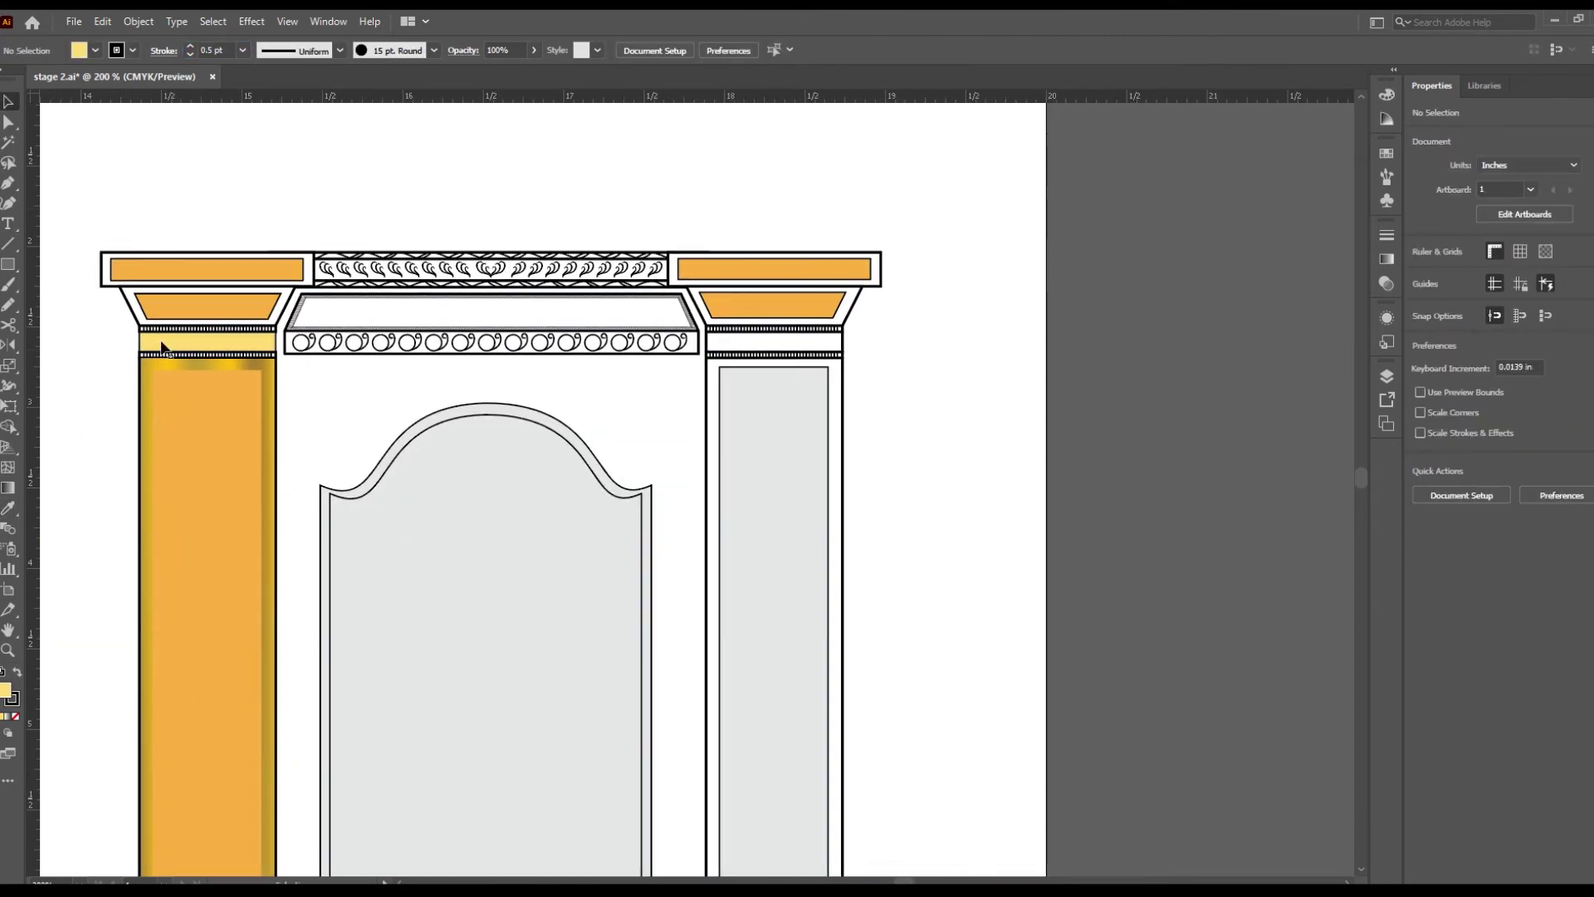
{"action": "left_click", "coordinate": [774, 342]}
{"action": "left_click", "coordinate": [879, 441]}
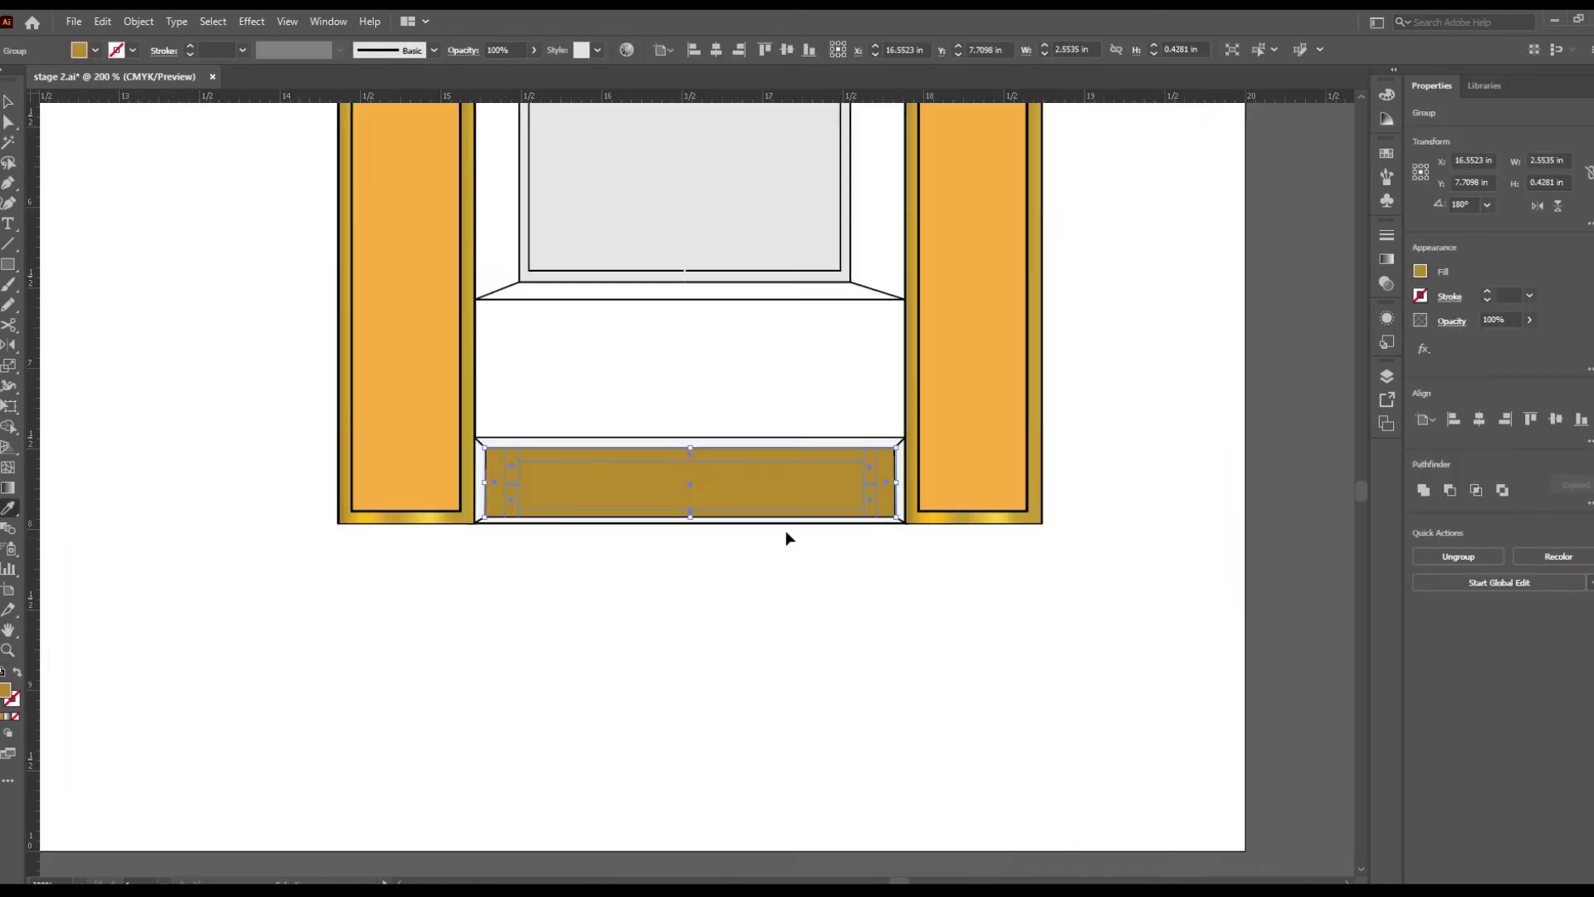
Step: Fill the drawer panel light grey and its frame strips gold
{"action": "left_click", "coordinate": [908, 402]}
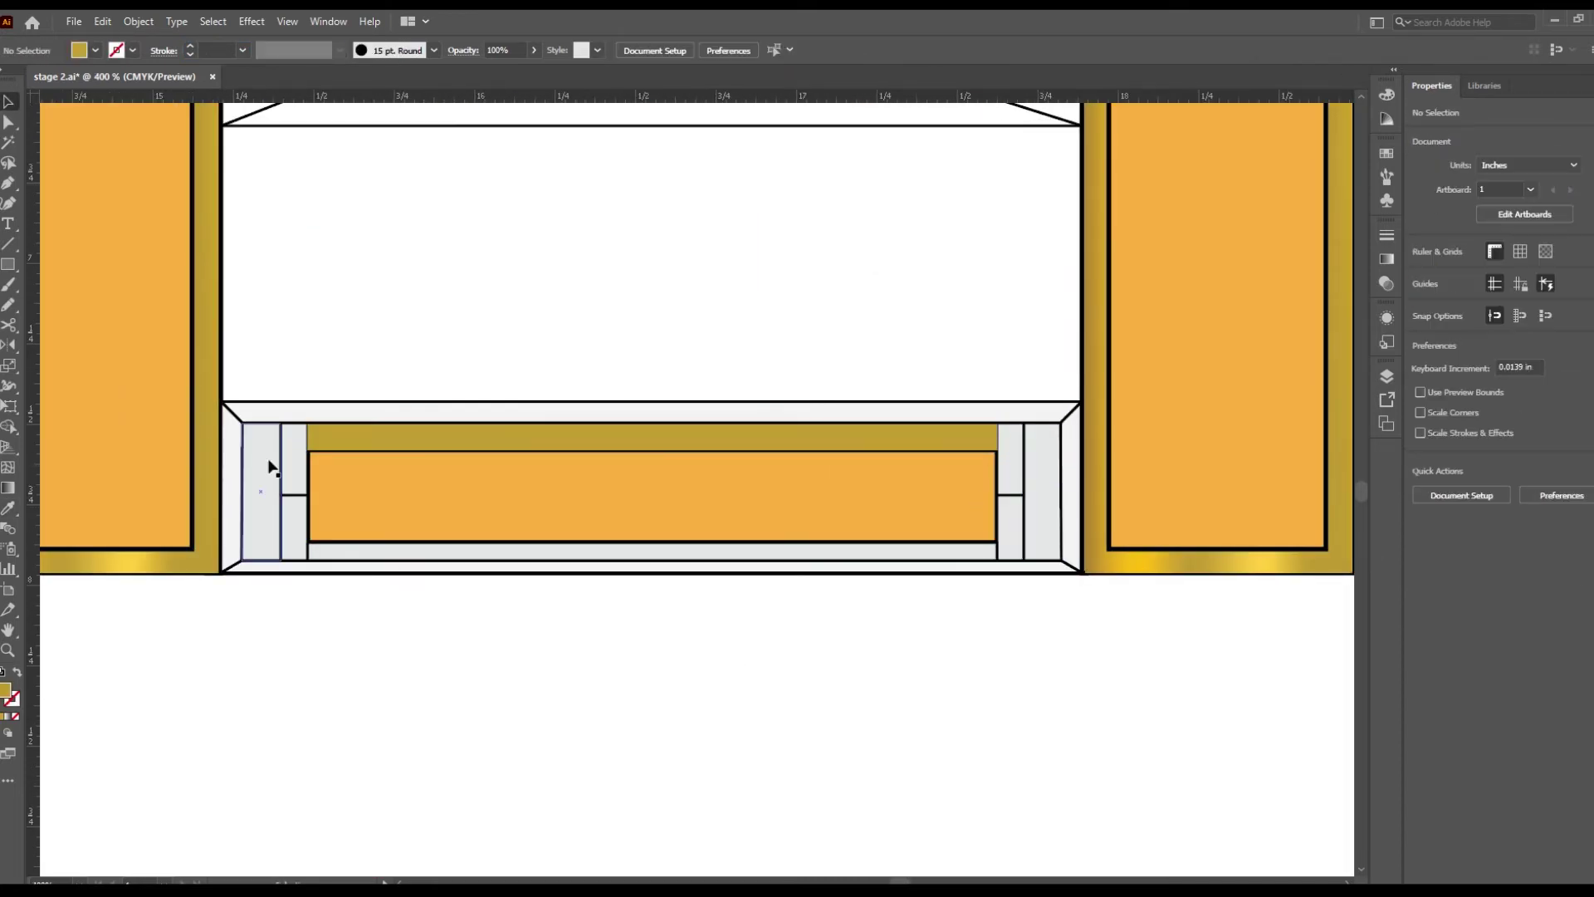
{"action": "left_click", "coordinate": [401, 628]}
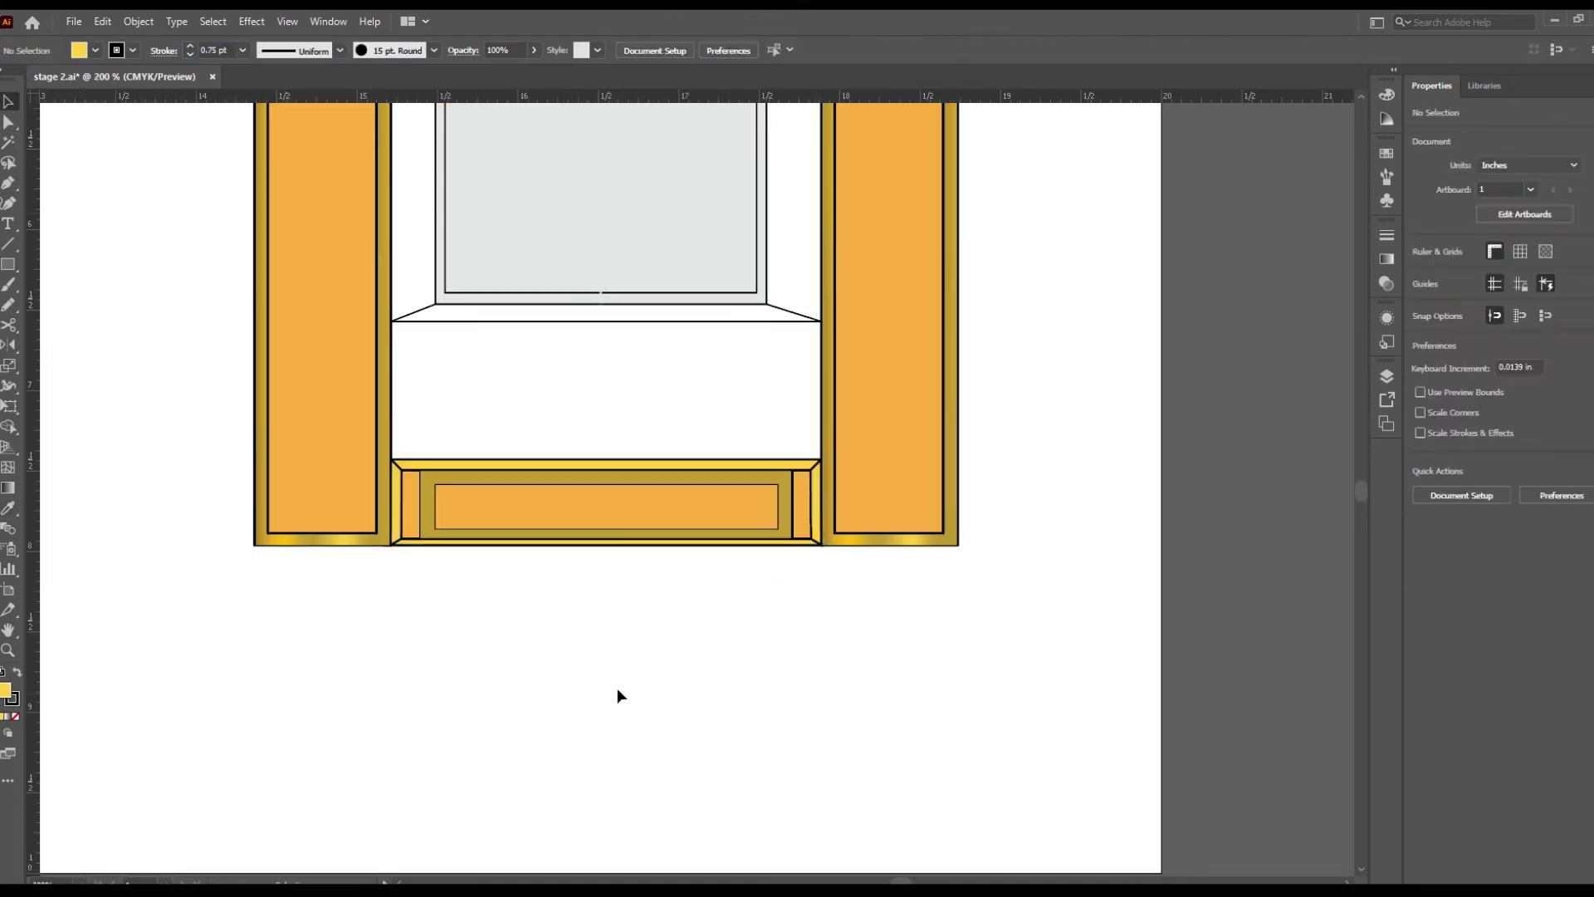
{"action": "key", "text": "ctrl+="}
Step: Give all four drawer frame strips a 0.75 pt stroke
{"action": "left_click", "coordinate": [694, 586], "text": "shift"}
{"action": "left_click", "coordinate": [872, 580], "text": "shift"}
{"action": "left_click", "coordinate": [157, 470], "text": "shift"}
{"action": "left_click", "coordinate": [200, 52]}
{"action": "type", "text": "0.75"}
{"action": "left_click", "coordinate": [508, 629]}
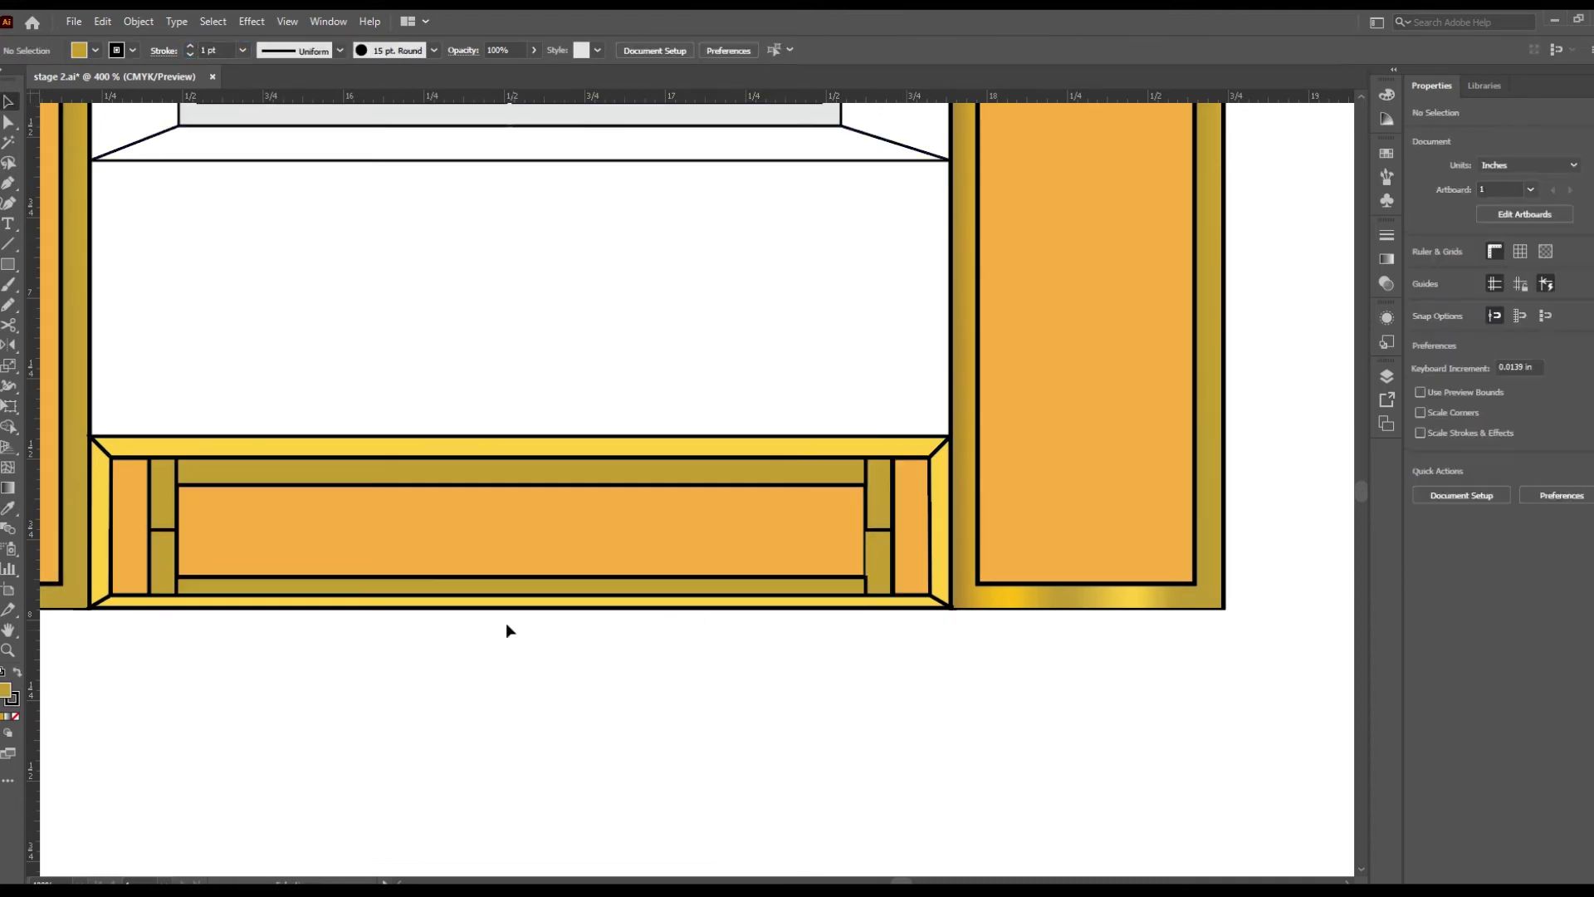
{"action": "scroll", "coordinate": [466, 555], "scroll_direction": "up", "scroll_amount": 3}
{"action": "left_click", "coordinate": [465, 605]}
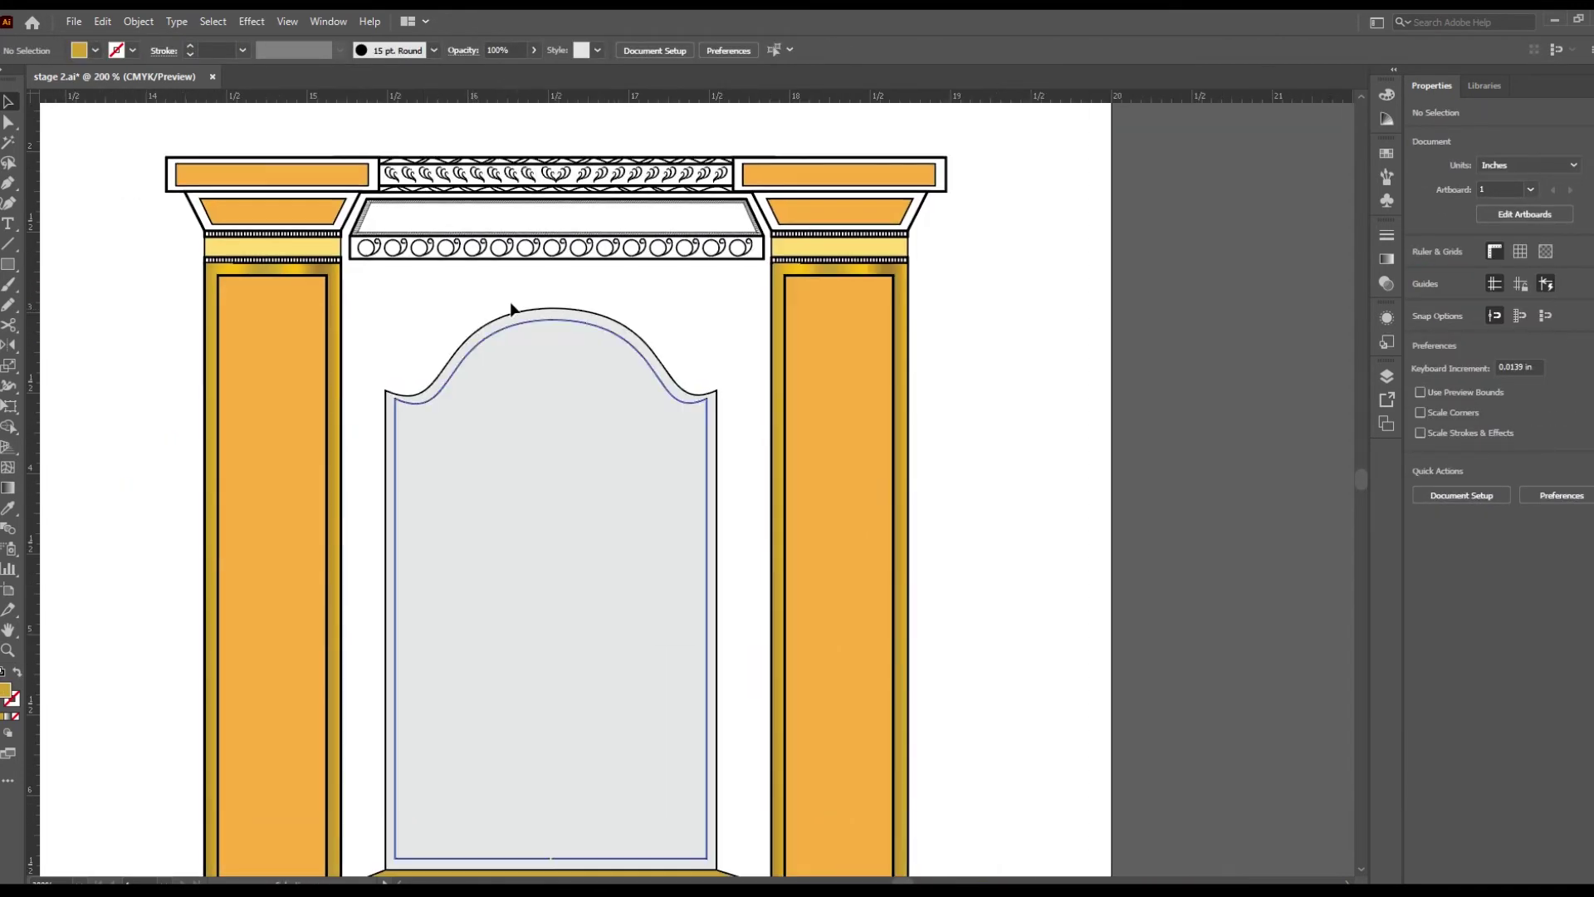
Step: Give the window arch the pillar's orange fill, a 0.25 pt stroke and a white inner panel
{"action": "left_click", "coordinate": [254, 265]}
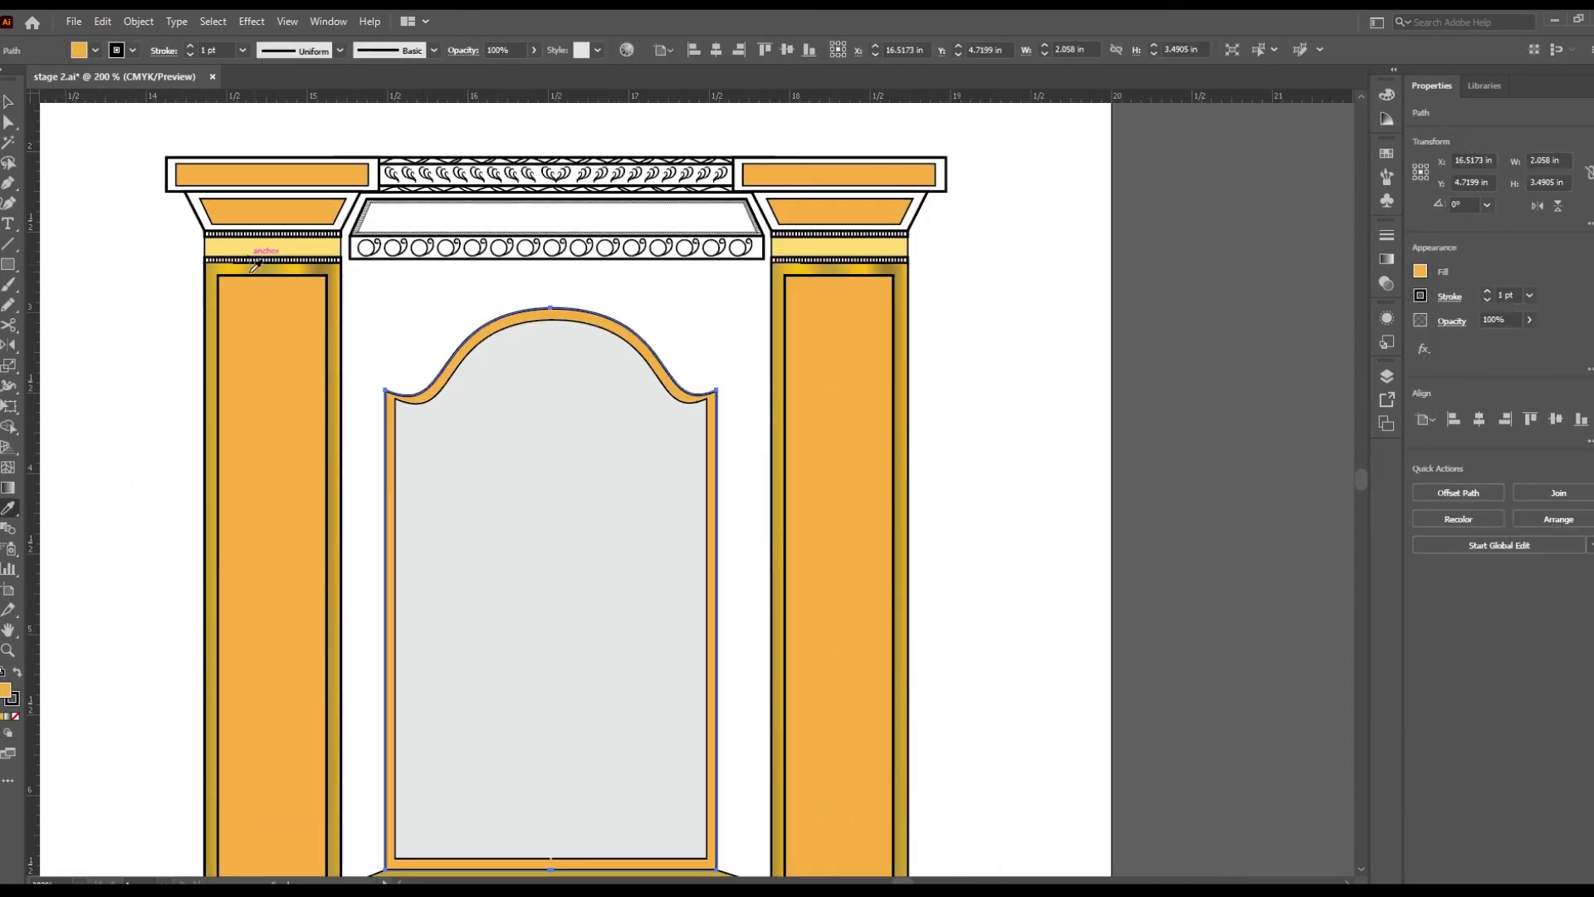
{"action": "left_click", "coordinate": [208, 52]}
{"action": "type", "text": "0.25"}
{"action": "key", "text": "Return"}
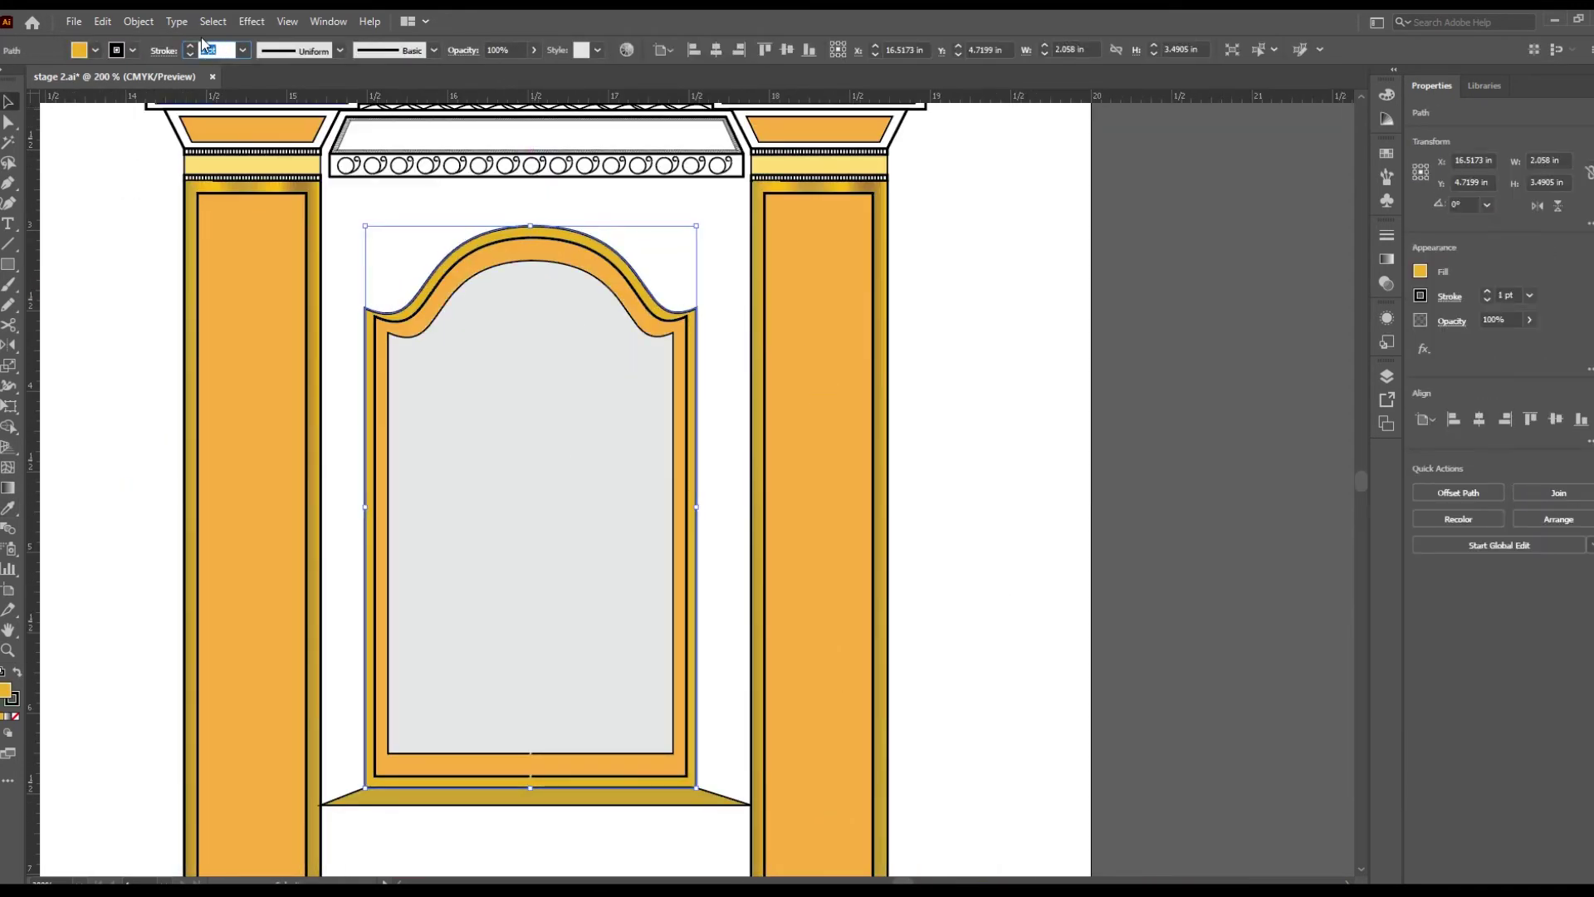
{"action": "left_click", "coordinate": [1055, 527]}
{"action": "key", "text": "ctrl+minus"}
{"action": "key", "text": "ctrl+minus"}
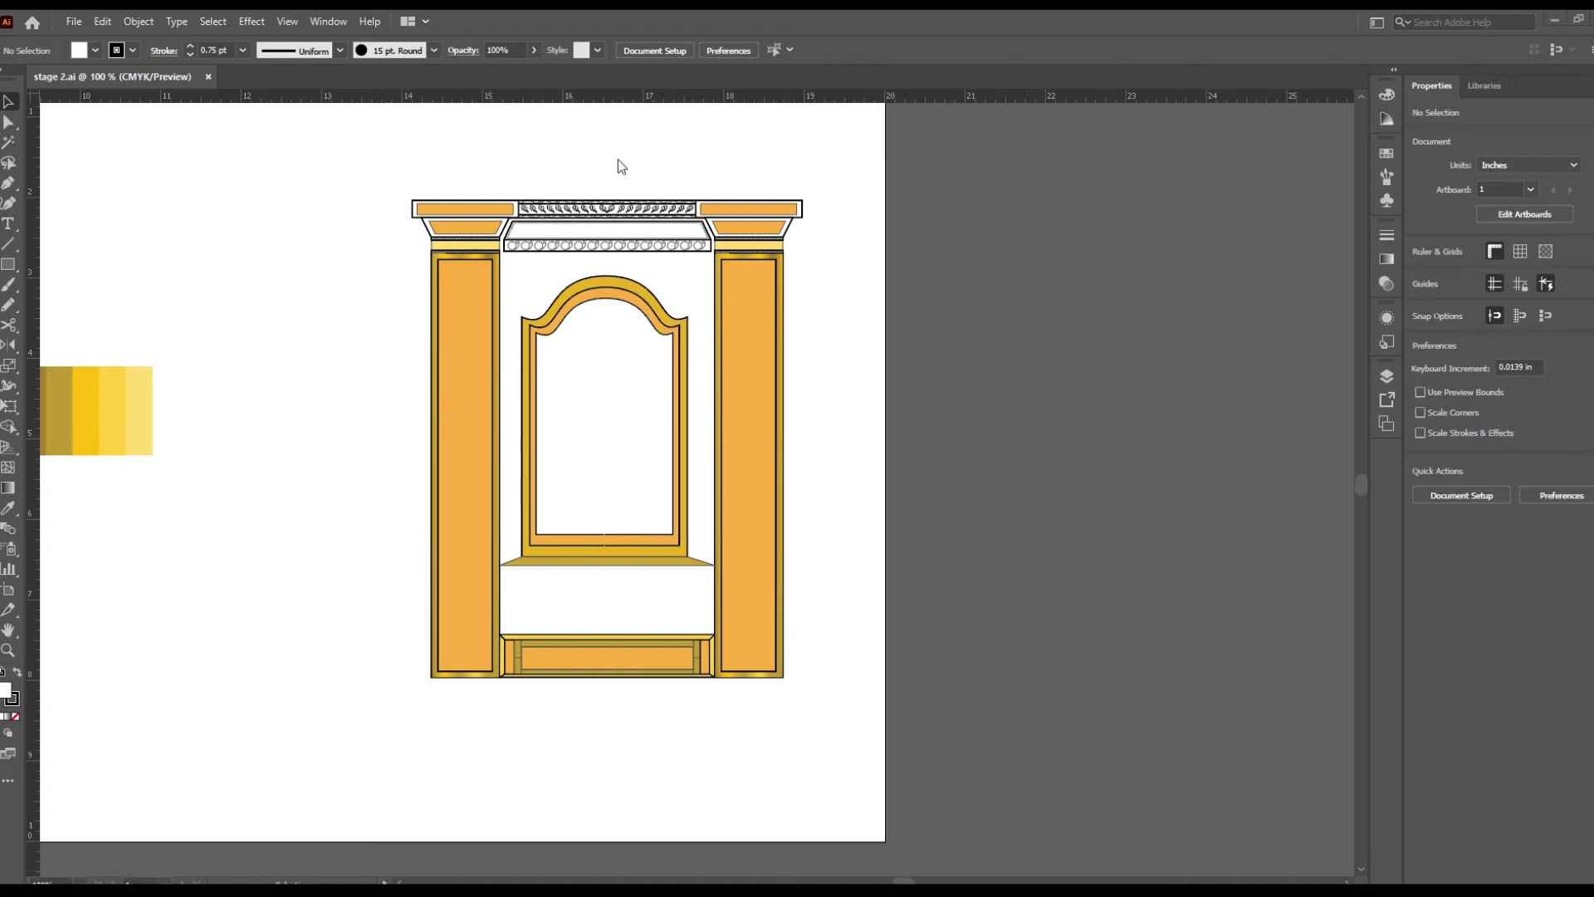
Step: Pen-draw a shape at the left sill corner and fill it gold
{"action": "scroll", "coordinate": [932, 434], "scroll_direction": "up", "scroll_amount": 2}
{"action": "scroll", "coordinate": [782, 534], "scroll_direction": "up", "scroll_amount": 1}
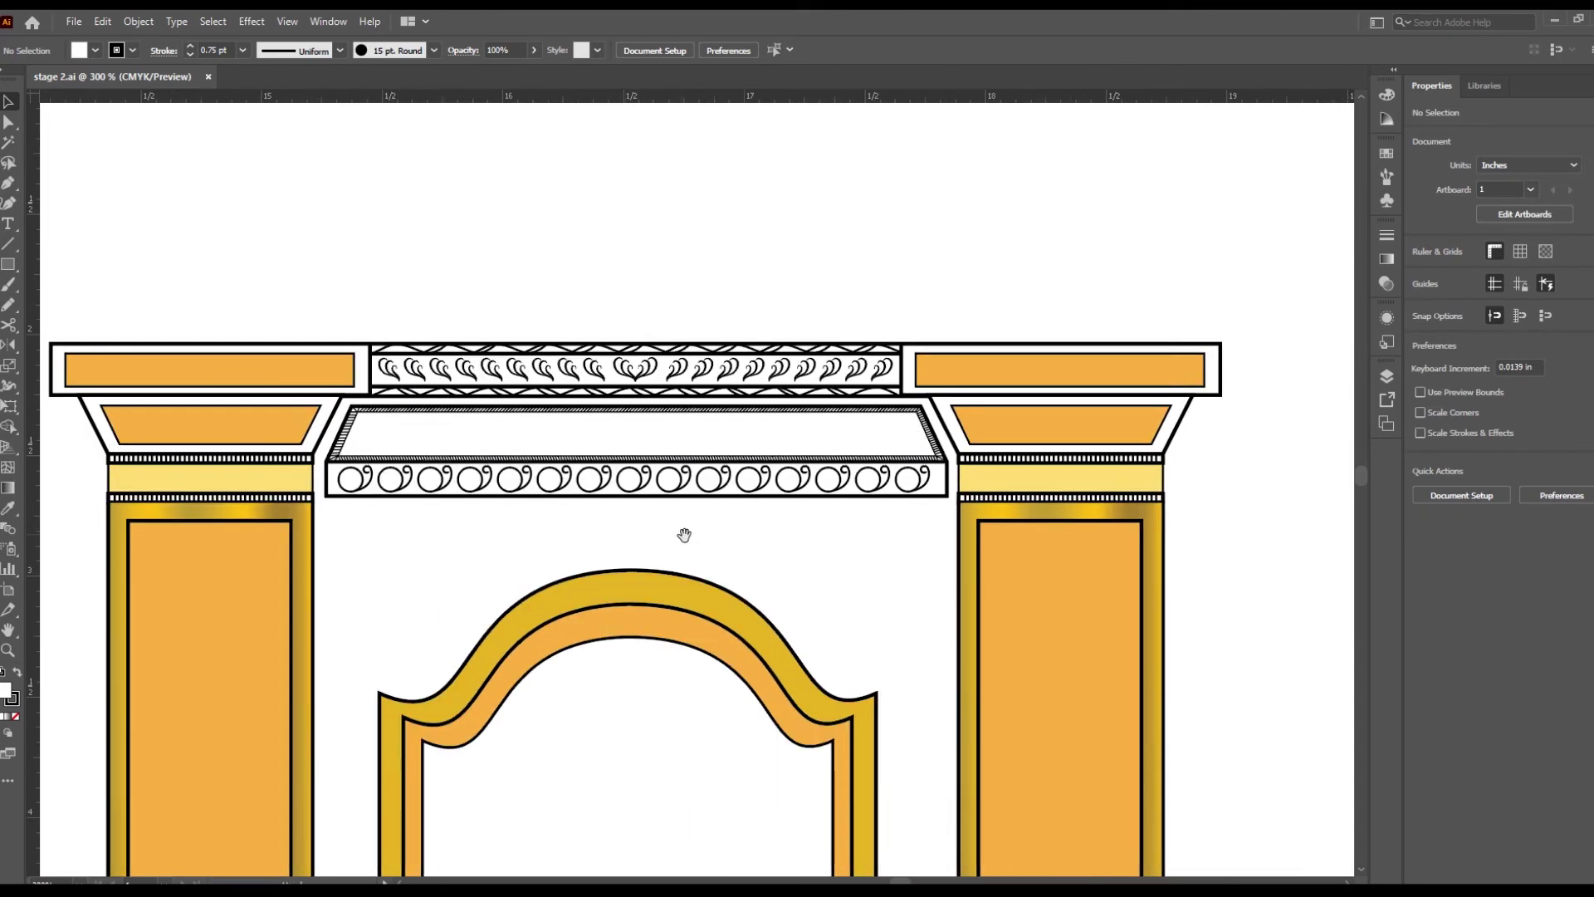
{"action": "scroll", "coordinate": [492, 404], "scroll_direction": "up", "scroll_amount": 4}
{"action": "scroll", "coordinate": [491, 404], "scroll_direction": "down", "scroll_amount": 5}
{"action": "left_click", "coordinate": [852, 636]}
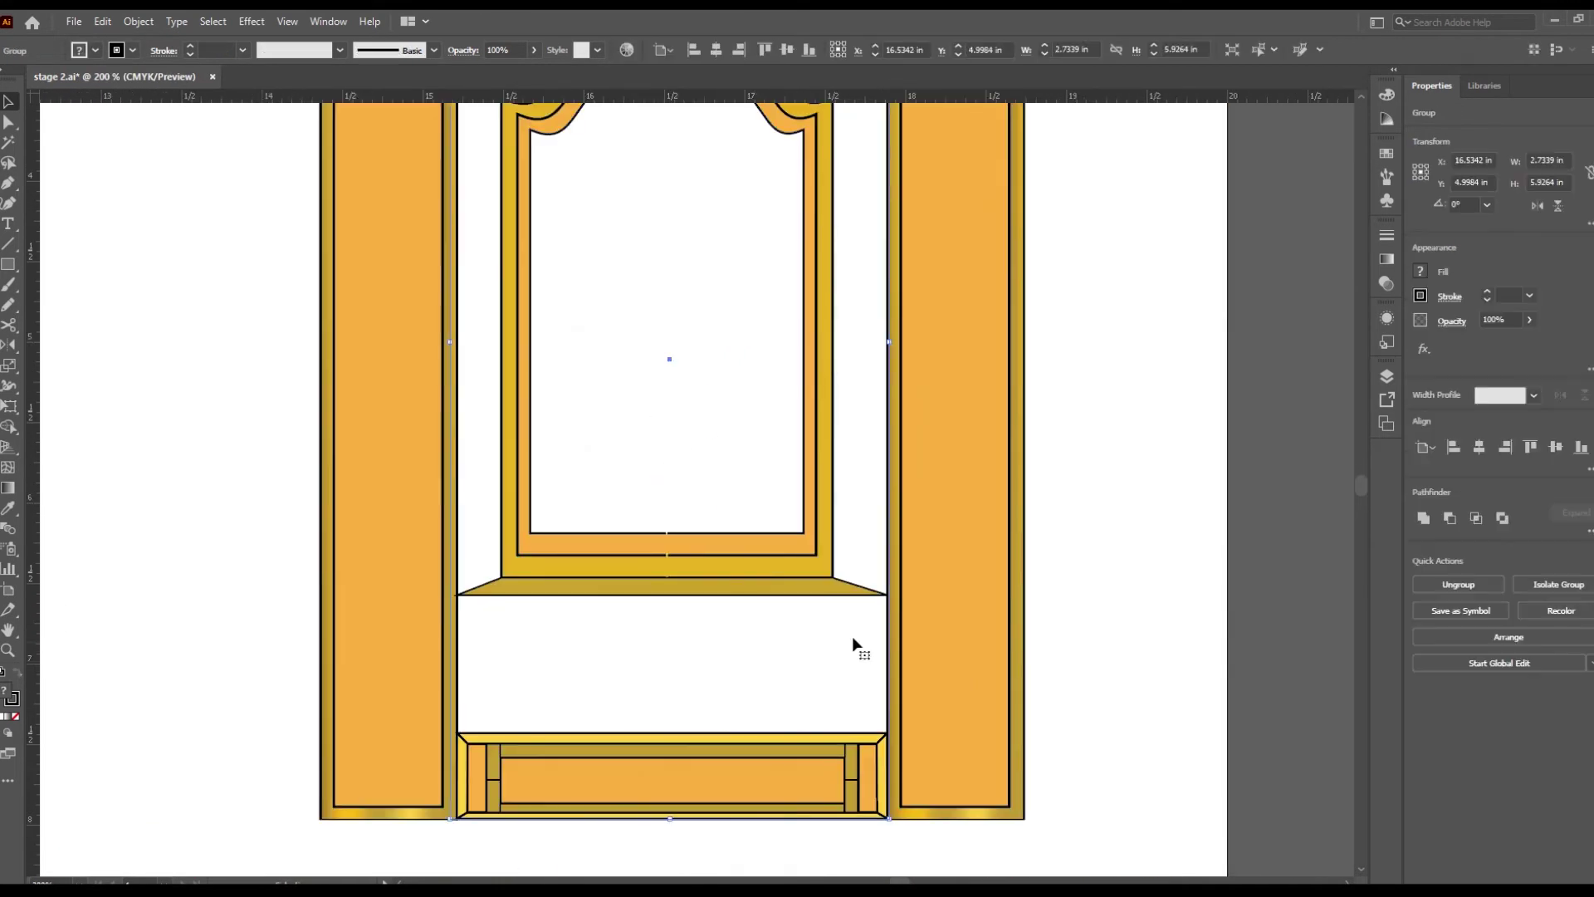
{"action": "key", "text": "p"}
{"action": "scroll", "coordinate": [871, 515], "scroll_direction": "up", "scroll_amount": 3}
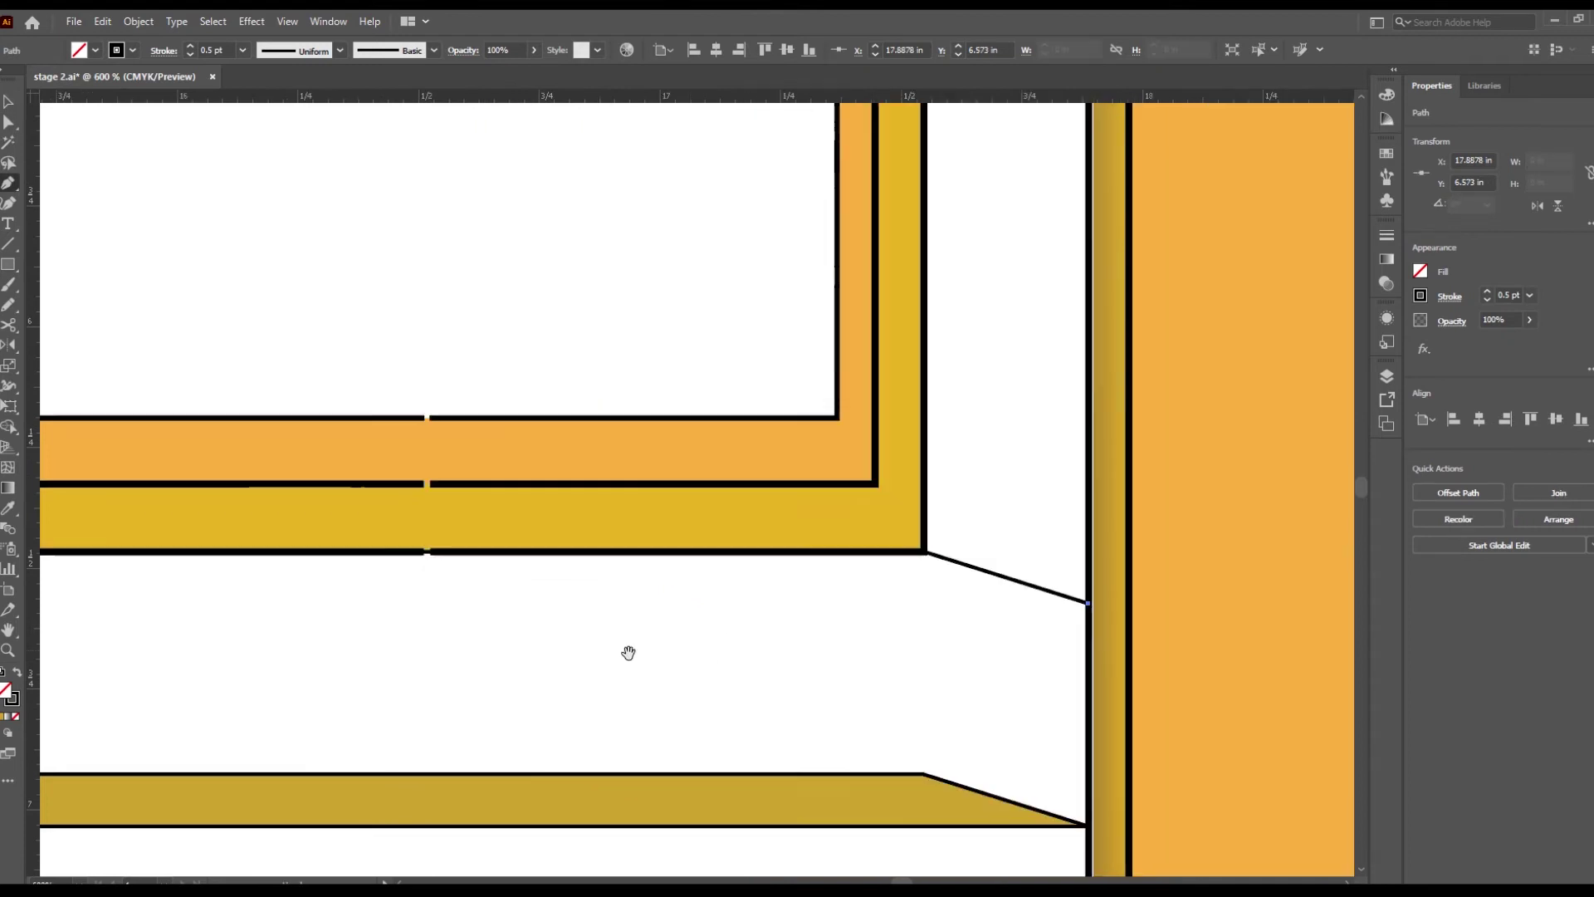
{"action": "left_click", "coordinate": [362, 534]}
{"action": "key", "text": "v"}
{"action": "scroll", "coordinate": [613, 318], "scroll_direction": "down", "scroll_amount": 2}
{"action": "scroll", "coordinate": [659, 467], "scroll_direction": "up", "scroll_amount": 1}
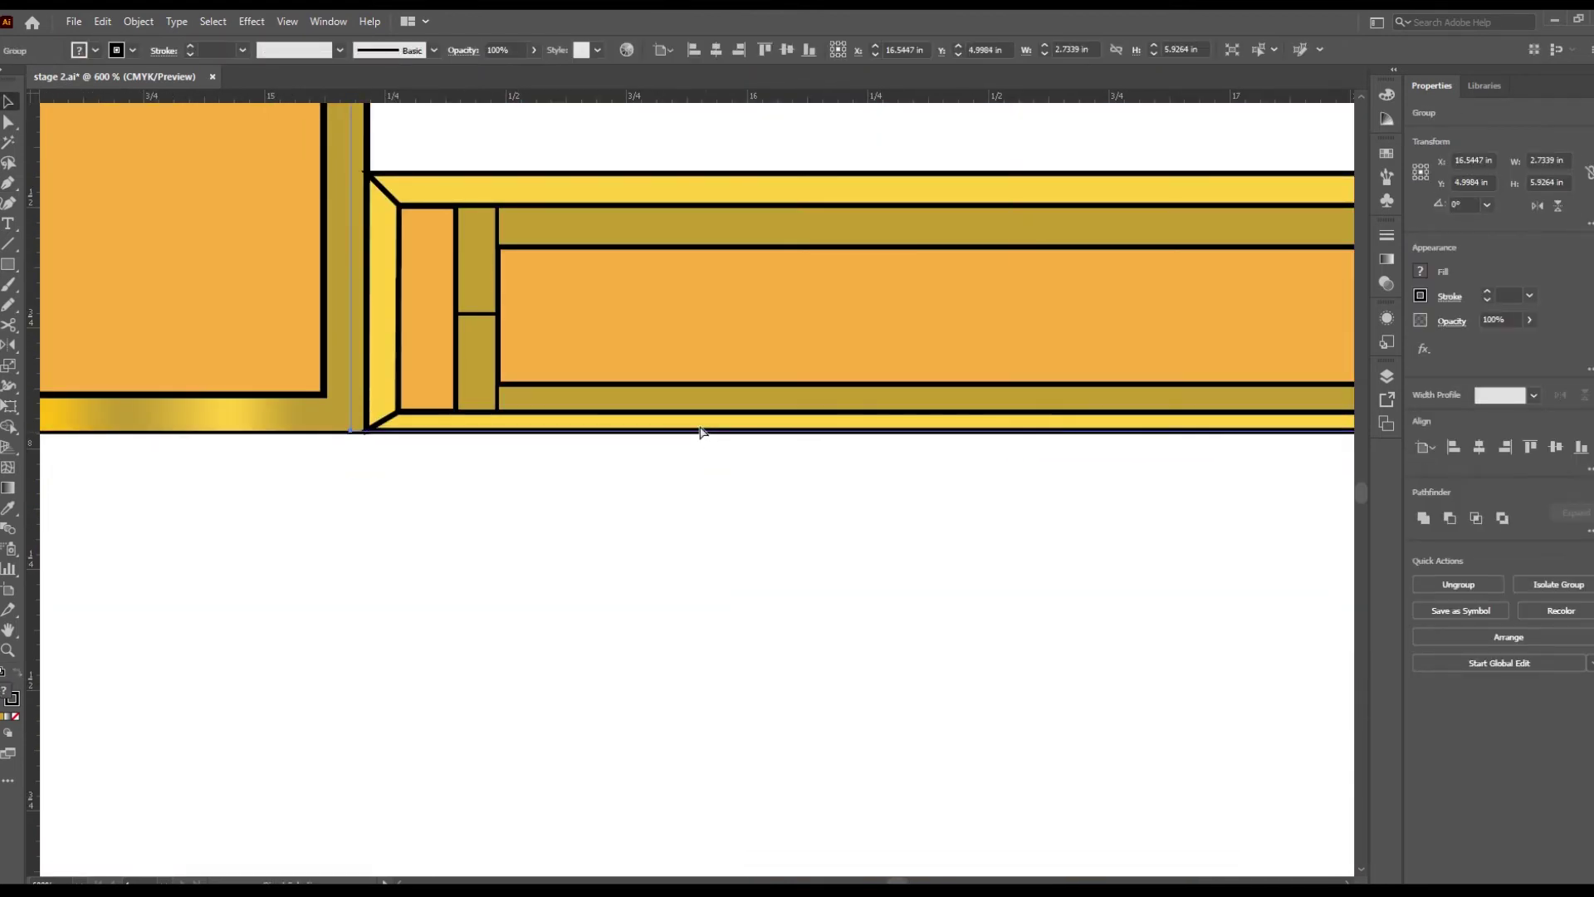
{"action": "scroll", "coordinate": [701, 431], "scroll_direction": "up", "scroll_amount": 2}
{"action": "left_click", "coordinate": [702, 486]}
{"action": "scroll", "coordinate": [702, 487], "scroll_direction": "down", "scroll_amount": 3}
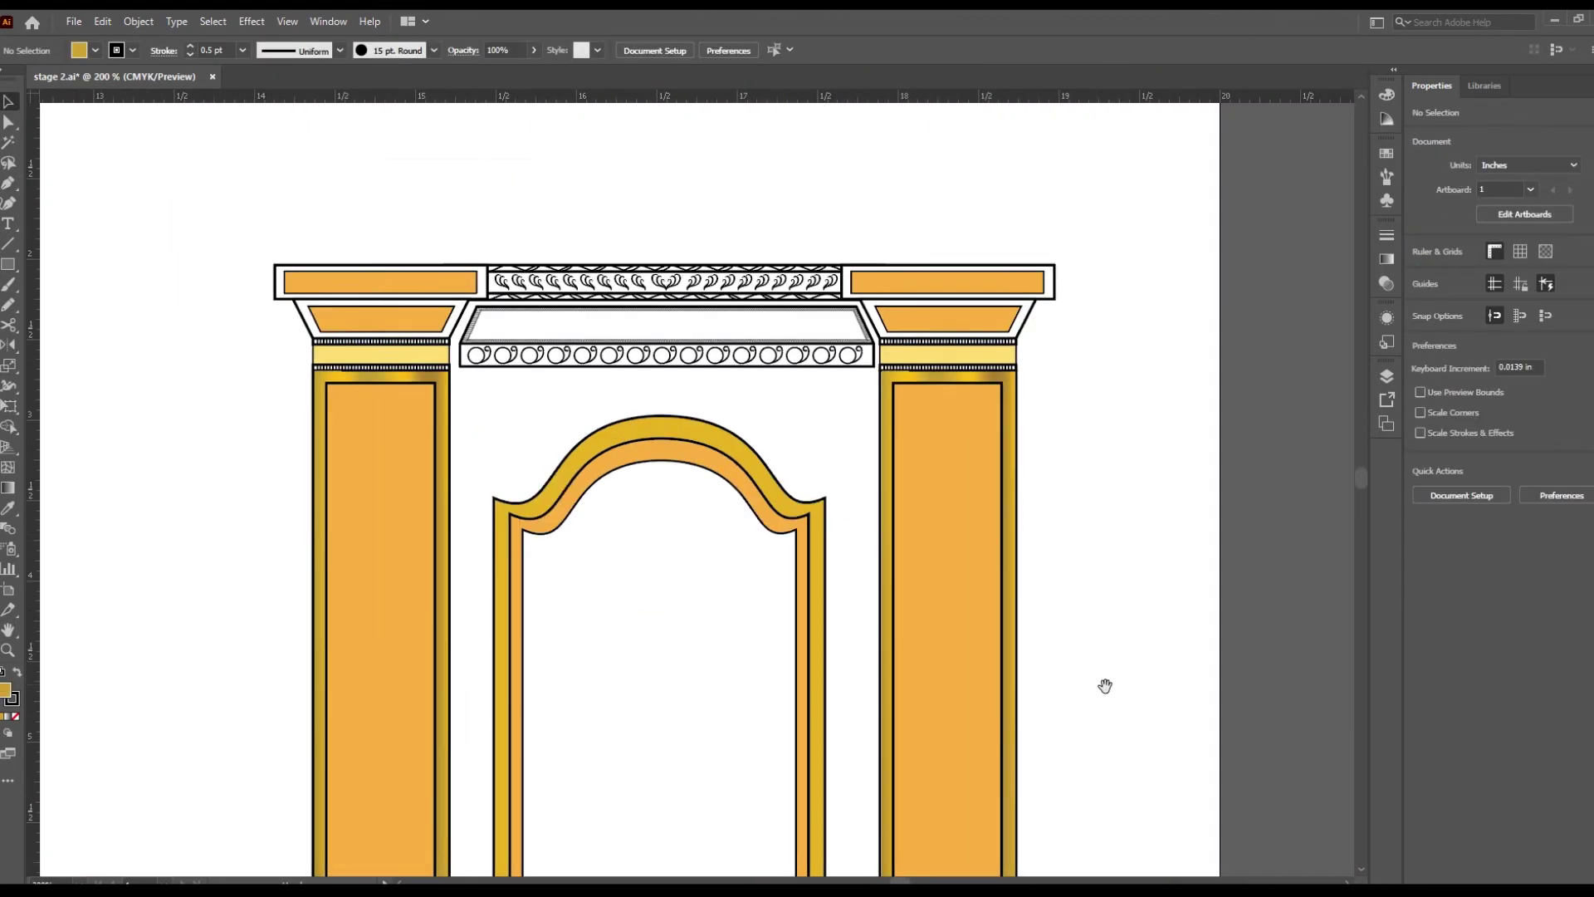
{"action": "scroll", "coordinate": [1107, 686], "scroll_direction": "up", "scroll_amount": 3}
{"action": "scroll", "coordinate": [640, 650], "scroll_direction": "down", "scroll_amount": 5}
{"action": "scroll", "coordinate": [641, 651], "scroll_direction": "down", "scroll_amount": 1}
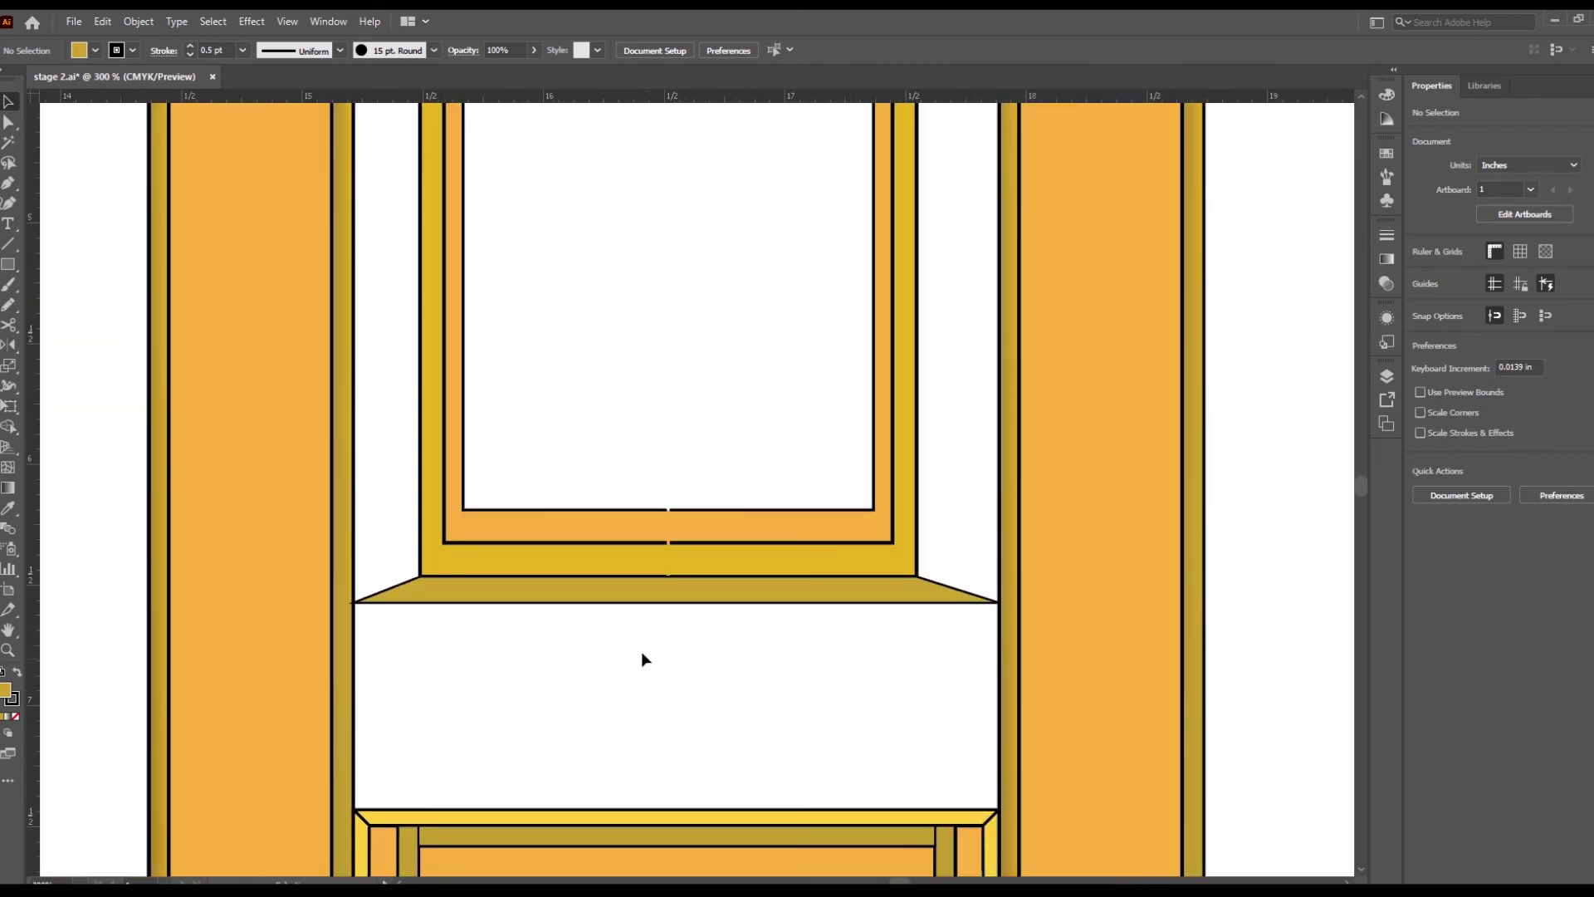
{"action": "scroll", "coordinate": [726, 626], "scroll_direction": "down", "scroll_amount": 1}
{"action": "scroll", "coordinate": [699, 773], "scroll_direction": "down", "scroll_amount": 2}
{"action": "scroll", "coordinate": [699, 773], "scroll_direction": "up", "scroll_amount": 3}
Step: Fill the blank panel below the window sill with yellow from the swatch strip
{"action": "scroll", "coordinate": [772, 690], "scroll_direction": "down", "scroll_amount": 2}
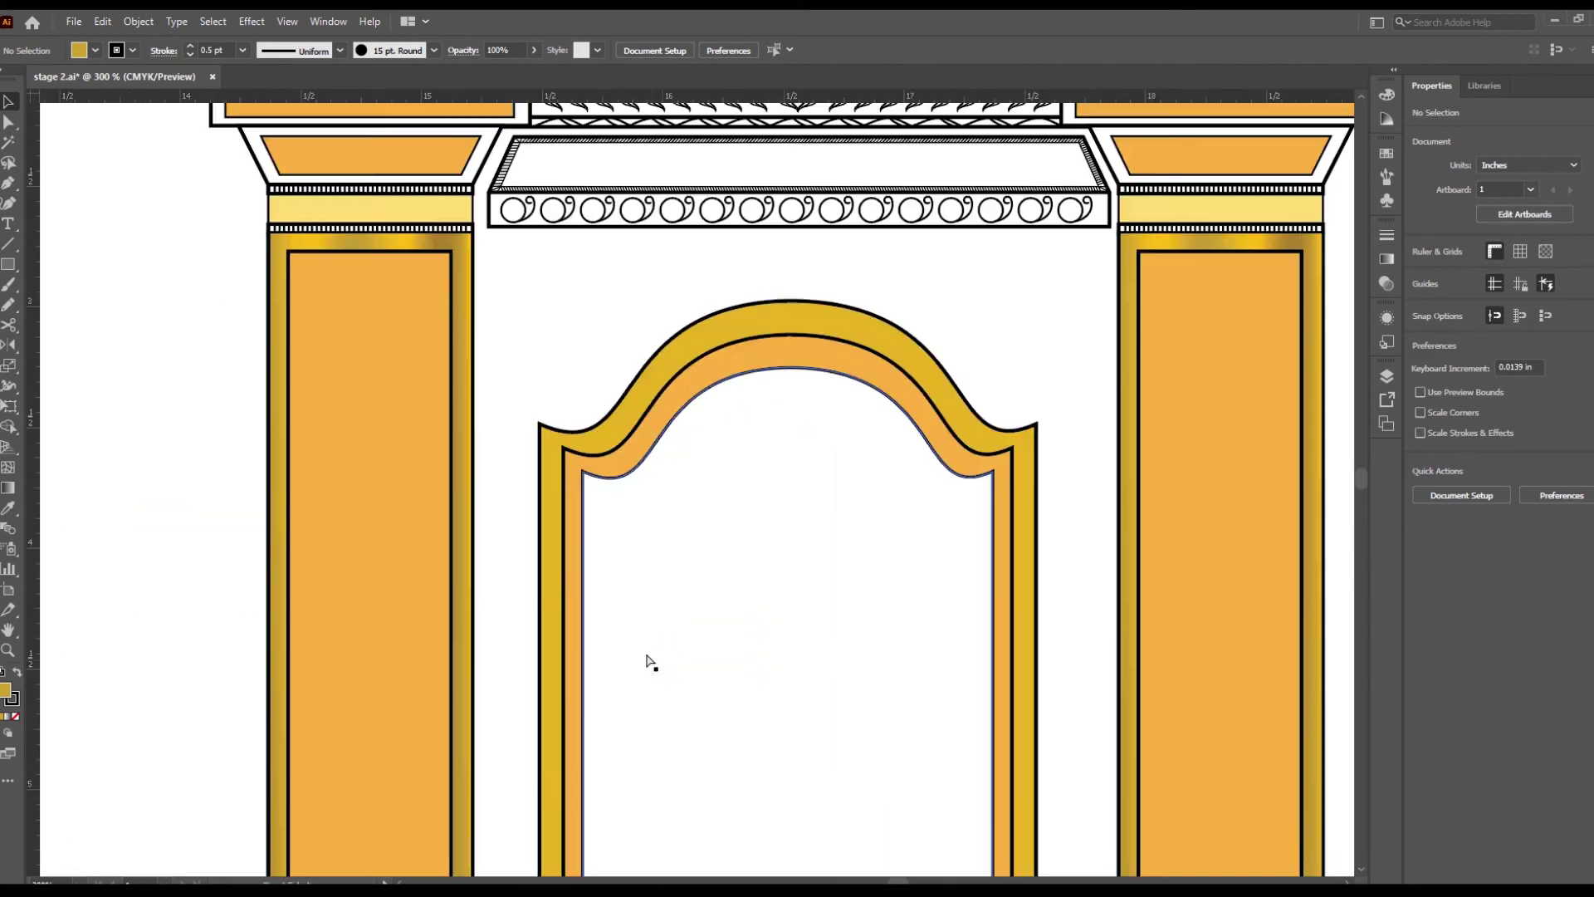
{"action": "scroll", "coordinate": [769, 644], "scroll_direction": "up", "scroll_amount": 2}
{"action": "scroll", "coordinate": [864, 581], "scroll_direction": "down", "scroll_amount": 5}
{"action": "left_click", "coordinate": [821, 498]}
{"action": "key", "text": "i"}
{"action": "key", "text": "ctrl+1"}
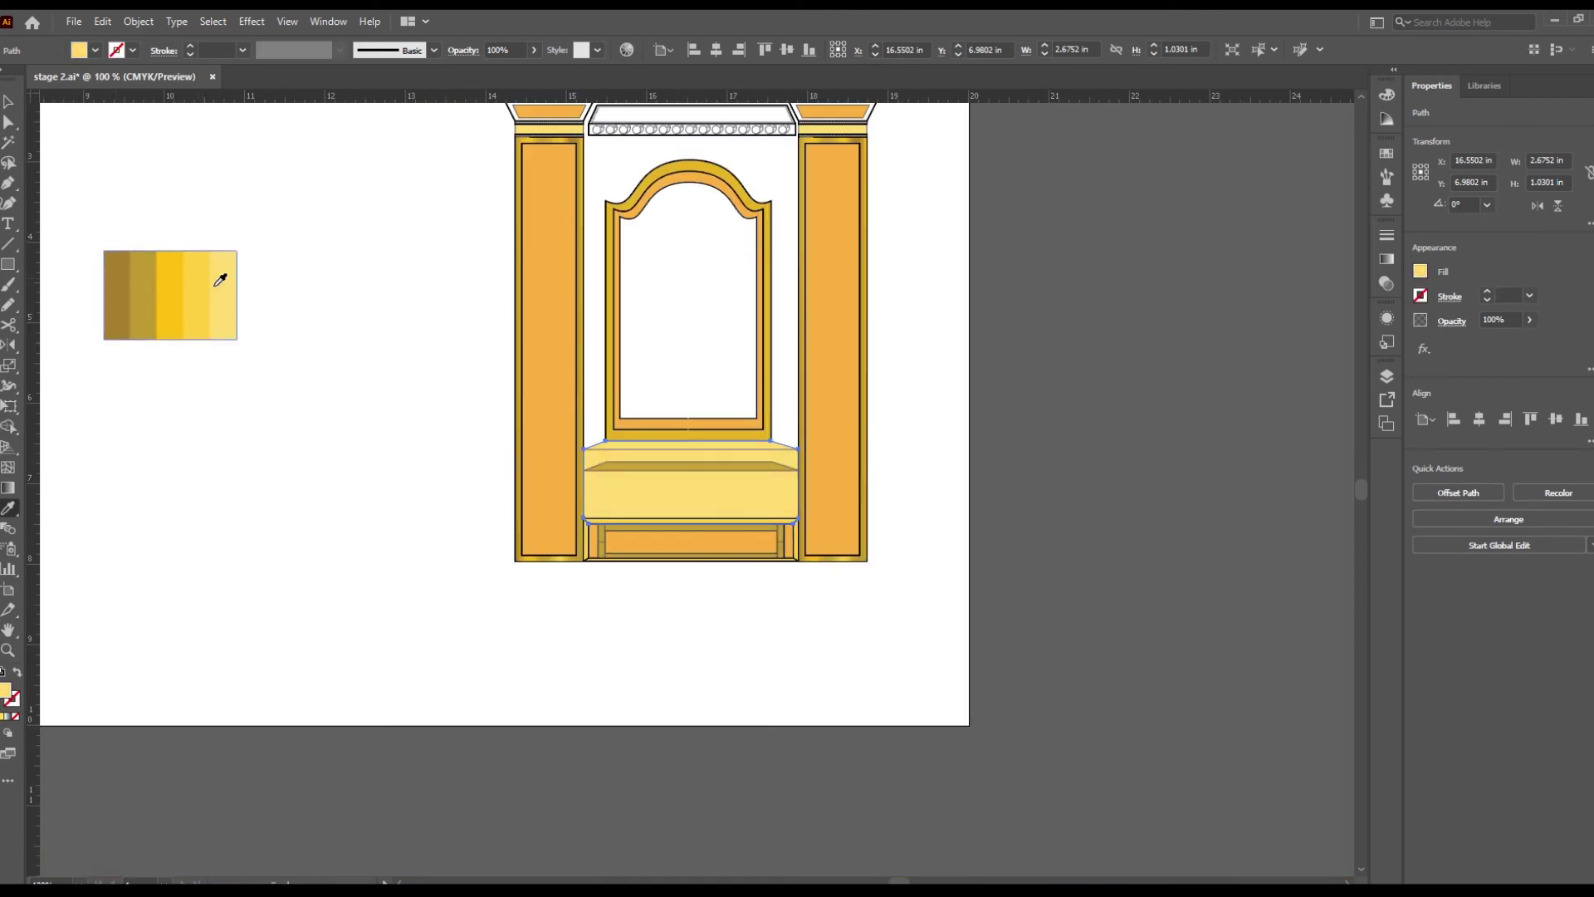
{"action": "left_click", "coordinate": [197, 280]}
{"action": "key", "text": "ctrl+plus"}
{"action": "key", "text": "ctrl+plus"}
{"action": "key", "text": "v"}
Step: Select parts of the window frame to check them, then clear the selection
{"action": "left_click", "coordinate": [679, 498]}
{"action": "left_click", "coordinate": [722, 490]}
{"action": "left_click", "coordinate": [670, 435]}
{"action": "key", "text": "ctrl+plus"}
{"action": "key", "text": "ctrl+plus"}
{"action": "key", "text": "ctrl+plus"}
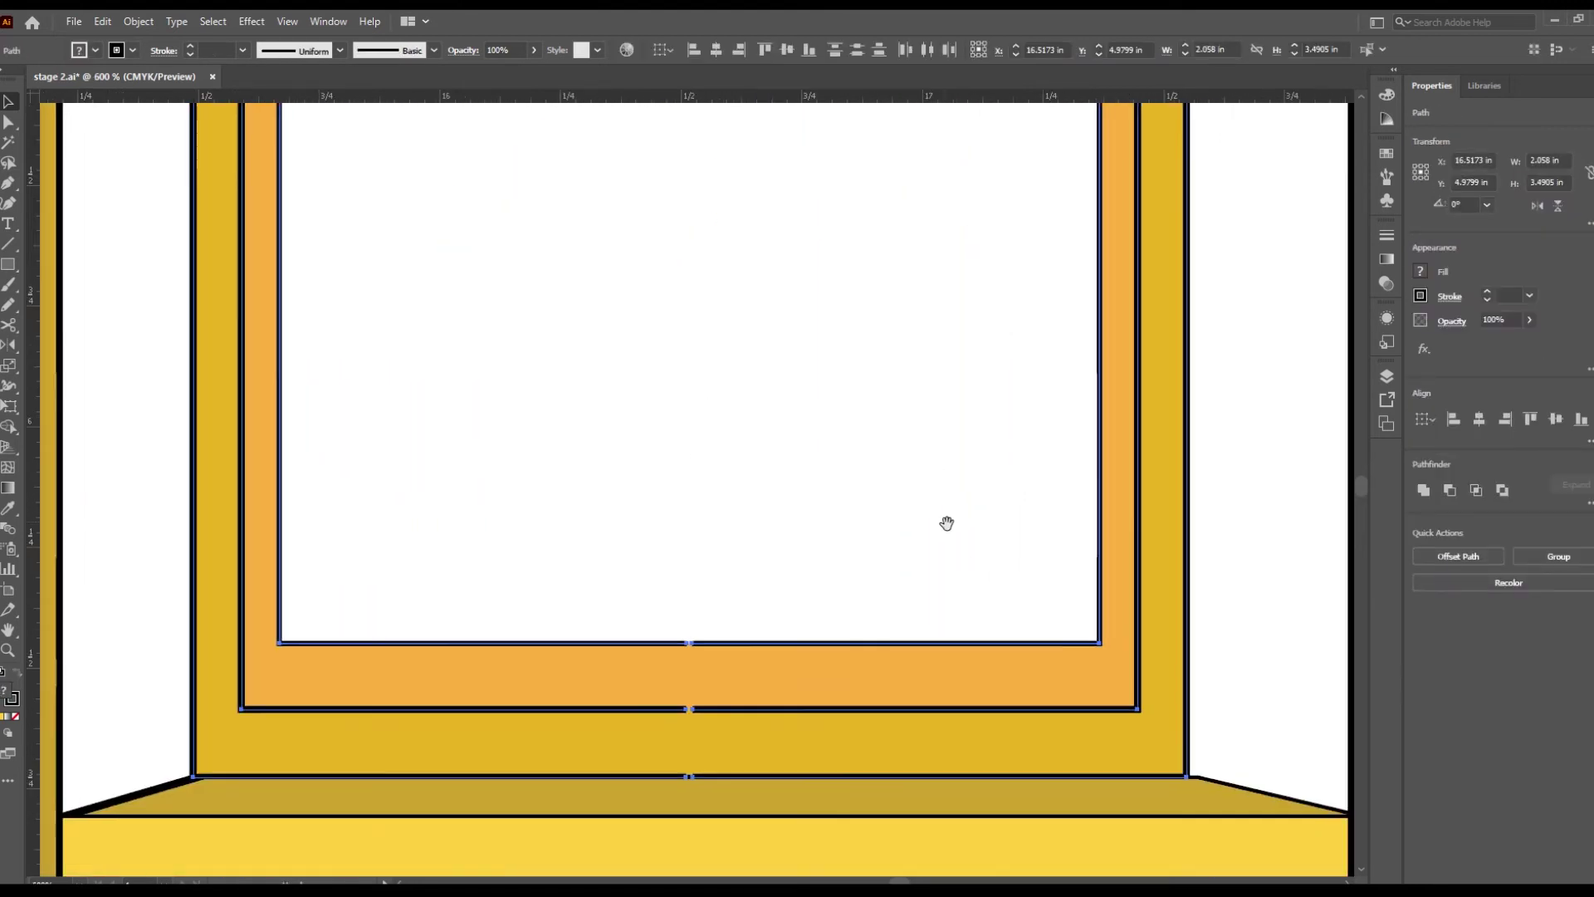
{"action": "scroll", "coordinate": [947, 523], "scroll_direction": "up", "scroll_amount": 5}
{"action": "key", "text": "ctrl+minus"}
{"action": "key", "text": "ctrl+0"}
{"action": "left_click", "coordinate": [1014, 629]}
Step: Select the yellow panel's top edge and inspect its corner anchor points up close
{"action": "key", "text": "ctrl+plus"}
{"action": "key", "text": "ctrl+plus"}
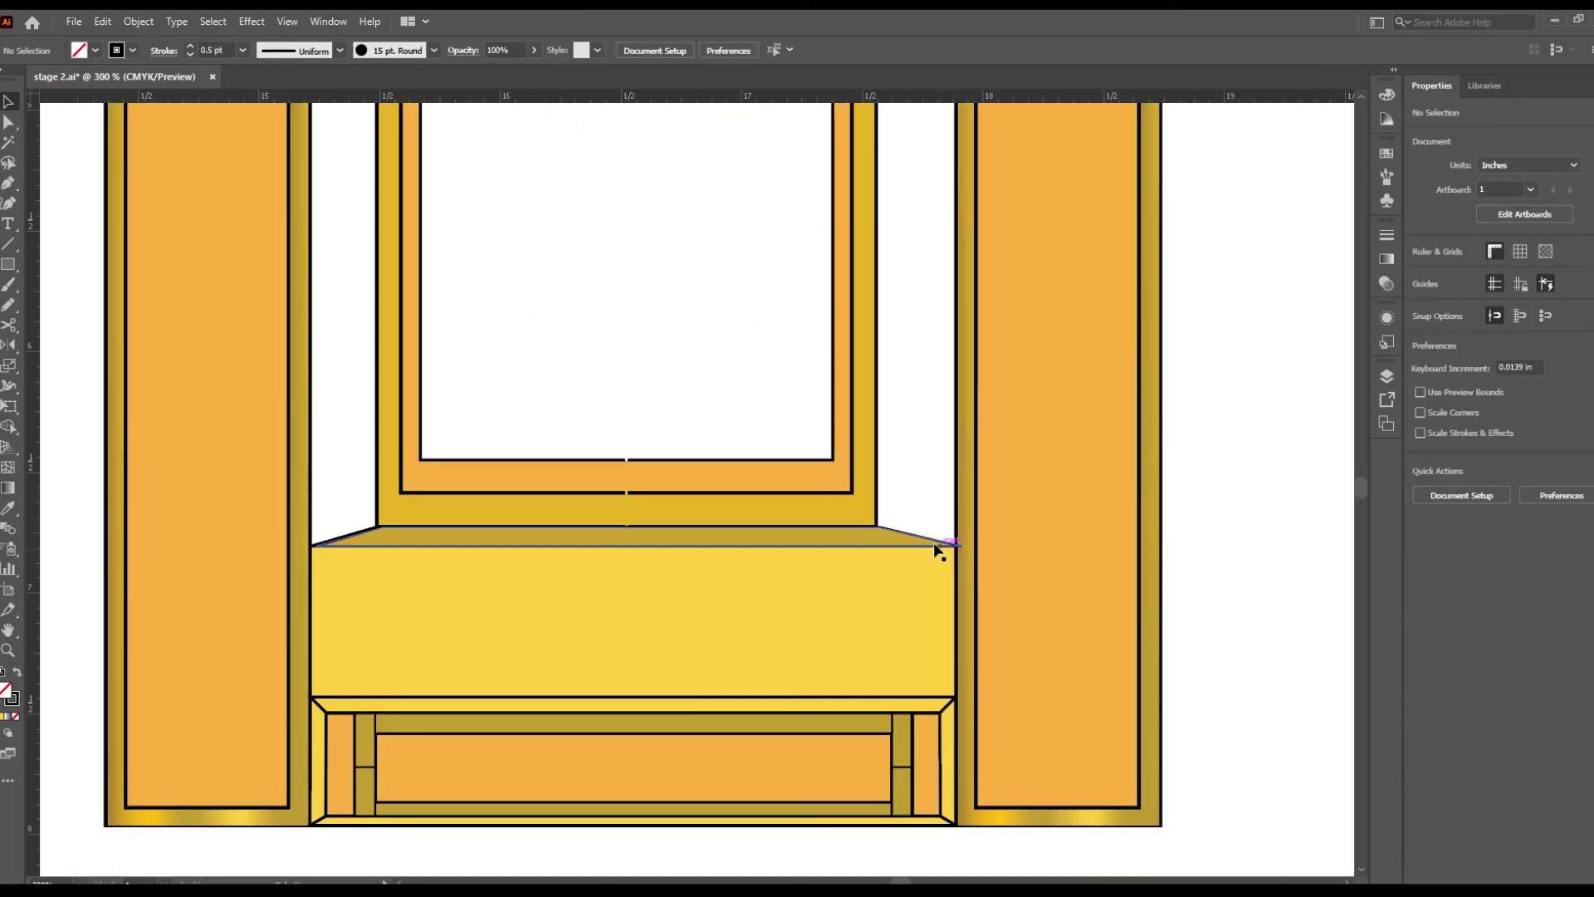
{"action": "left_click", "coordinate": [938, 552]}
{"action": "scroll", "coordinate": [938, 552], "scroll_direction": "up", "scroll_amount": 3}
{"action": "key", "text": "ctrl+shift+a"}
{"action": "key", "text": "a"}
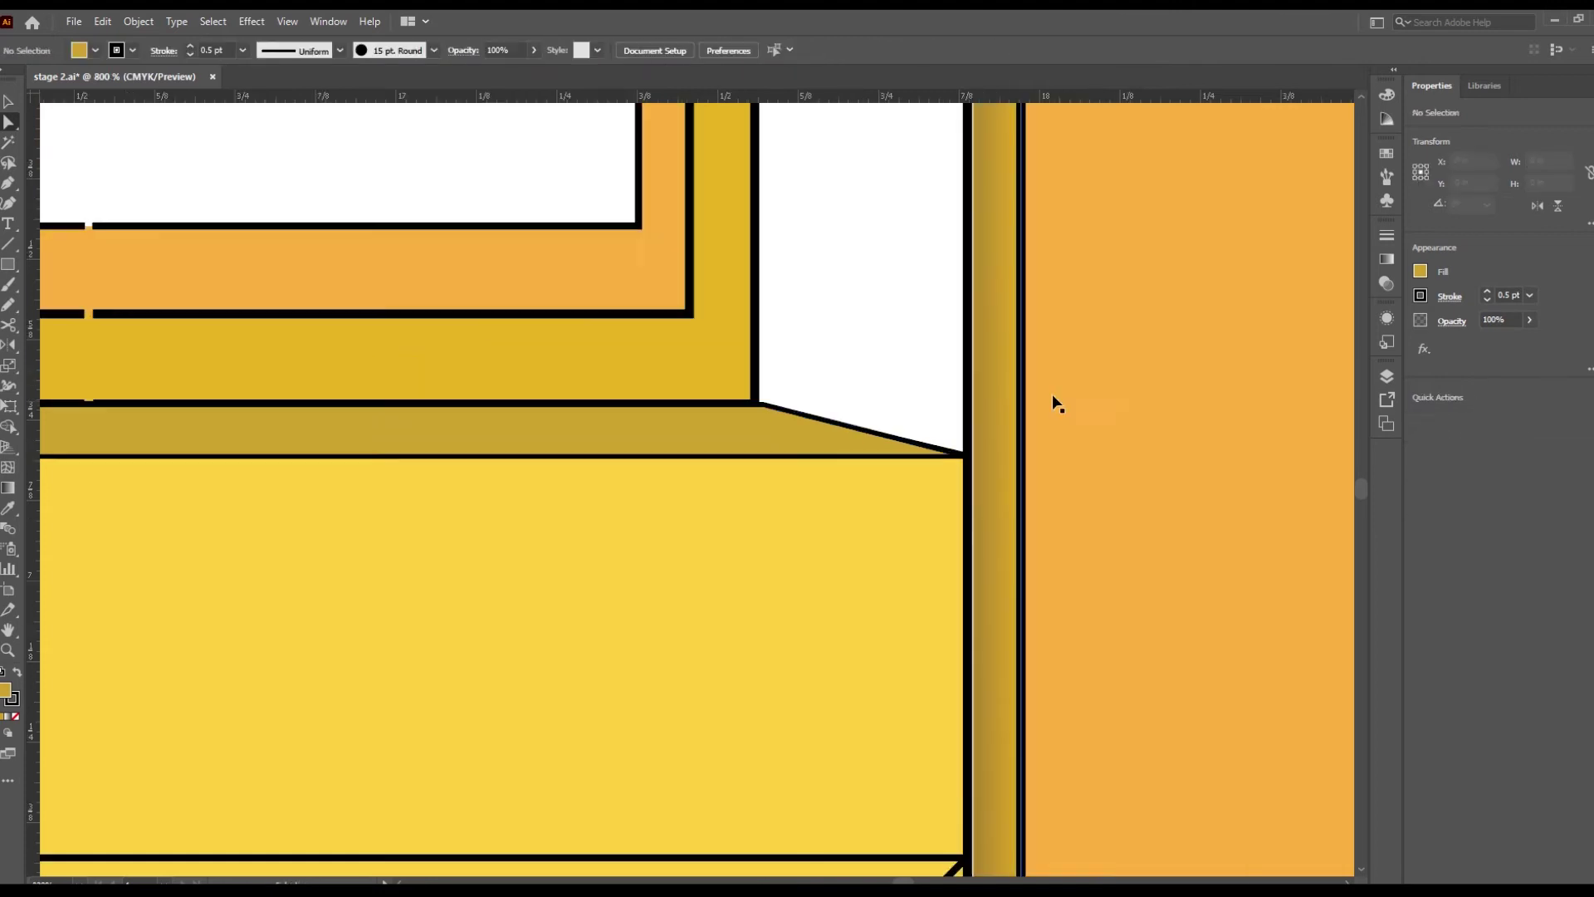
{"action": "key", "text": "ctrl+minus"}
{"action": "key", "text": "ctrl+minus"}
{"action": "key", "text": "ctrl+minus"}
{"action": "scroll", "coordinate": [967, 693], "scroll_direction": "up", "scroll_amount": 5}
{"action": "key", "text": "ctrl+plus"}
Step: Fill the cornice slab and circle band with yellow using the Eyedropper
{"action": "key", "text": "ctrl+plus"}
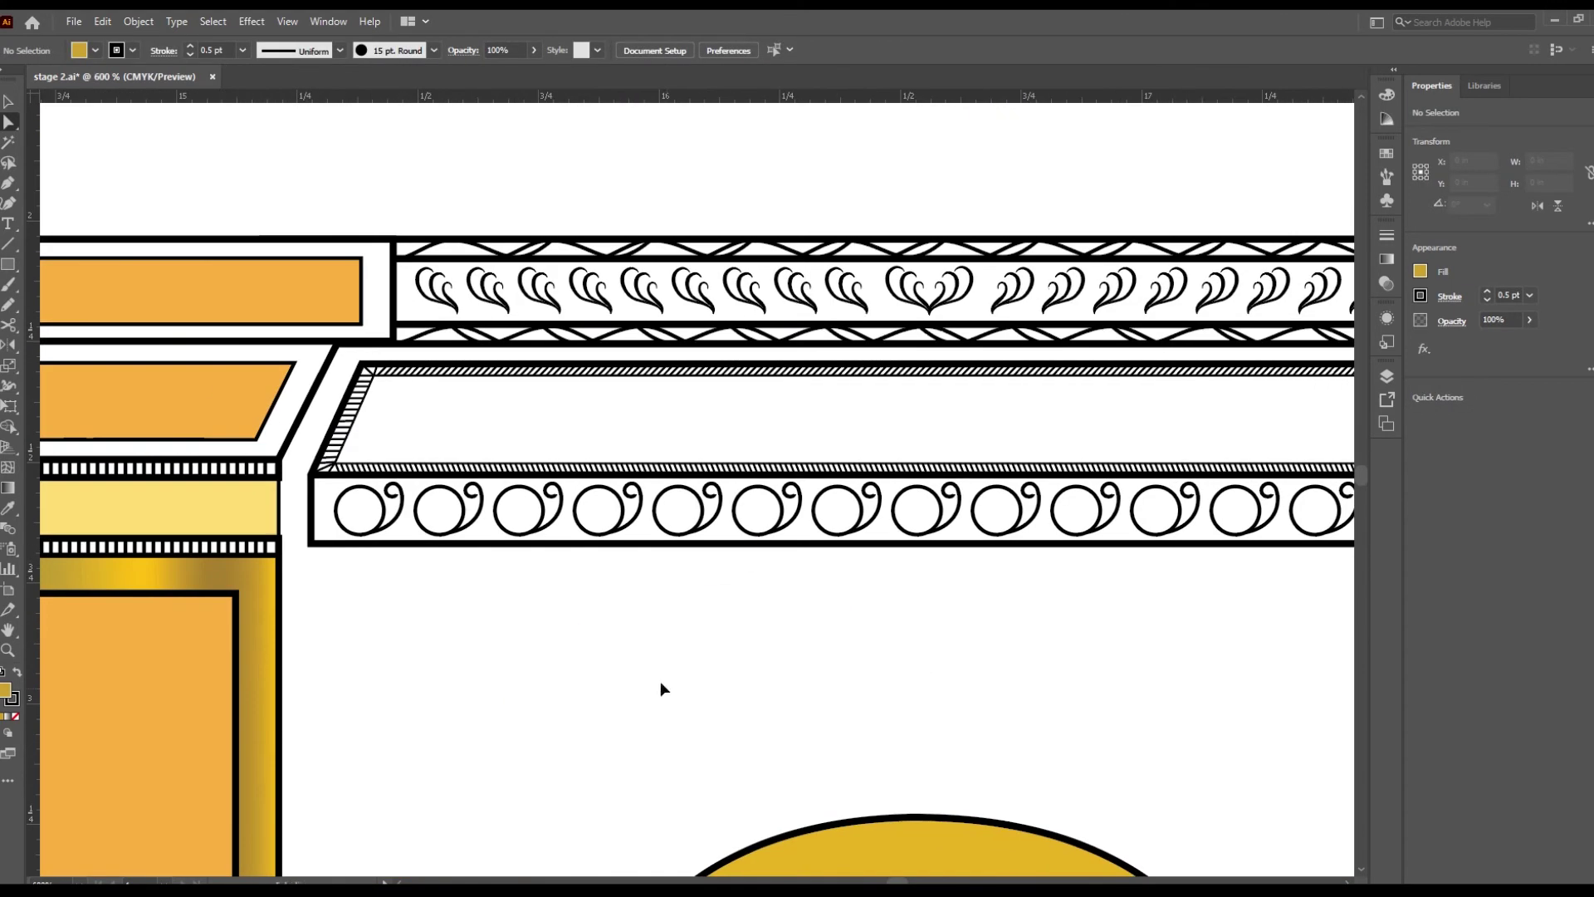
{"action": "key", "text": "ctrl+minus"}
{"action": "key", "text": "ctrl+plus"}
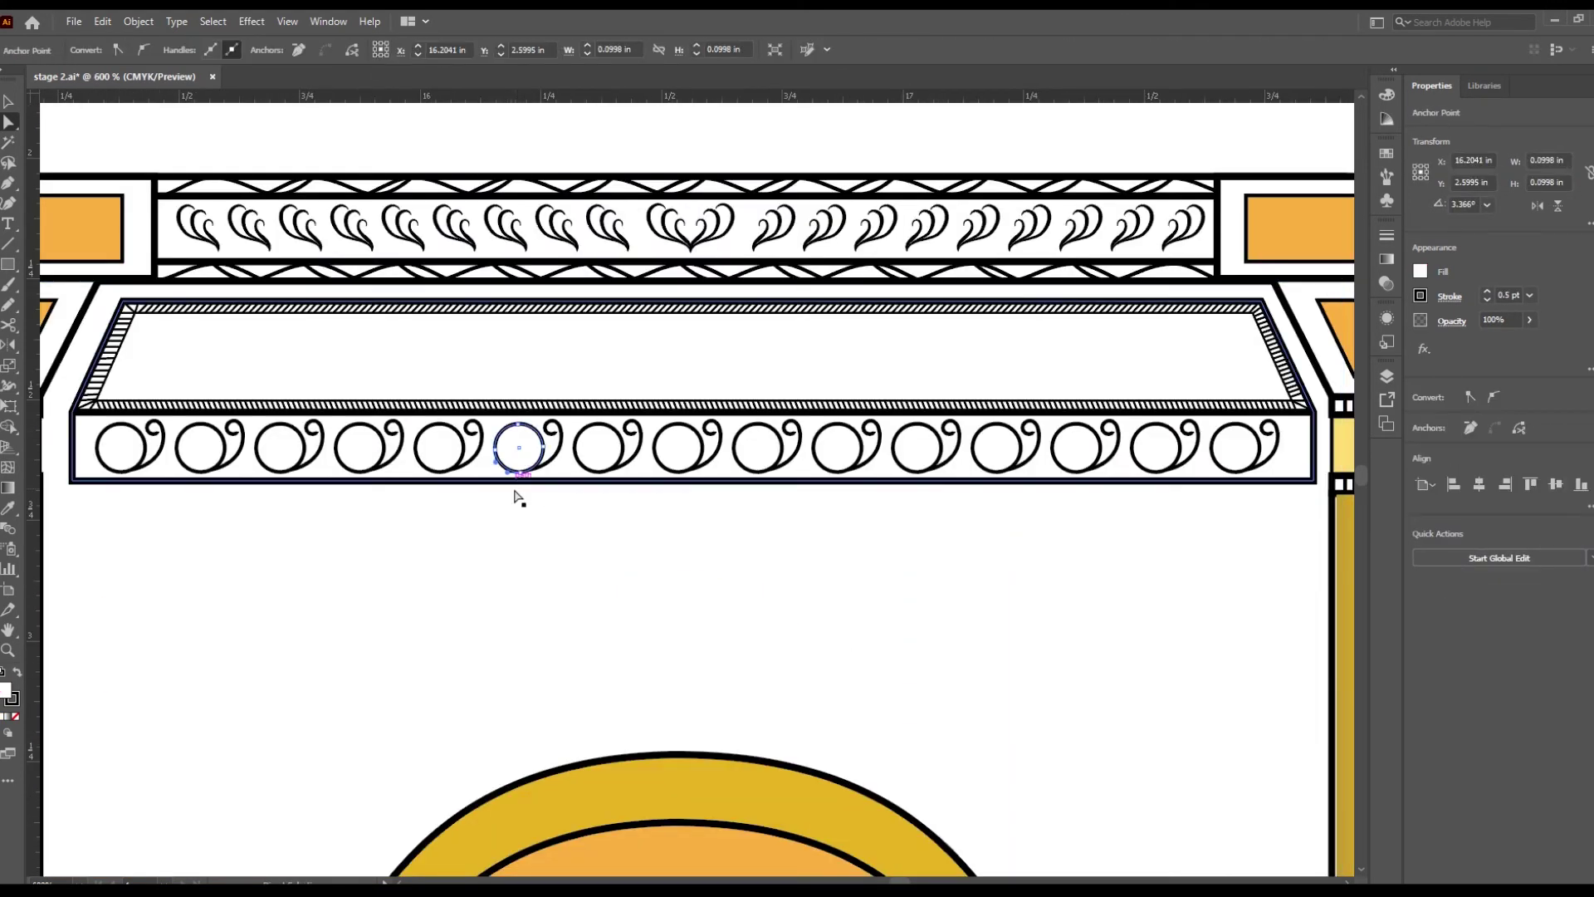
{"action": "left_click", "coordinate": [516, 480]}
{"action": "key", "text": "i"}
{"action": "left_click", "coordinate": [709, 840]}
{"action": "key", "text": "ctrl+shift+a"}
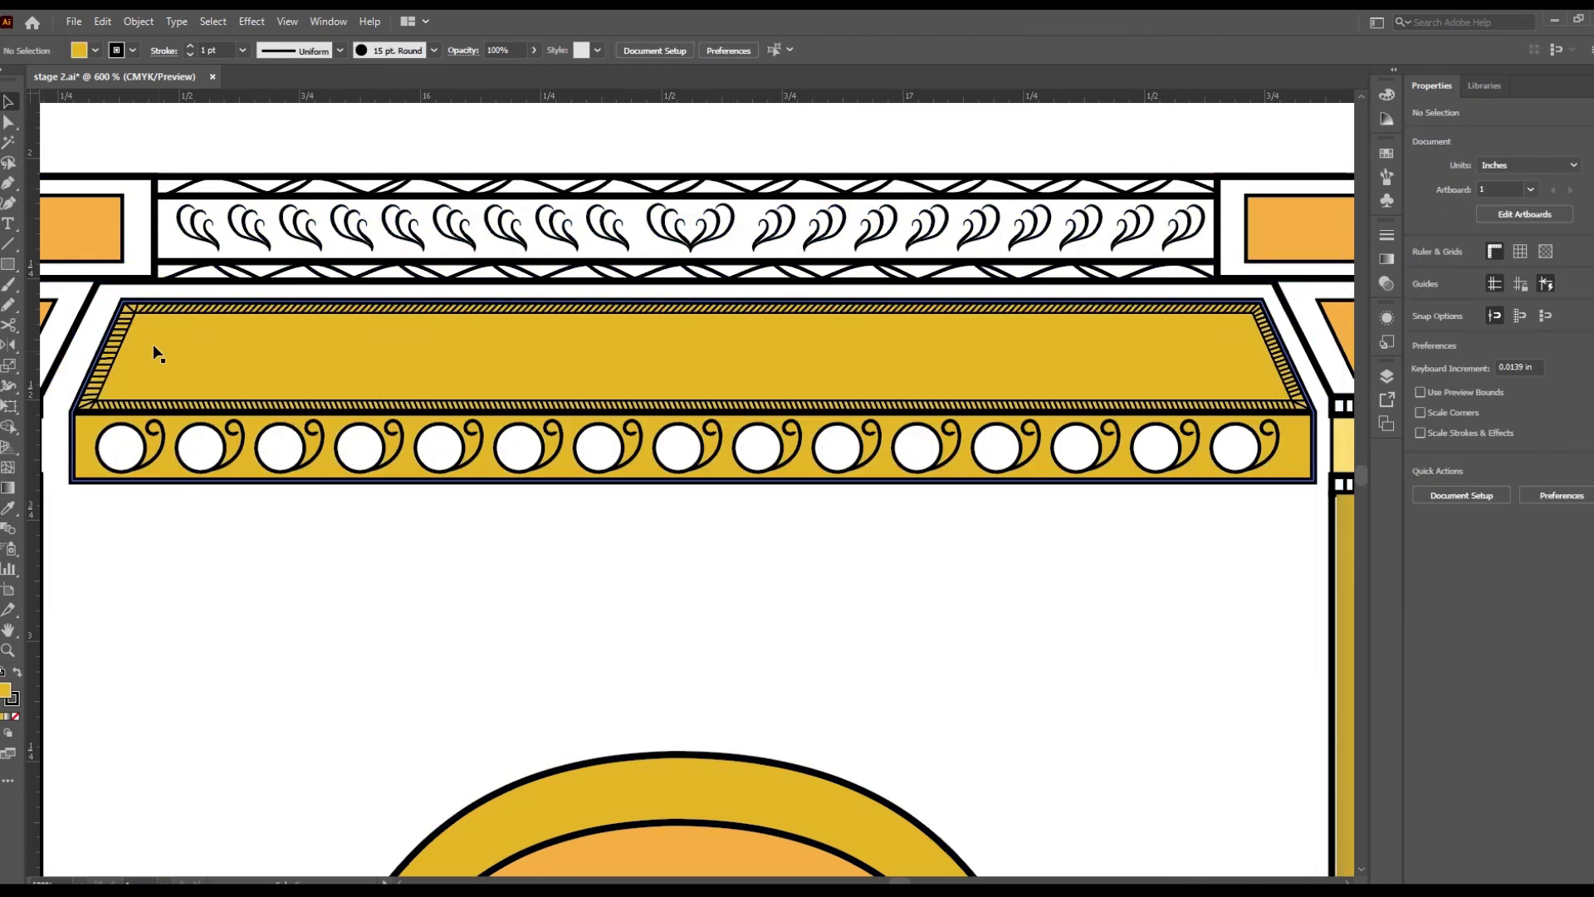
{"action": "key", "text": "ctrl+plus"}
{"action": "key", "text": "ctrl+plus"}
{"action": "key", "text": "ctrl+plus"}
{"action": "key", "text": "ctrl+z"}
{"action": "key", "text": "ctrl+minus"}
{"action": "key", "text": "ctrl+minus"}
{"action": "key", "text": "ctrl+minus"}
{"action": "key", "text": "ctrl+shift+z"}
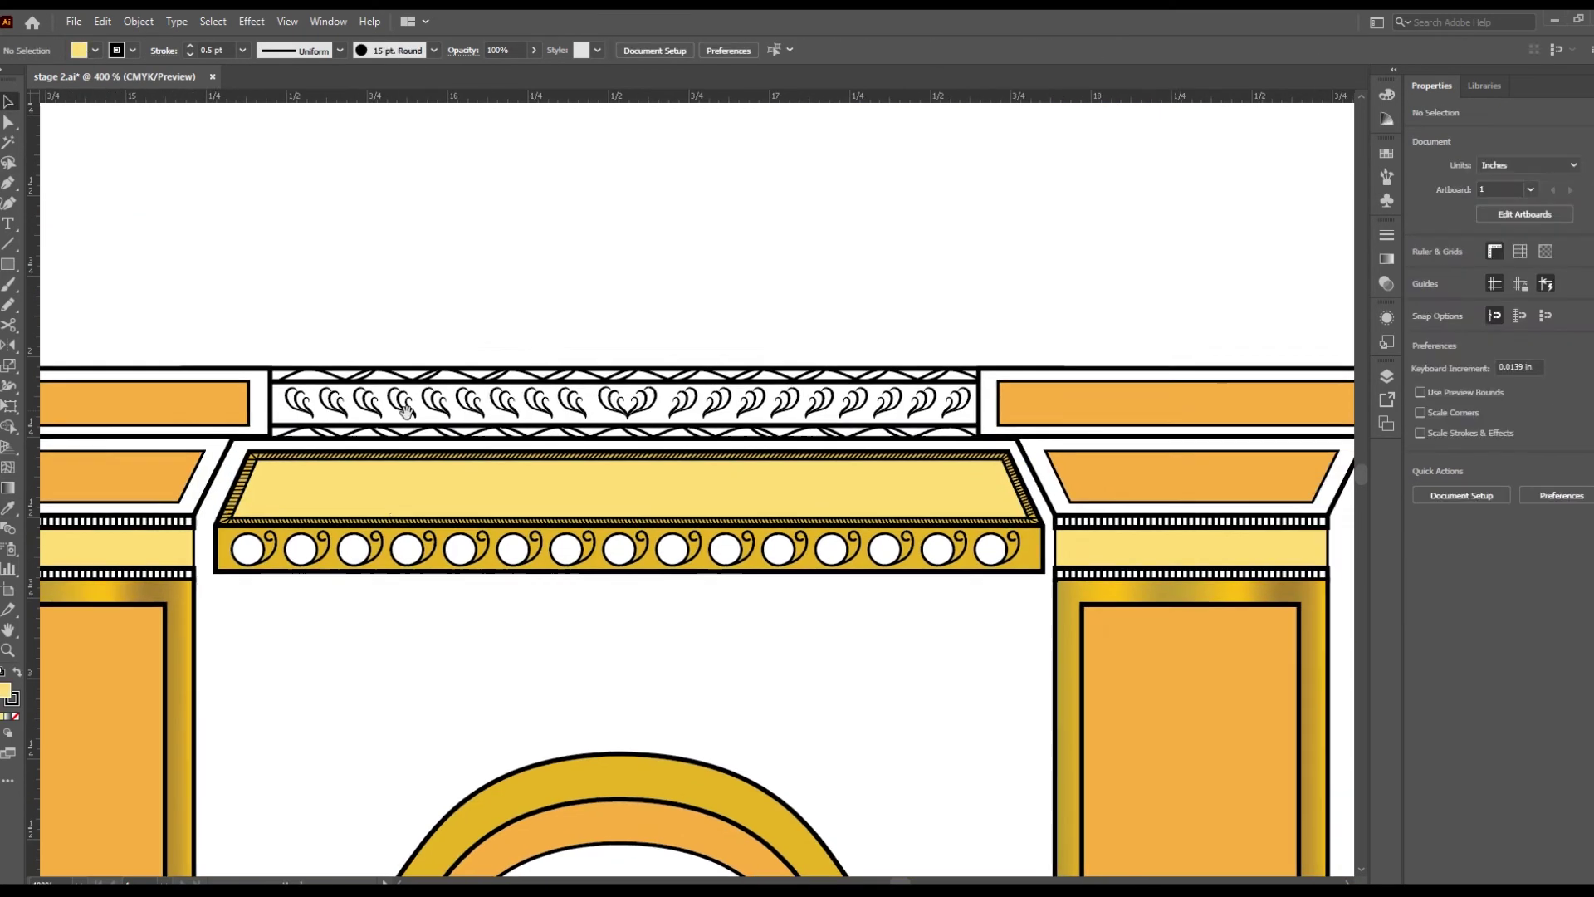
Step: Select the upper frieze pattern group, then clear the selection
{"action": "left_click_drag", "start_coordinate": [445, 307], "coordinate": [475, 324]}
{"action": "scroll", "coordinate": [475, 324], "scroll_direction": "down", "scroll_amount": 3}
{"action": "scroll", "coordinate": [946, 651], "scroll_direction": "down", "scroll_amount": 3}
{"action": "key", "text": "ctrl+plus"}
{"action": "key", "text": "ctrl+plus"}
{"action": "key", "text": "ctrl+plus"}
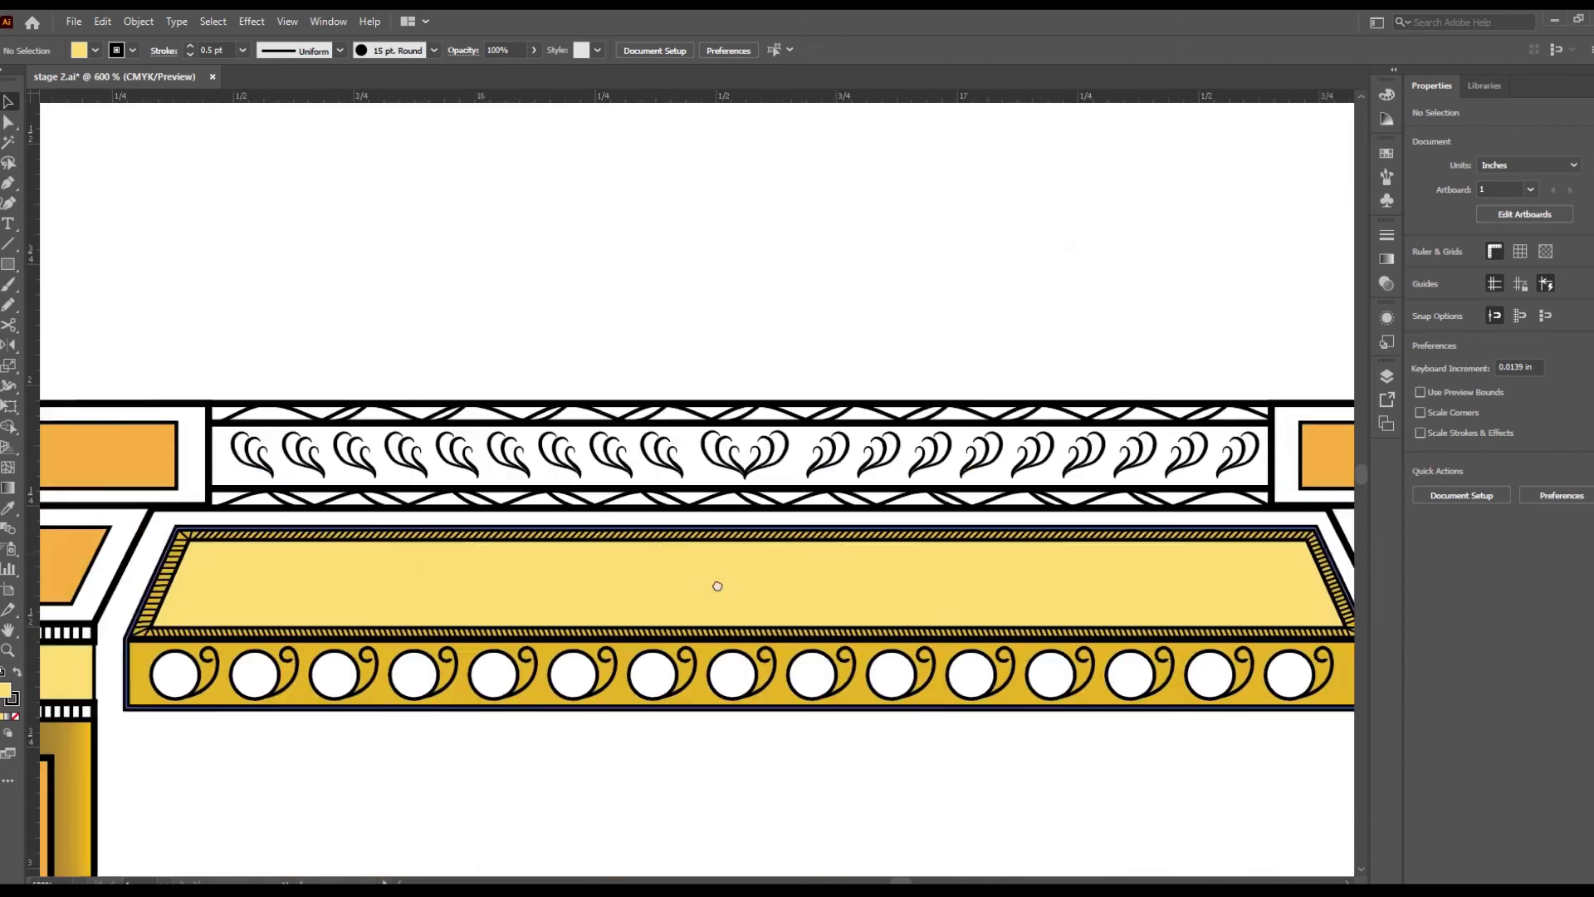
{"action": "left_click", "coordinate": [710, 465]}
{"action": "key", "text": "ctrl+shift+a"}
{"action": "scroll", "coordinate": [67, 266], "scroll_direction": "up", "scroll_amount": 2}
{"action": "scroll", "coordinate": [521, 527], "scroll_direction": "left", "scroll_amount": 5}
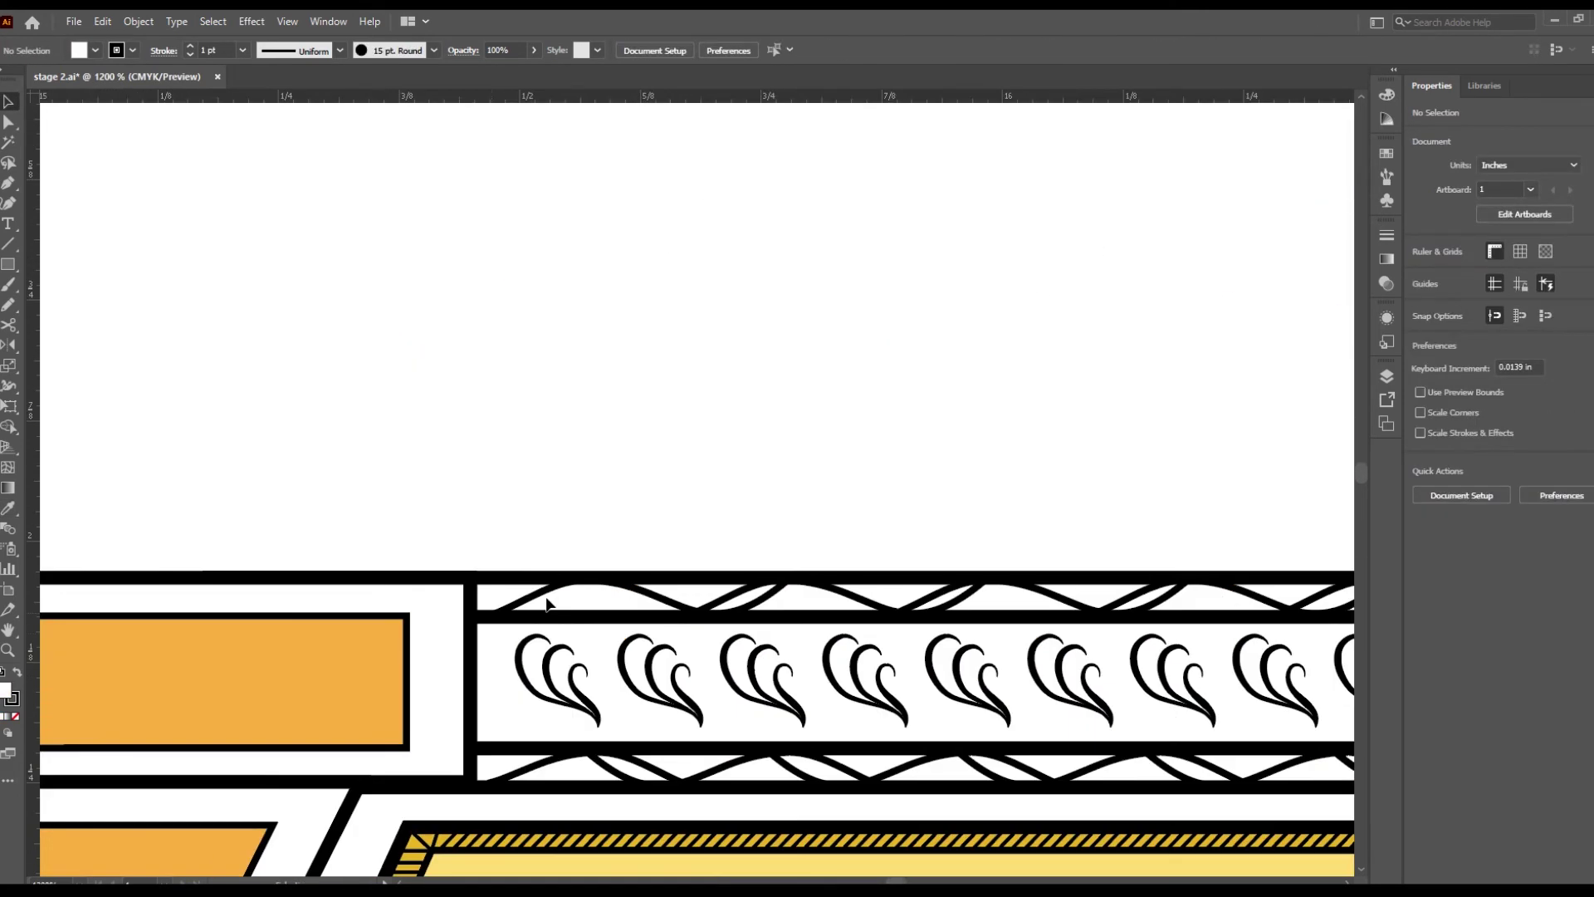
{"action": "key", "text": "ctrl+minus"}
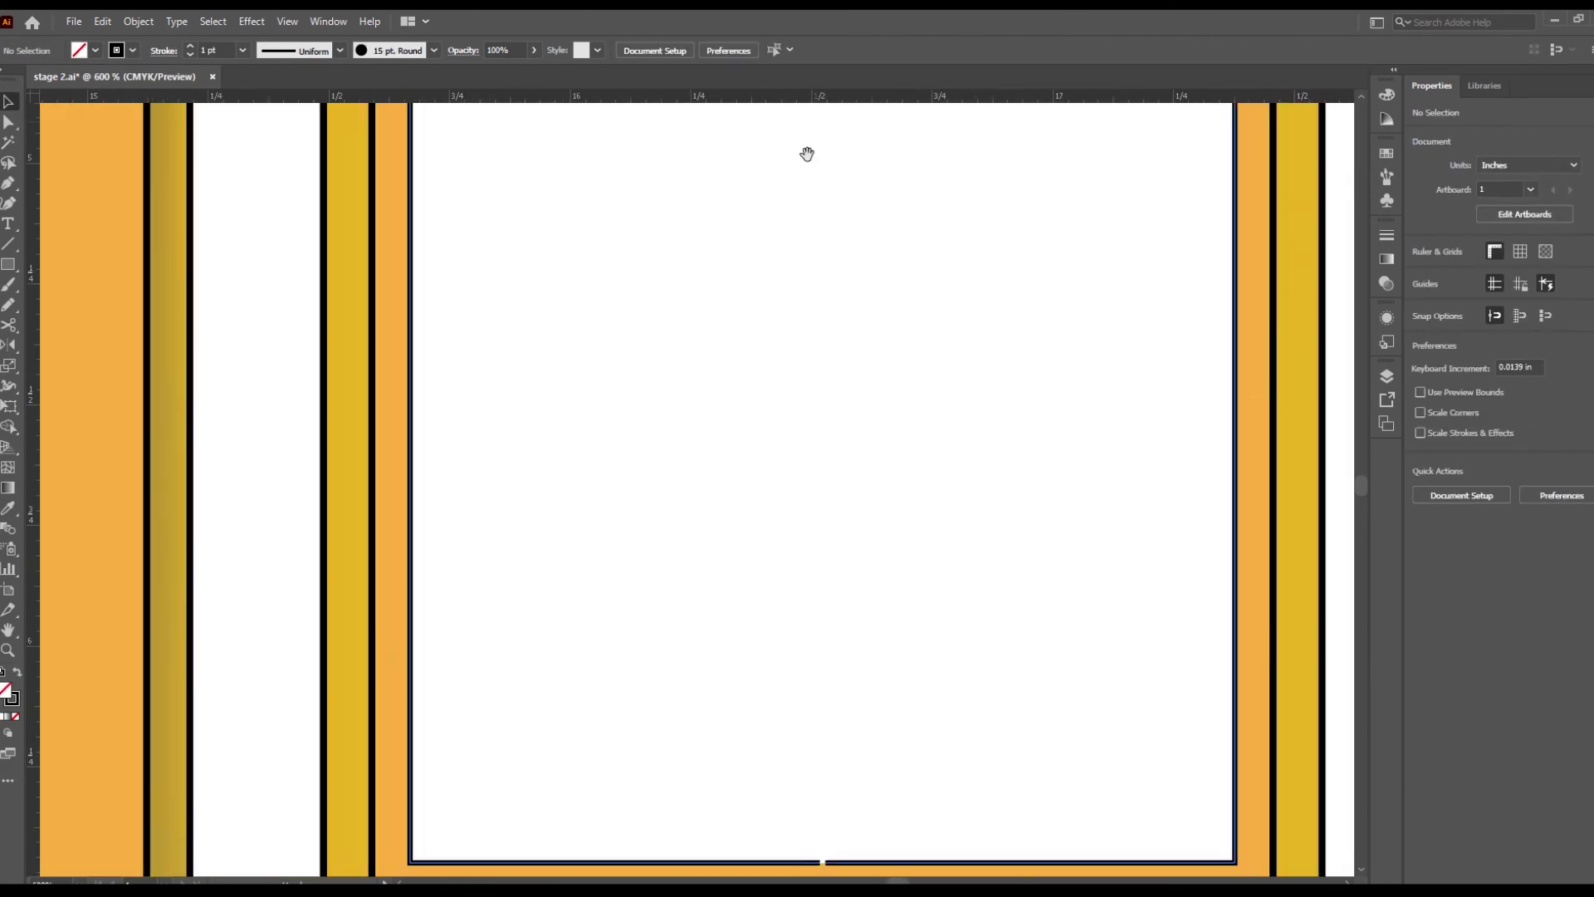
Step: Select the thin zigzag strip of the frieze
{"action": "left_click_drag", "start_coordinate": [811, 153], "coordinate": [356, 457]}
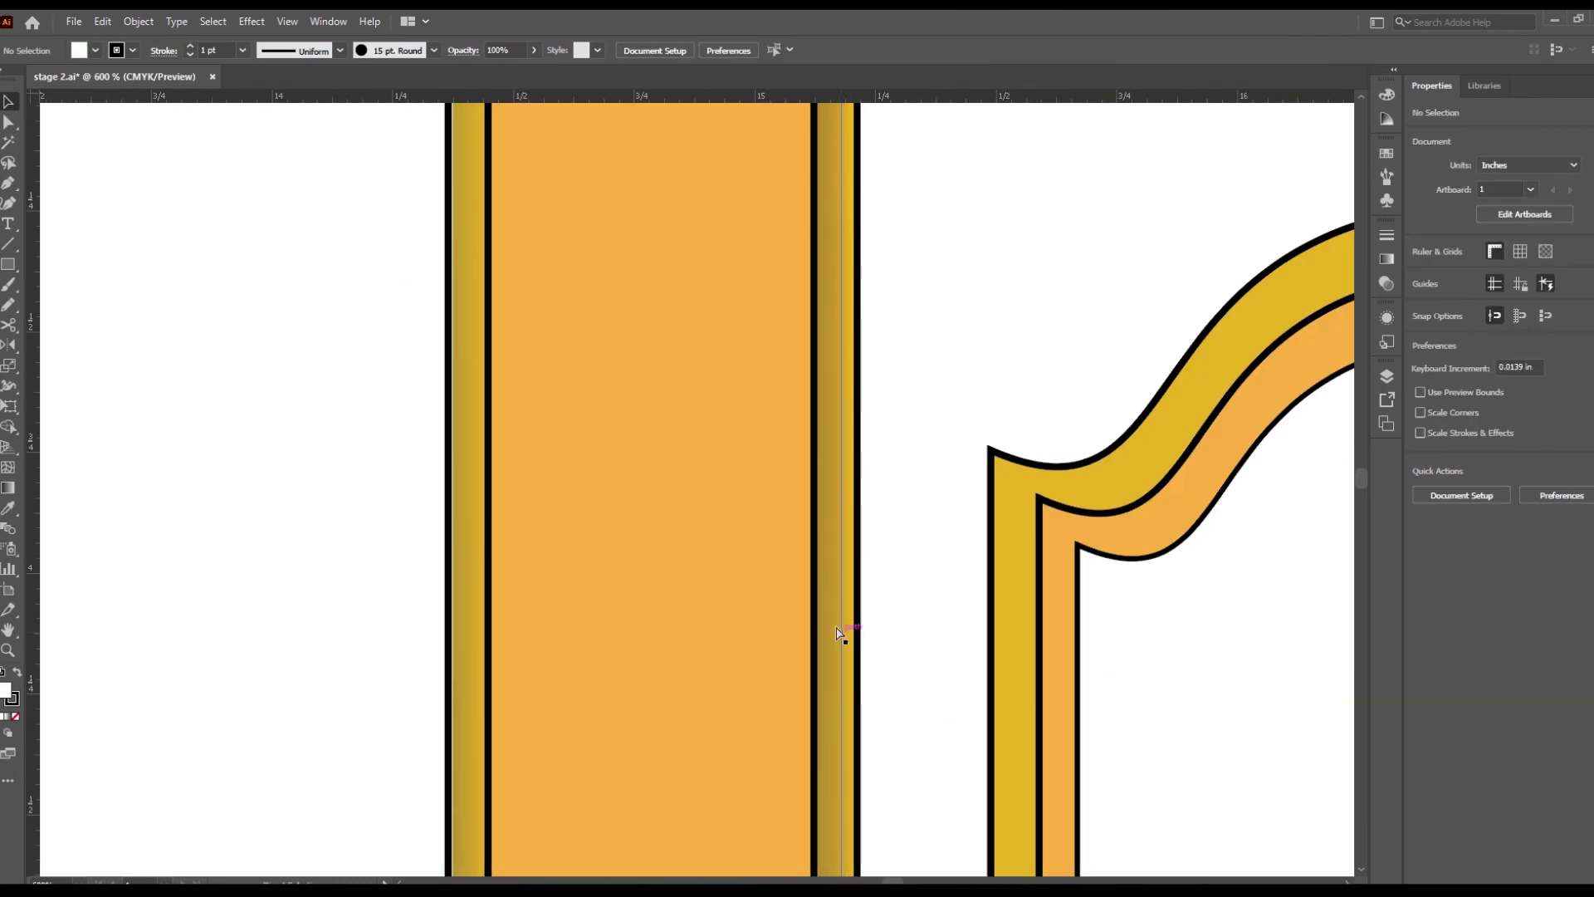
{"action": "scroll", "coordinate": [765, 581], "scroll_direction": "up", "scroll_amount": 2}
{"action": "scroll", "coordinate": [662, 360], "scroll_direction": "right", "scroll_amount": 5}
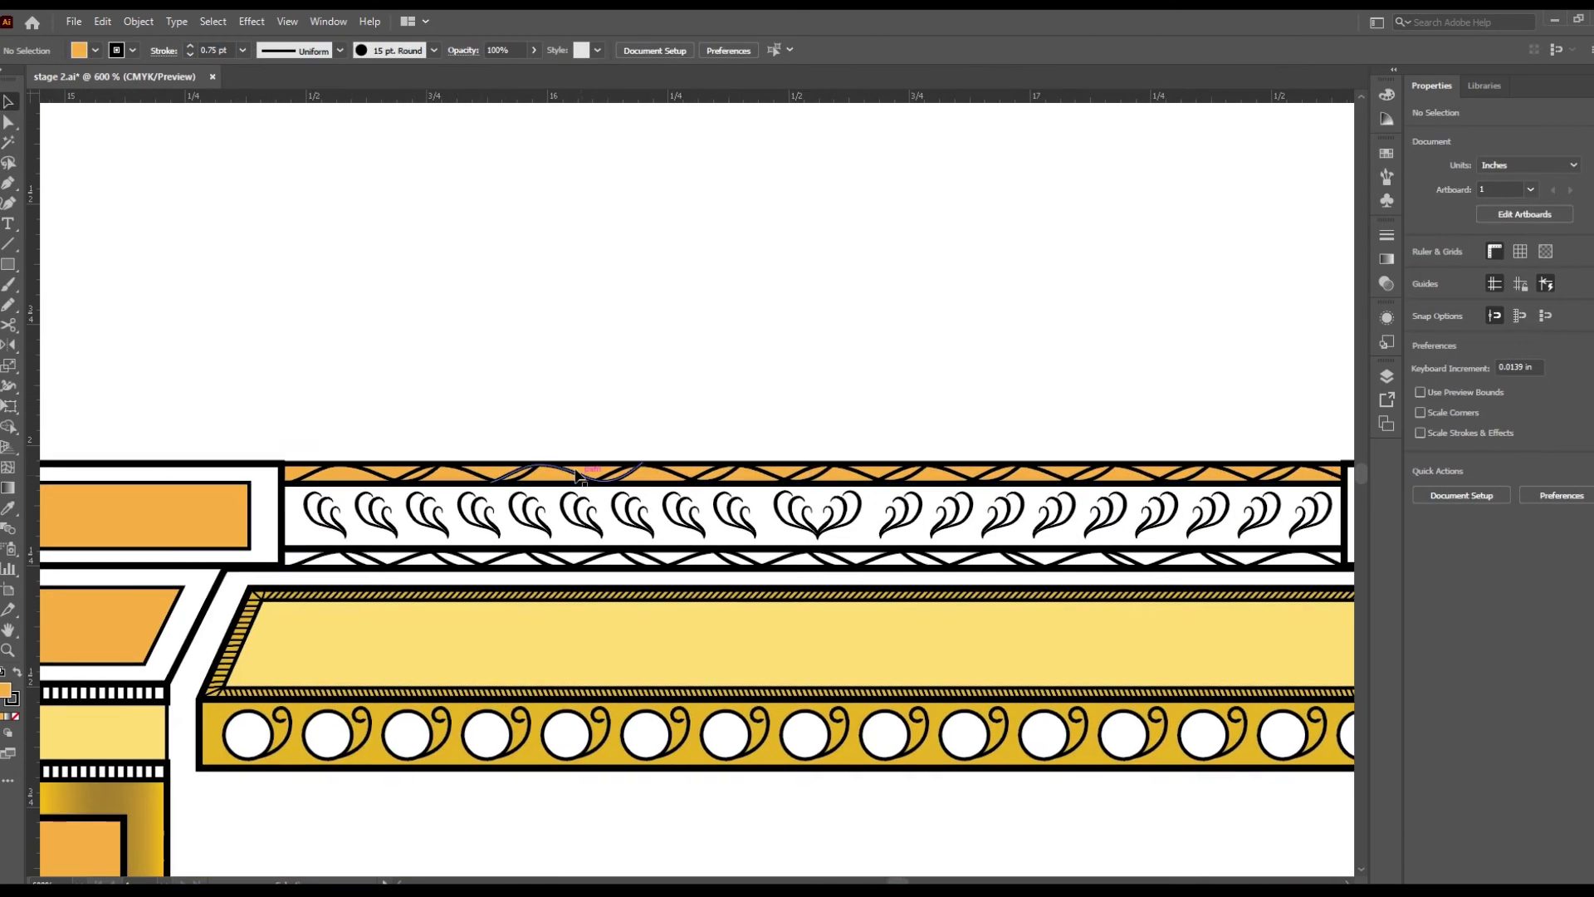
{"action": "left_click", "coordinate": [623, 591]}
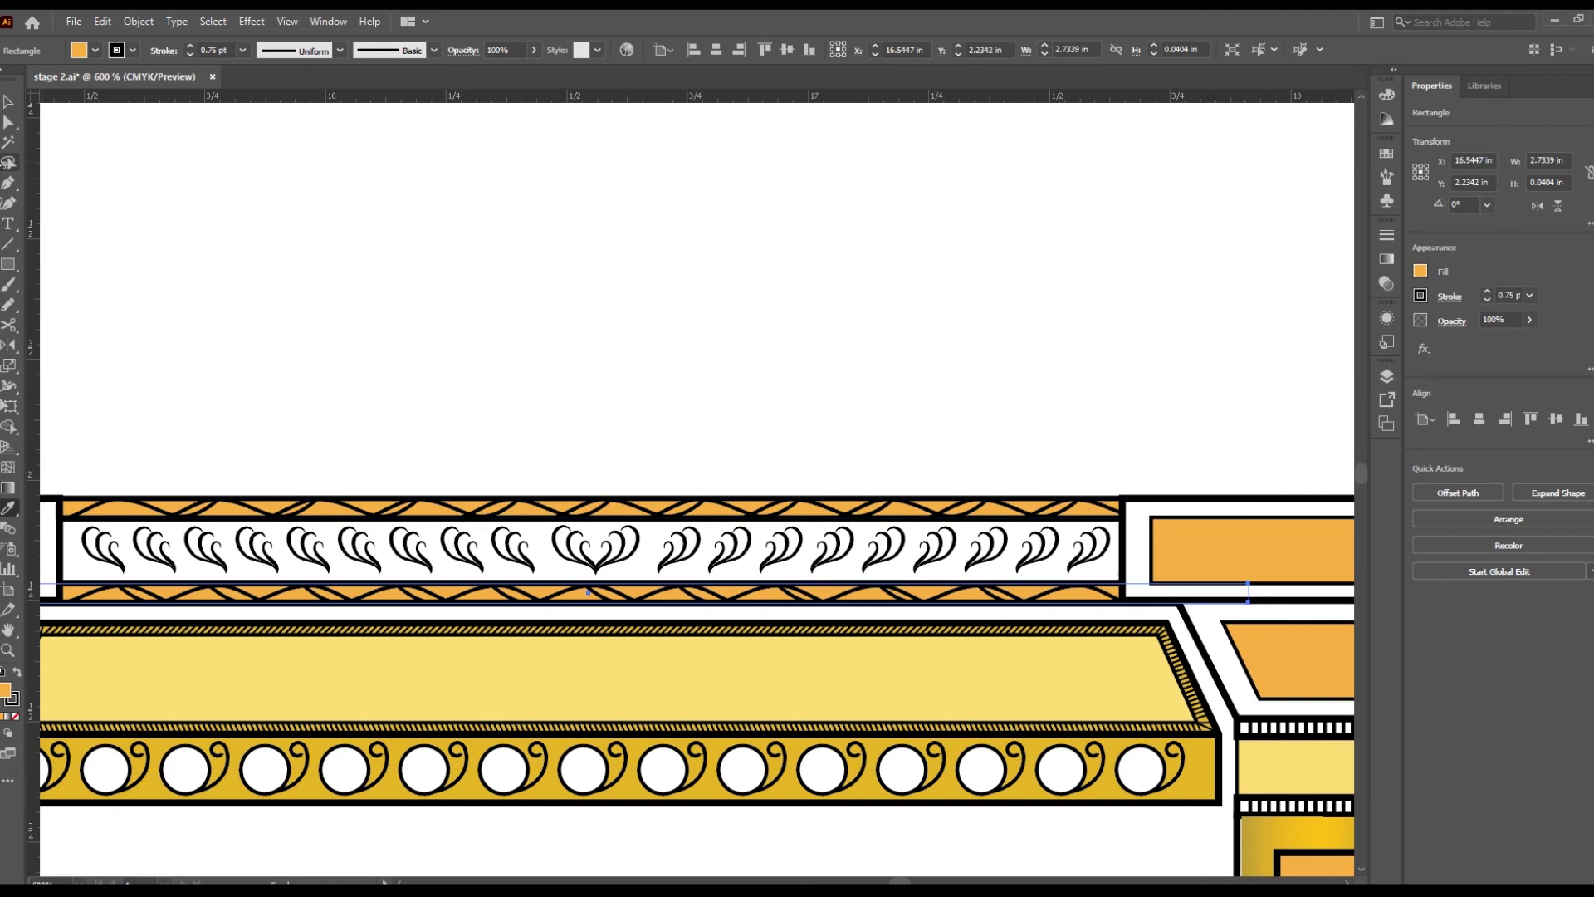
{"action": "scroll", "coordinate": [623, 591], "scroll_direction": "down", "scroll_amount": 3}
{"action": "scroll", "coordinate": [609, 515], "scroll_direction": "up", "scroll_amount": 3}
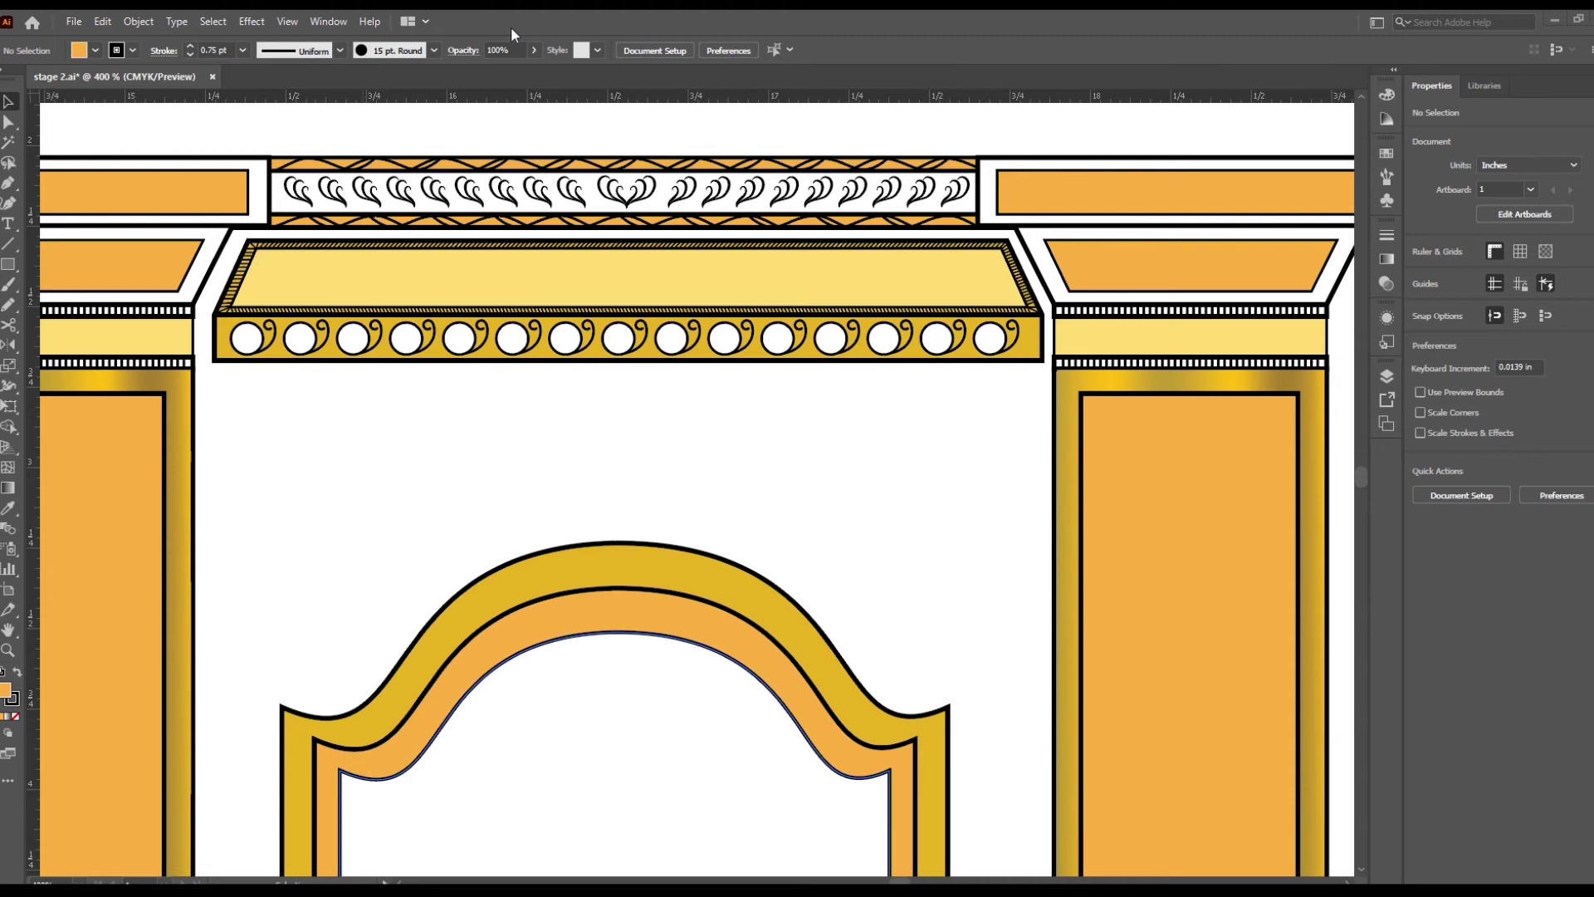
Step: Check the arch frame, inner arch panel and alcove design by selecting and deselecting them
{"action": "scroll", "coordinate": [903, 523], "scroll_direction": "down", "scroll_amount": 3}
{"action": "scroll", "coordinate": [664, 488], "scroll_direction": "up", "scroll_amount": 5}
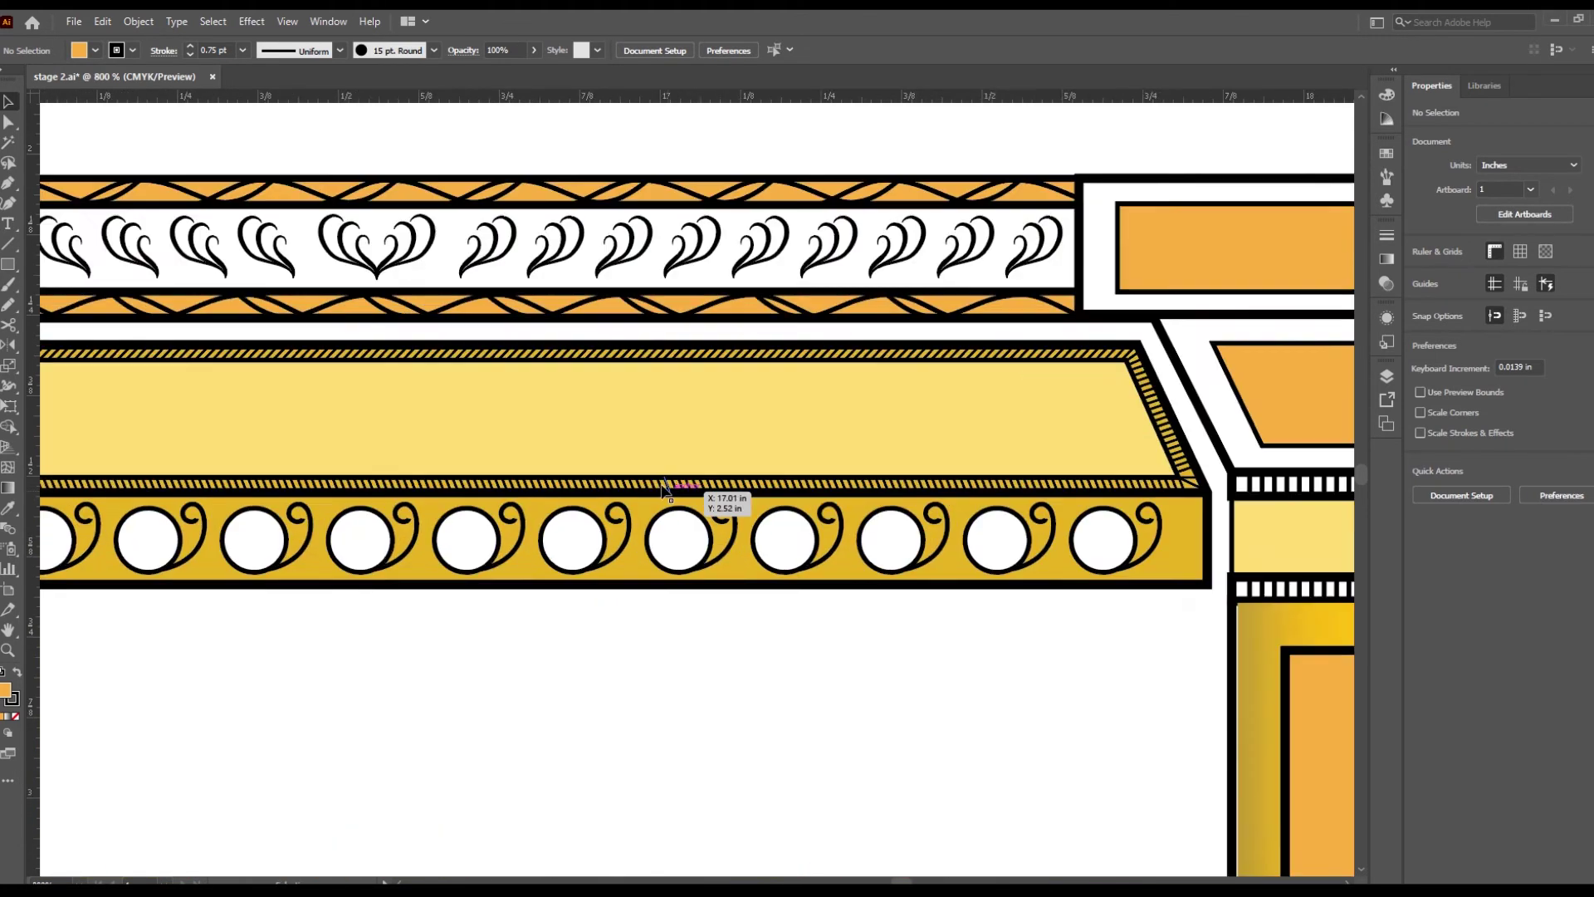
{"action": "scroll", "coordinate": [830, 540], "scroll_direction": "down", "scroll_amount": 2}
{"action": "scroll", "coordinate": [556, 269], "scroll_direction": "left", "scroll_amount": 3}
{"action": "scroll", "coordinate": [844, 680], "scroll_direction": "down", "scroll_amount": 4}
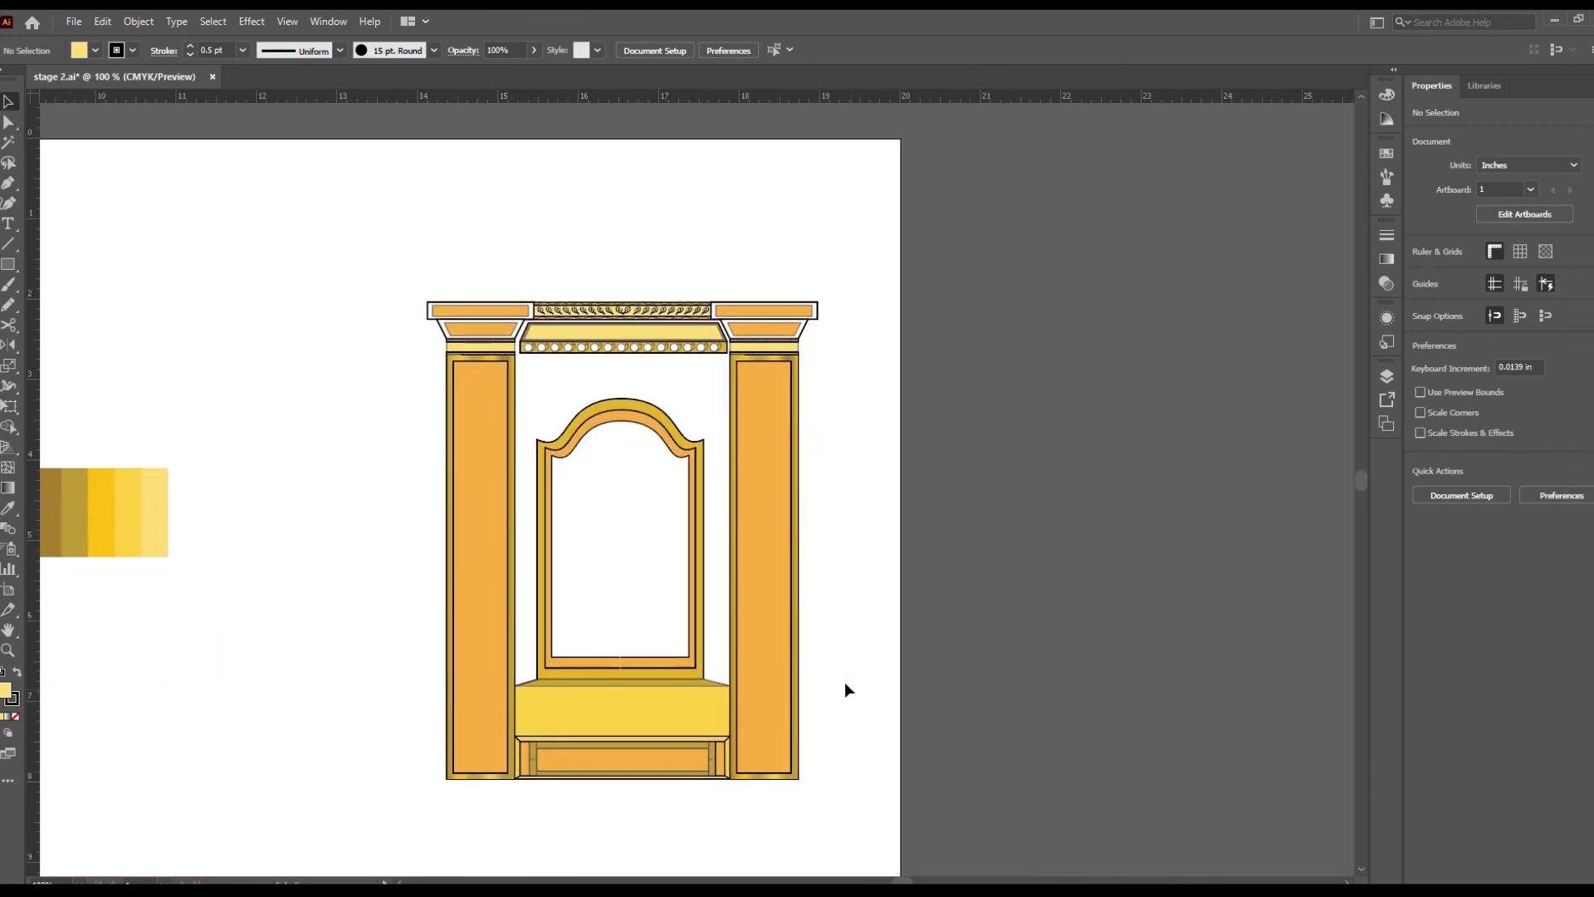
{"action": "scroll", "coordinate": [845, 688], "scroll_direction": "left", "scroll_amount": 5}
{"action": "scroll", "coordinate": [511, 535], "scroll_direction": "right", "scroll_amount": 5}
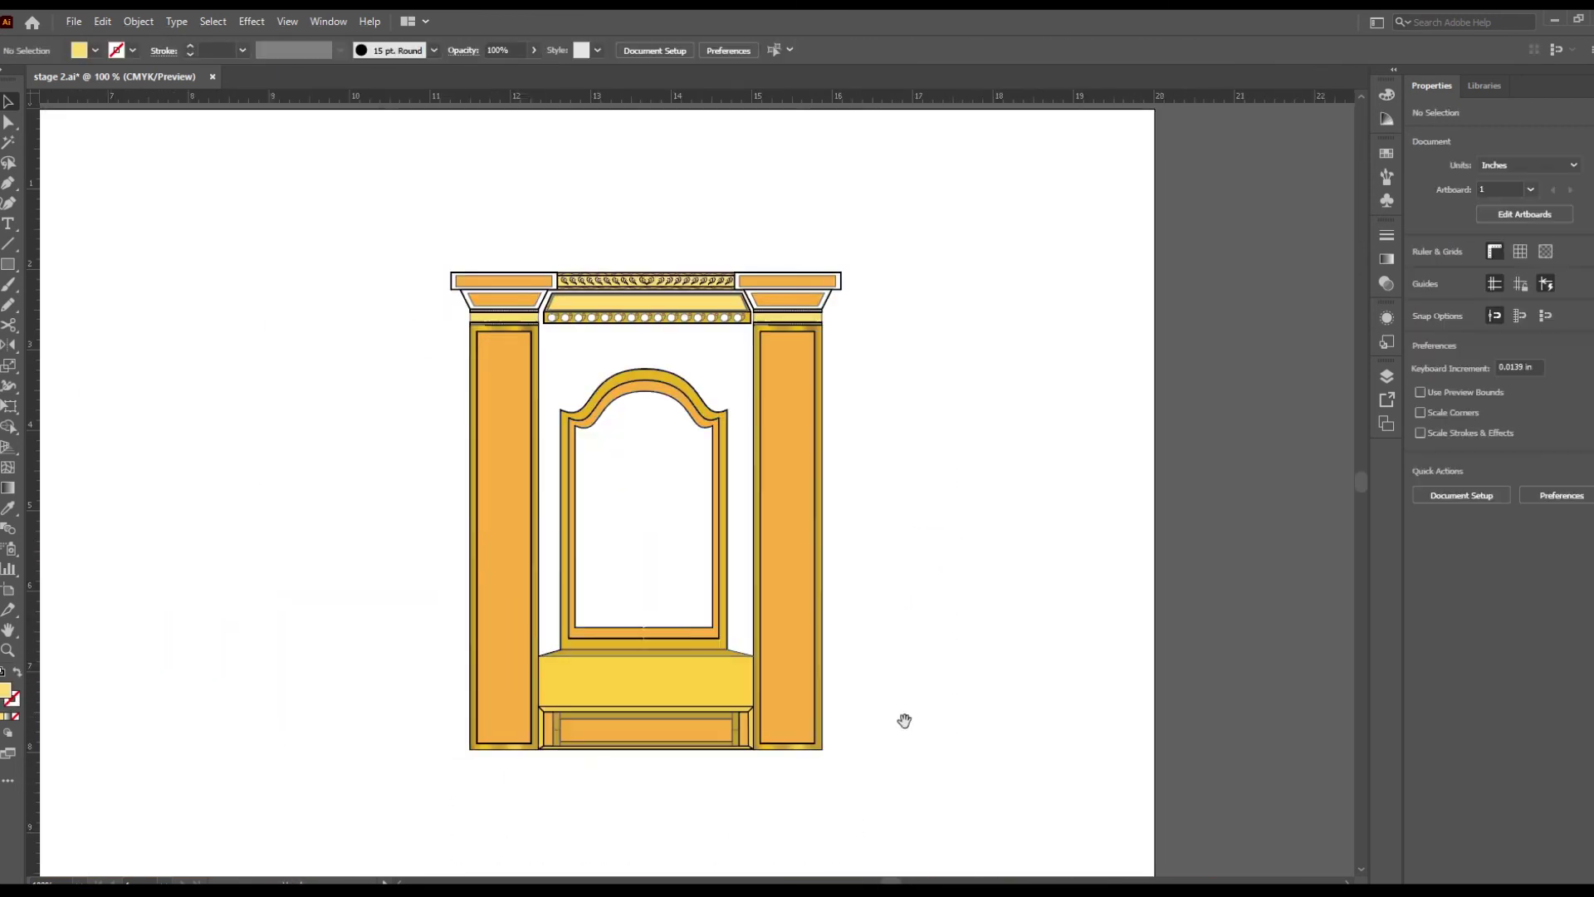
{"action": "scroll", "coordinate": [904, 720], "scroll_direction": "left", "scroll_amount": 5}
{"action": "scroll", "coordinate": [769, 623], "scroll_direction": "right", "scroll_amount": 5}
{"action": "left_click", "coordinate": [407, 527]}
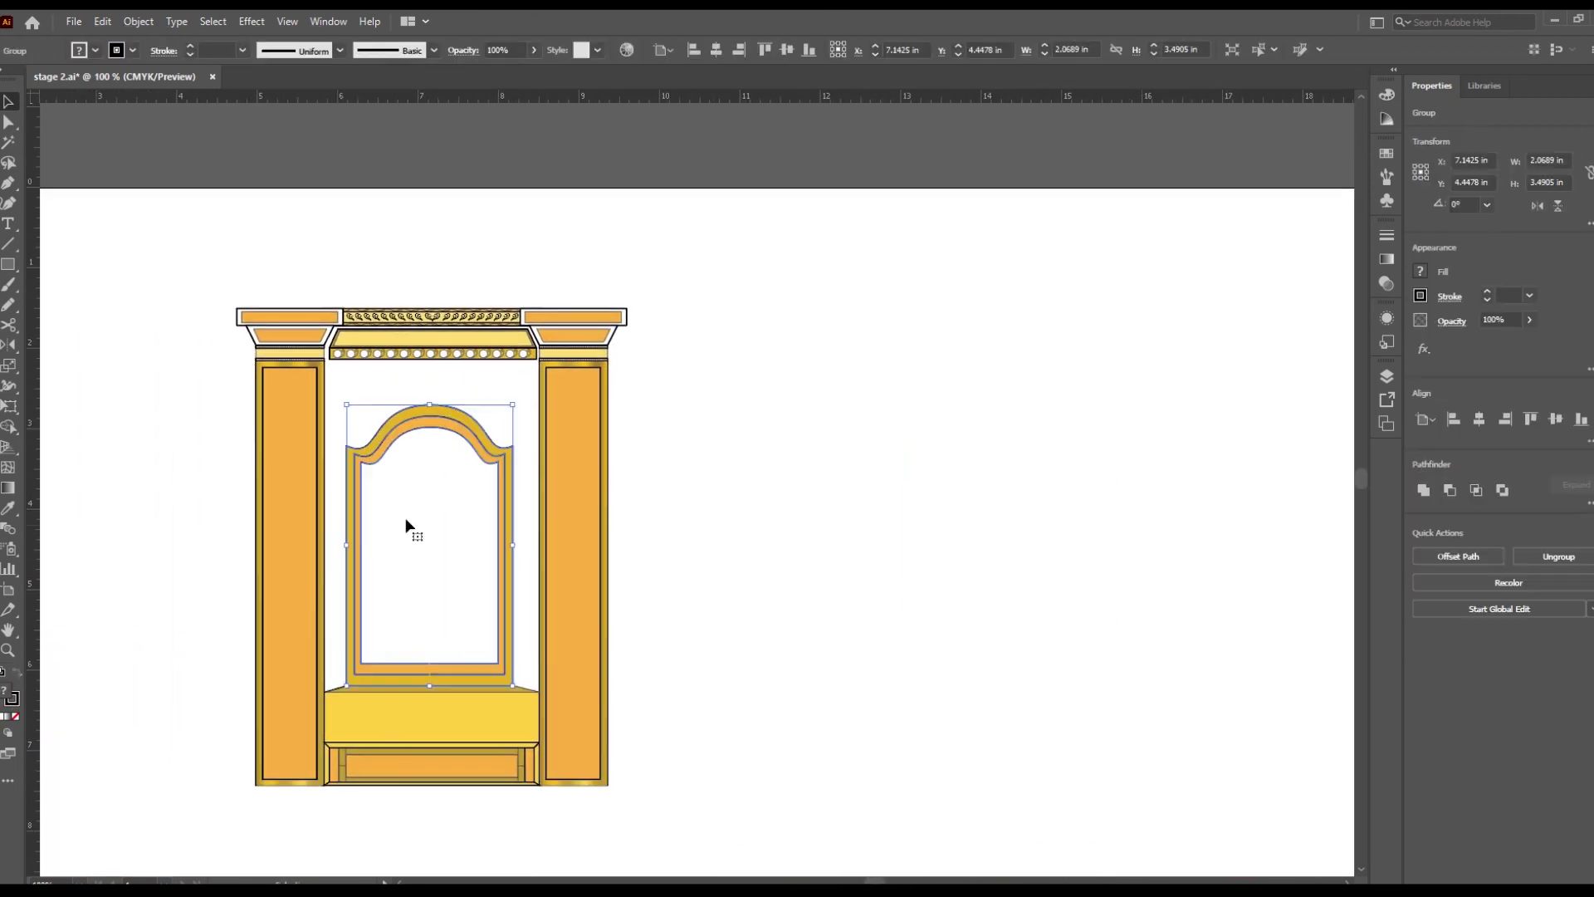
{"action": "left_click", "coordinate": [516, 453]}
{"action": "left_click", "coordinate": [475, 518]}
{"action": "scroll", "coordinate": [697, 646], "scroll_direction": "down", "scroll_amount": 1}
{"action": "scroll", "coordinate": [697, 646], "scroll_direction": "right", "scroll_amount": 2}
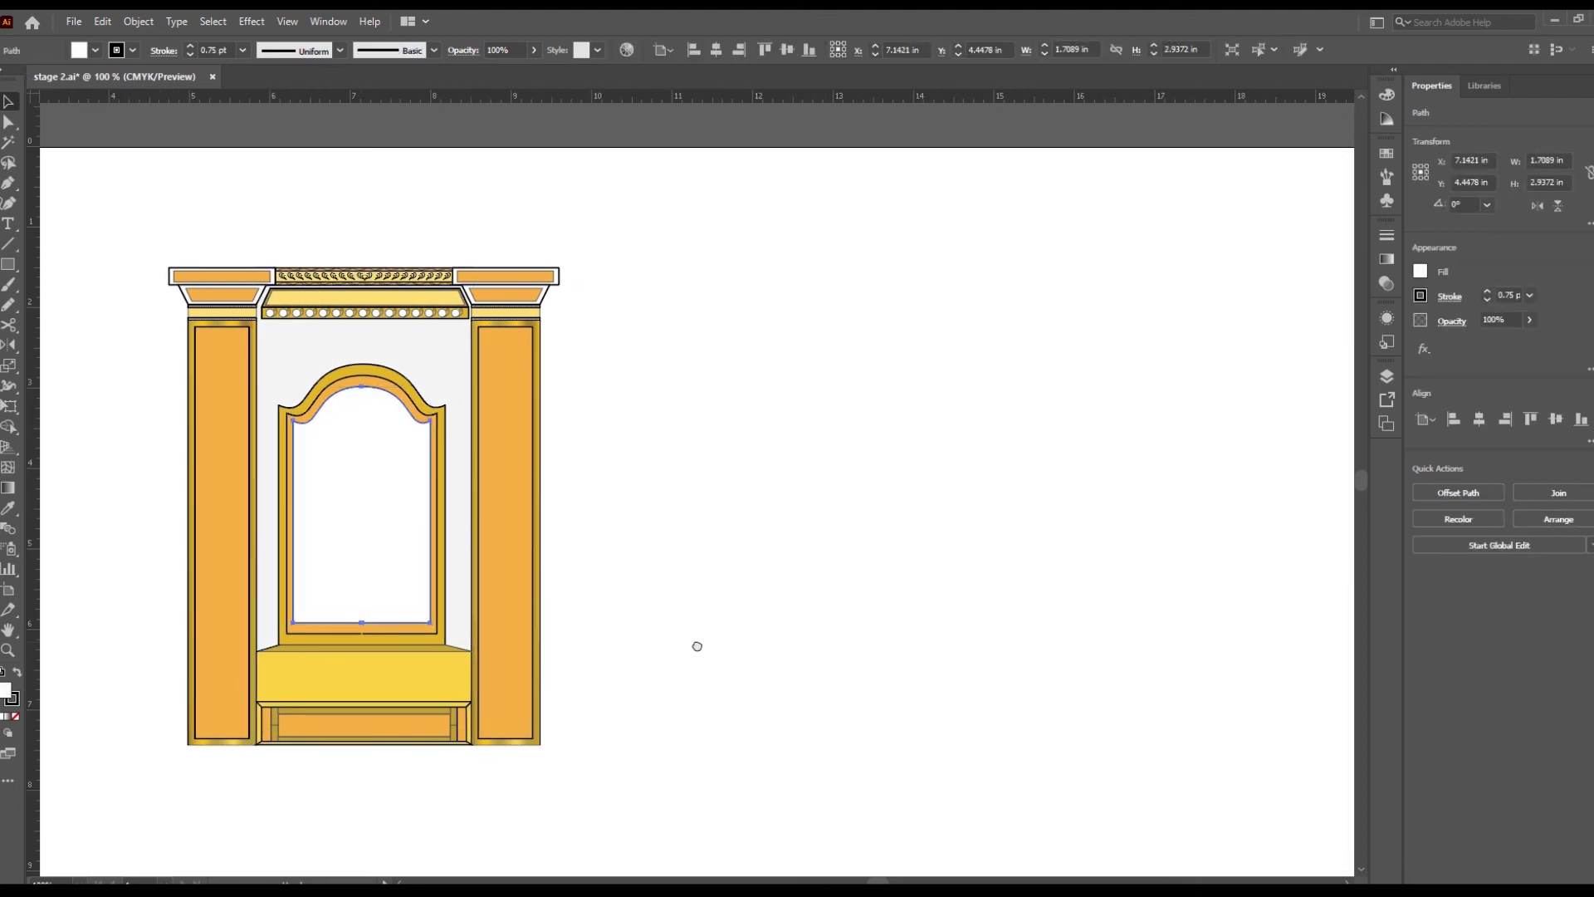
{"action": "left_click", "coordinate": [698, 646]}
{"action": "scroll", "coordinate": [697, 645], "scroll_direction": "up", "scroll_amount": 1}
{"action": "left_click", "coordinate": [581, 800]}
{"action": "left_click", "coordinate": [974, 652]}
{"action": "scroll", "coordinate": [974, 652], "scroll_direction": "left", "scroll_amount": 2}
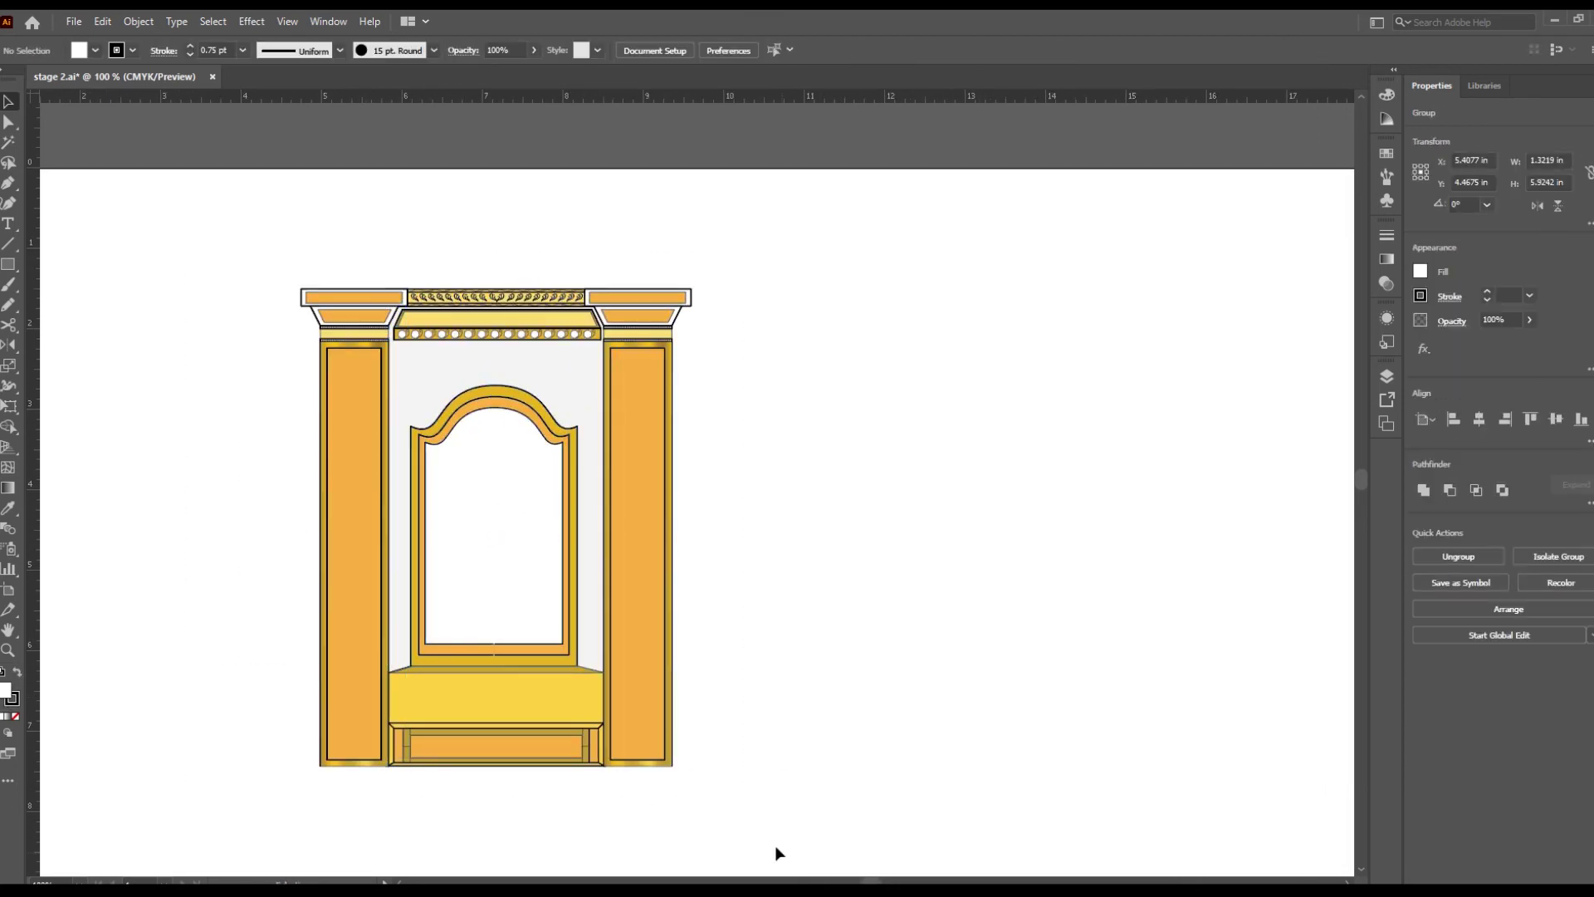
Step: Round the ends of the right and left pillars' inner panels to full radius
{"action": "left_click_drag", "start_coordinate": [639, 548], "coordinate": [783, 548]}
{"action": "key", "text": "ctrl+z"}
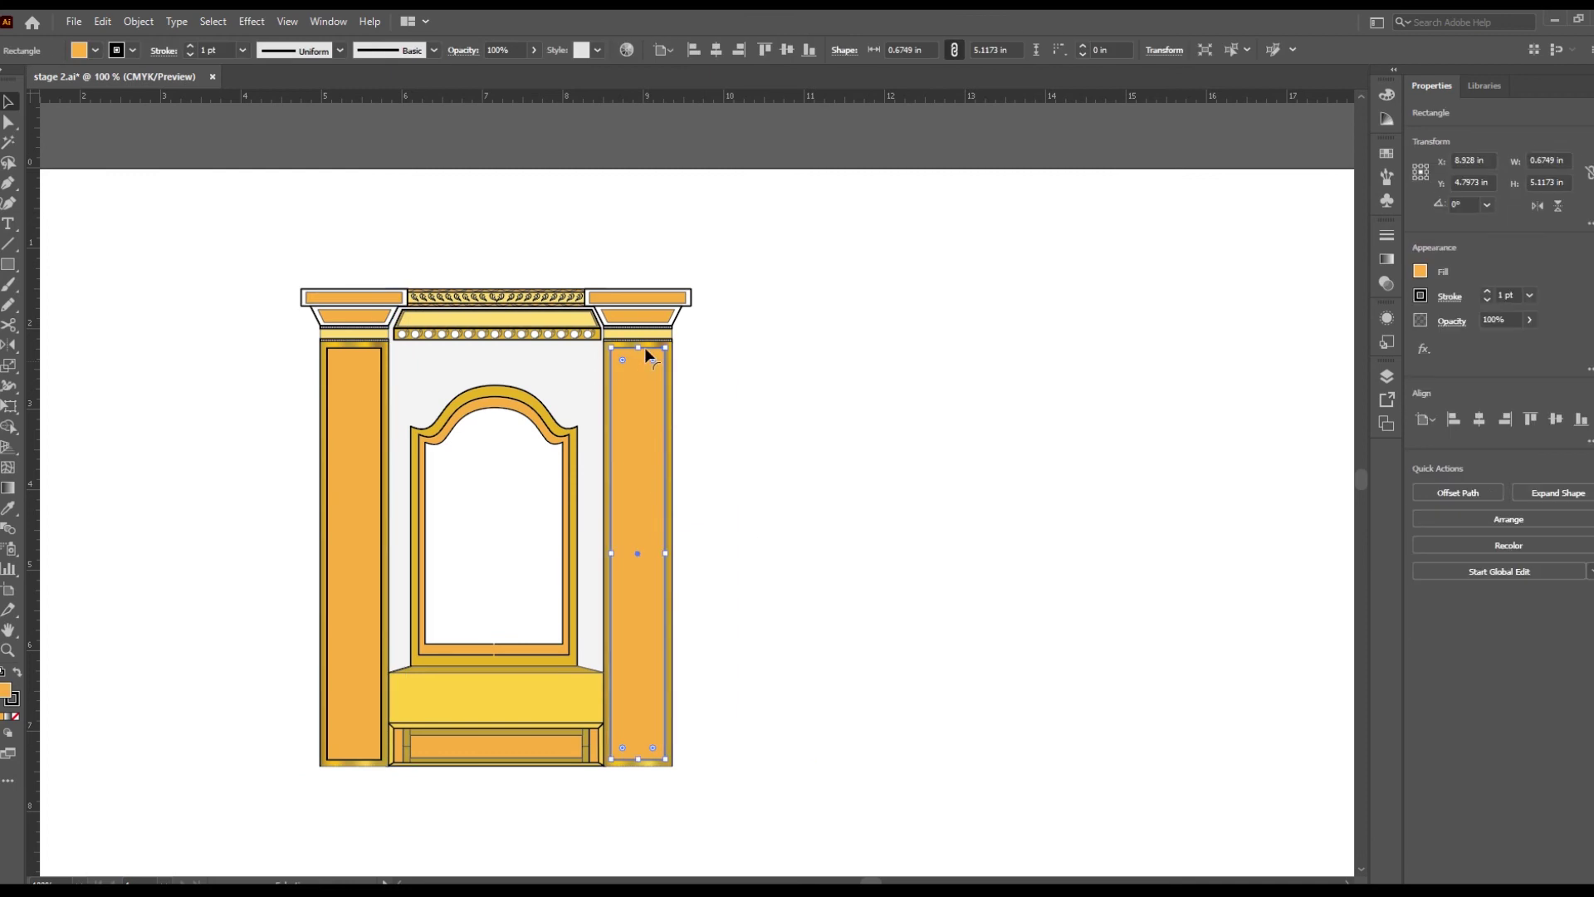
{"action": "scroll", "coordinate": [647, 355], "scroll_direction": "up", "scroll_amount": 2}
{"action": "left_click_drag", "start_coordinate": [660, 318], "coordinate": [630, 299]}
{"action": "scroll", "coordinate": [660, 755], "scroll_direction": "down", "scroll_amount": 5}
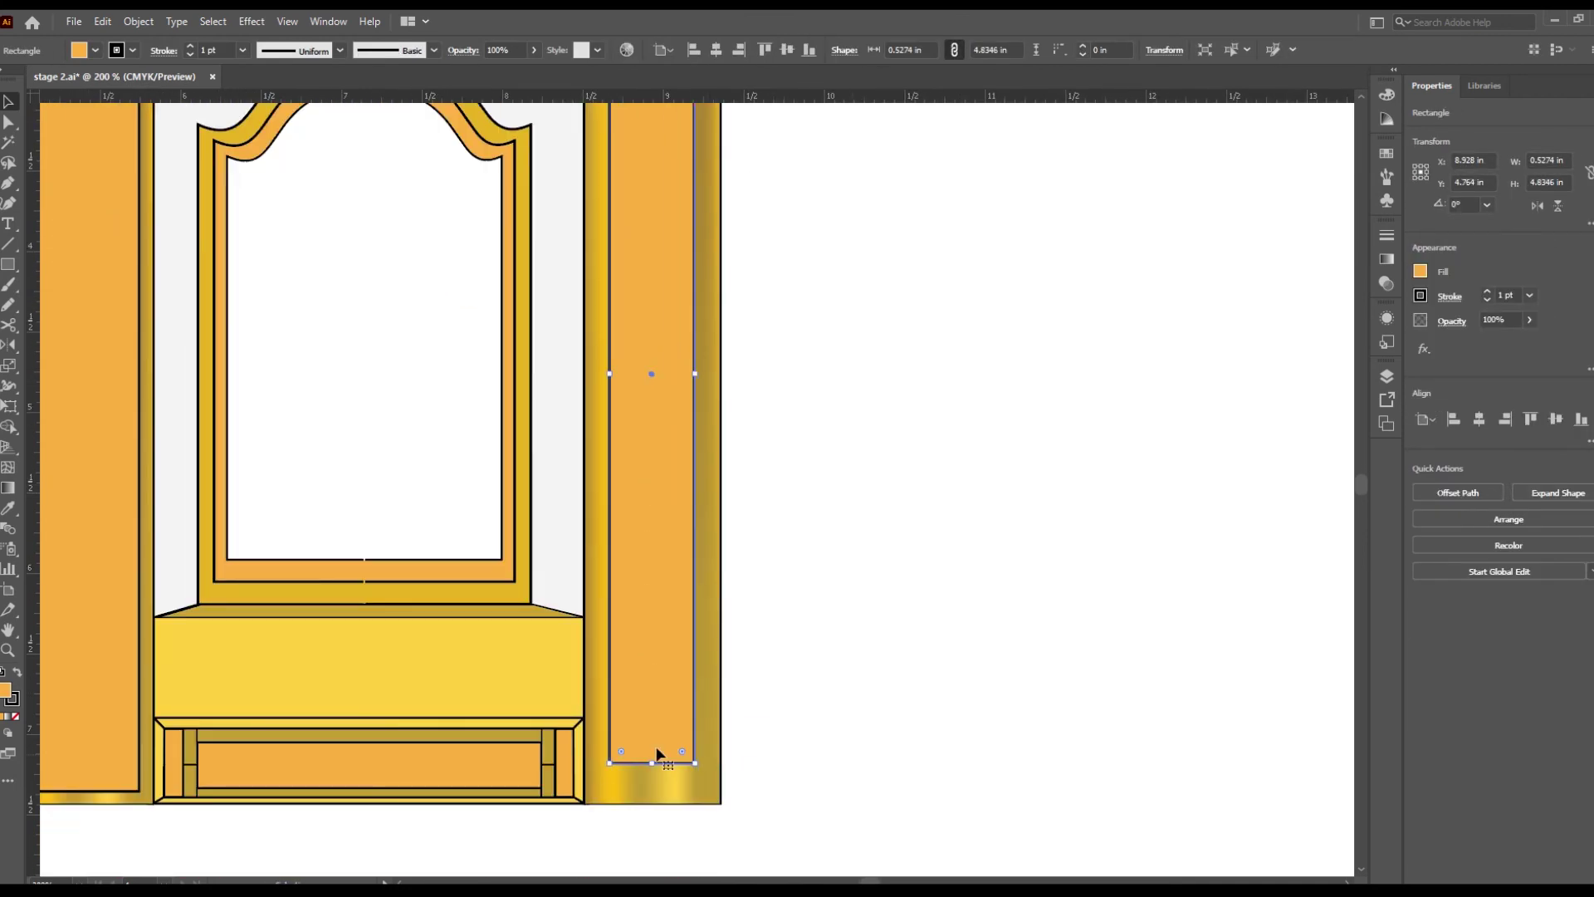
{"action": "scroll", "coordinate": [669, 516], "scroll_direction": "up", "scroll_amount": 5}
{"action": "key", "text": "ctrl+shift+a"}
{"action": "scroll", "coordinate": [879, 643], "scroll_direction": "left", "scroll_amount": 2}
{"action": "scroll", "coordinate": [879, 643], "scroll_direction": "down", "scroll_amount": 3}
{"action": "left_click", "coordinate": [426, 683]}
{"action": "key", "text": "Delete"}
{"action": "left_click_drag", "start_coordinate": [787, 707], "coordinate": [605, 697]}
{"action": "scroll", "coordinate": [60, 489], "scroll_direction": "up", "scroll_amount": 3}
Step: Draw a band at the right pillar's base and copy it onto the left pillar
{"action": "key", "text": "m"}
{"action": "left_click_drag", "start_coordinate": [737, 717], "coordinate": [871, 739]}
{"action": "key", "text": "v"}
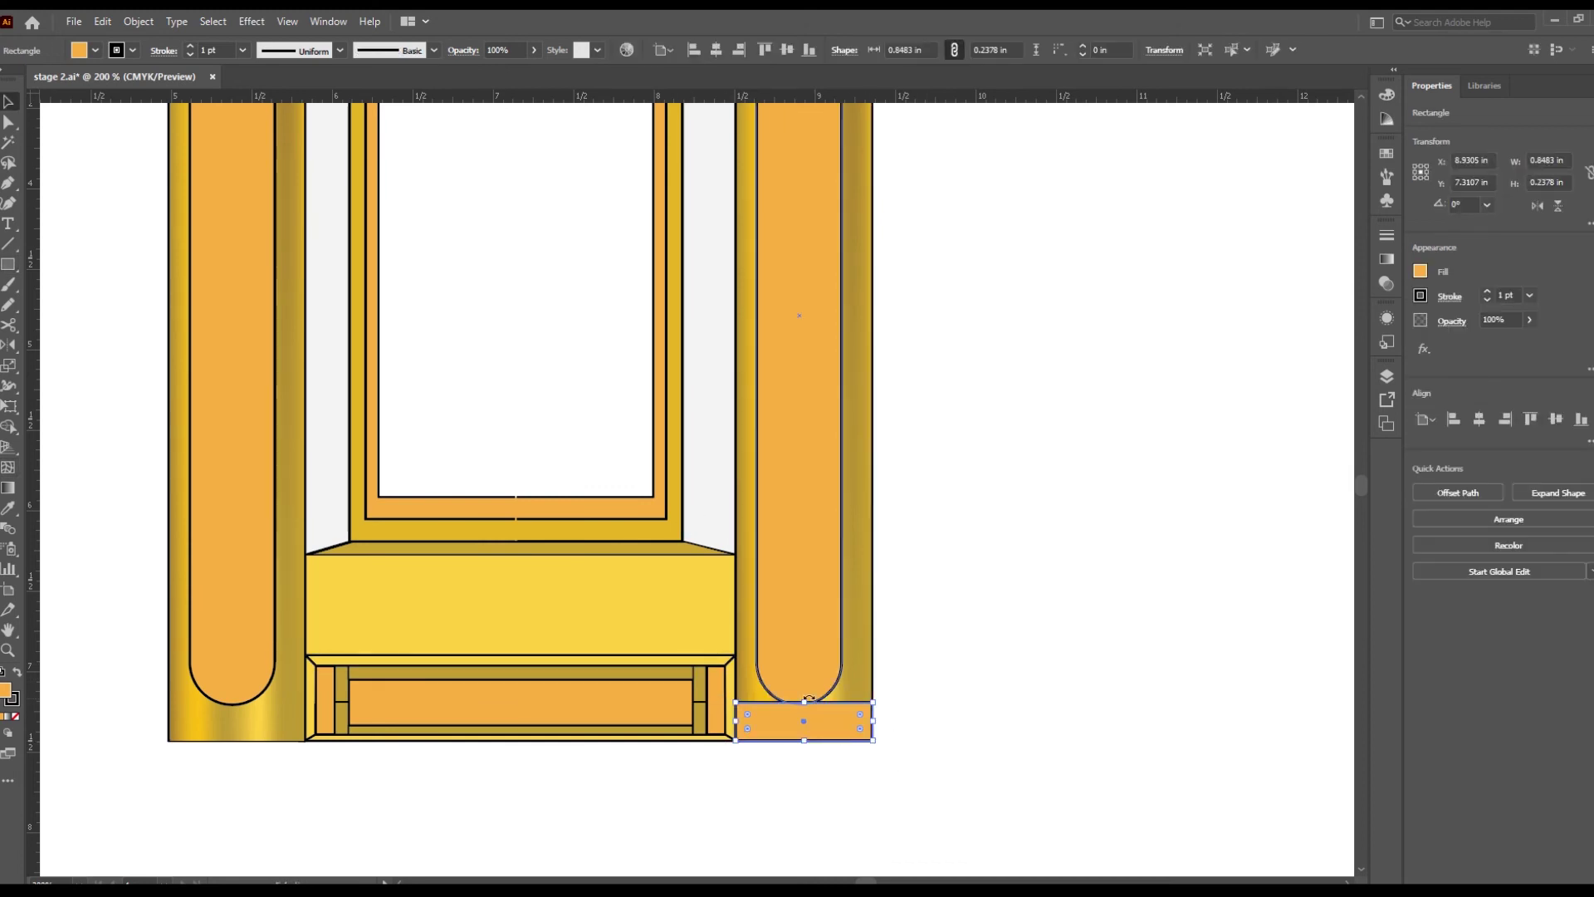
{"action": "scroll", "coordinate": [872, 739], "scroll_direction": "left", "scroll_amount": 3}
{"action": "mouse_move", "coordinate": [1081, 737]}
{"action": "left_mouse_down"}
{"action": "mouse_move", "coordinate": [515, 739]}
{"action": "mouse_move", "coordinate": [1052, 742]}
{"action": "left_mouse_up"}
Step: Select the seat's bottom frame paths and right edge piece, then clear the selection
{"action": "scroll", "coordinate": [920, 719], "scroll_direction": "down", "scroll_amount": 3}
{"action": "scroll", "coordinate": [920, 719], "scroll_direction": "up", "scroll_amount": 3}
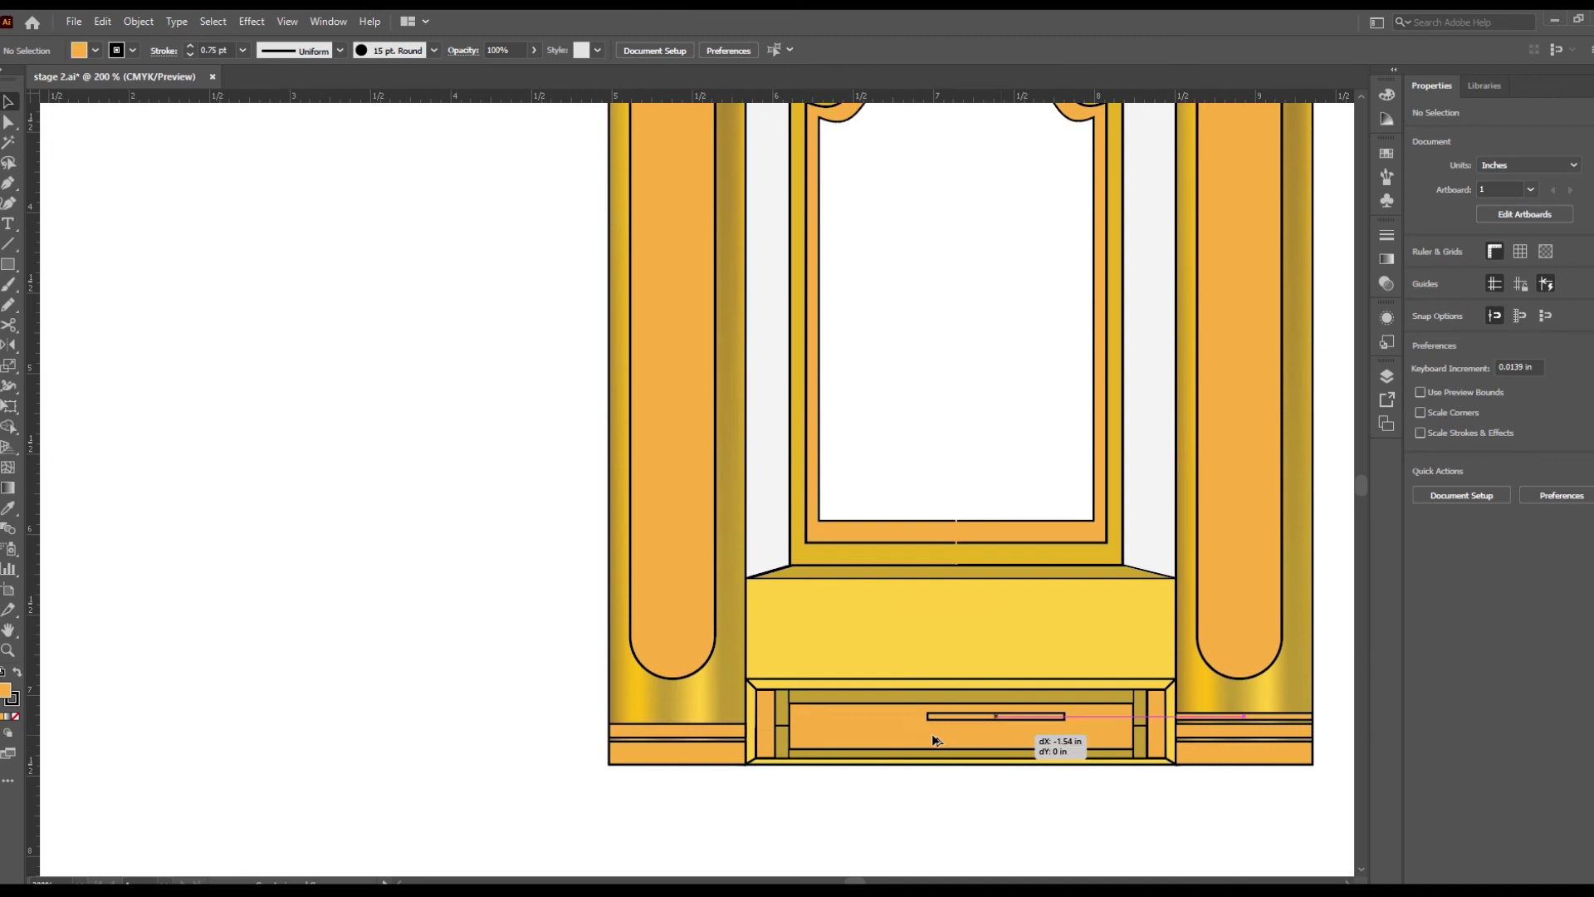
{"action": "scroll", "coordinate": [936, 739], "scroll_direction": "down", "scroll_amount": 3}
{"action": "scroll", "coordinate": [587, 676], "scroll_direction": "up", "scroll_amount": 4}
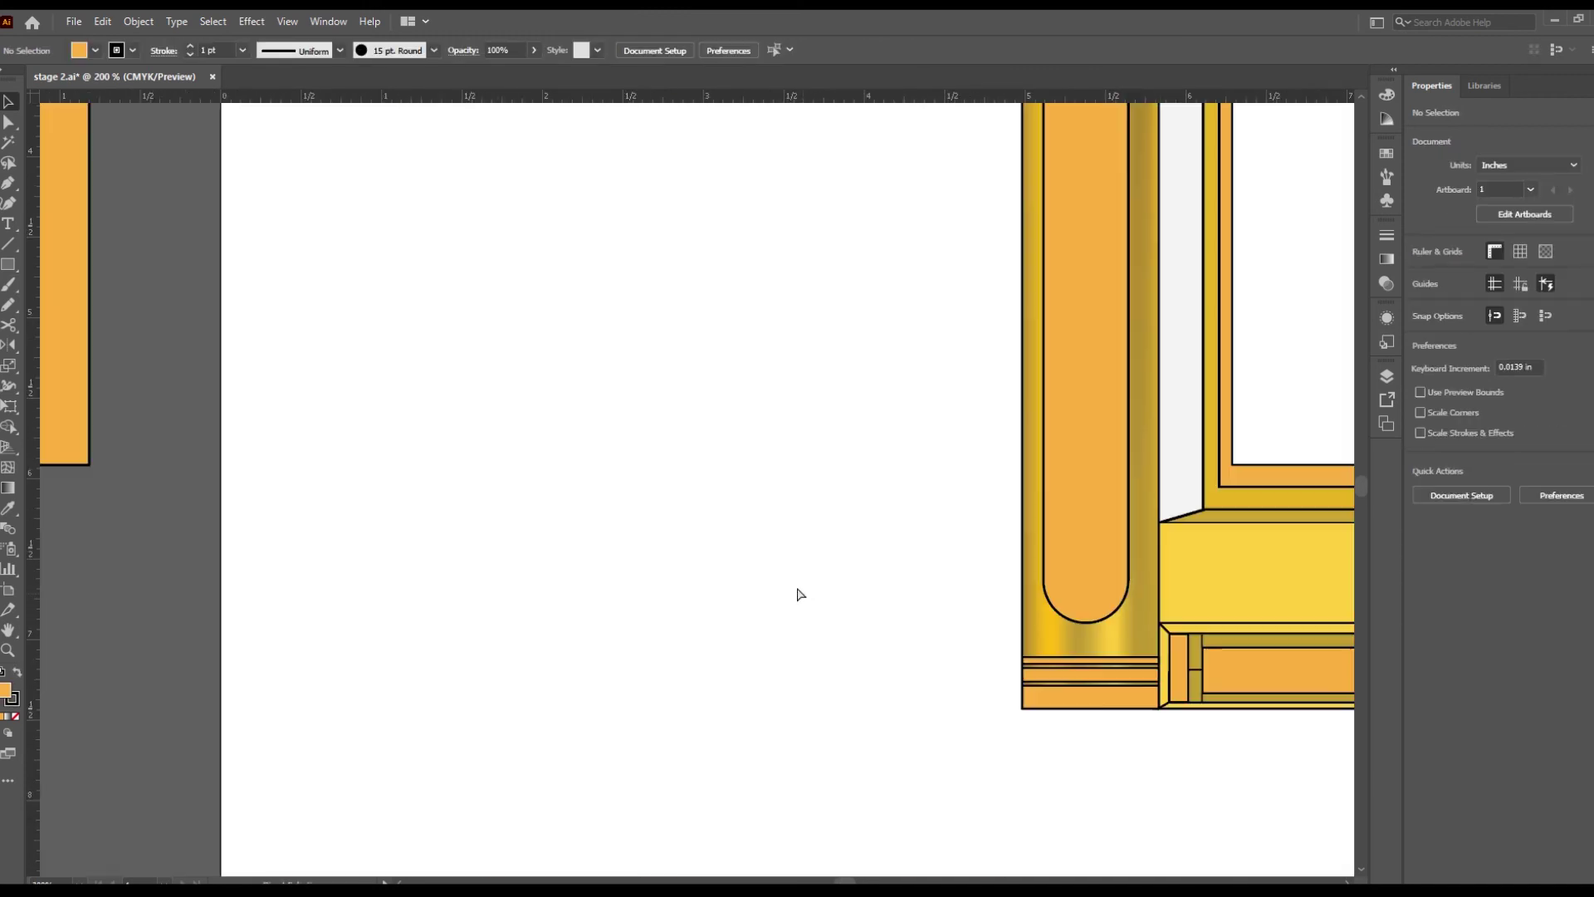
{"action": "scroll", "coordinate": [800, 594], "scroll_direction": "right", "scroll_amount": 3}
{"action": "scroll", "coordinate": [492, 490], "scroll_direction": "right", "scroll_amount": 5}
{"action": "left_click_drag", "start_coordinate": [505, 658], "coordinate": [745, 644]}
{"action": "left_click", "coordinate": [884, 535]}
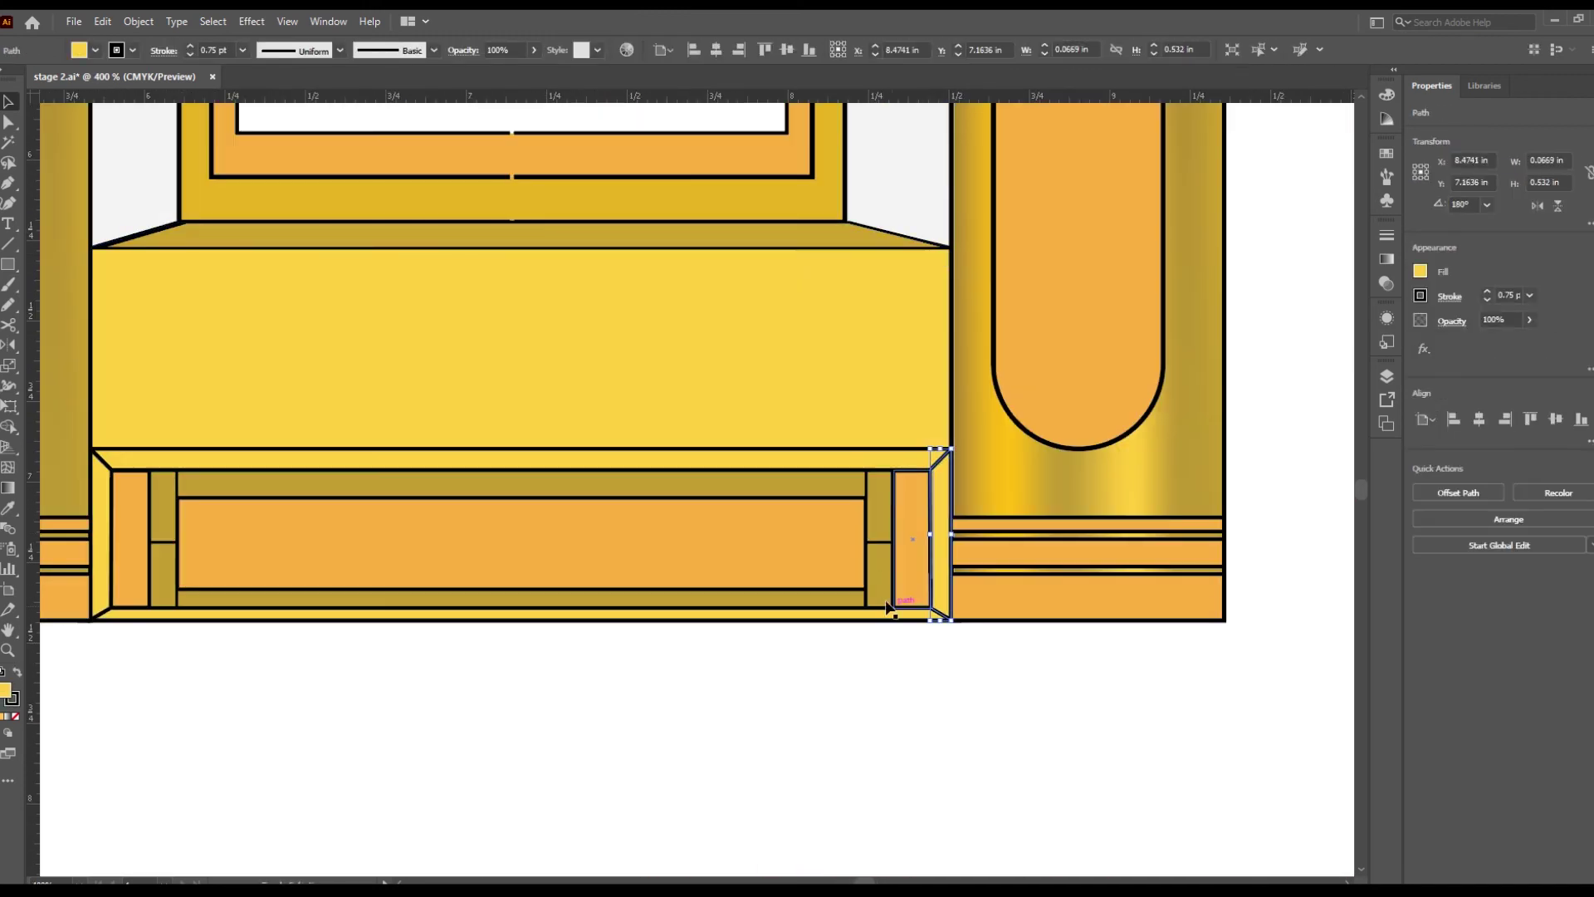
{"action": "key", "text": "ctrl+shift+a"}
{"action": "scroll", "coordinate": [427, 544], "scroll_direction": "down", "scroll_amount": 2}
{"action": "scroll", "coordinate": [580, 540], "scroll_direction": "down", "scroll_amount": 2}
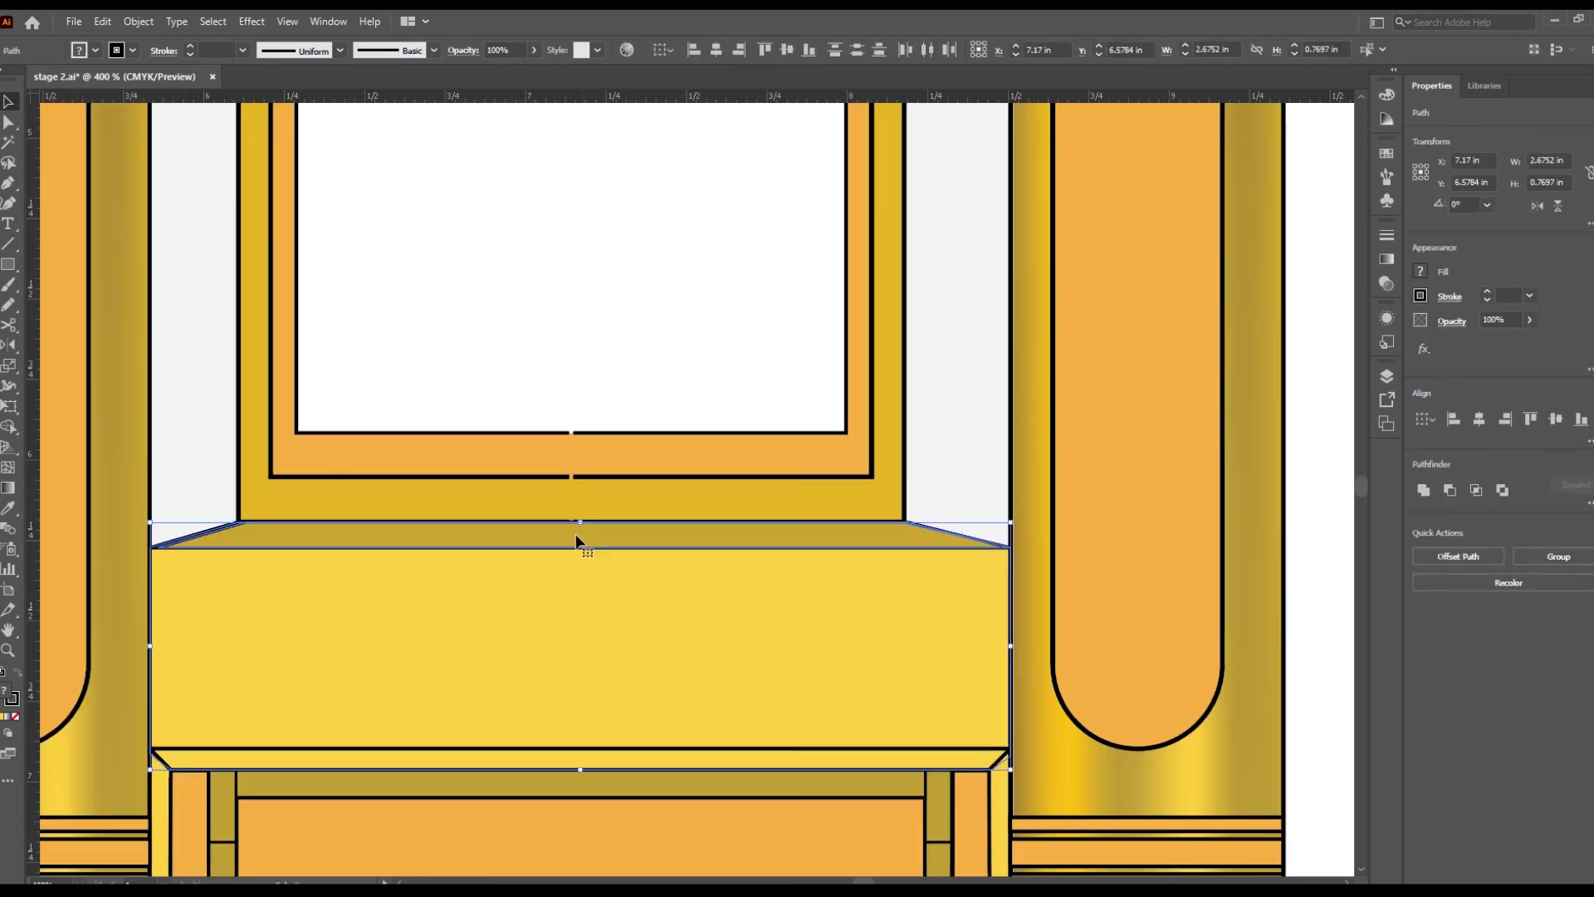
{"action": "scroll", "coordinate": [865, 733], "scroll_direction": "down", "scroll_amount": 3}
{"action": "scroll", "coordinate": [996, 677], "scroll_direction": "up", "scroll_amount": 3}
{"action": "scroll", "coordinate": [726, 598], "scroll_direction": "up", "scroll_amount": 1}
{"action": "scroll", "coordinate": [726, 597], "scroll_direction": "up", "scroll_amount": 3}
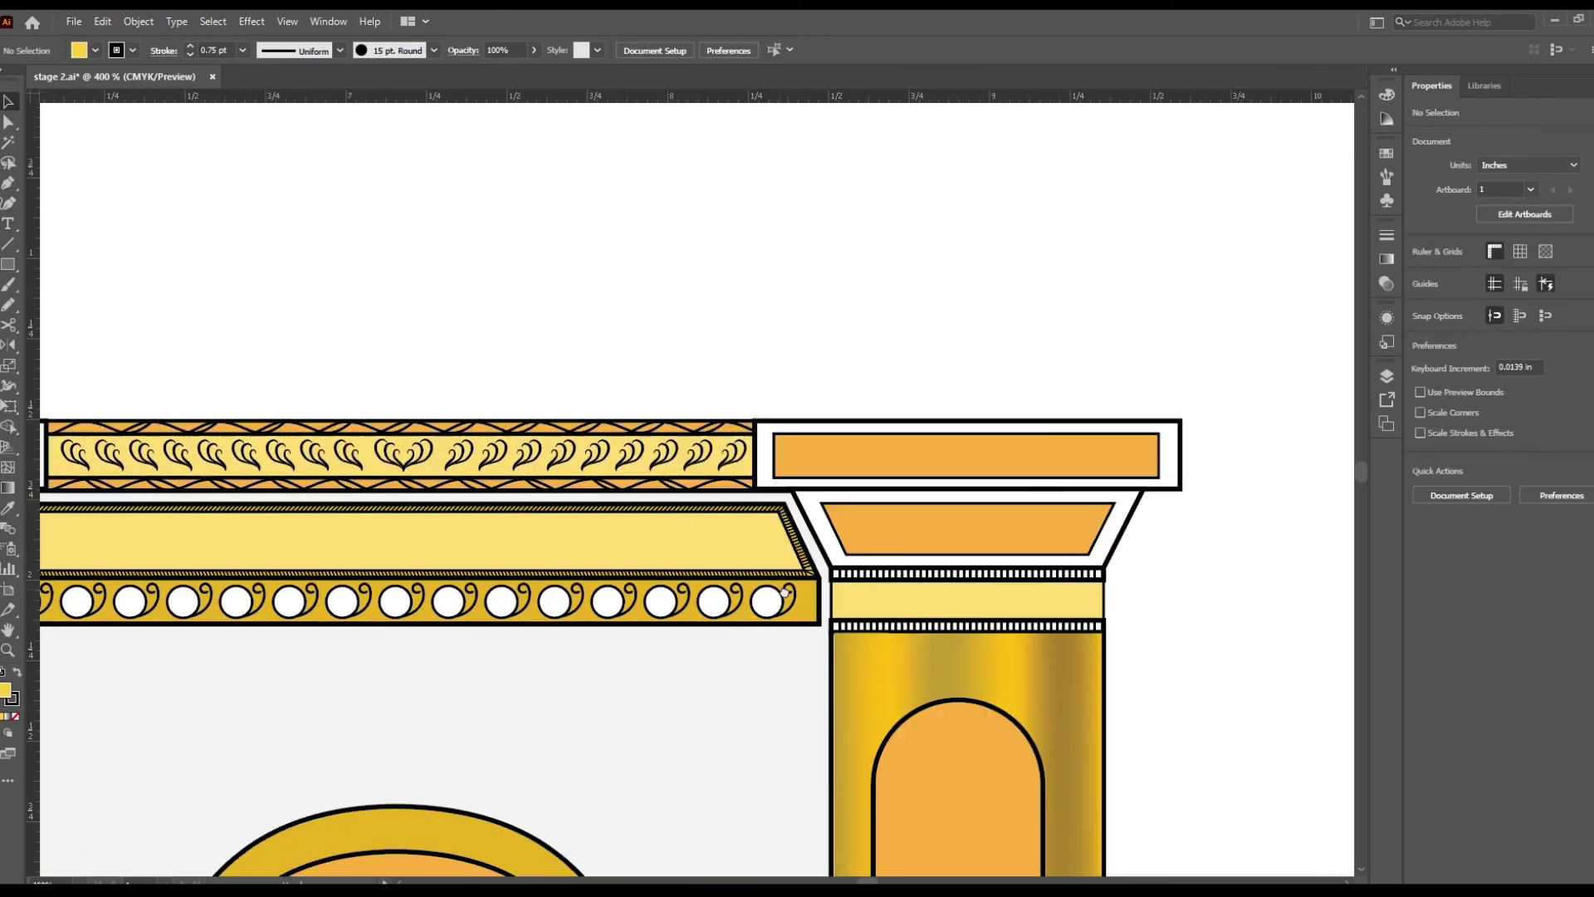
{"action": "scroll", "coordinate": [1004, 608], "scroll_direction": "down", "scroll_amount": 4}
Step: Apply a soft inner shadow to the inner arch panel and the right pillar's rounded panel
{"action": "scroll", "coordinate": [1004, 609], "scroll_direction": "down", "scroll_amount": 2}
{"action": "left_click", "coordinate": [689, 396]}
{"action": "scroll", "coordinate": [689, 395], "scroll_direction": "up", "scroll_amount": 3}
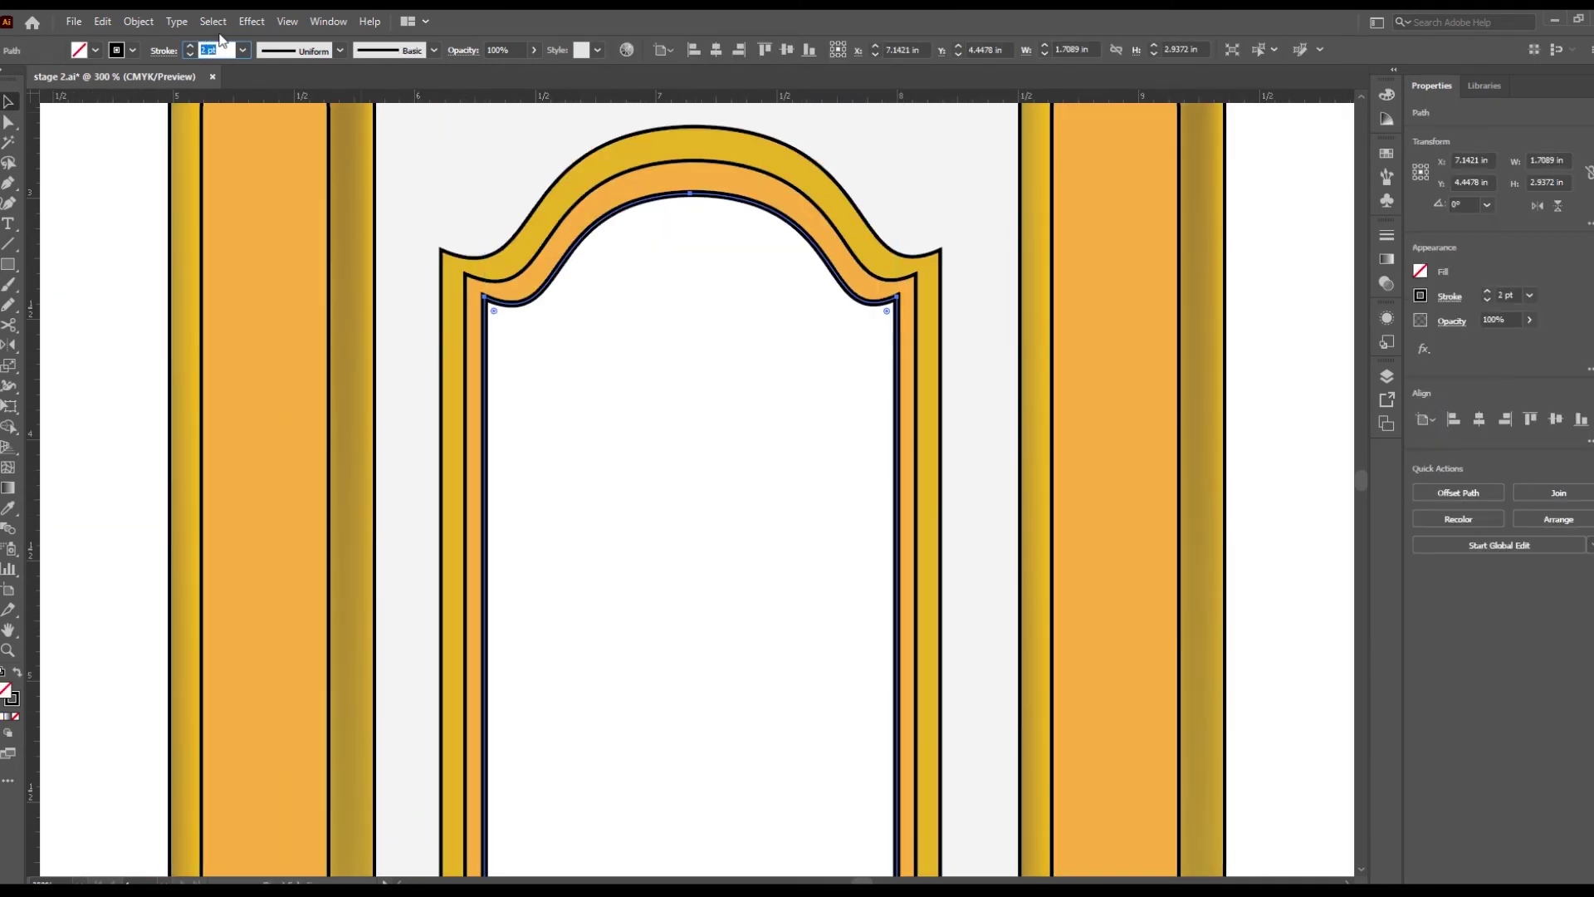
{"action": "key", "text": "ctrl+shift+e"}
{"action": "key", "text": "ctrl+shift+a"}
{"action": "scroll", "coordinate": [570, 474], "scroll_direction": "down", "scroll_amount": 2}
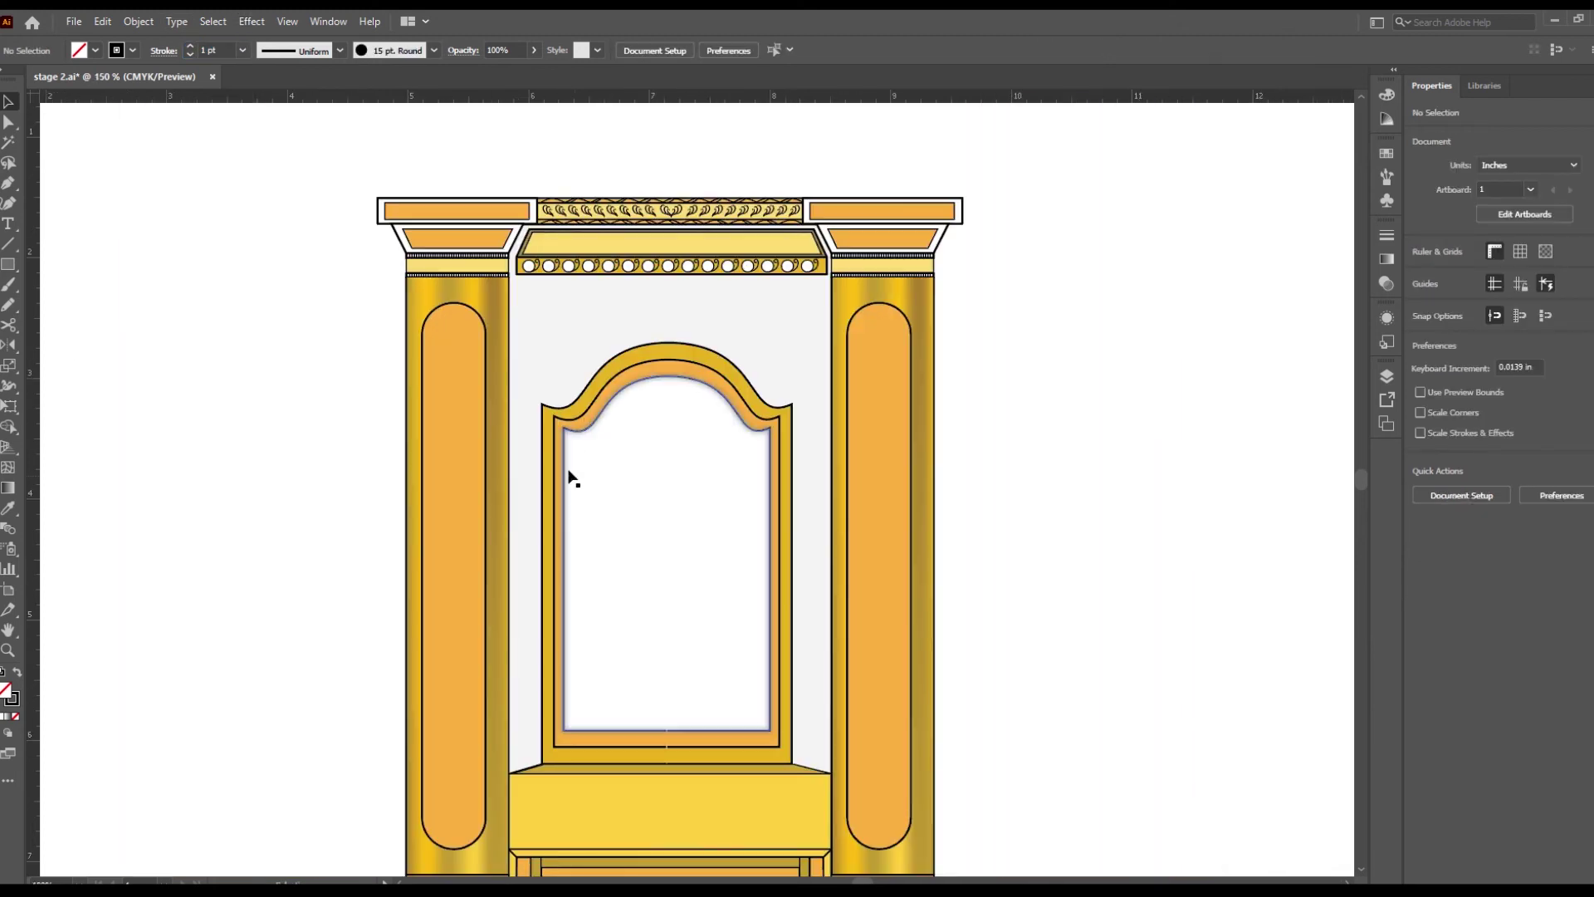
{"action": "scroll", "coordinate": [631, 469], "scroll_direction": "up", "scroll_amount": 1}
{"action": "left_click", "coordinate": [943, 431]}
{"action": "key", "text": "ctrl+shift+e"}
{"action": "key", "text": "ctrl+shift+a"}
{"action": "scroll", "coordinate": [1097, 645], "scroll_direction": "down", "scroll_amount": 2}
{"action": "key", "text": "ctrl+z"}
{"action": "key", "text": "ctrl+shift+z"}
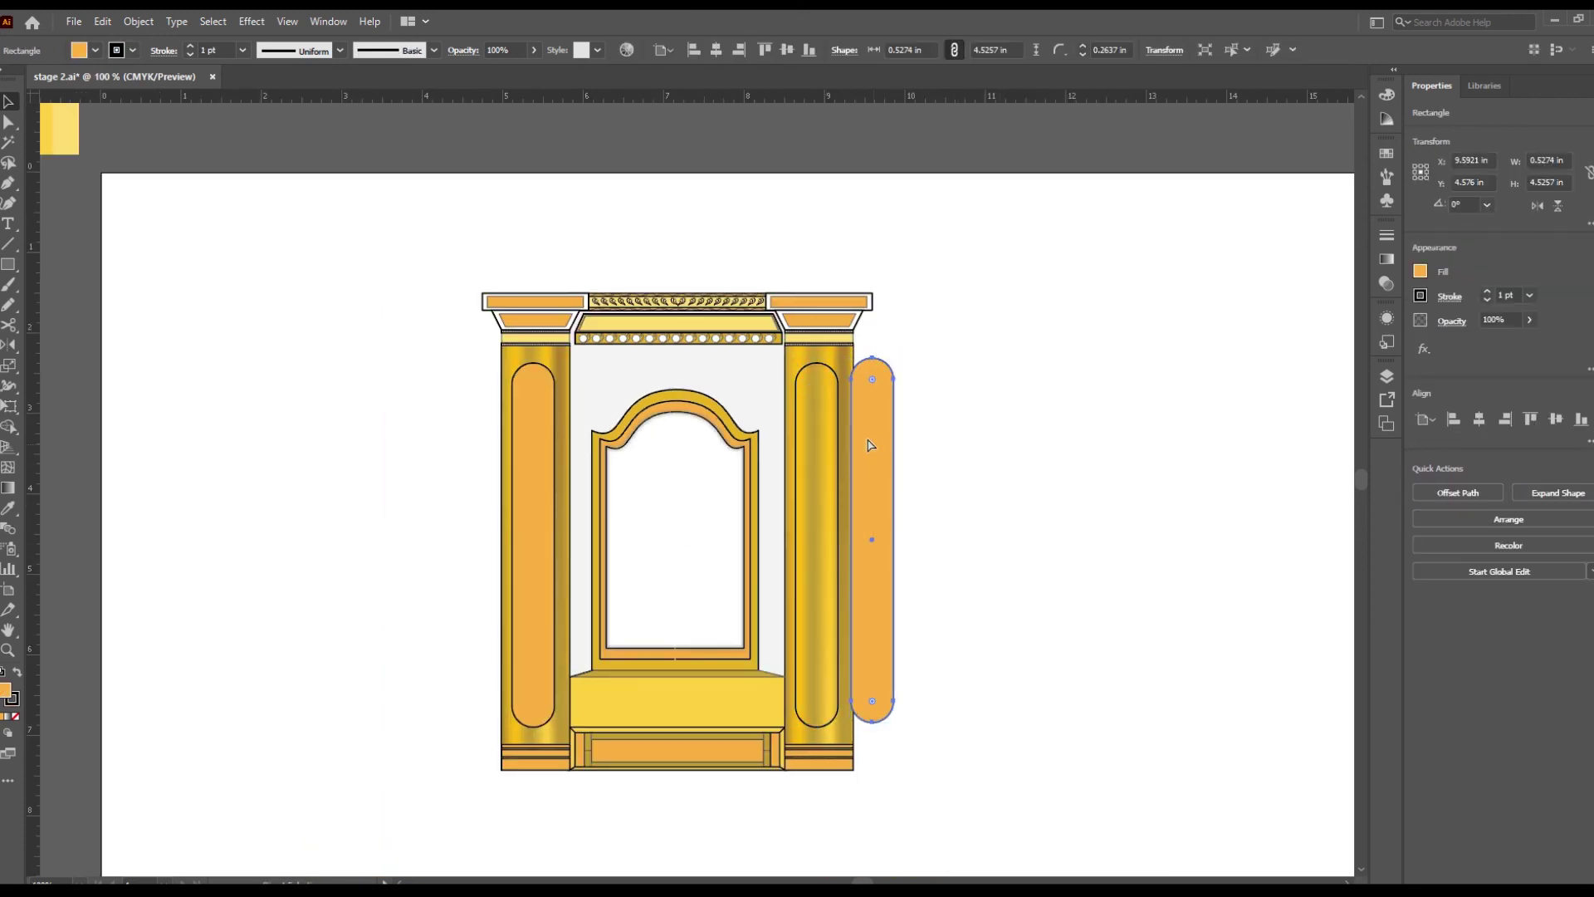
Step: Add a bar below the alcove with a faint orange-to-white gradient, sized to its width
{"action": "scroll", "coordinate": [947, 508], "scroll_direction": "down", "scroll_amount": 2}
{"action": "key", "text": "m"}
{"action": "left_click_drag", "start_coordinate": [409, 600], "coordinate": [815, 686]}
{"action": "left_click_drag", "start_coordinate": [906, 662], "coordinate": [850, 662]}
{"action": "left_click", "coordinate": [1381, 255]}
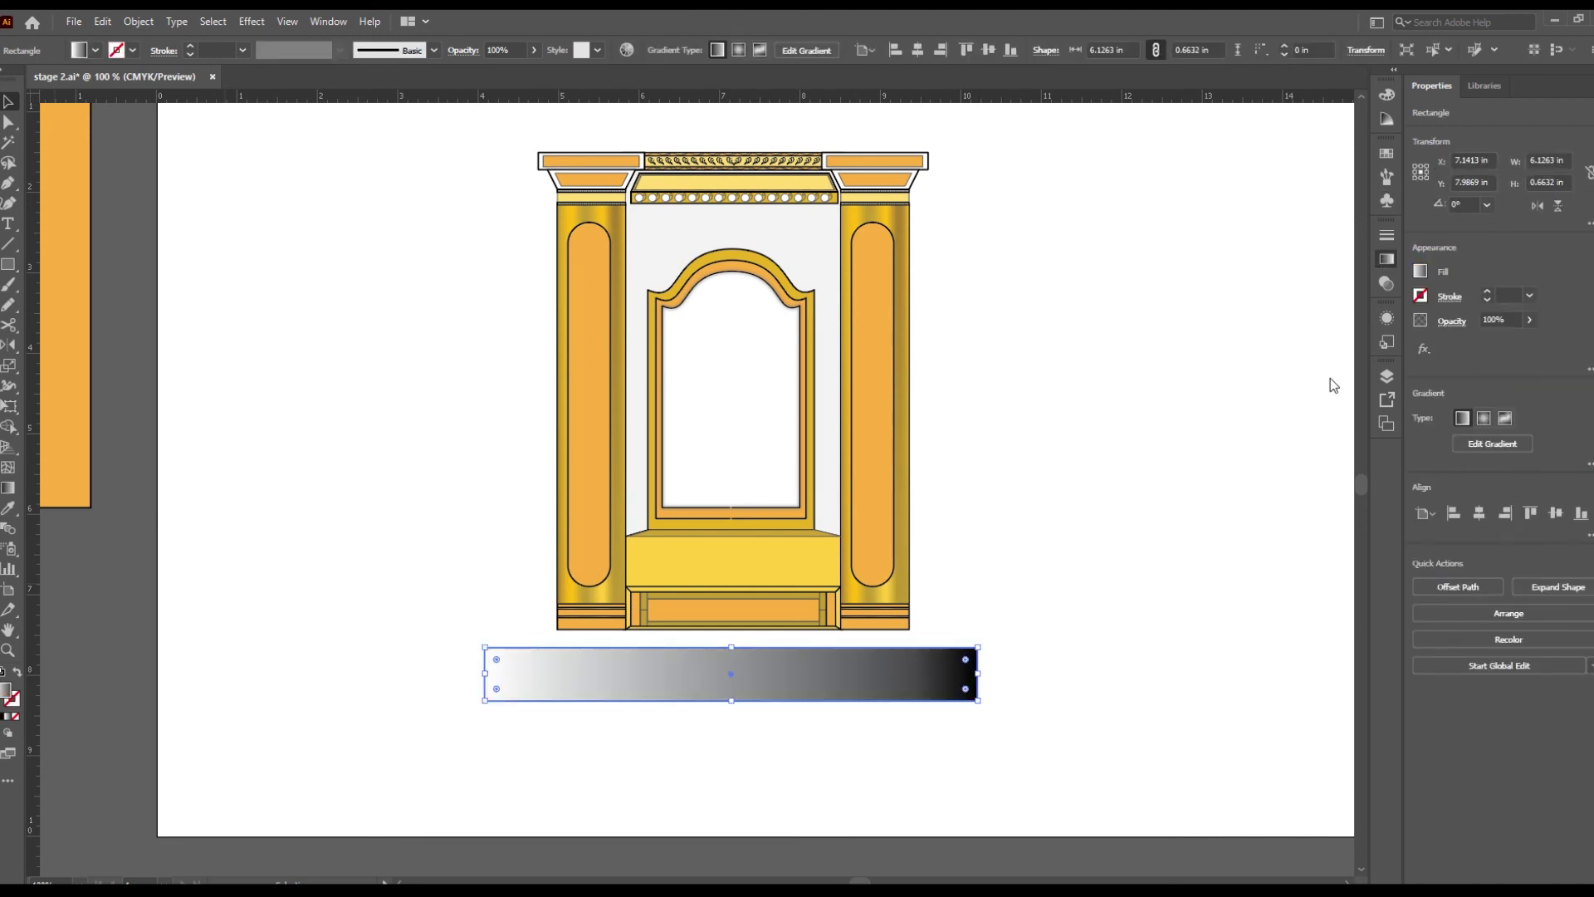
{"action": "left_click_drag", "start_coordinate": [714, 680], "coordinate": [715, 764]}
{"action": "left_click", "coordinate": [875, 639]}
{"action": "left_click_drag", "start_coordinate": [876, 640], "coordinate": [883, 661]}
{"action": "left_click_drag", "start_coordinate": [553, 698], "coordinate": [554, 698]}
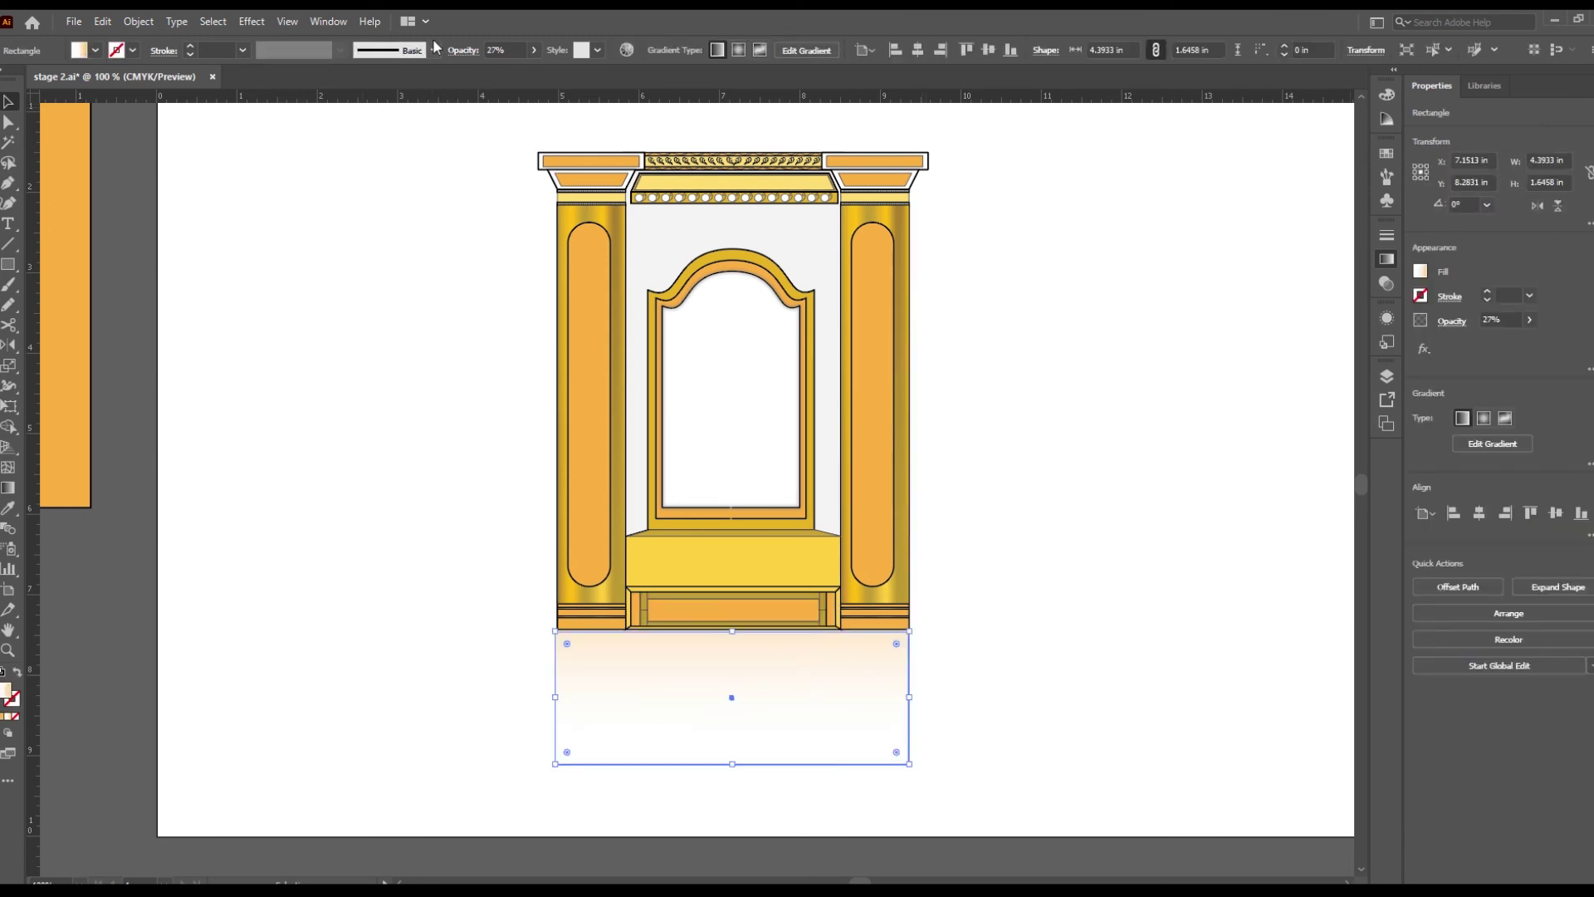
{"action": "left_click", "coordinate": [1019, 516]}
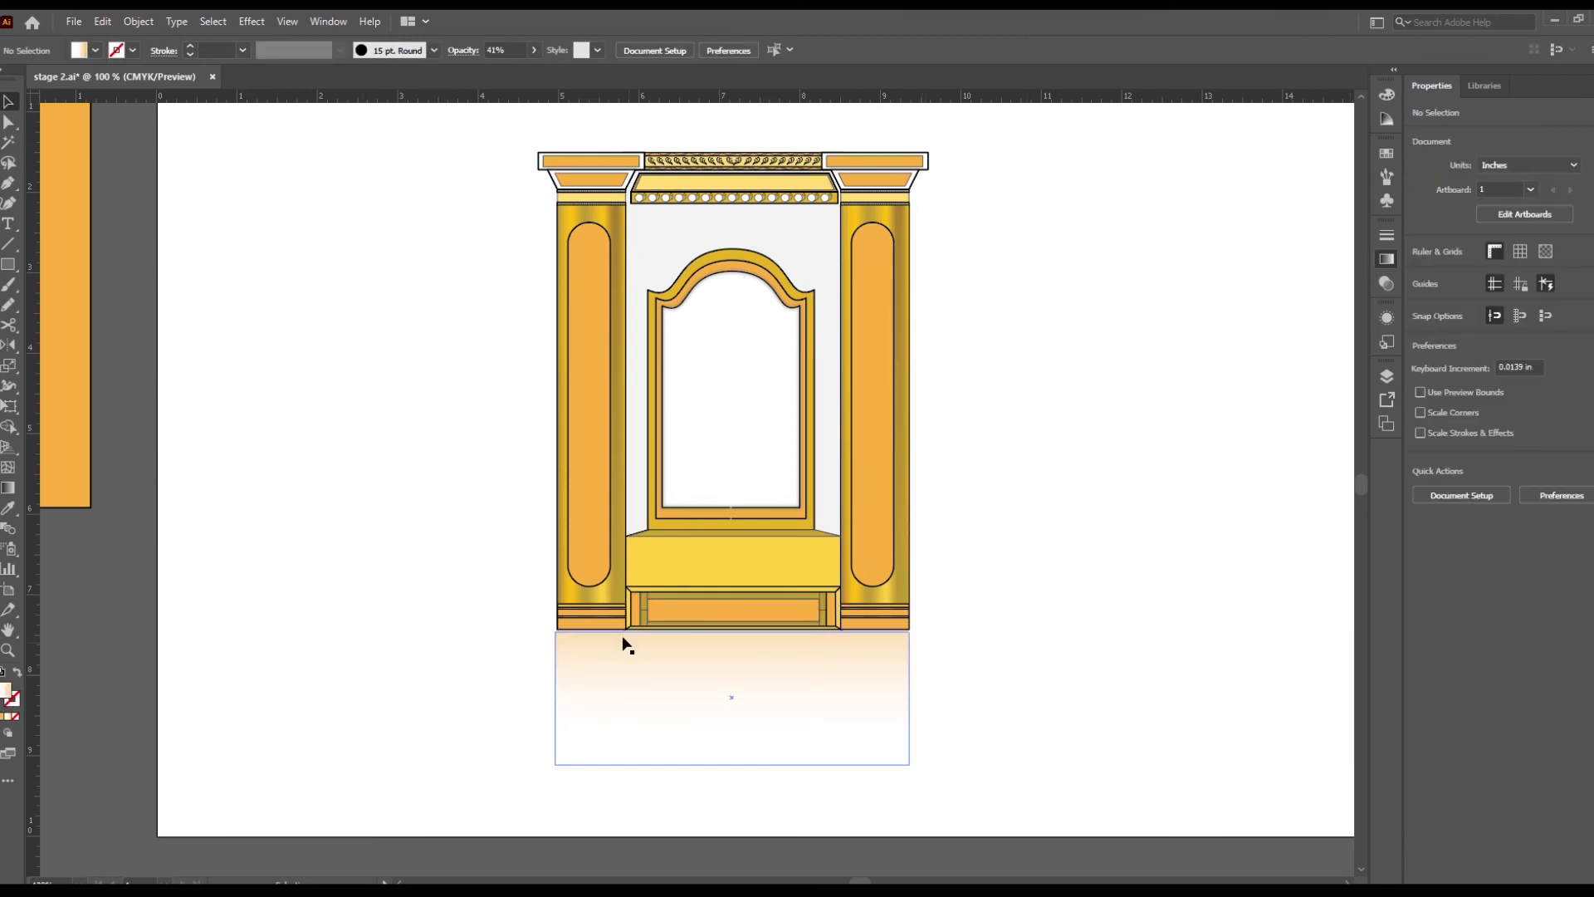
{"action": "key", "text": "ctrl+minus"}
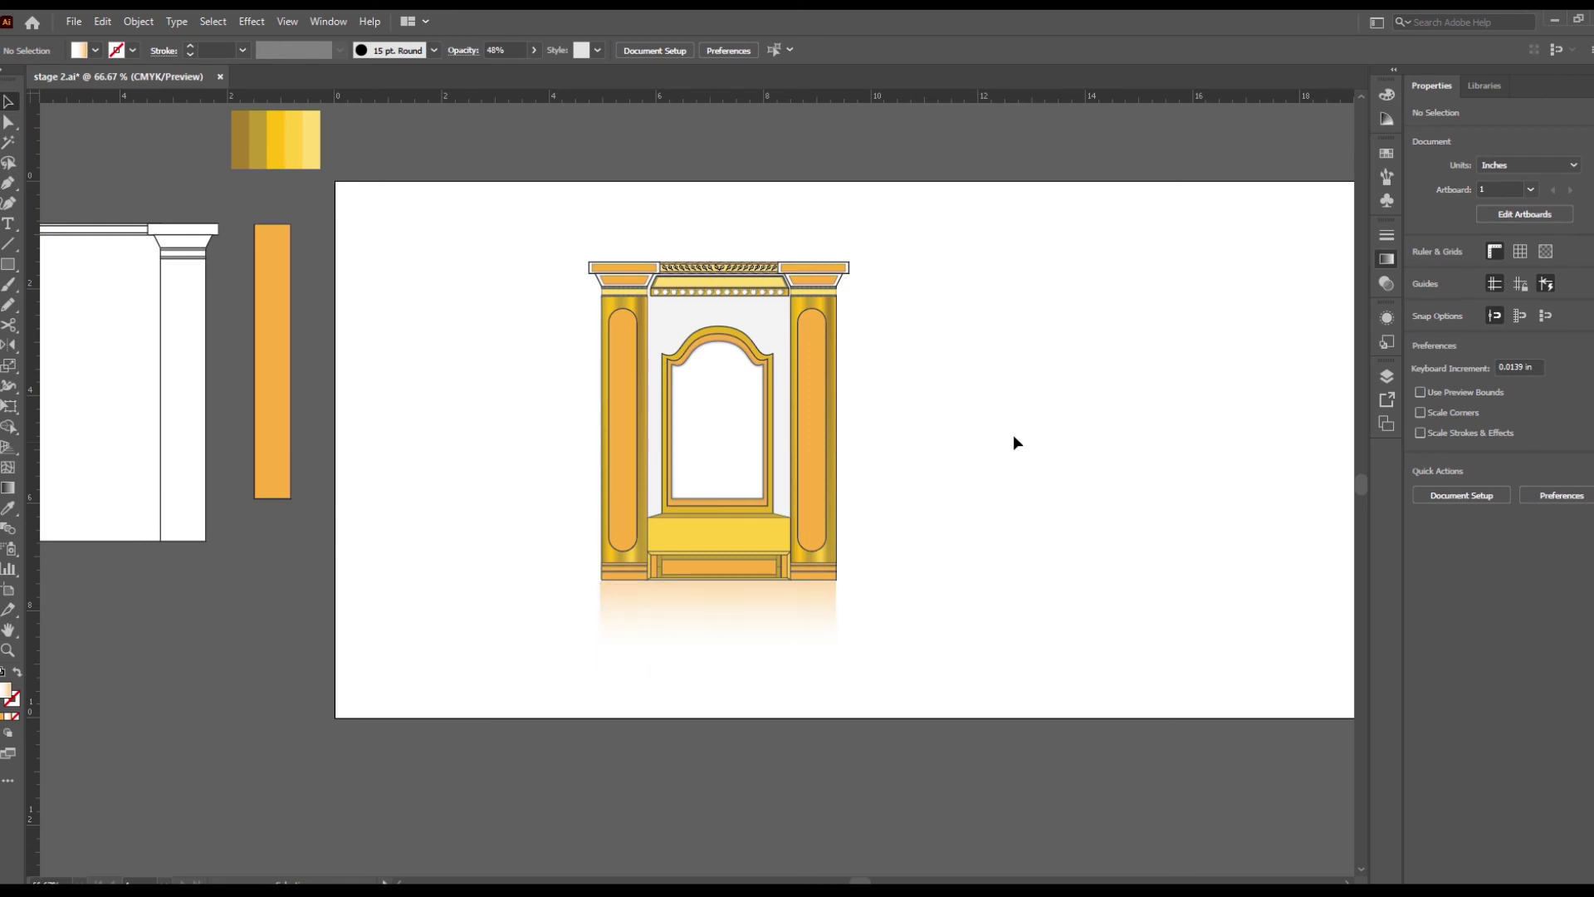
Step: Scroll and zoom in and out on the alcove to review the drawing
{"action": "scroll", "coordinate": [1015, 442], "scroll_direction": "down", "scroll_amount": 2}
{"action": "scroll", "coordinate": [1023, 360], "scroll_direction": "up", "scroll_amount": 1}
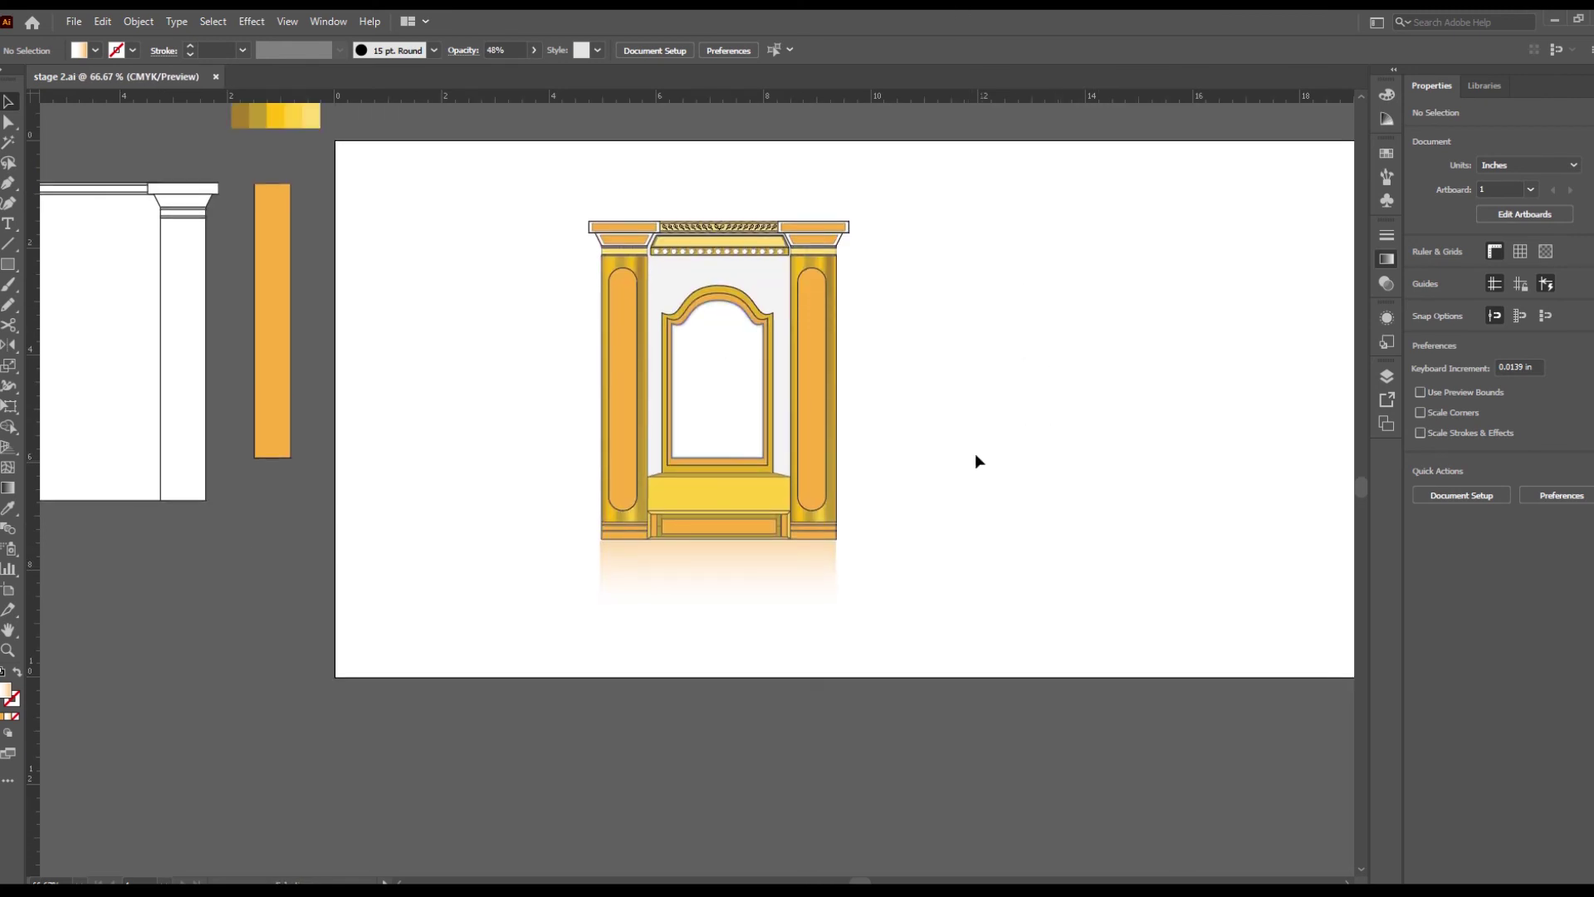
{"action": "scroll", "coordinate": [975, 453], "scroll_direction": "up", "scroll_amount": 2}
{"action": "key", "text": "ctrl+plus"}
{"action": "key", "text": "ctrl+plus"}
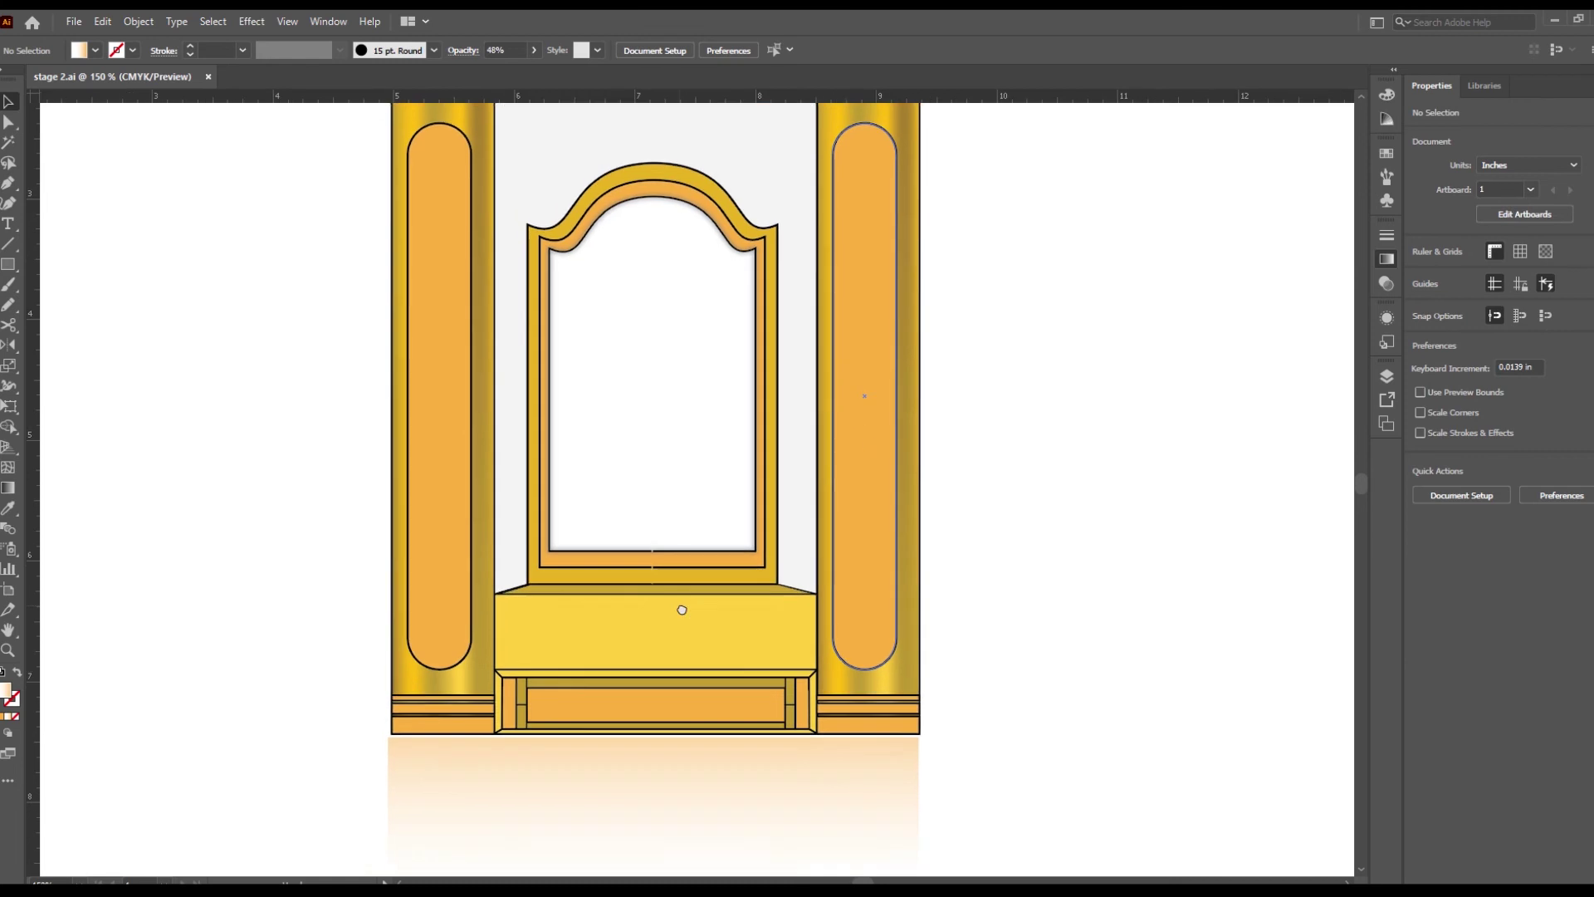
{"action": "scroll", "coordinate": [832, 631], "scroll_direction": "up", "scroll_amount": 3}
{"action": "key", "text": "ctrl+minus"}
{"action": "key", "text": "ctrl+minus"}
{"action": "key", "text": "ctrl+plus"}
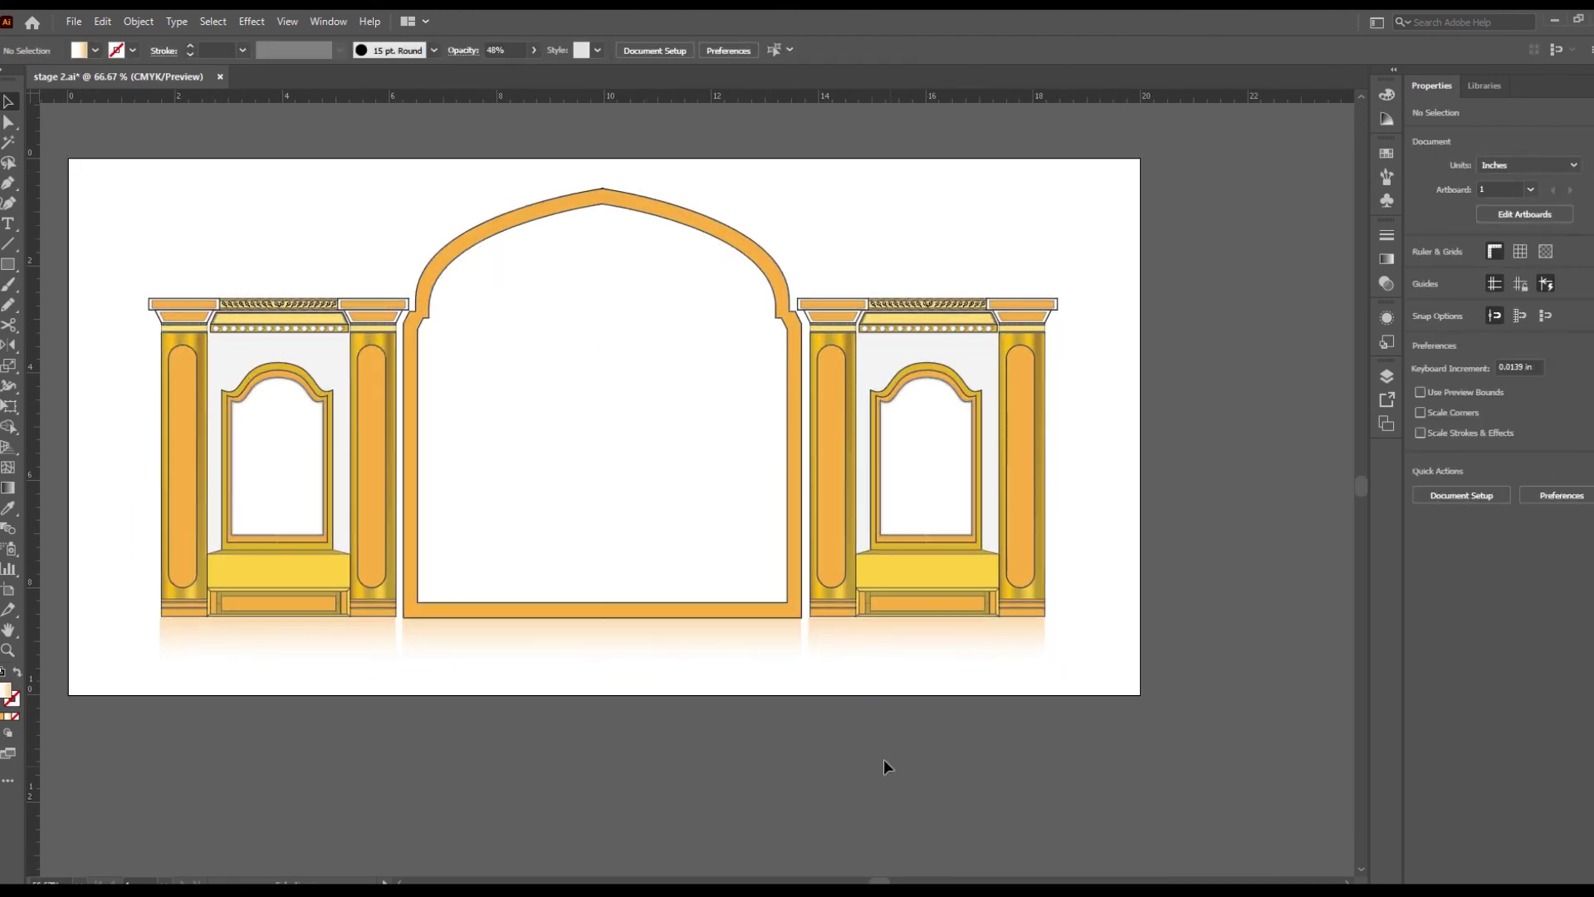
Step: Type the event title text in the central arch and position it
{"action": "key", "text": "t"}
{"action": "left_click", "coordinate": [566, 358]}
{"action": "type", "text": "Your Eve"}
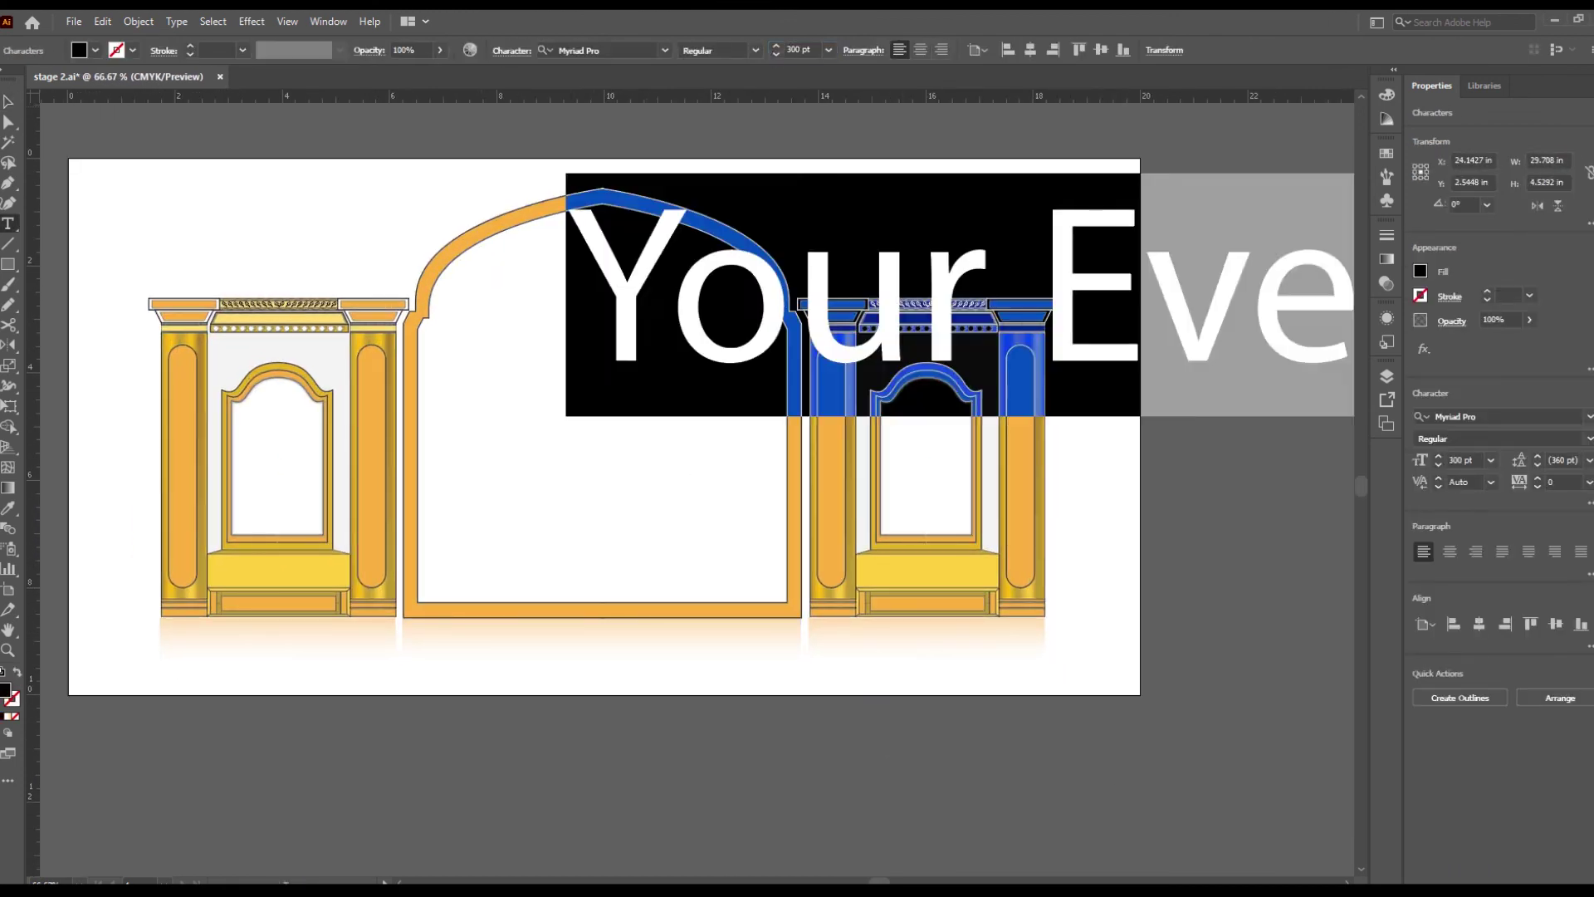
{"action": "left_click_drag", "start_coordinate": [691, 380], "coordinate": [674, 380]}
{"action": "double_click", "coordinate": [693, 374]}
{"action": "key", "text": "ctrl+a"}
{"action": "key", "text": "ctrl+shift+a"}
Step: Add an area text box of placeholder paragraph text below the title
{"action": "key", "text": "t"}
{"action": "left_click", "coordinate": [455, 419]}
{"action": "type", "text": "S"}
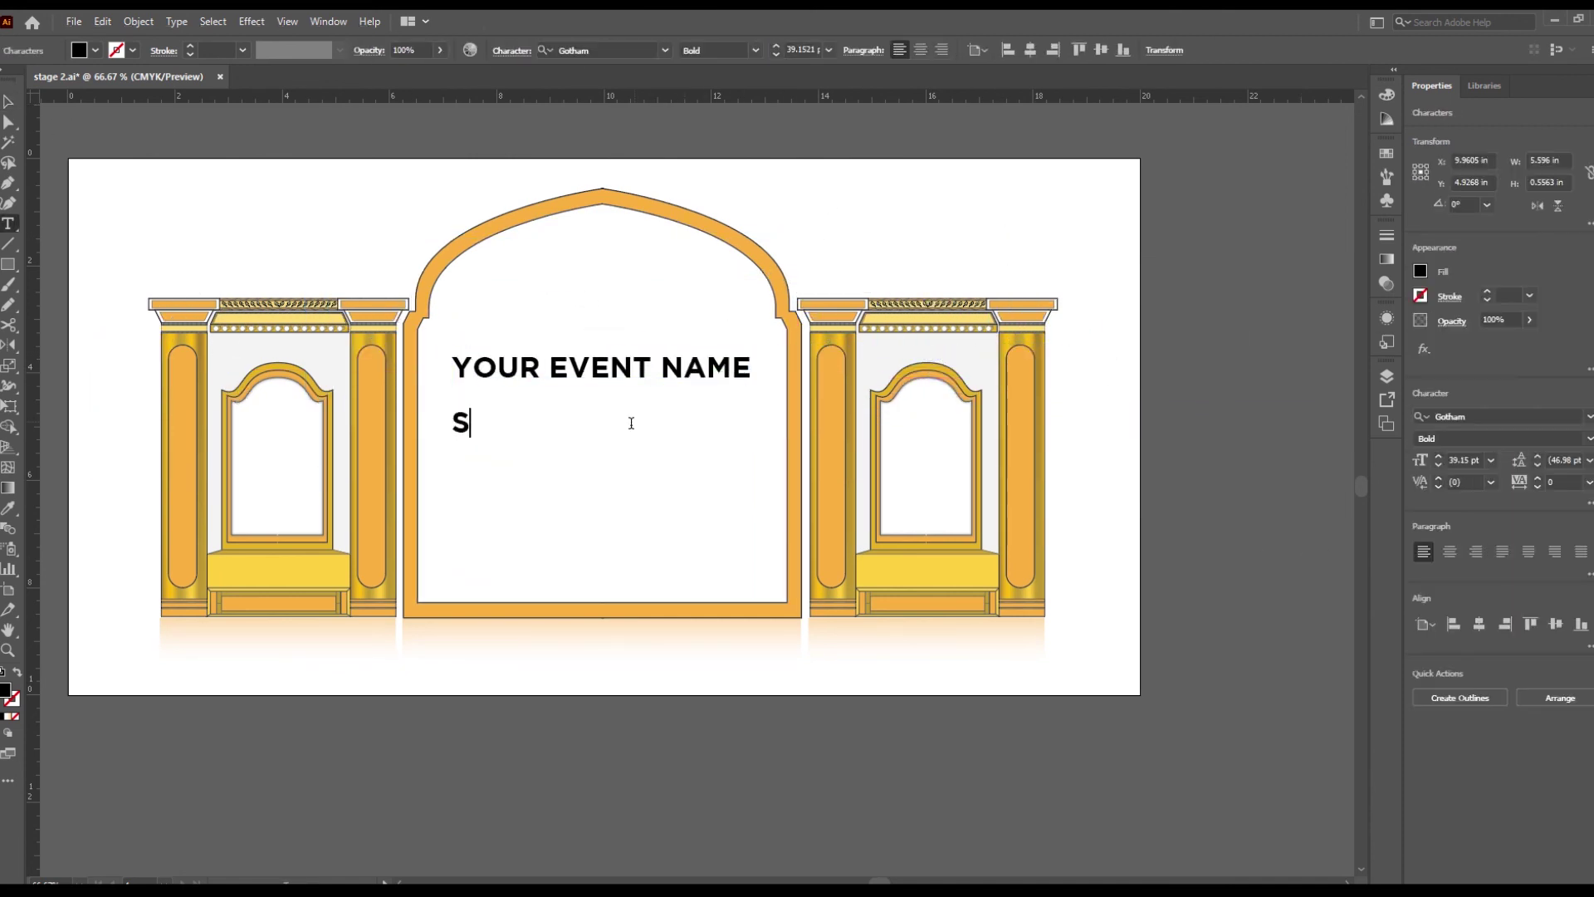
{"action": "key", "text": "ctrl+shift+a"}
{"action": "key", "text": "ctrl+shift+a"}
{"action": "left_click_drag", "start_coordinate": [438, 398], "coordinate": [917, 488]}
Step: Set the event title in the Impact font
{"action": "left_click", "coordinate": [598, 367]}
{"action": "key", "text": "Return"}
{"action": "key", "text": "Escape"}
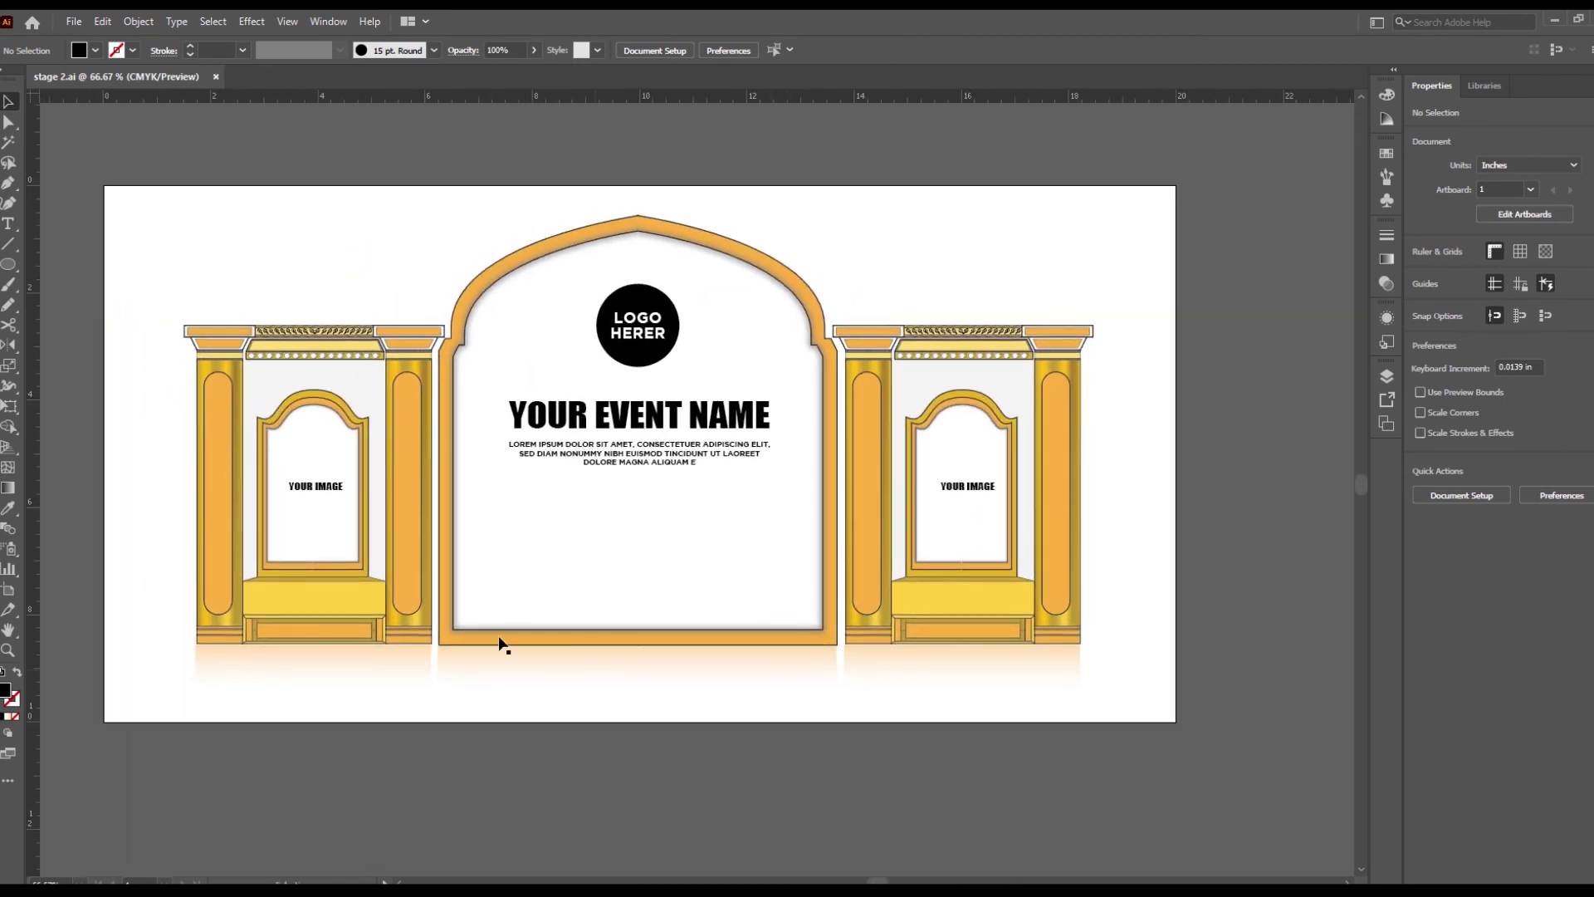
Step: Draw an orange base bar across the artboard bottom and nudge all artwork slightly down
{"action": "left_click_drag", "start_coordinate": [120, 690], "coordinate": [1139, 721]}
{"action": "left_click", "coordinate": [885, 428]}
{"action": "key", "text": "ctrl+a"}
{"action": "left_click_drag", "start_coordinate": [865, 540], "coordinate": [865, 550]}
{"action": "left_click", "coordinate": [879, 810]}
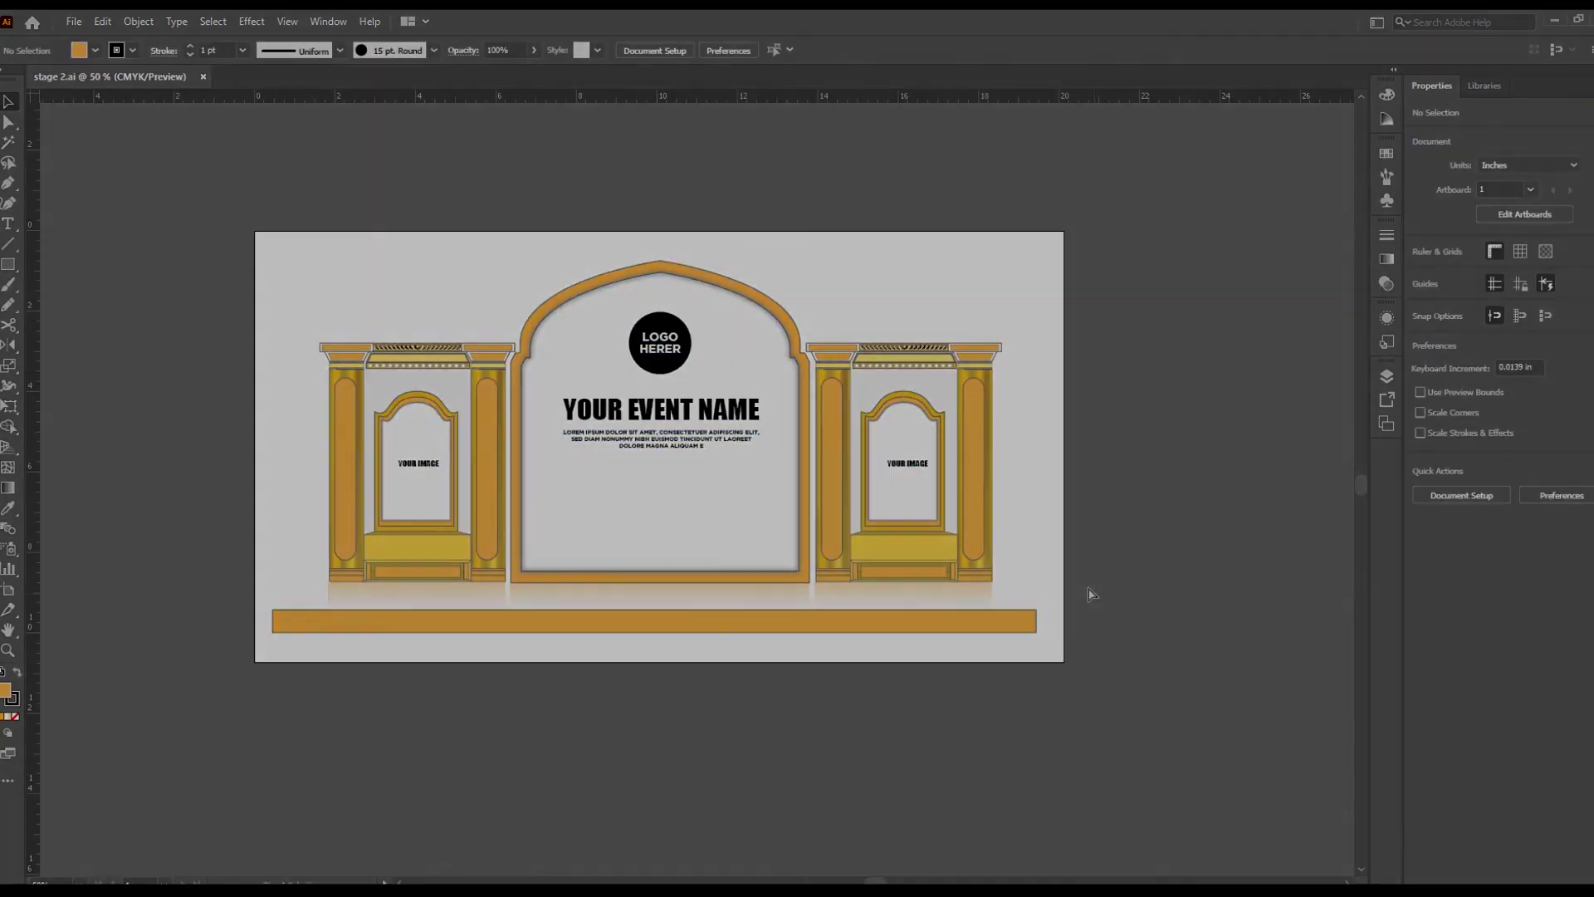